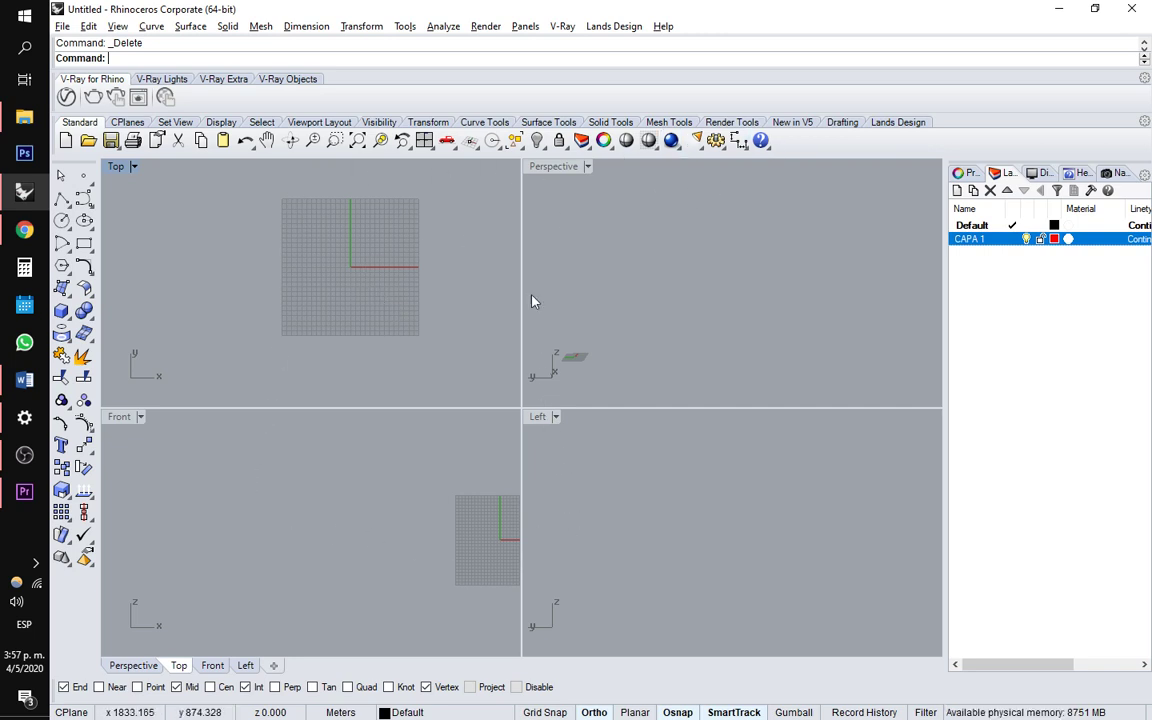
Centre and enlarge the construction grids in the Front and Left viewports, and shift the Top view slightly
{"action": "left_click", "coordinate": [555, 166]}
{"action": "right_click_drag", "start_coordinate": [596, 300], "coordinate": [588, 342]}
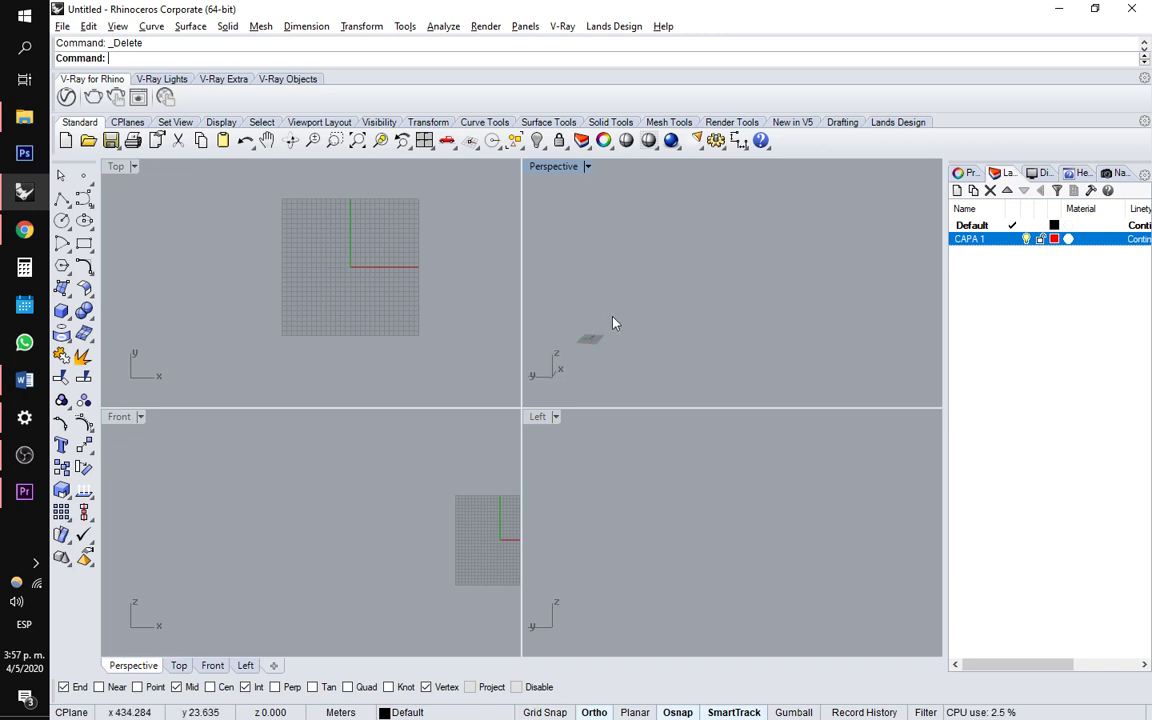
{"action": "right_click_drag", "start_coordinate": [722, 306], "coordinate": [815, 304]}
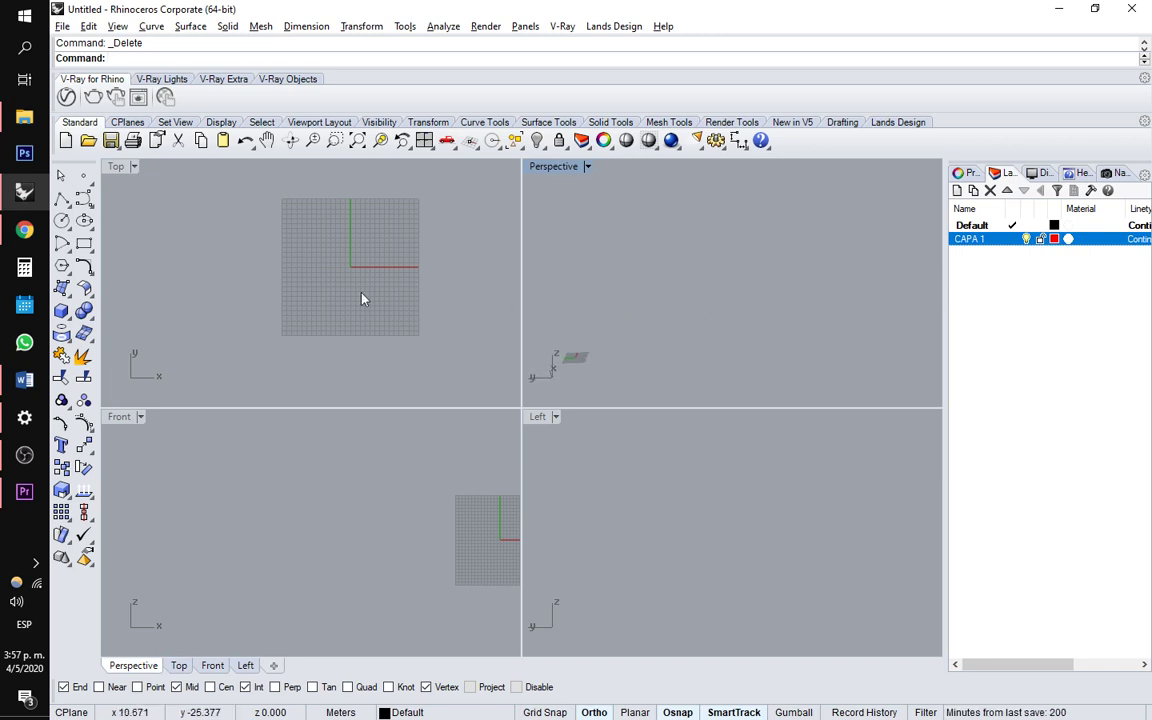
{"action": "left_click", "coordinate": [275, 286]}
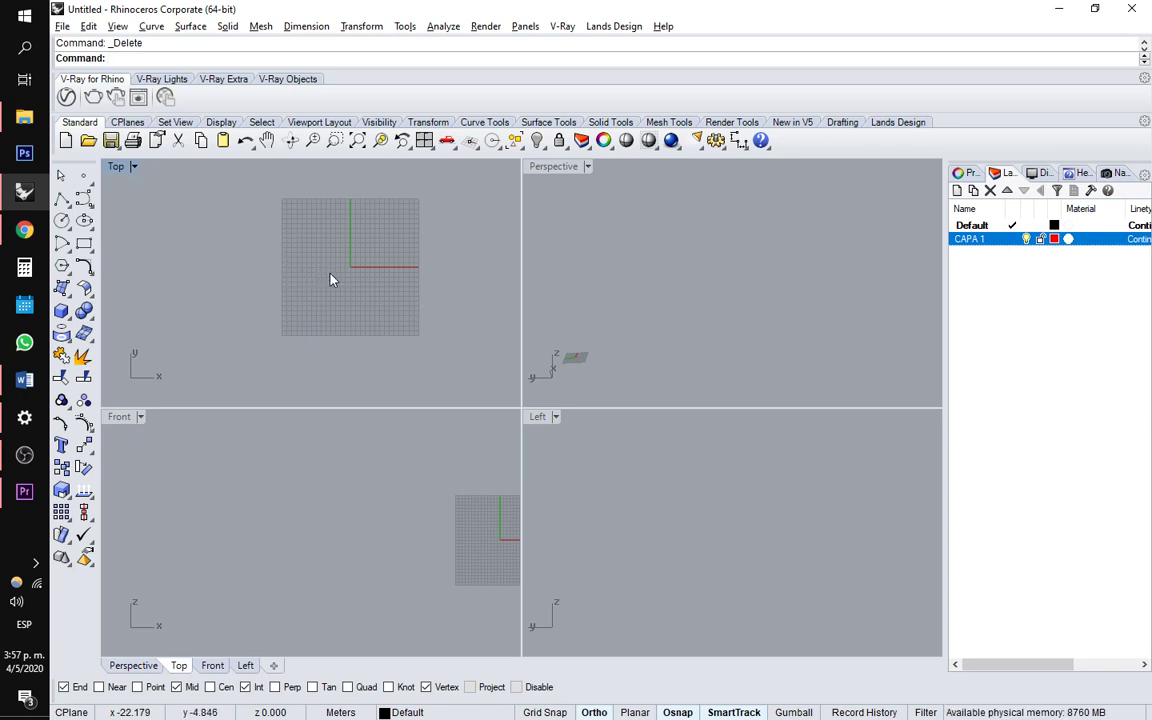
{"action": "mouse_move", "coordinate": [350, 284]}
{"action": "right_mouse_down"}
{"action": "mouse_move", "coordinate": [314, 291]}
{"action": "mouse_move", "coordinate": [363, 300]}
{"action": "mouse_move", "coordinate": [352, 294]}
{"action": "right_mouse_up"}
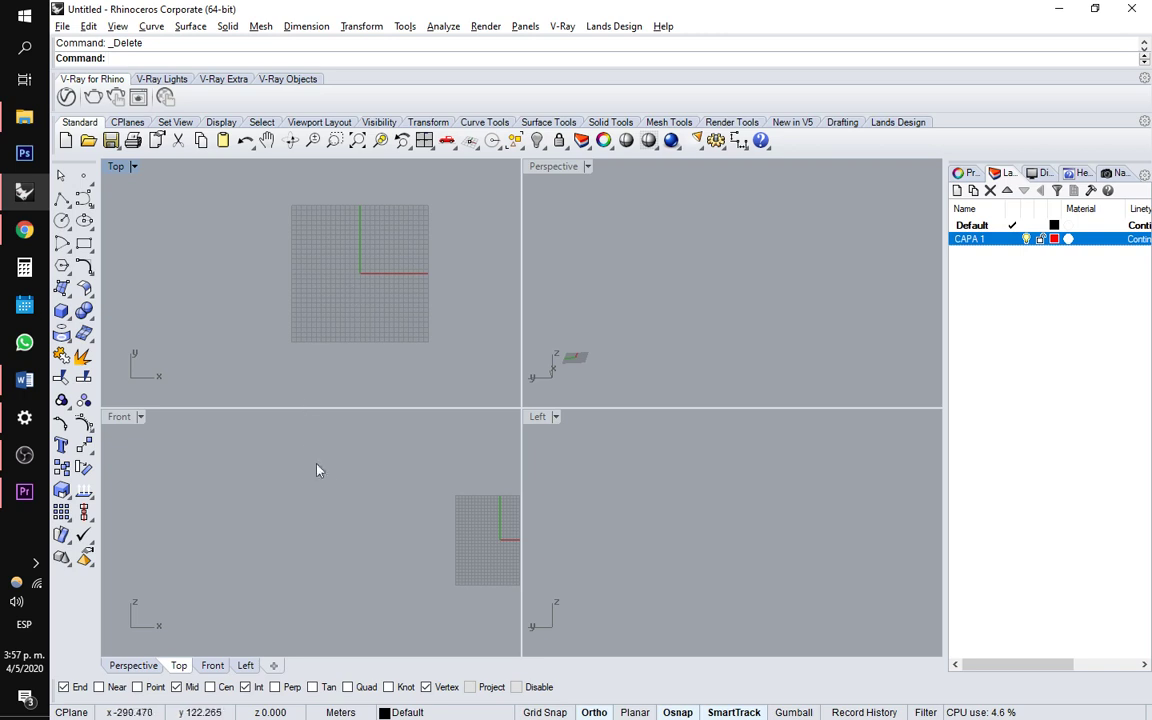
{"action": "right_click_drag", "start_coordinate": [424, 520], "coordinate": [265, 509]}
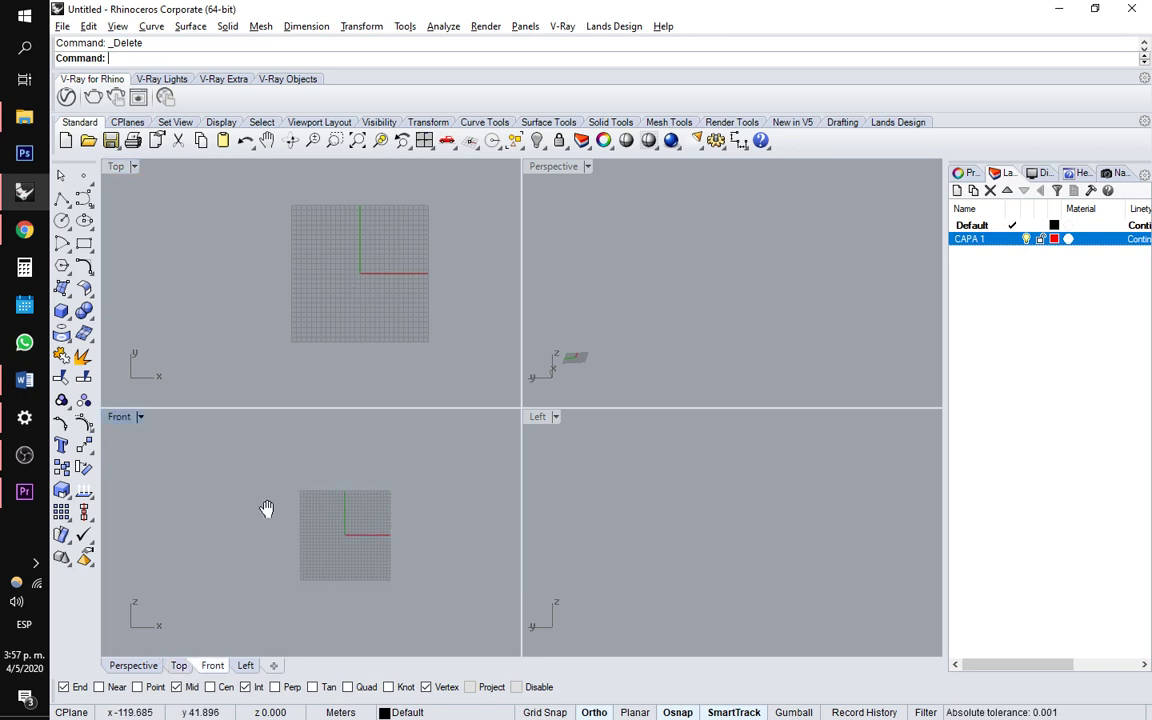
{"action": "scroll", "coordinate": [334, 516], "scroll_direction": "up", "scroll_amount": 3}
{"action": "left_click", "coordinate": [684, 514]}
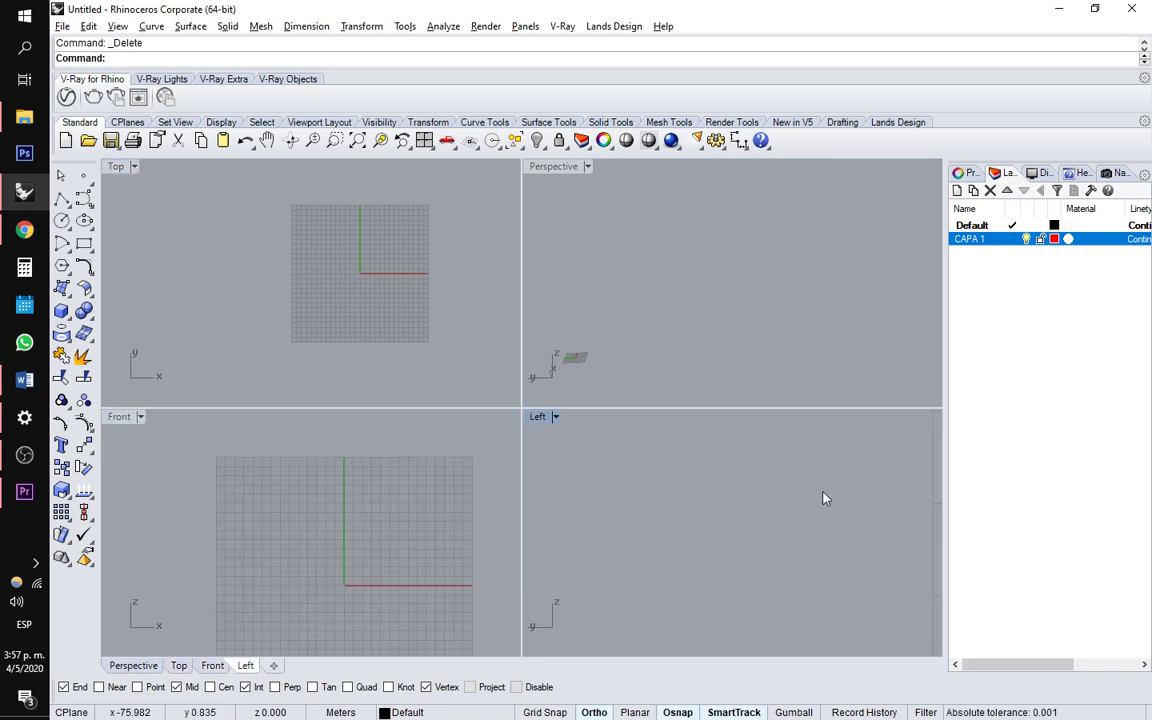
{"action": "right_click_drag", "start_coordinate": [935, 547], "coordinate": [655, 571]}
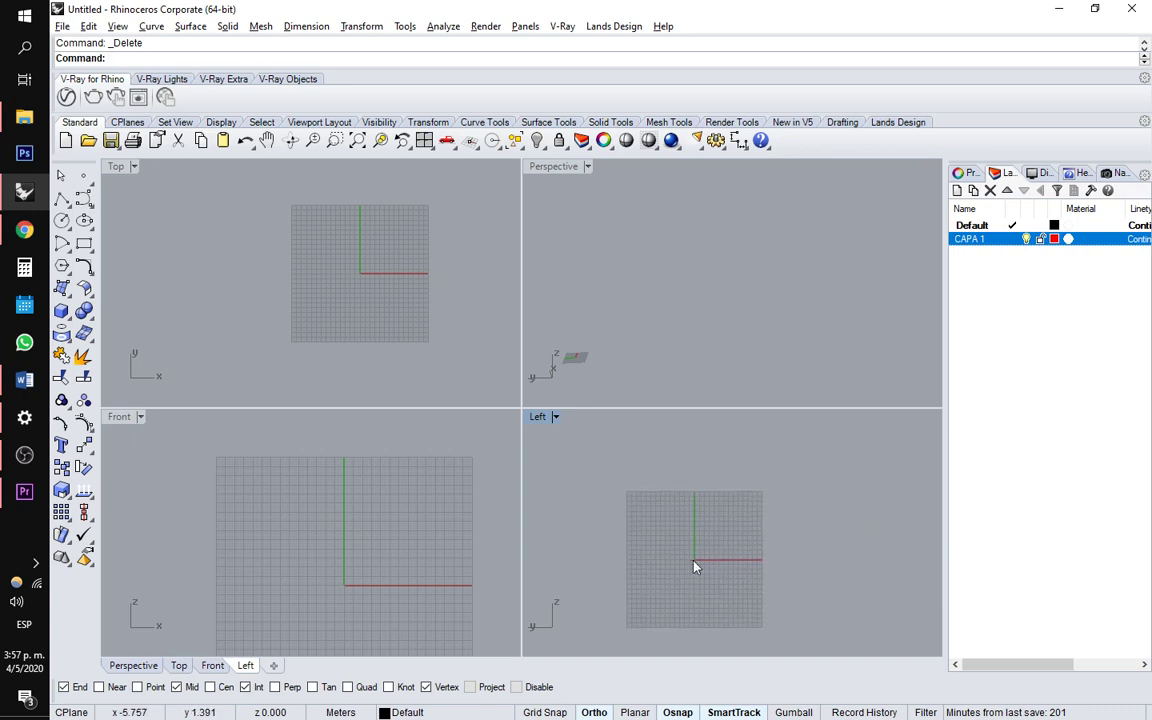
{"action": "scroll", "coordinate": [710, 558], "scroll_direction": "up", "scroll_amount": 3}
{"action": "scroll", "coordinate": [688, 548], "scroll_direction": "down", "scroll_amount": 1}
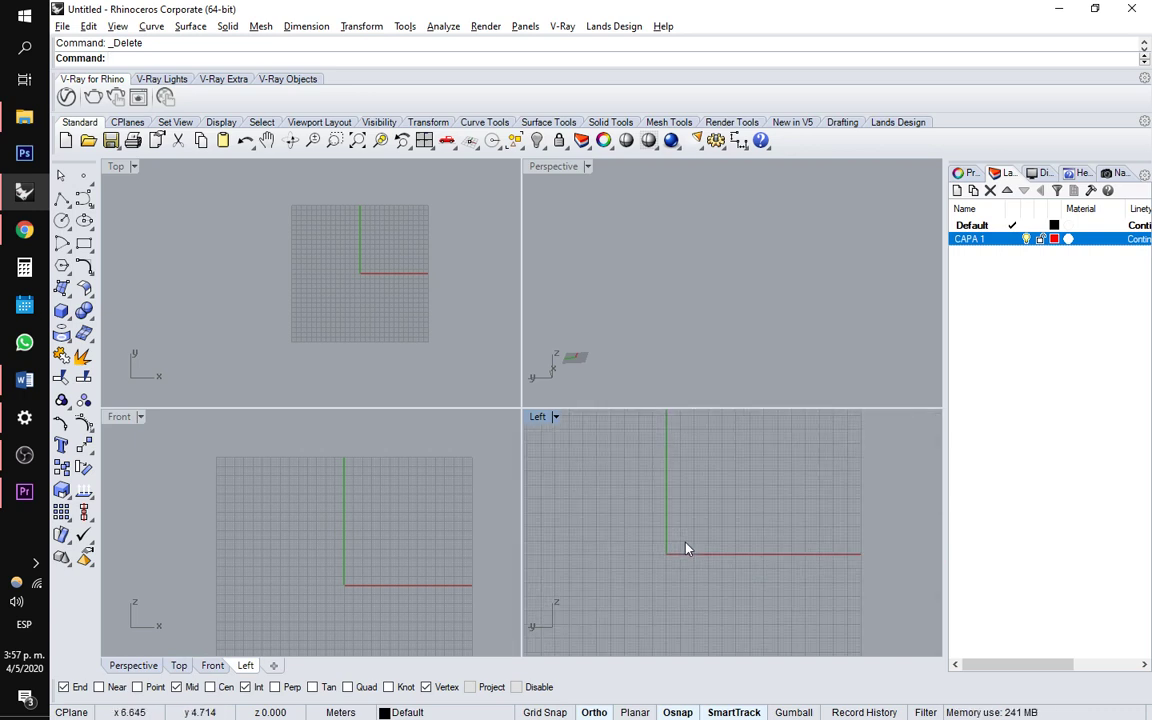
Orbit, pan and zoom the Perspective viewport to bring its construction grid into close view
{"action": "left_click", "coordinate": [628, 325]}
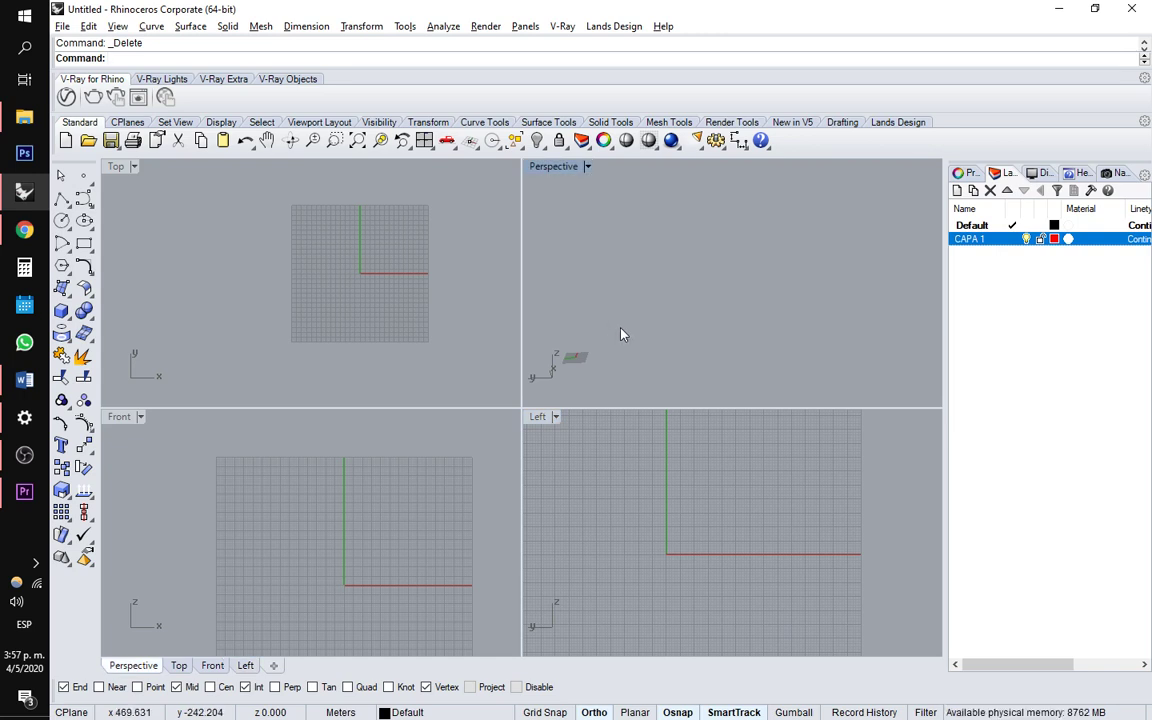
{"action": "right_click_drag", "start_coordinate": [603, 340], "coordinate": [745, 297], "text": "shift"}
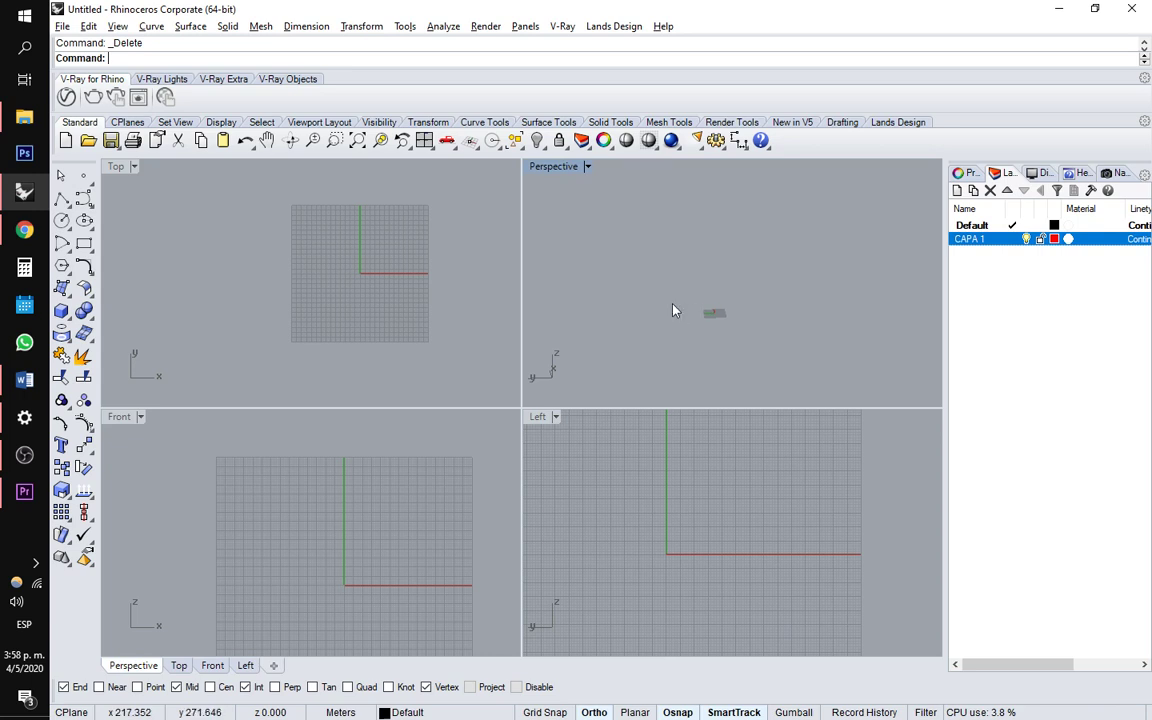
{"action": "right_click_drag", "start_coordinate": [673, 311], "coordinate": [860, 301]}
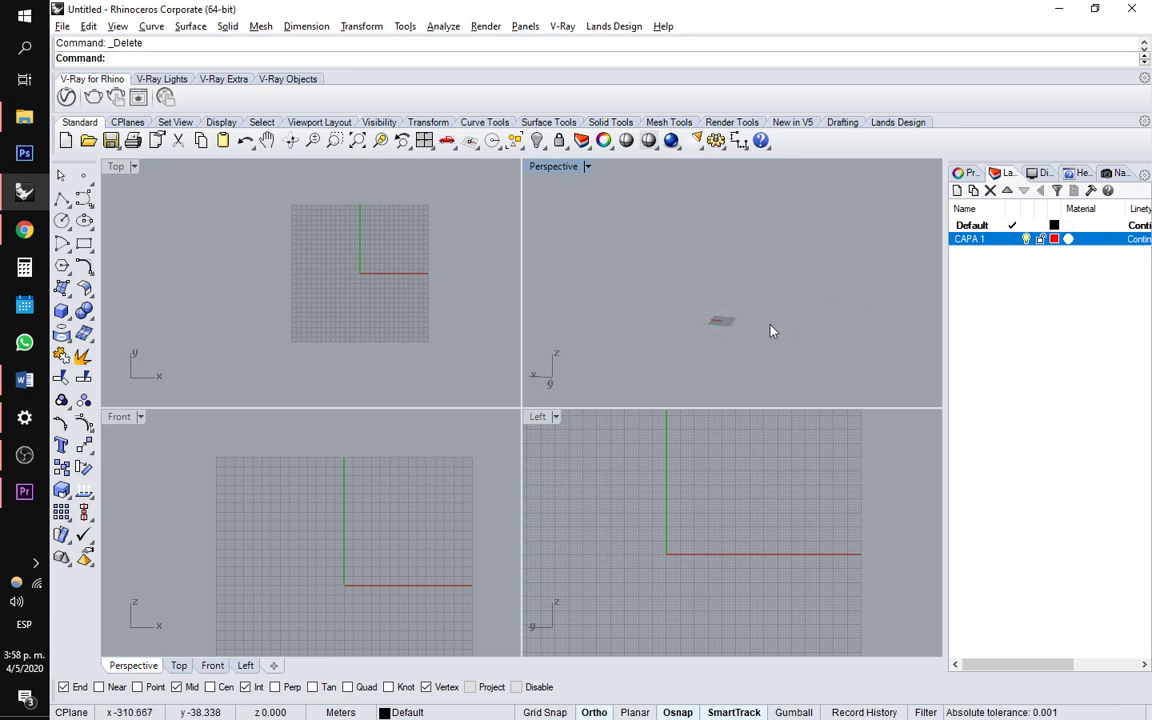
{"action": "right_click_drag", "start_coordinate": [728, 325], "coordinate": [836, 324]}
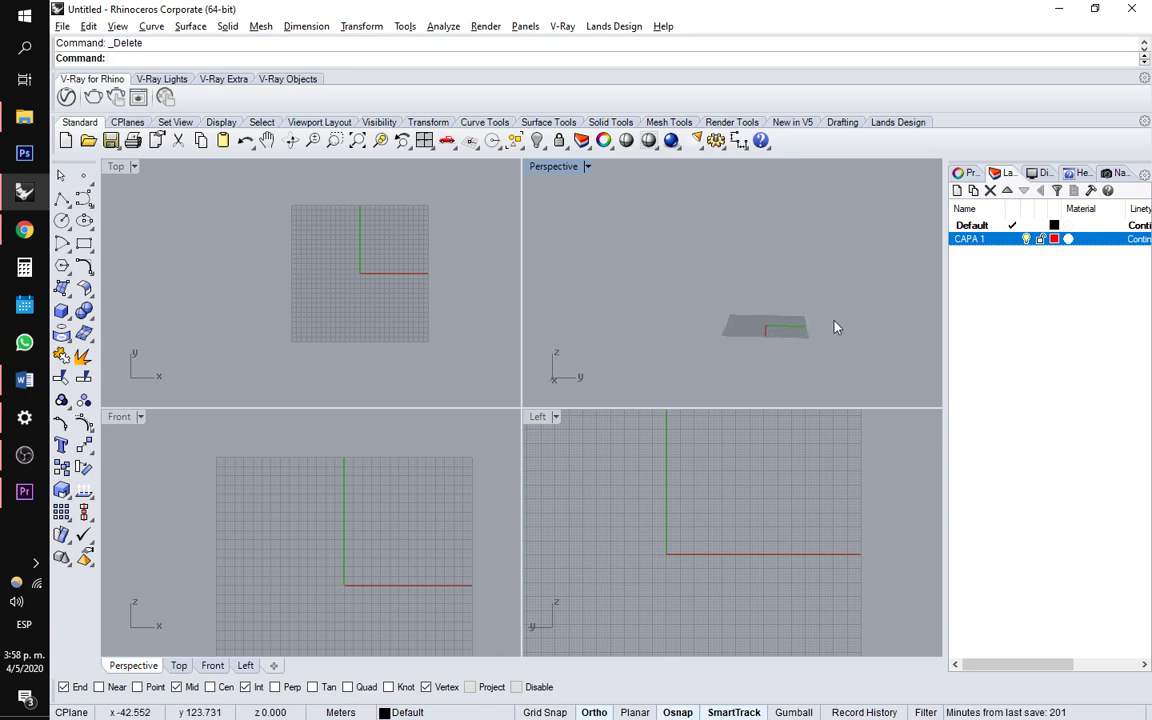
{"action": "scroll", "coordinate": [711, 356], "scroll_direction": "up", "scroll_amount": 5}
{"action": "right_click_drag", "start_coordinate": [711, 356], "coordinate": [717, 311], "text": "shift"}
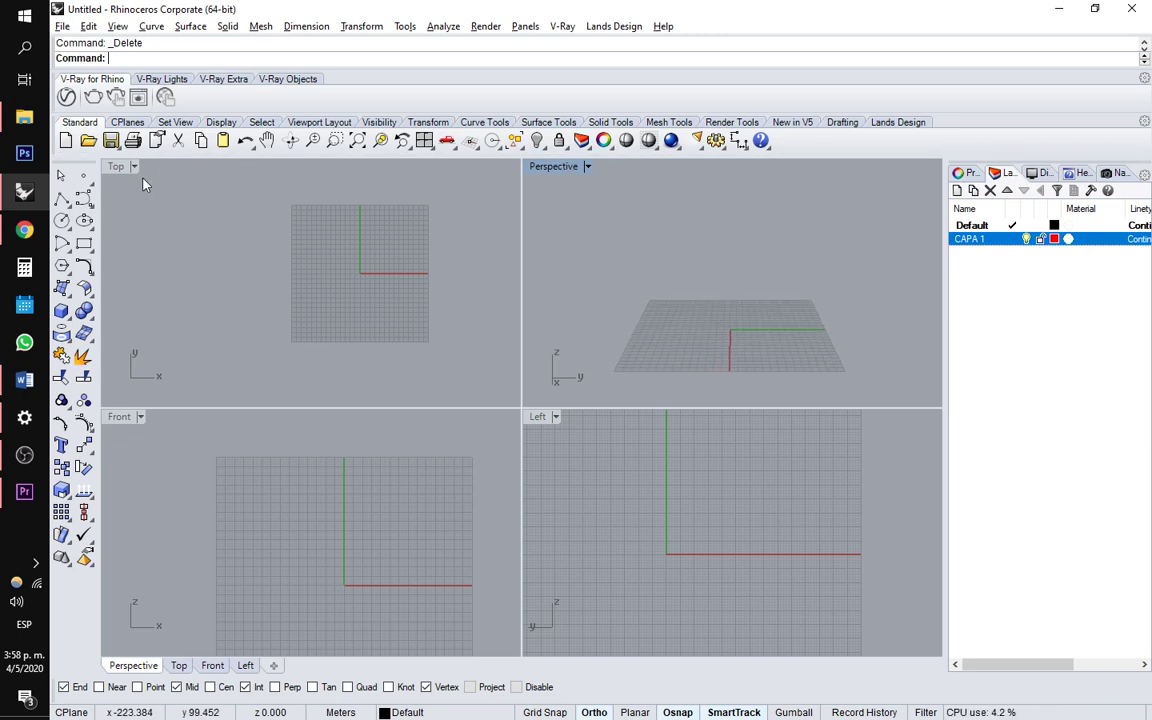
Maximize and restore the Perspective viewport, and switch its display mode through Wireframe and Shaded to Rendered
{"action": "double_click", "coordinate": [553, 167]}
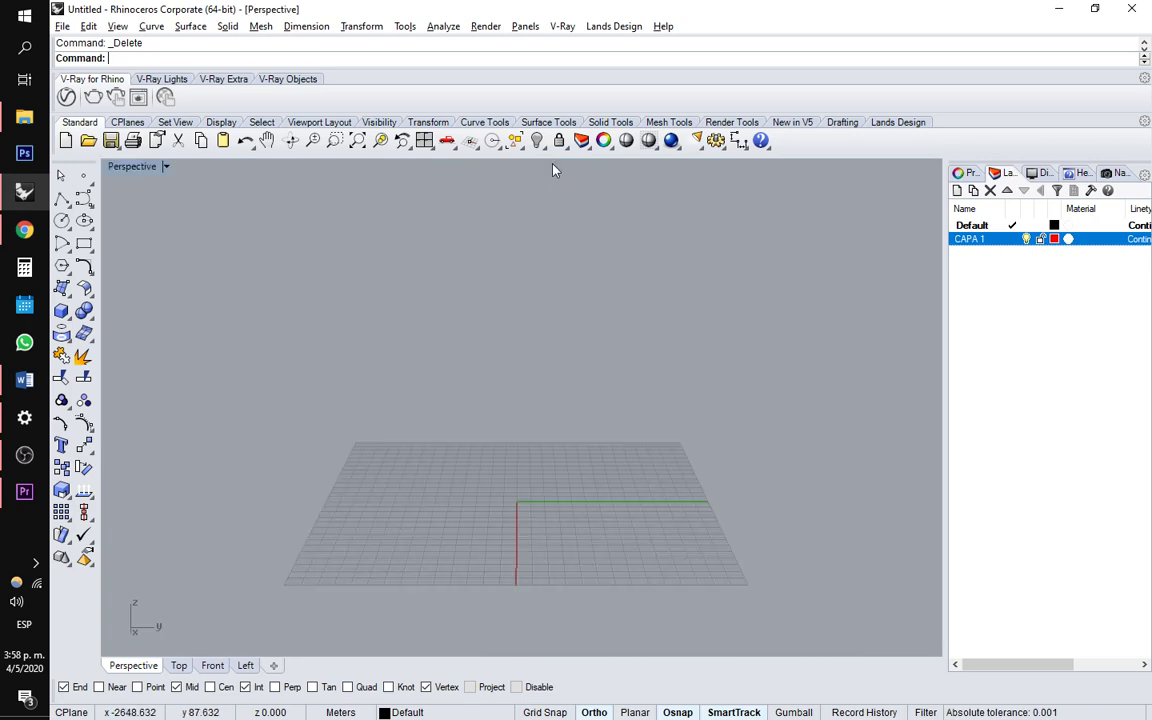
{"action": "double_click", "coordinate": [150, 166]}
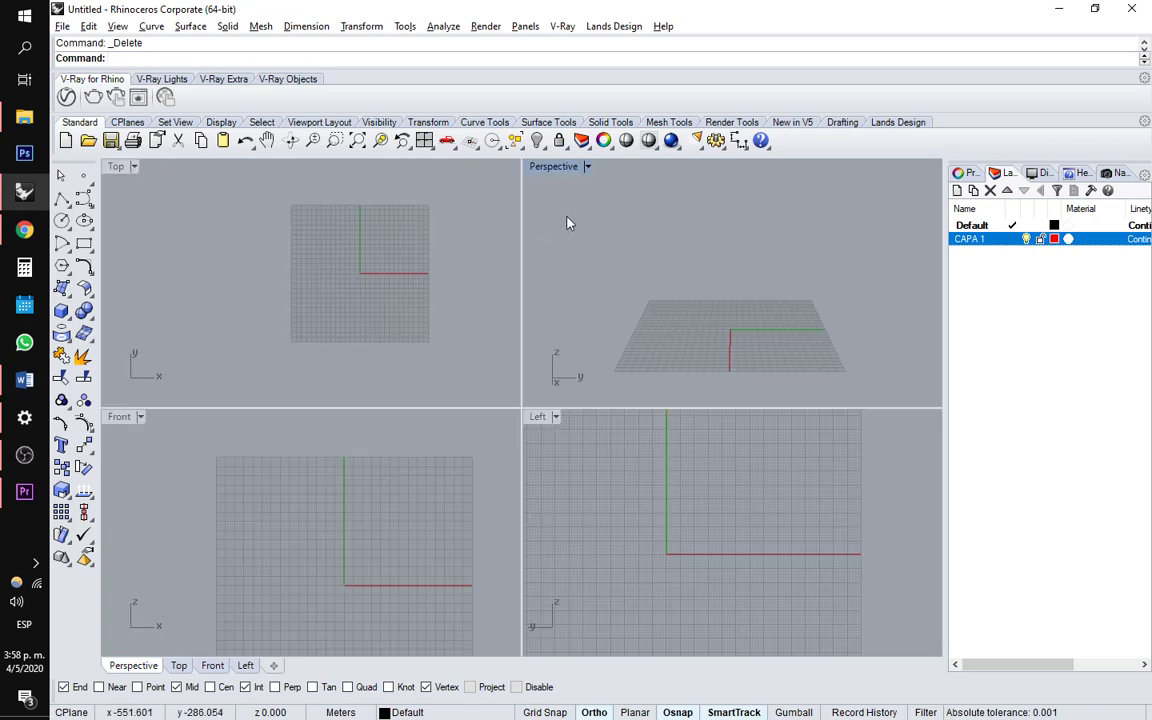
{"action": "left_click", "coordinate": [563, 169]}
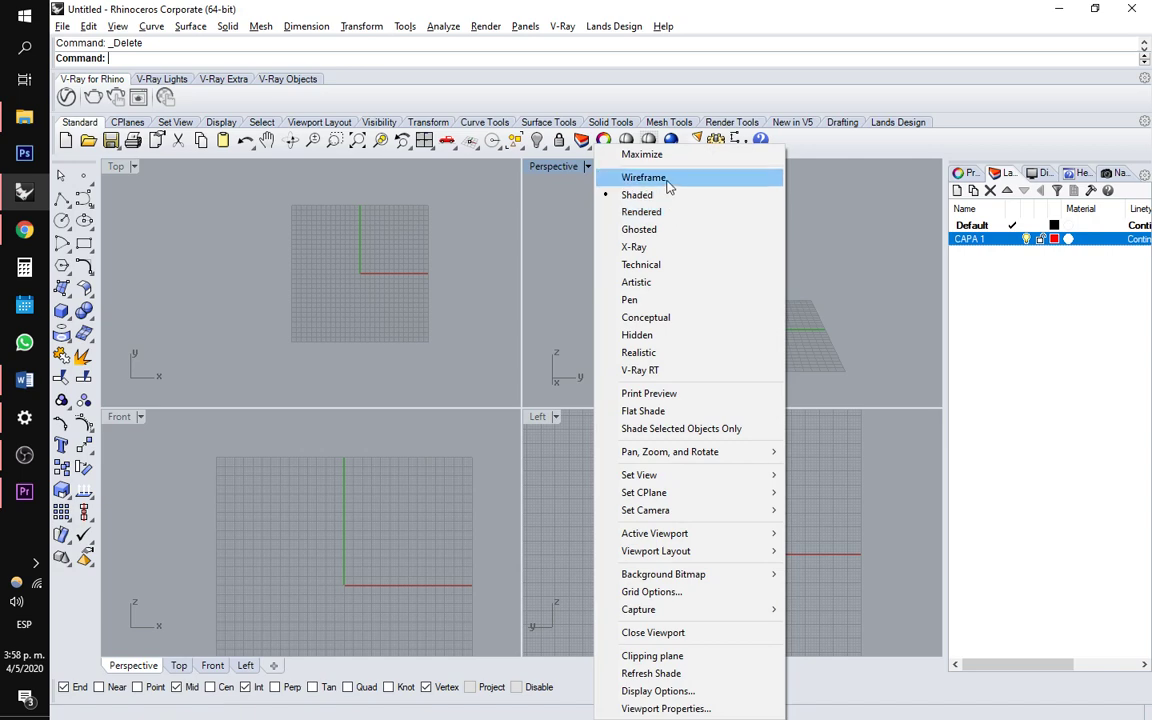
{"action": "left_click", "coordinate": [668, 180]}
{"action": "left_click", "coordinate": [555, 166]}
{"action": "left_click", "coordinate": [637, 195]}
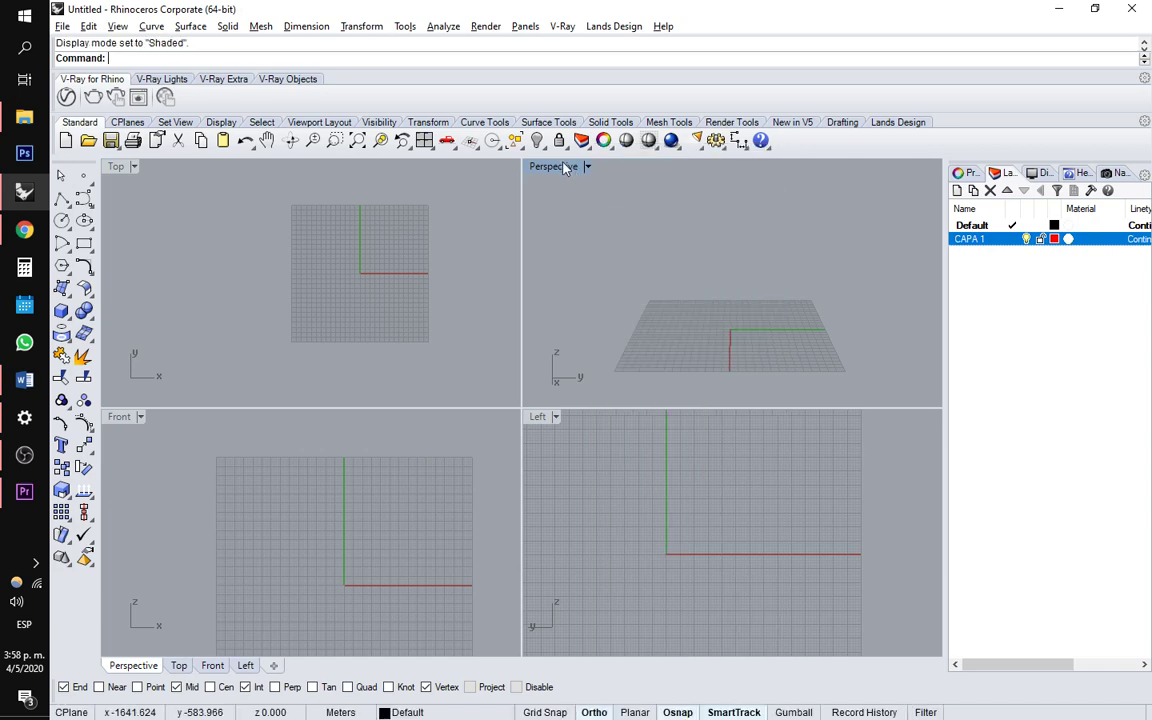
{"action": "left_click", "coordinate": [563, 167]}
{"action": "left_click", "coordinate": [640, 211]}
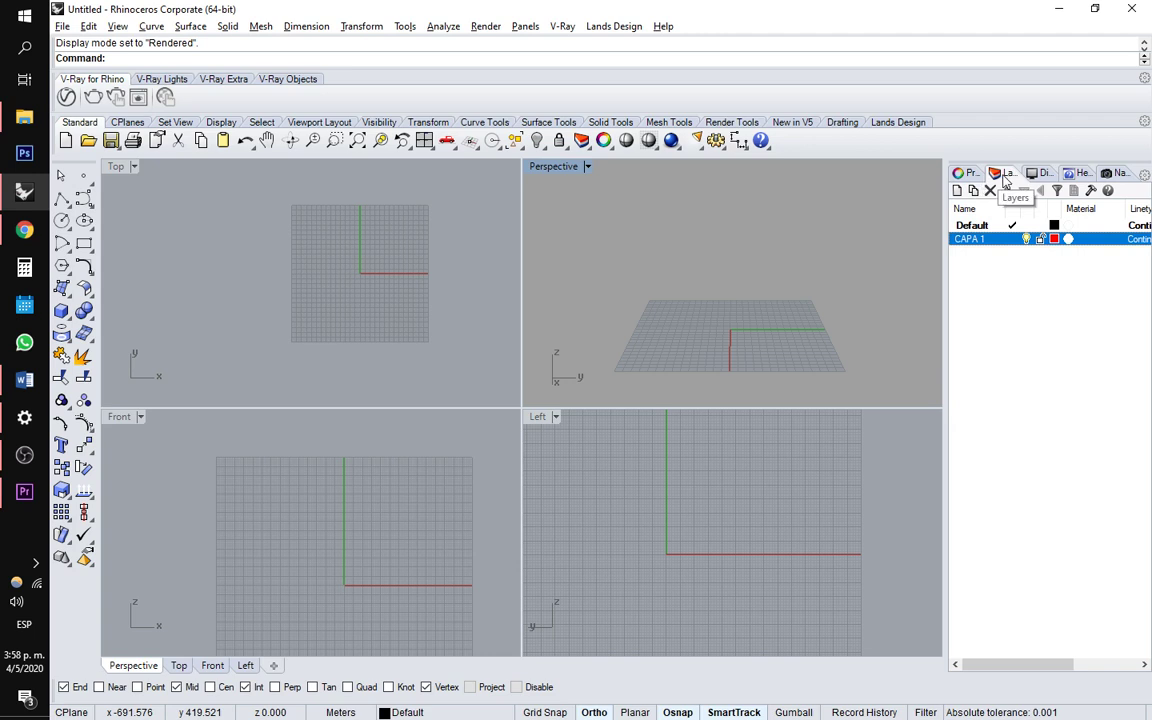
Review the Perspective viewport's properties and display settings, and the built-in help
{"action": "left_click", "coordinate": [964, 173]}
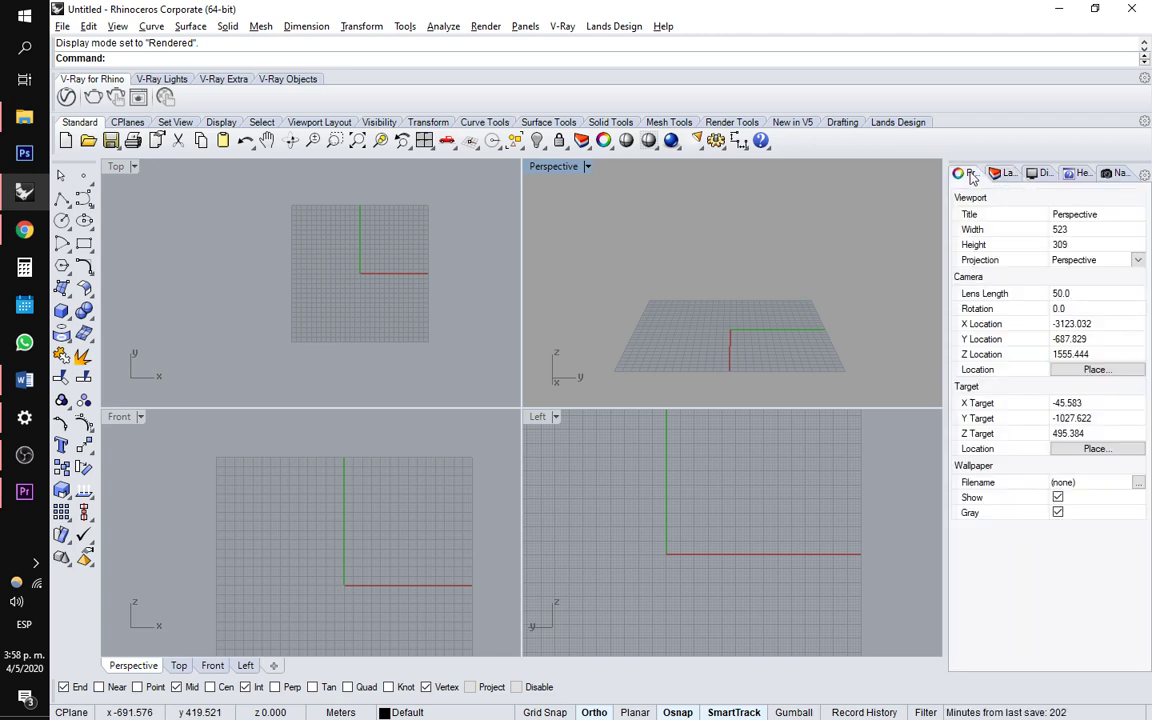
{"action": "left_click", "coordinate": [1038, 174]}
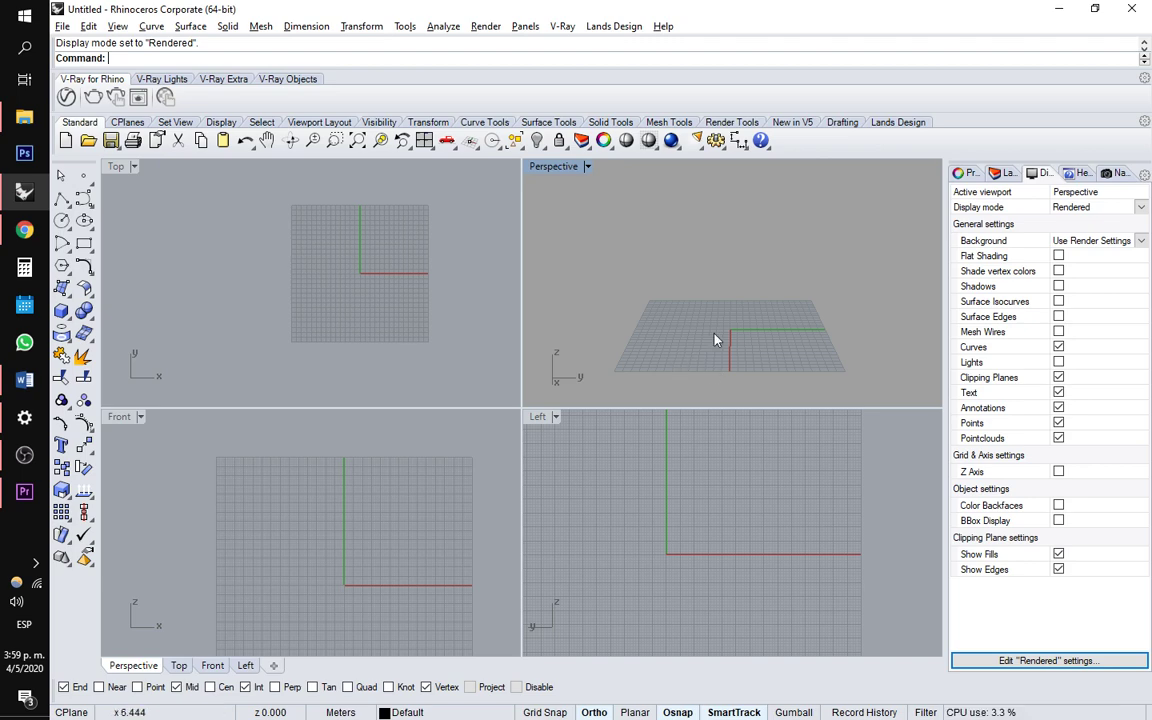
{"action": "left_click", "coordinate": [1080, 173]}
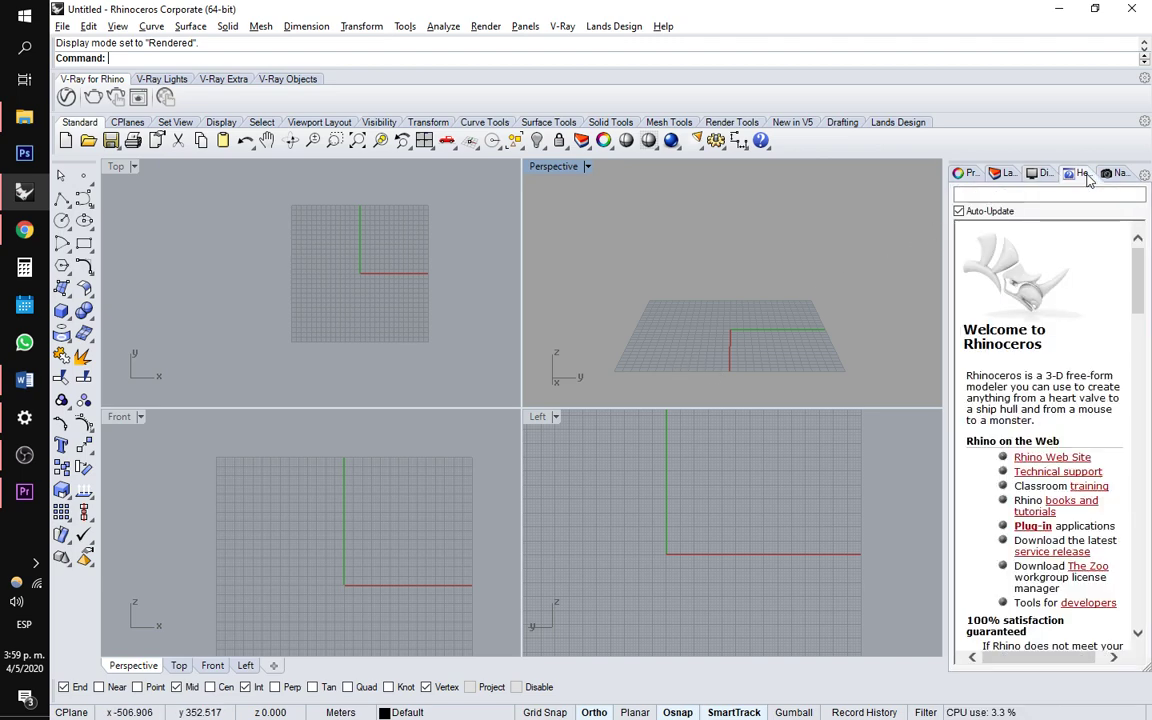
Save an angled corner view of the grid in the Perspective viewport as named view 1
{"action": "left_click", "coordinate": [1113, 174]}
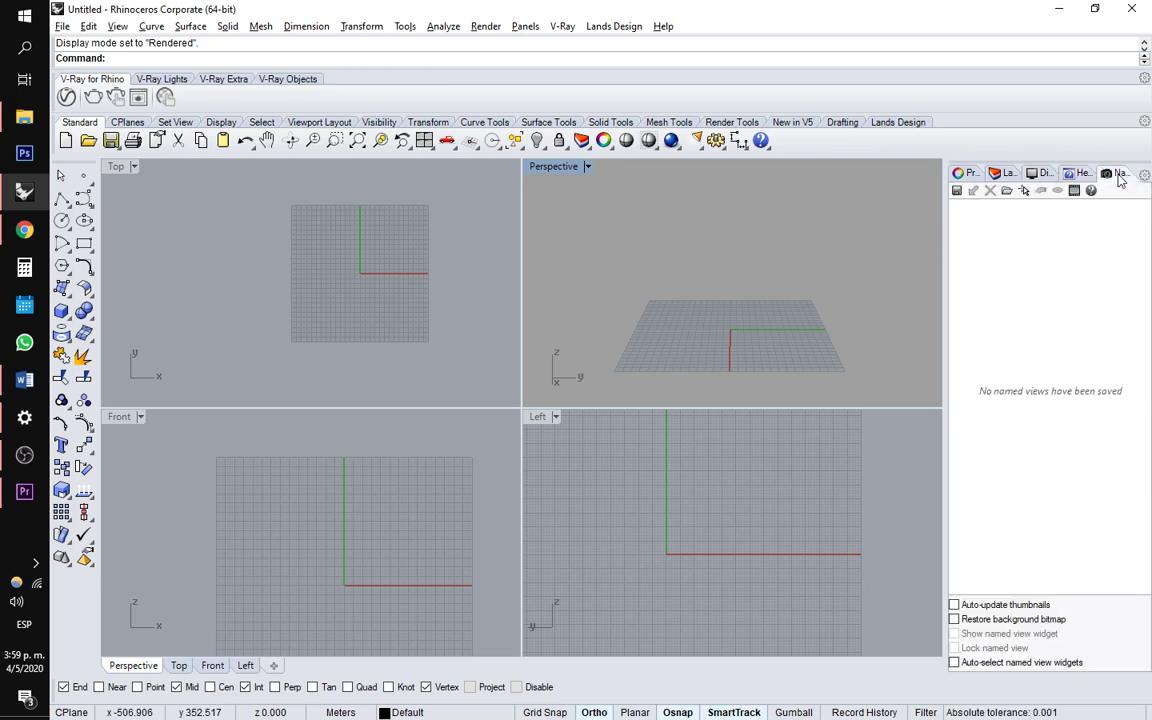
{"action": "right_click_drag", "start_coordinate": [856, 332], "coordinate": [782, 285]}
{"action": "scroll", "coordinate": [753, 319], "scroll_direction": "up", "scroll_amount": 1}
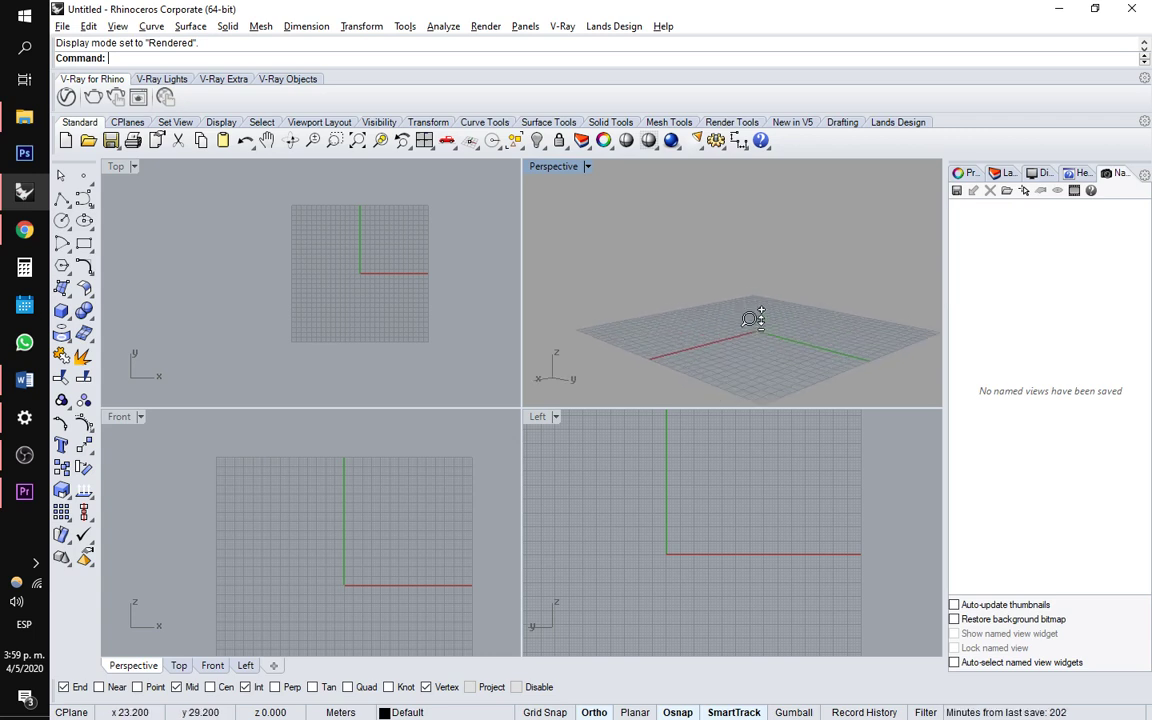
{"action": "right_click_drag", "start_coordinate": [777, 341], "coordinate": [748, 329], "text": "shift"}
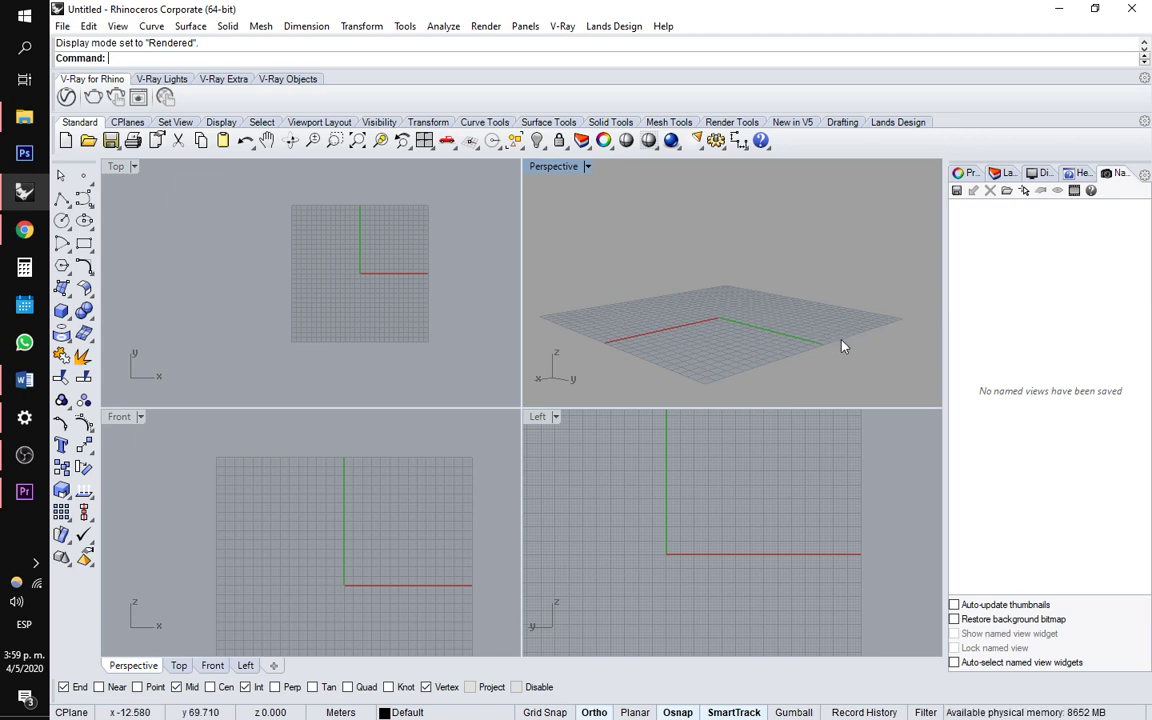
{"action": "left_click", "coordinate": [956, 192]}
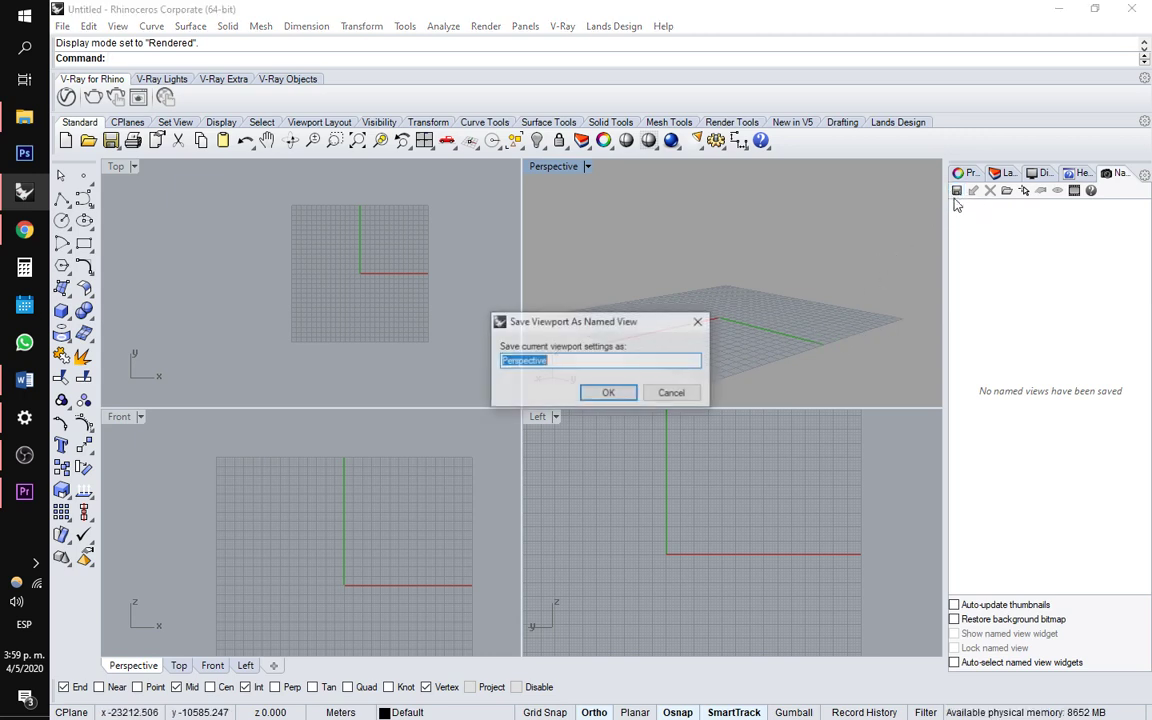
{"action": "type", "text": "1"}
{"action": "left_click", "coordinate": [606, 392]}
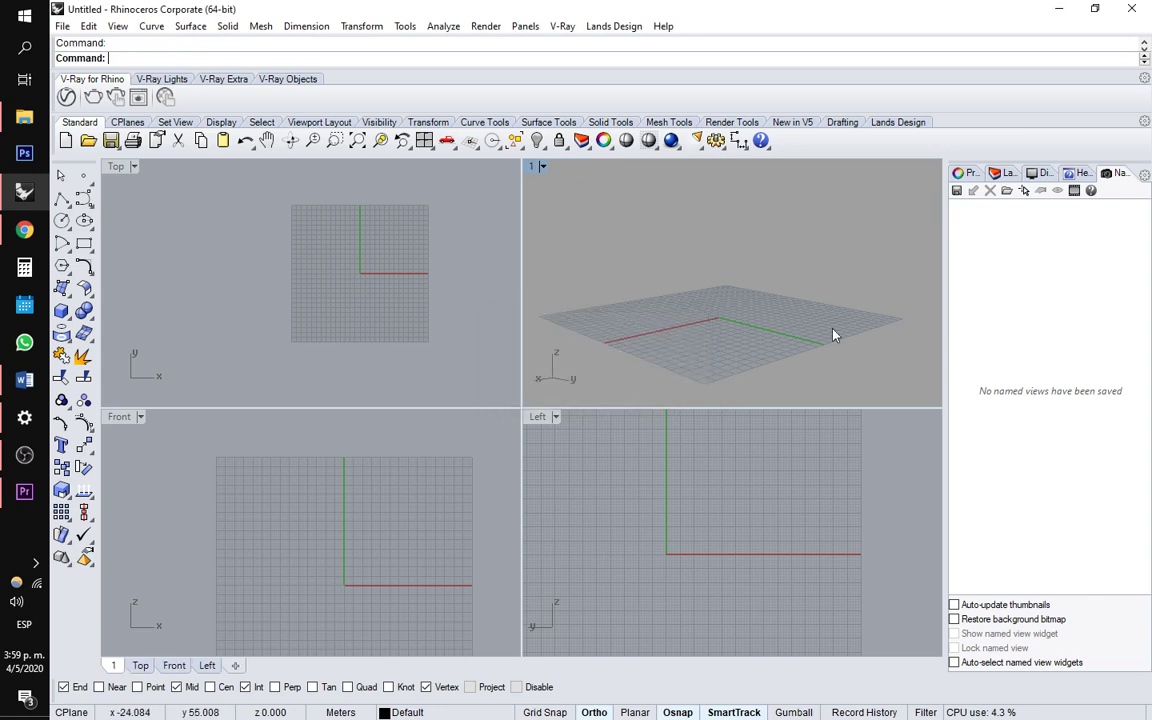
Orbit the perspective view to another side of the grid and save it as named view 2
{"action": "right_click_drag", "start_coordinate": [848, 355], "coordinate": [710, 357]}
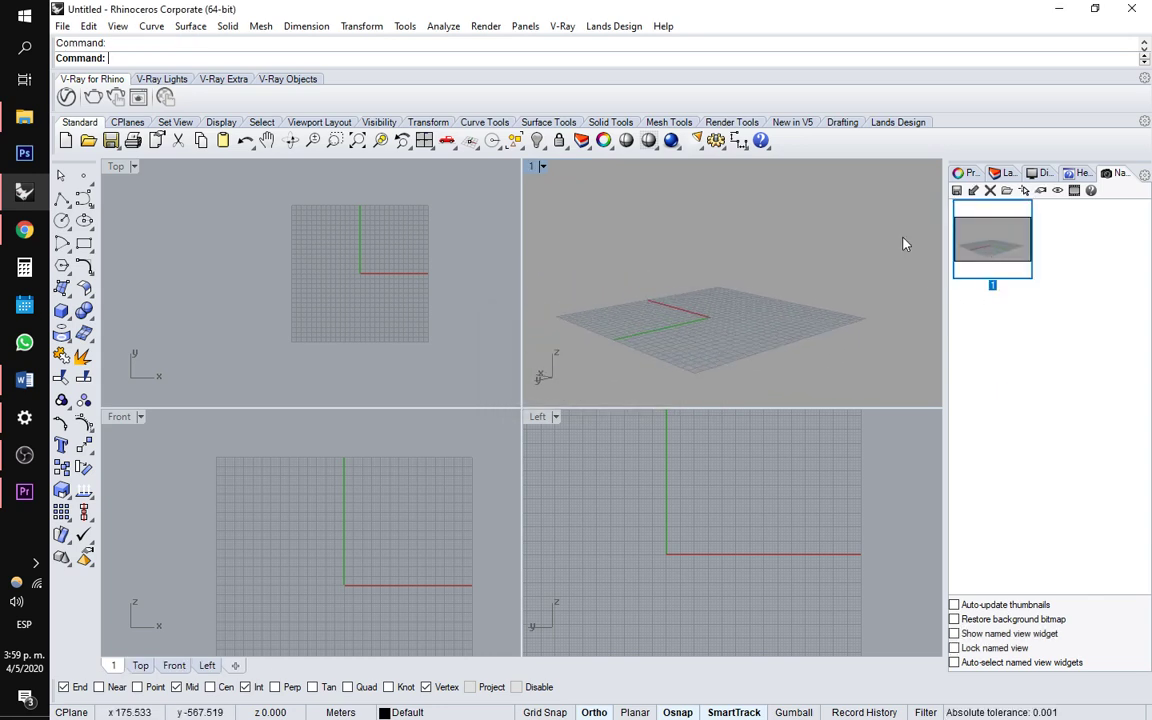
{"action": "left_click", "coordinate": [957, 191]}
{"action": "type", "text": "2"}
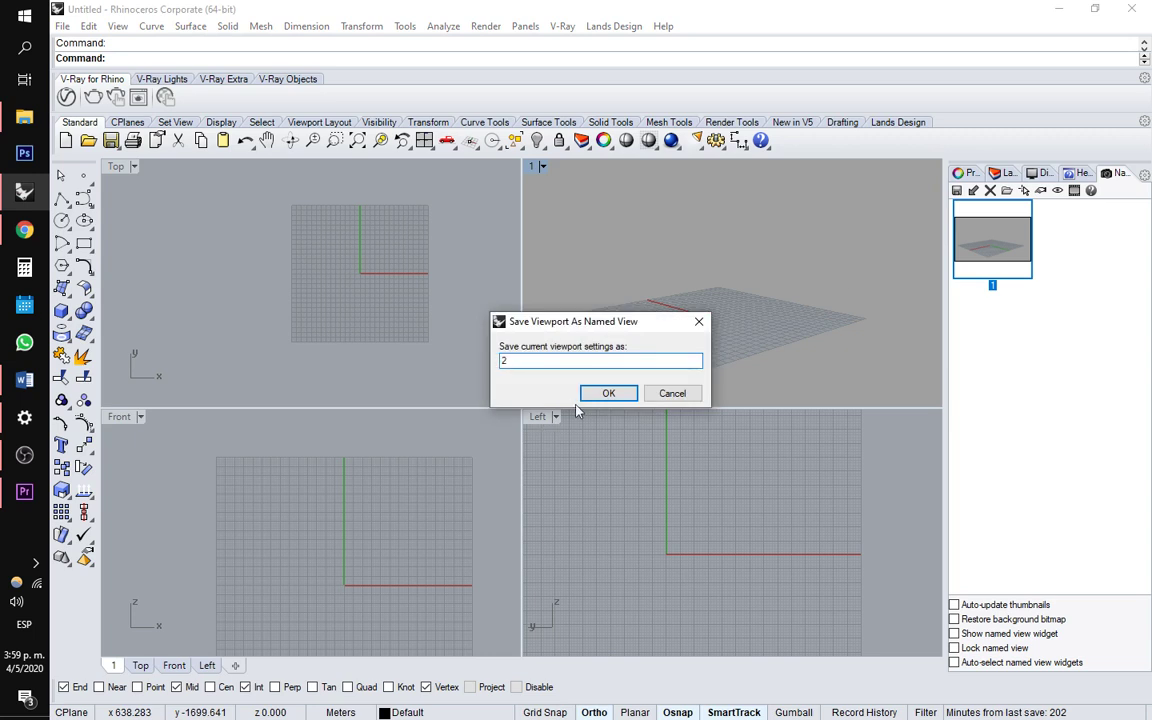
{"action": "left_click", "coordinate": [605, 395]}
Switch the perspective viewport between saved named views 1 and 2, ending on view 2
{"action": "double_click", "coordinate": [985, 240]}
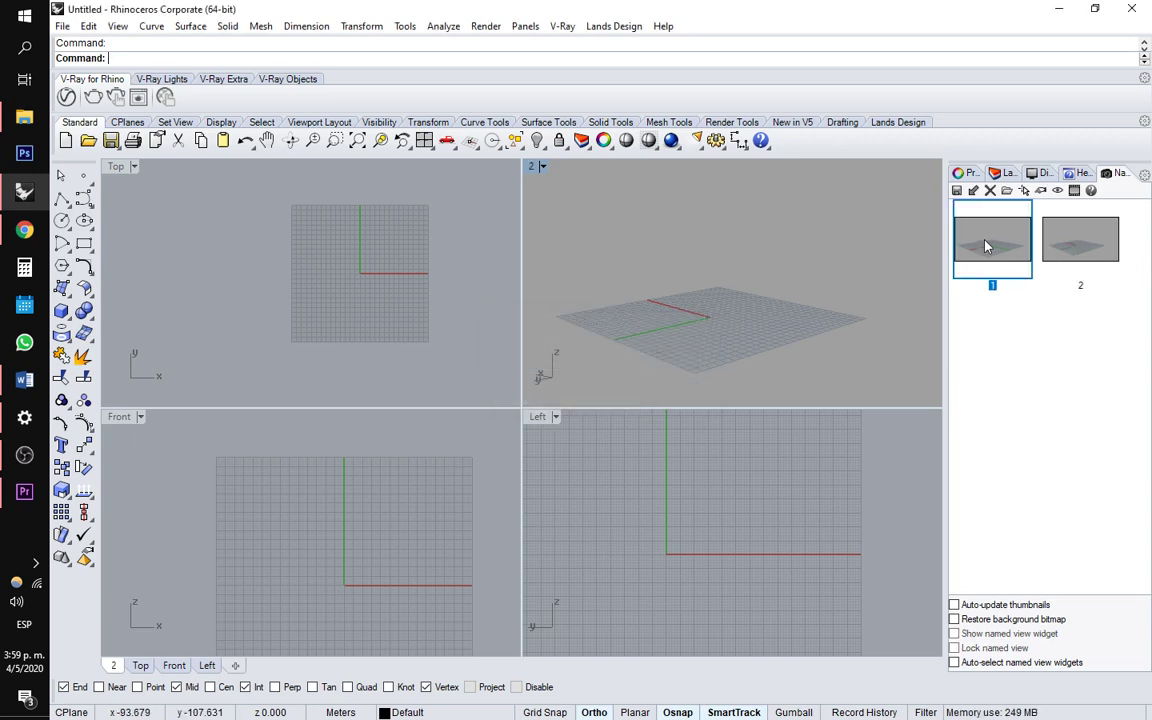
{"action": "double_click", "coordinate": [1065, 245]}
{"action": "left_click", "coordinate": [1021, 240]}
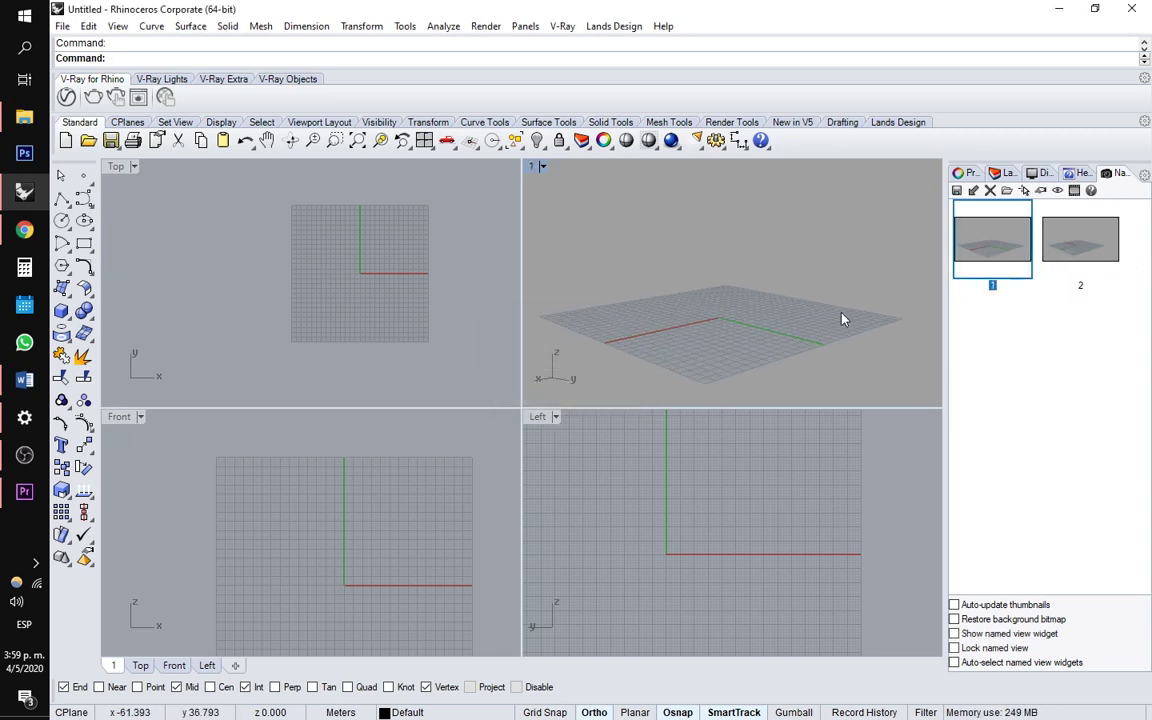
{"action": "double_click", "coordinate": [1060, 258]}
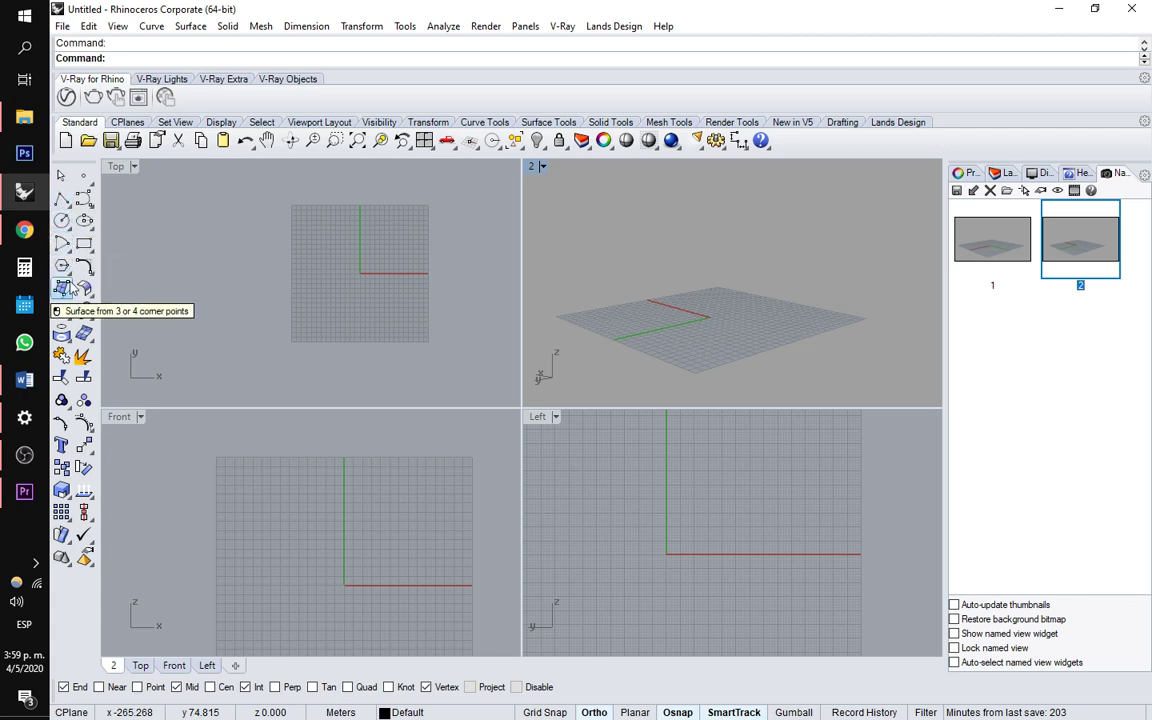
{"action": "left_click", "coordinate": [62, 202]}
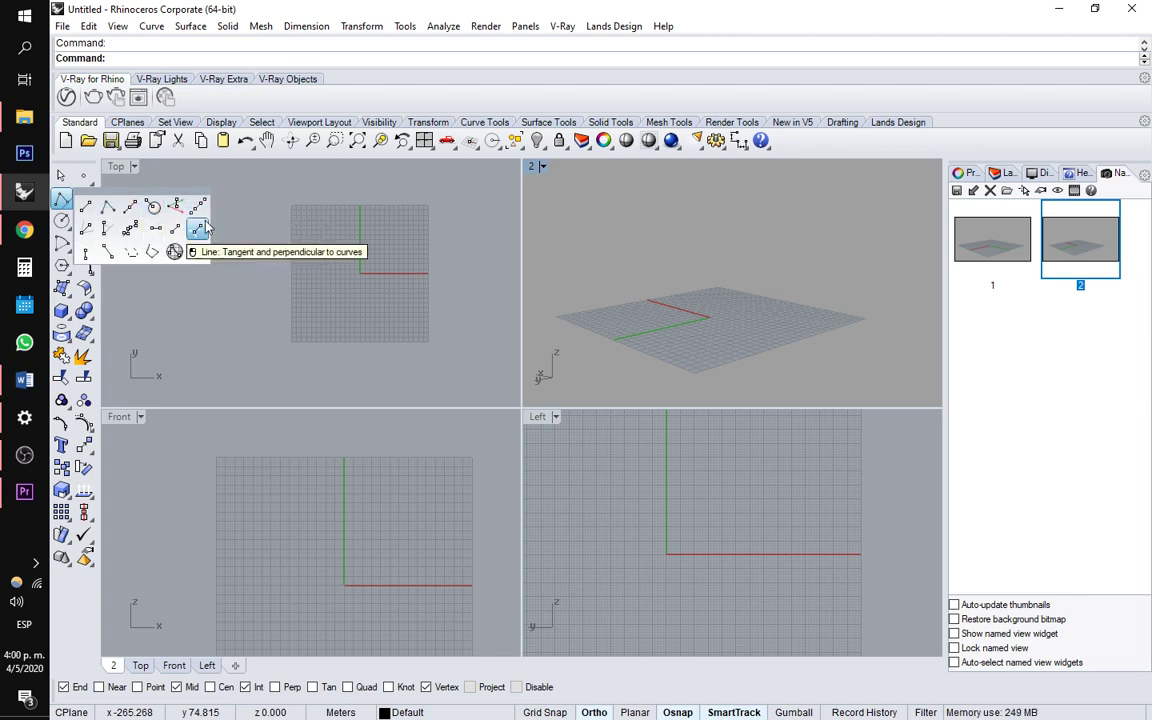
{"action": "left_click", "coordinate": [106, 212]}
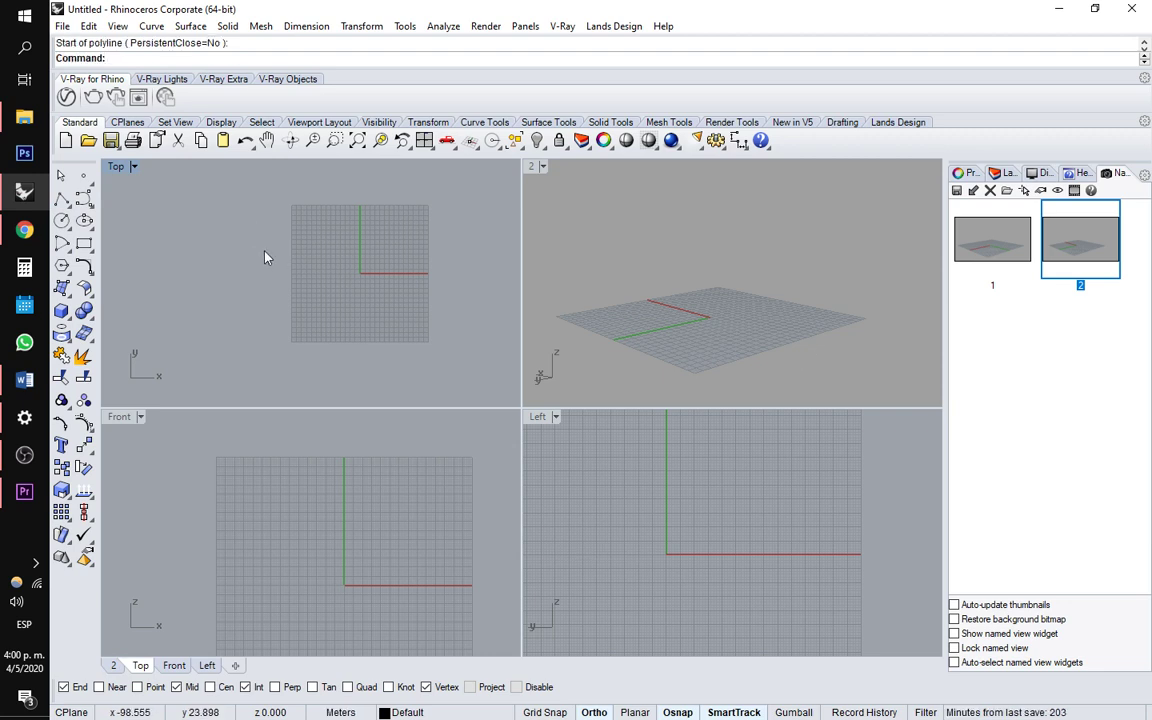
{"action": "type", "text": "Po"}
{"action": "key", "text": "Return"}
{"action": "key", "text": "Escape"}
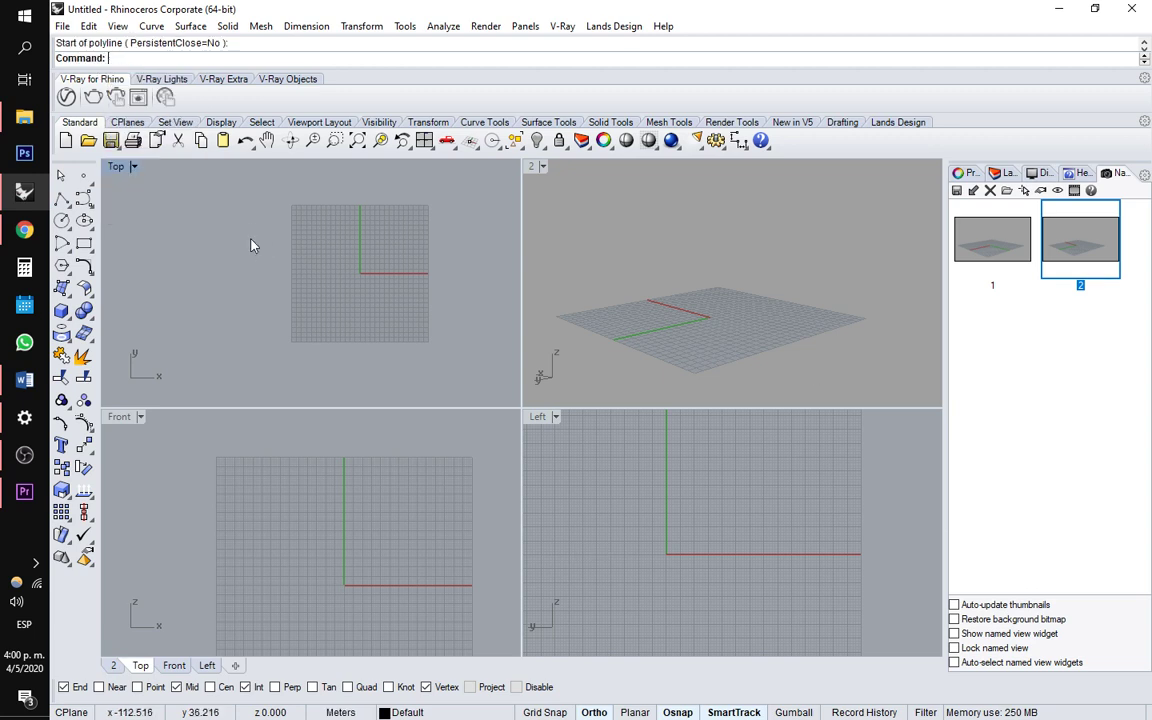
Draw a vertical line freehand with the Line tool in the Top viewport, left of the green axis
{"action": "left_click", "coordinate": [63, 199]}
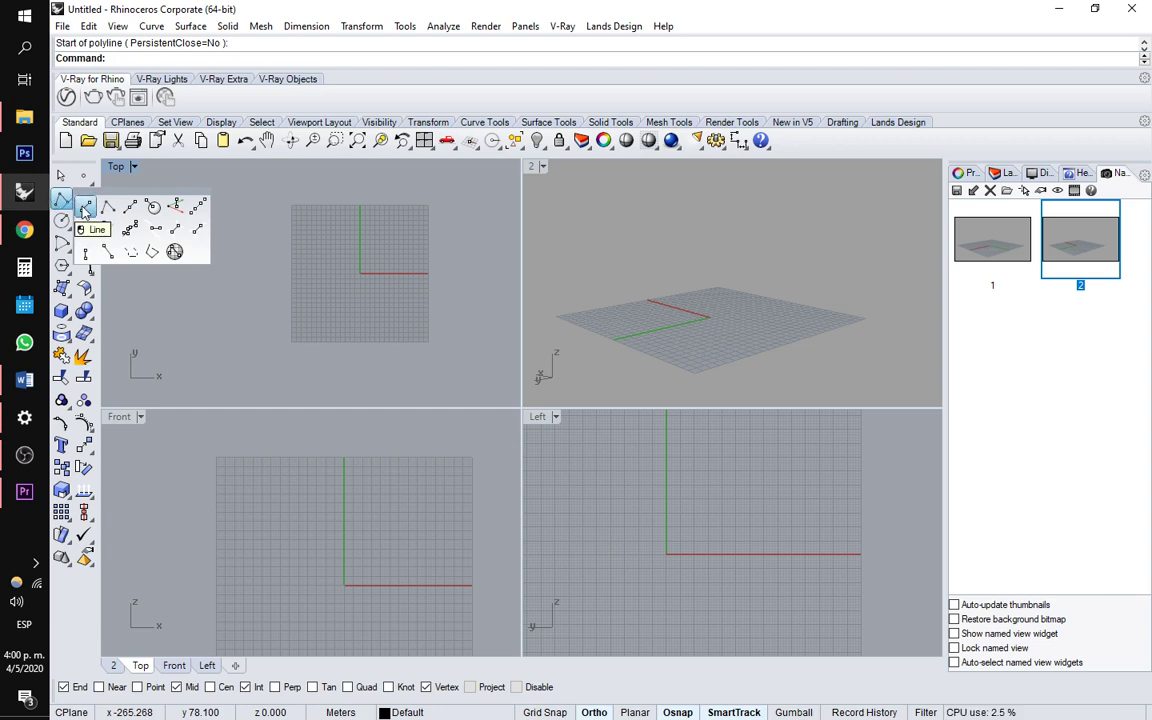
{"action": "left_click", "coordinate": [86, 207]}
{"action": "scroll", "coordinate": [339, 244], "scroll_direction": "up", "scroll_amount": 4}
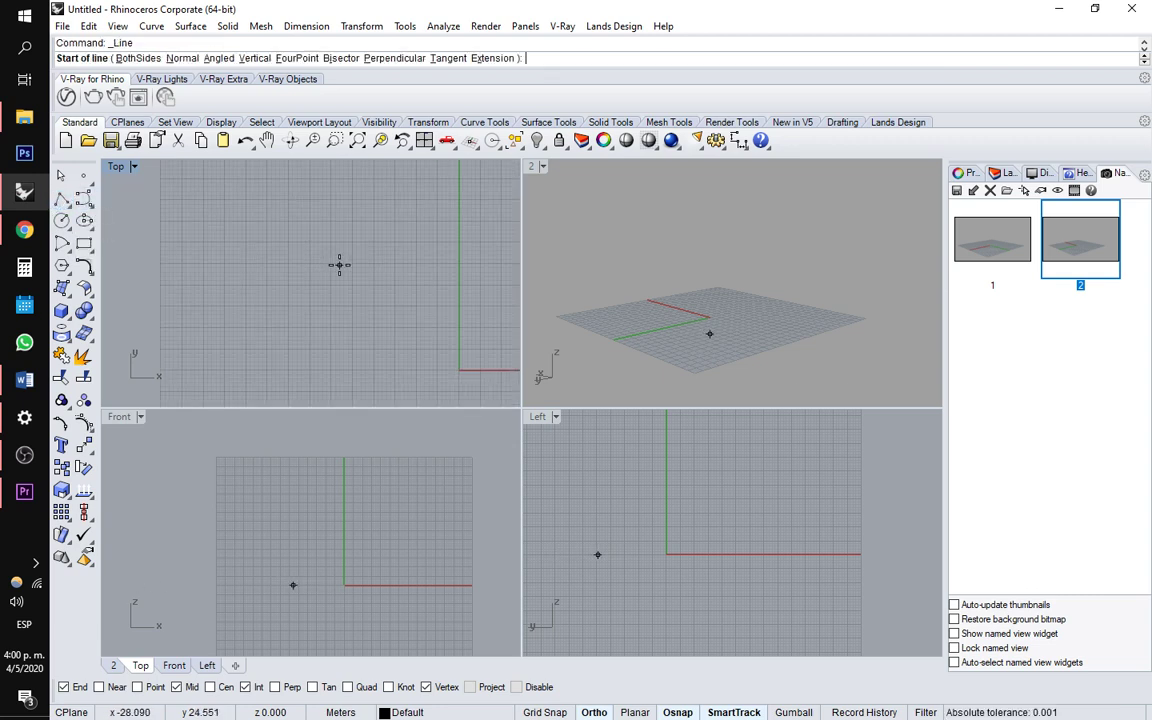
{"action": "left_click", "coordinate": [288, 227]}
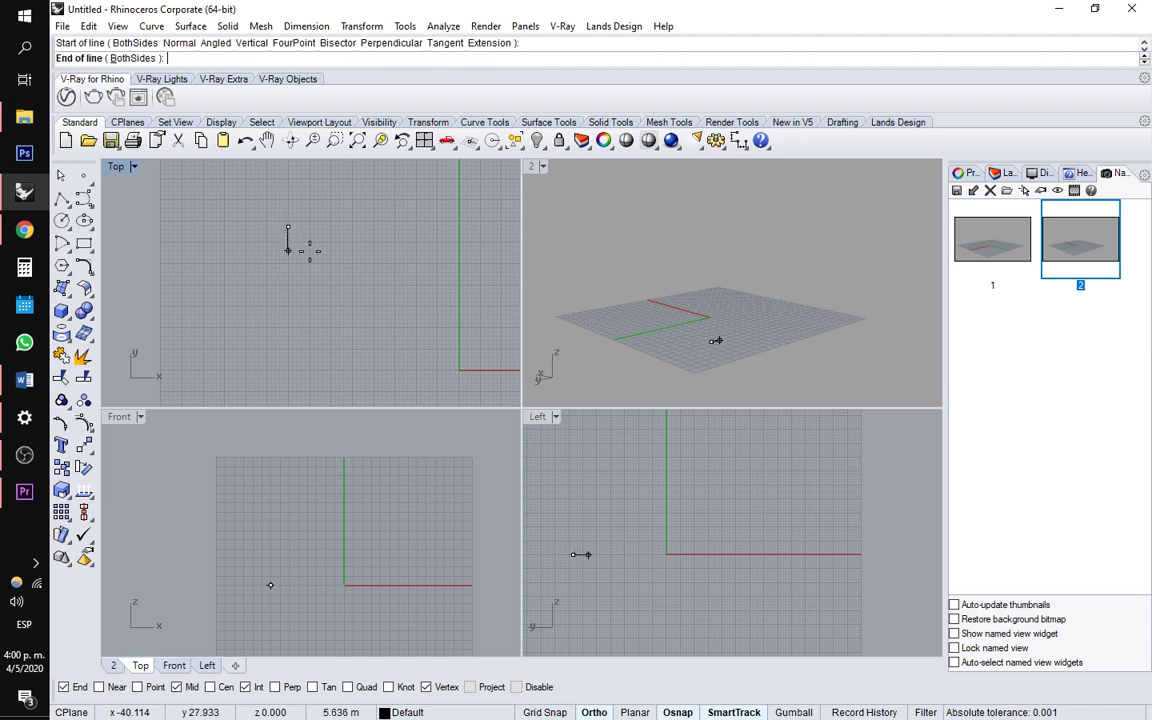
{"action": "left_click", "coordinate": [345, 324]}
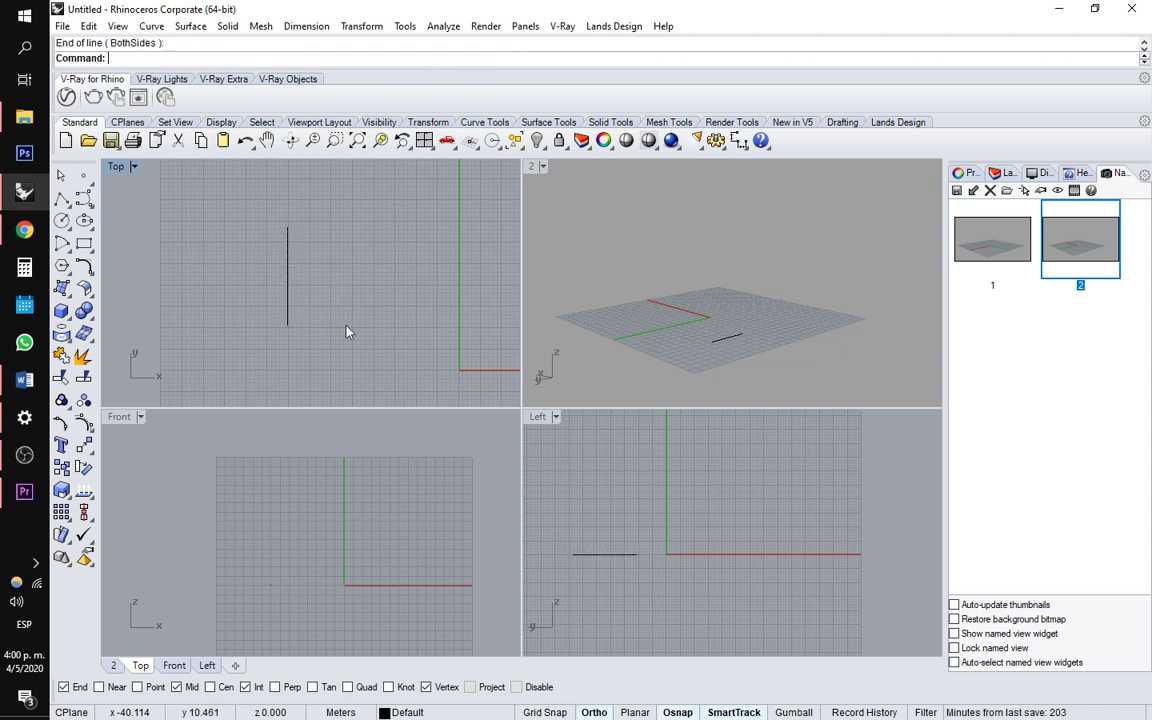
Draw a 20 m vertical line between the first line and the green axis in the Top viewport
{"action": "left_click", "coordinate": [62, 199]}
{"action": "left_click", "coordinate": [86, 207]}
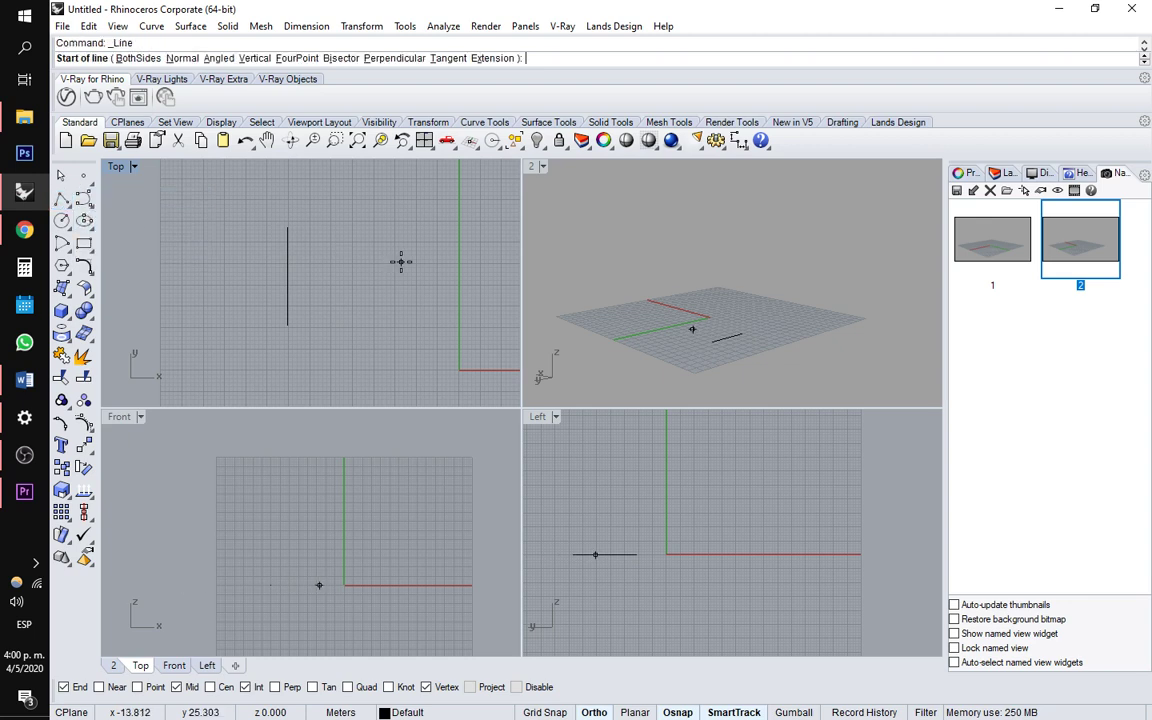
{"action": "left_click", "coordinate": [349, 198]}
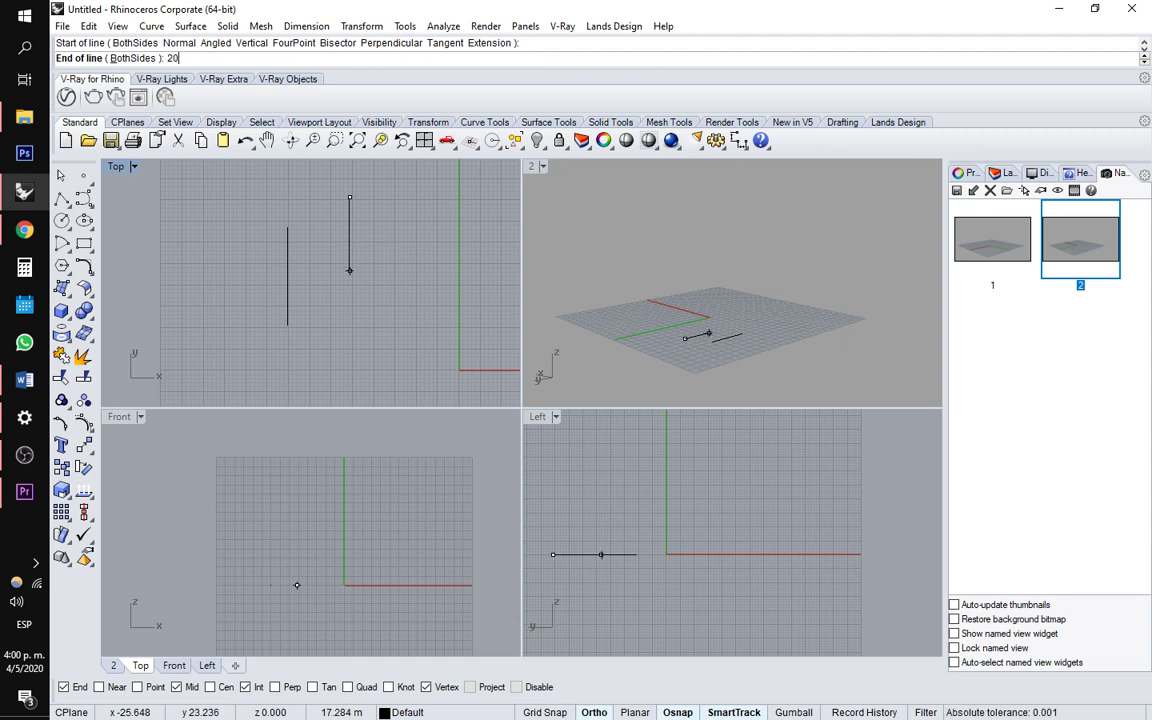
{"action": "key", "text": "Return"}
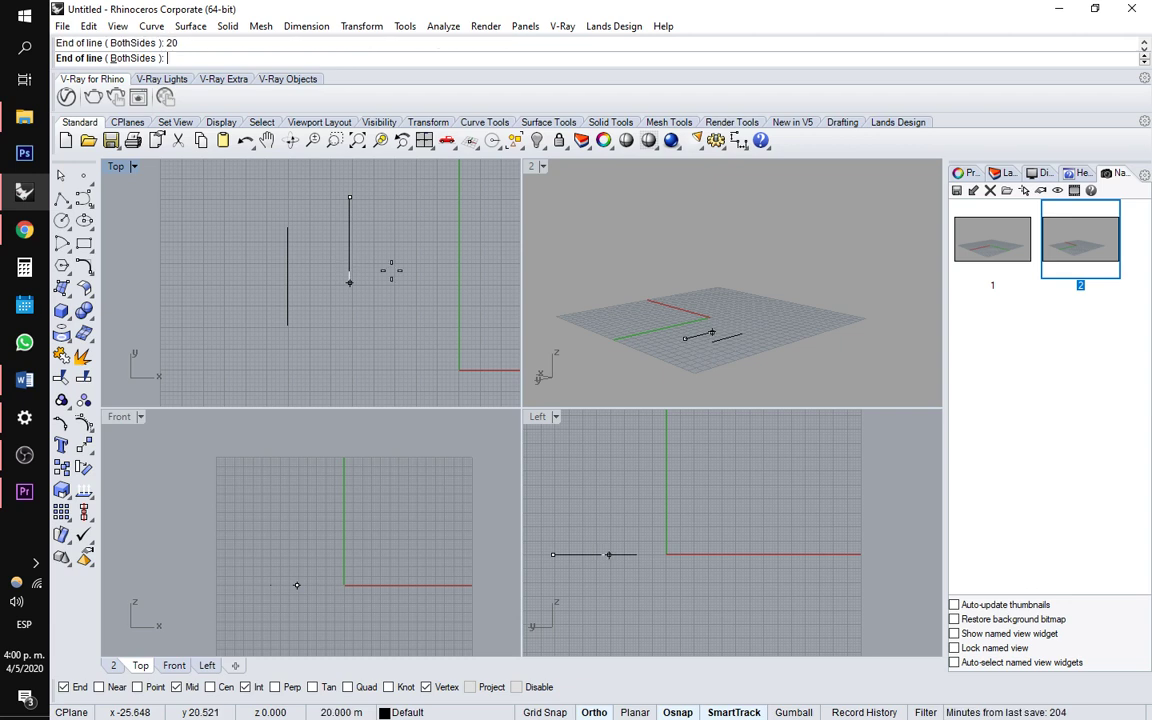
{"action": "left_click", "coordinate": [395, 290]}
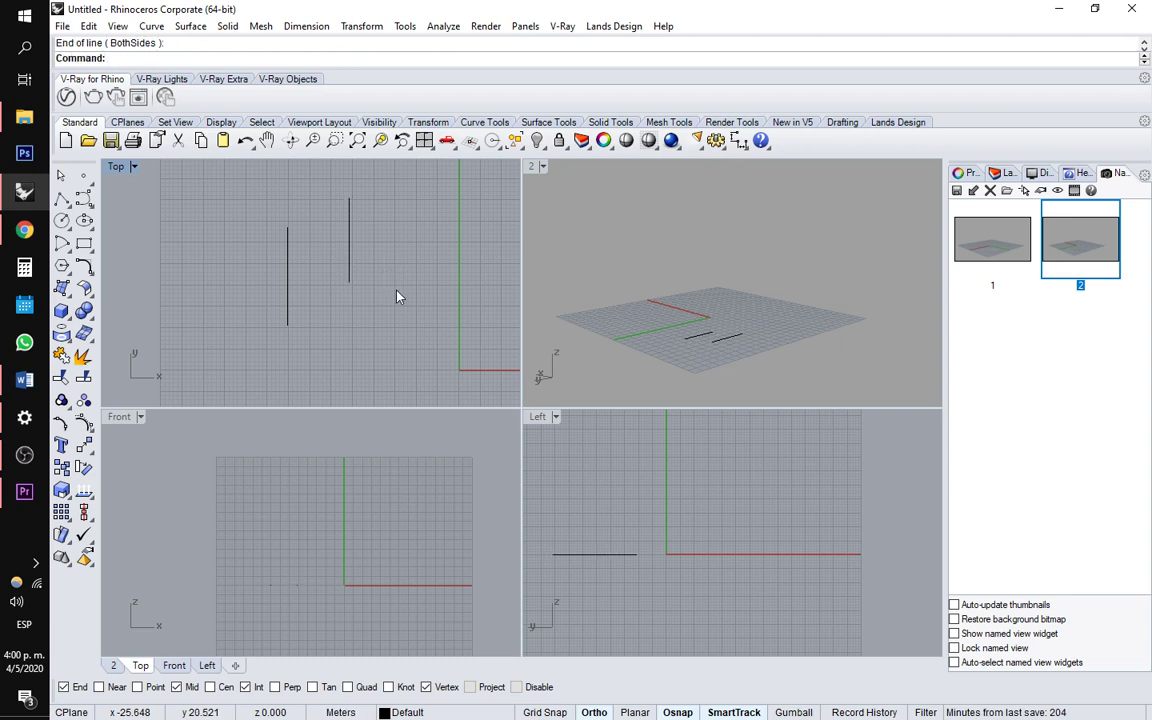
Delete the freehand line left of the 20 m line
{"action": "left_click", "coordinate": [350, 272]}
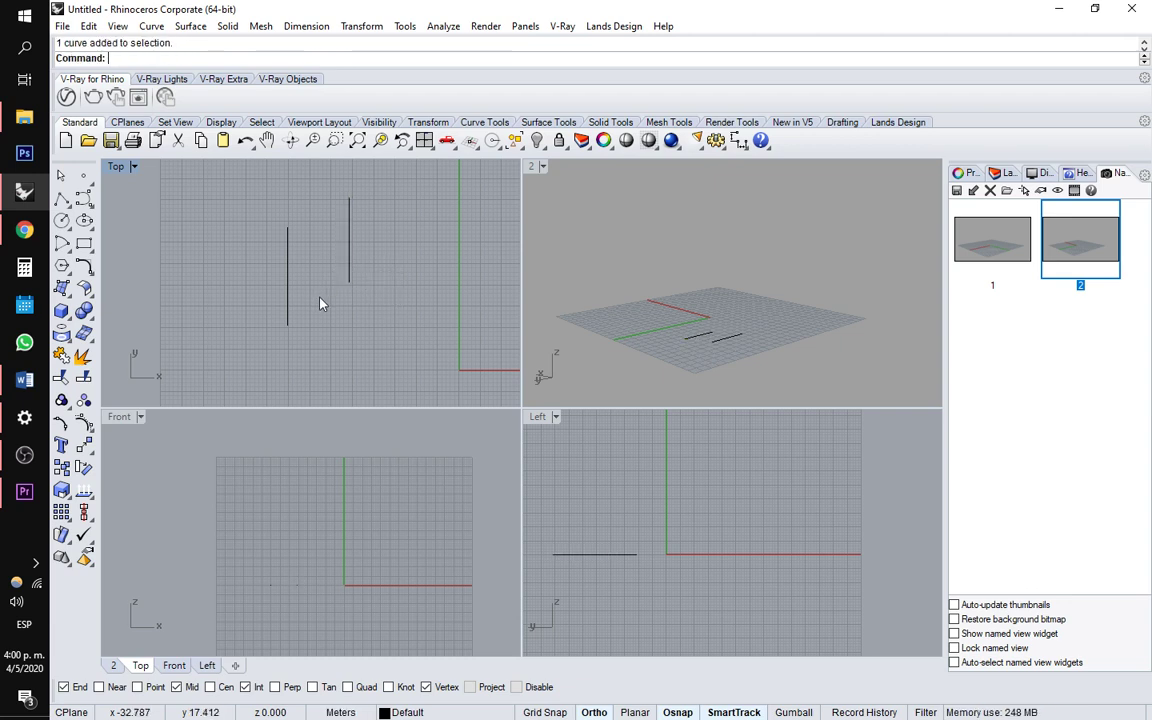
{"action": "left_click", "coordinate": [287, 278]}
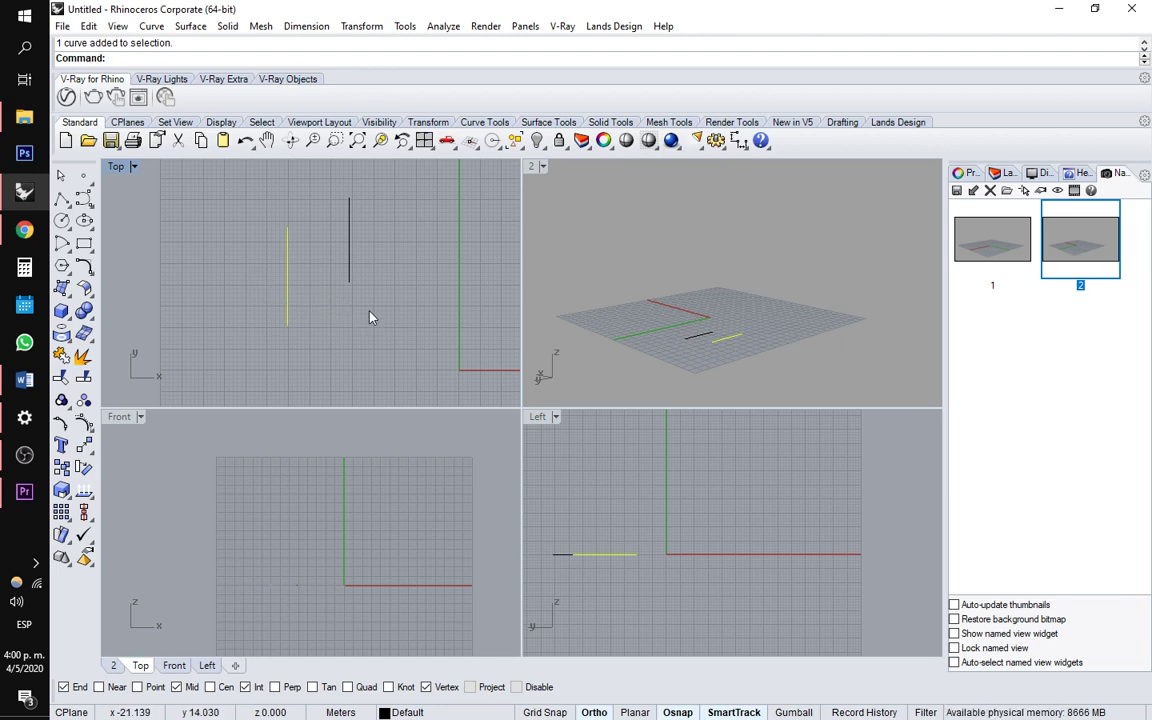
{"action": "key", "text": "Delete"}
Start a line left of the 20 m line, try Ortho off and on for its direction, and cancel it with Ortho on
{"action": "left_click", "coordinate": [61, 199]}
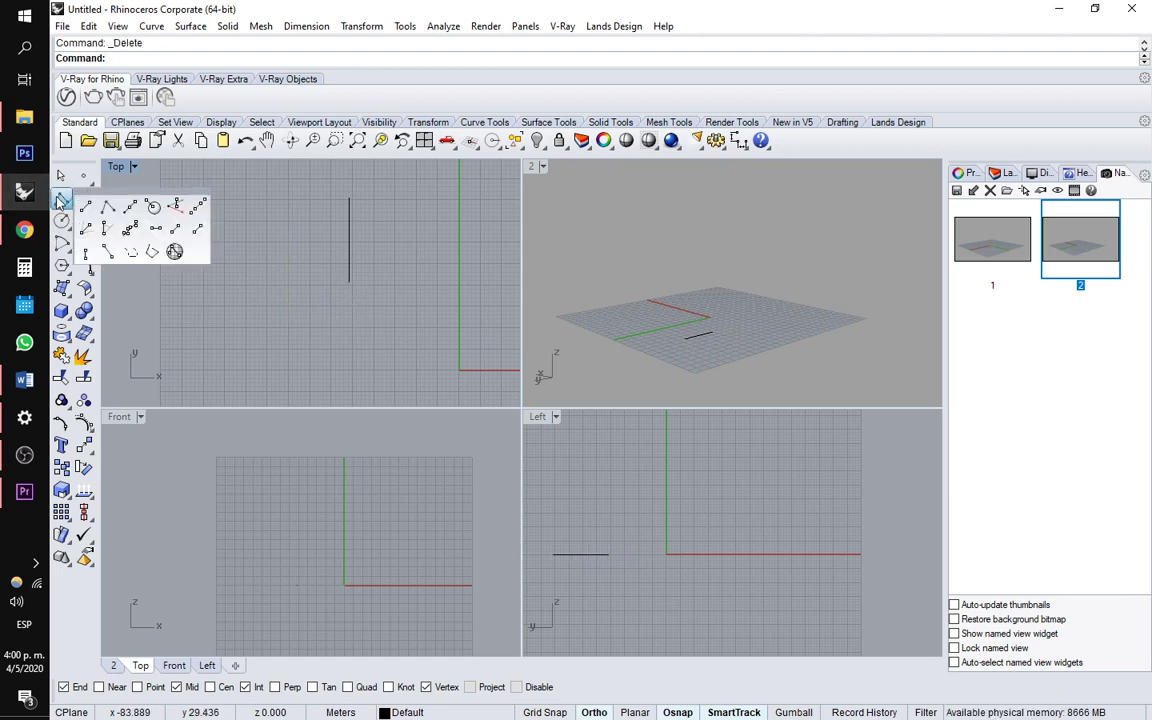
{"action": "left_click", "coordinate": [86, 206]}
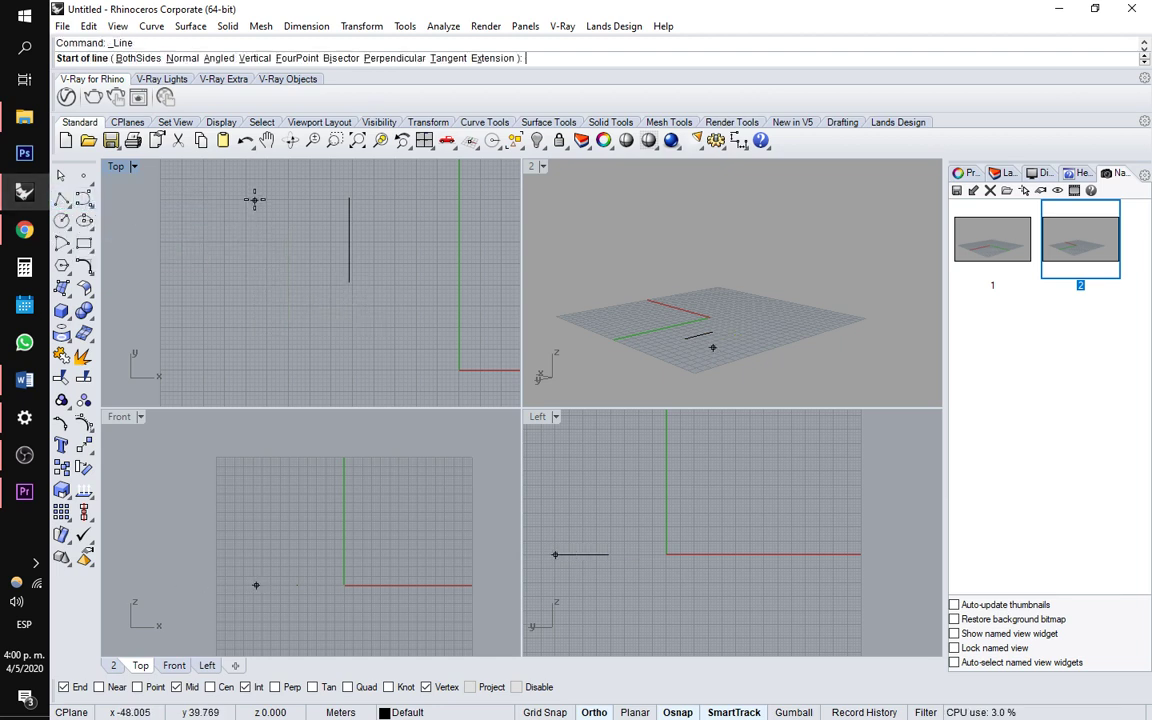
{"action": "left_click", "coordinate": [251, 197]}
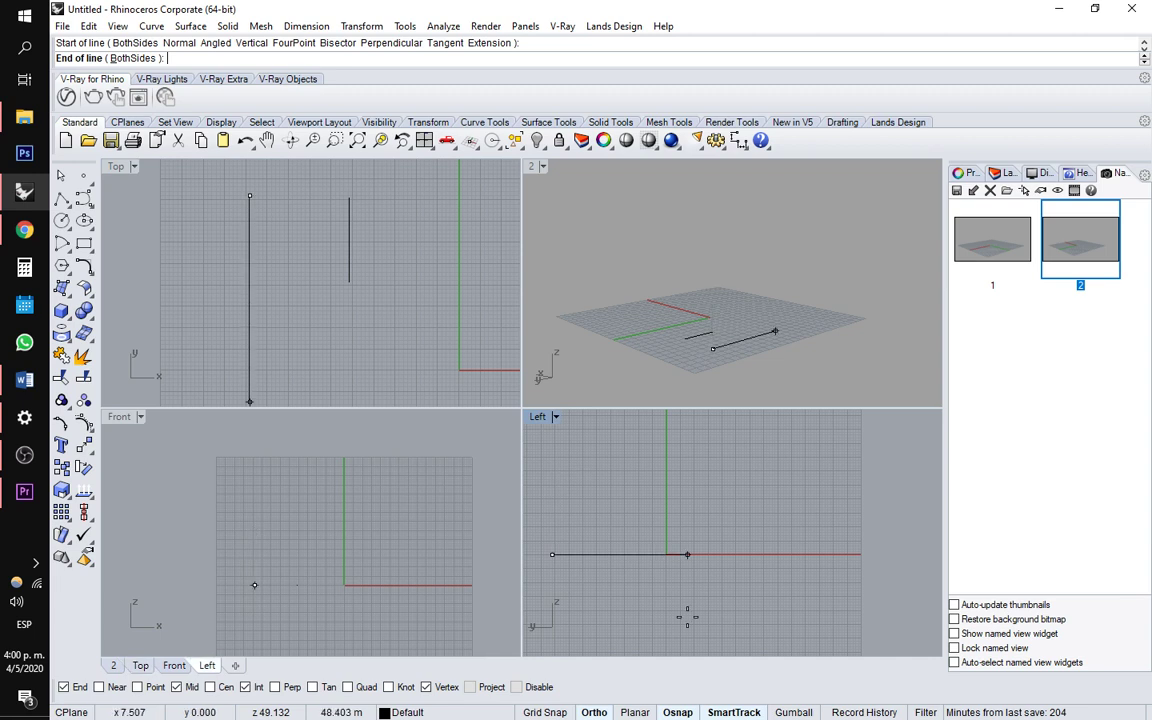
{"action": "left_click", "coordinate": [595, 712]}
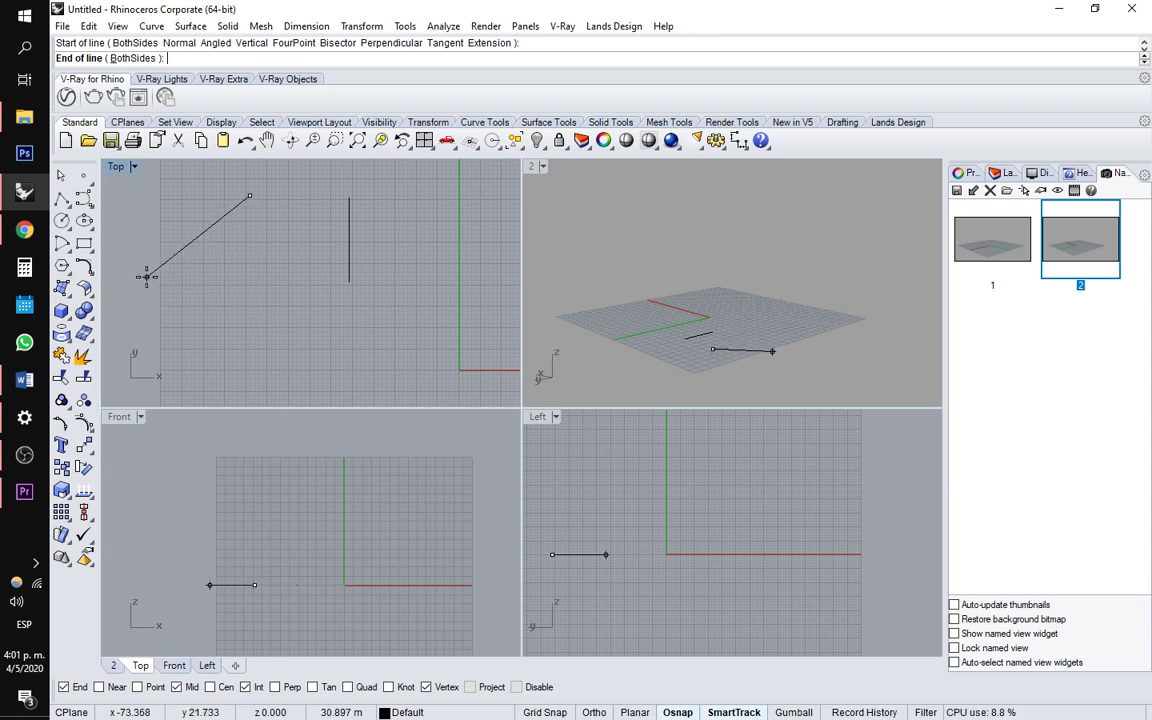
{"action": "key", "text": "F8"}
{"action": "key", "text": "F8"}
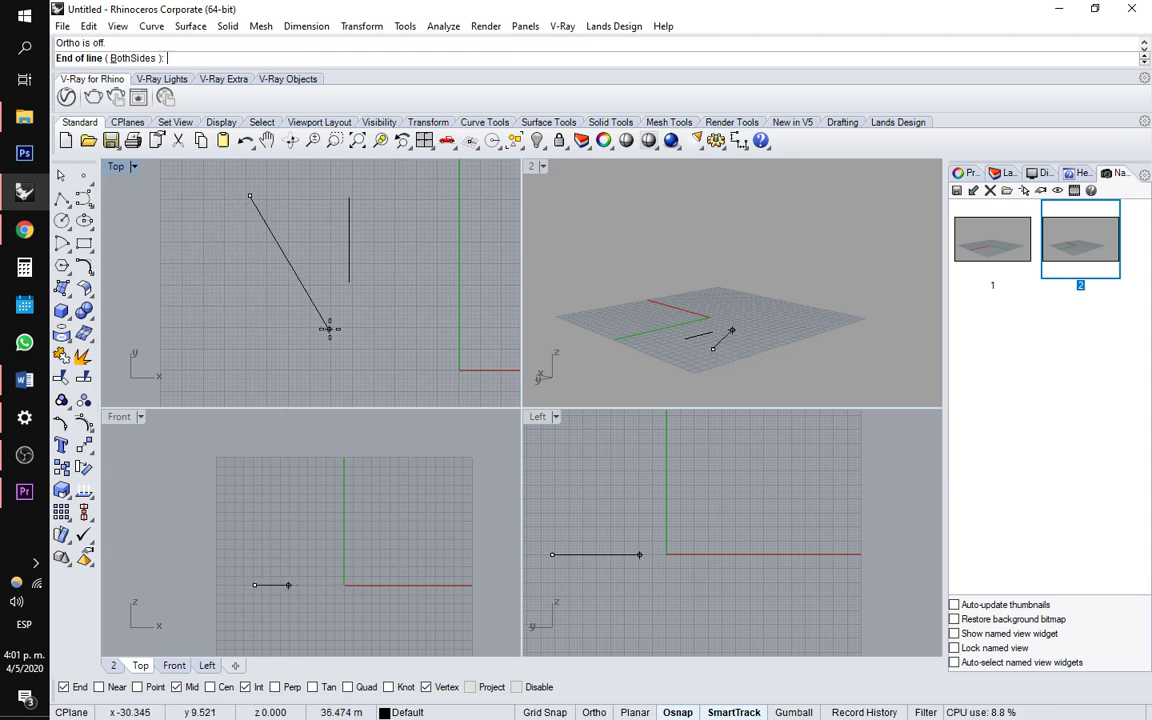
{"action": "key", "text": "F8"}
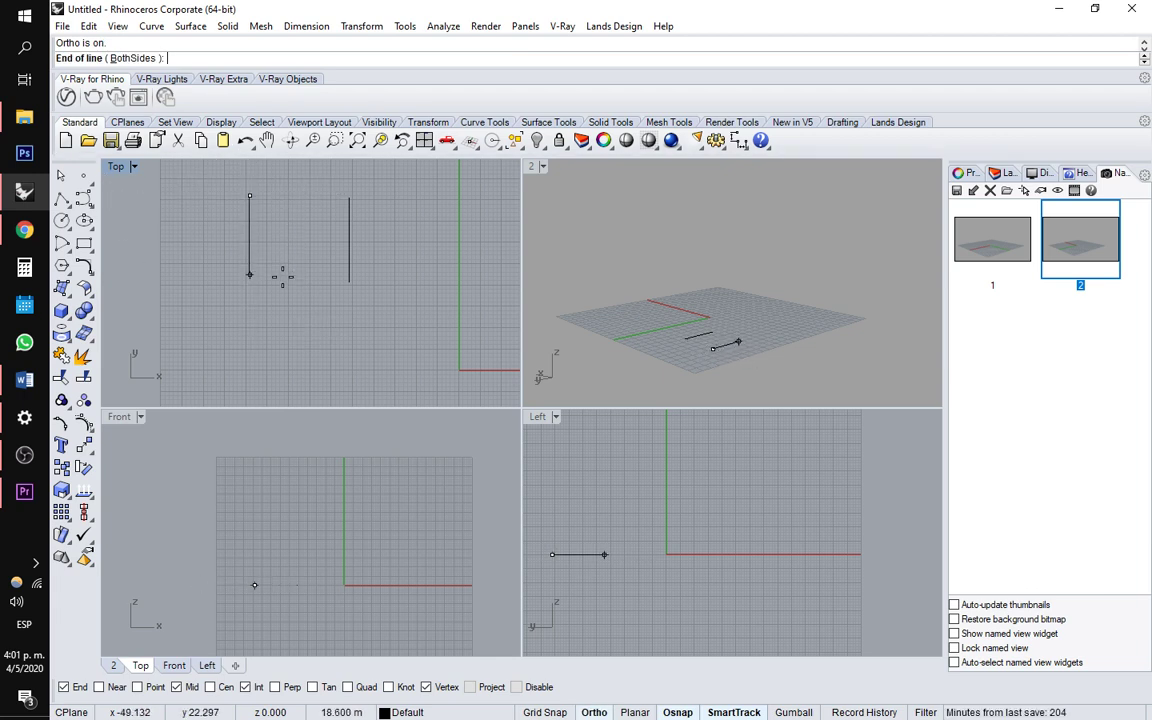
{"action": "key", "text": "F8"}
{"action": "key", "text": "F8"}
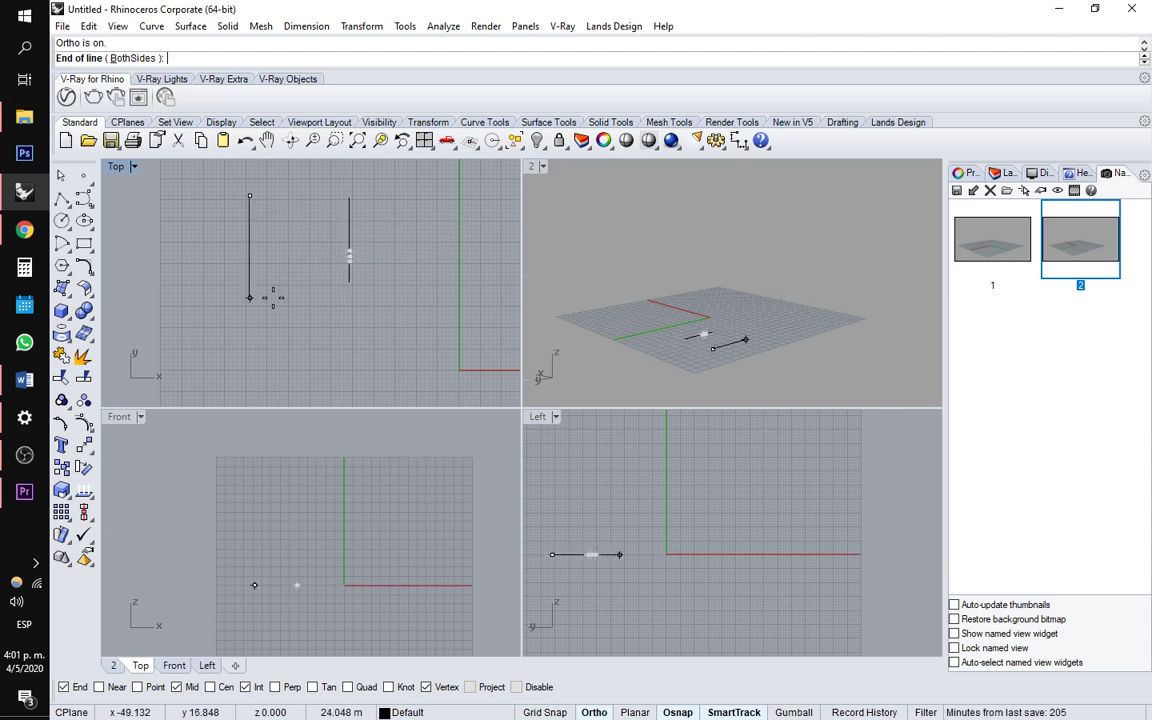
{"action": "key", "text": "Escape"}
Draw a single-segment vertical polyline left of the 20 m line in the Top viewport
{"action": "left_click_drag", "start_coordinate": [323, 245], "coordinate": [323, 243]}
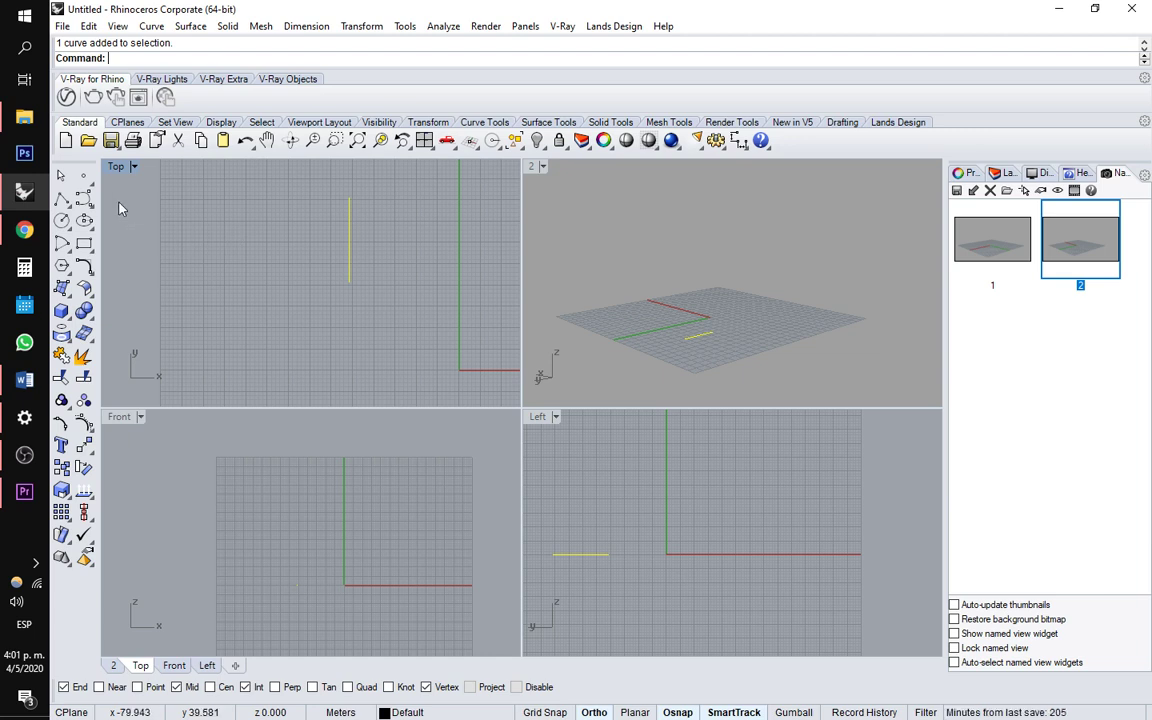
{"action": "left_click", "coordinate": [62, 200]}
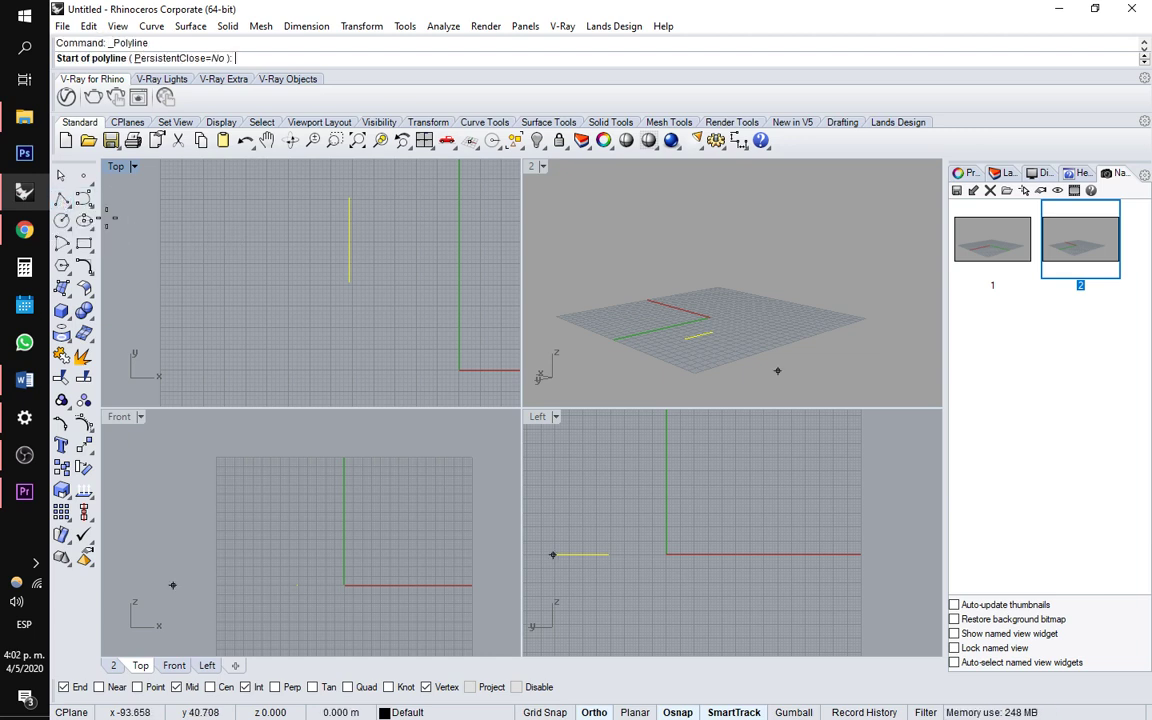
{"action": "left_click", "coordinate": [222, 216]}
{"action": "left_click", "coordinate": [222, 320]}
{"action": "key", "text": "Return"}
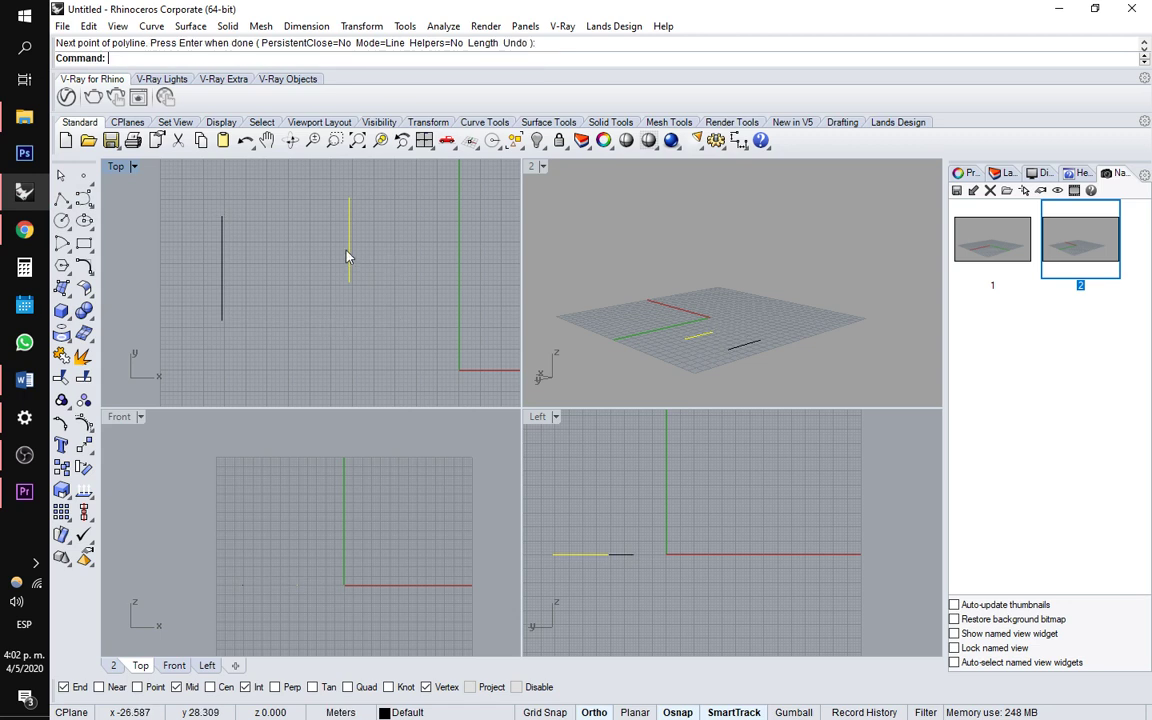
Practise selecting the two vertical lines individually and with selection windows, and clear the selection
{"action": "left_click", "coordinate": [223, 276]}
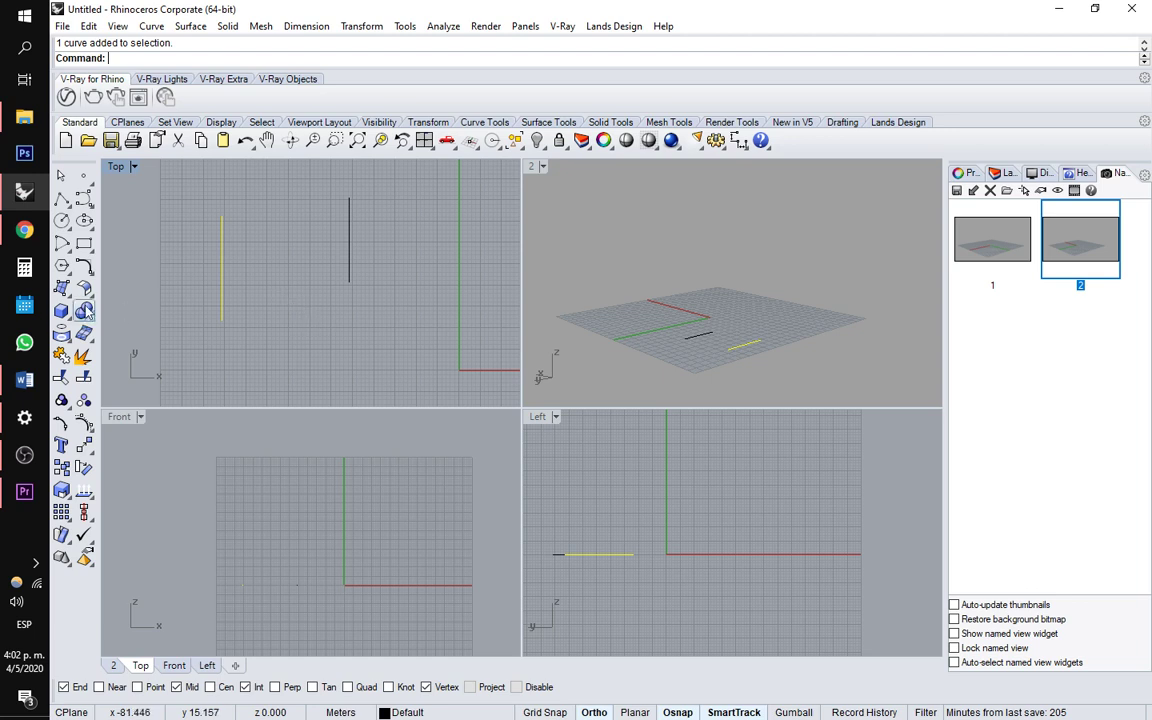
{"action": "left_click", "coordinate": [266, 347]}
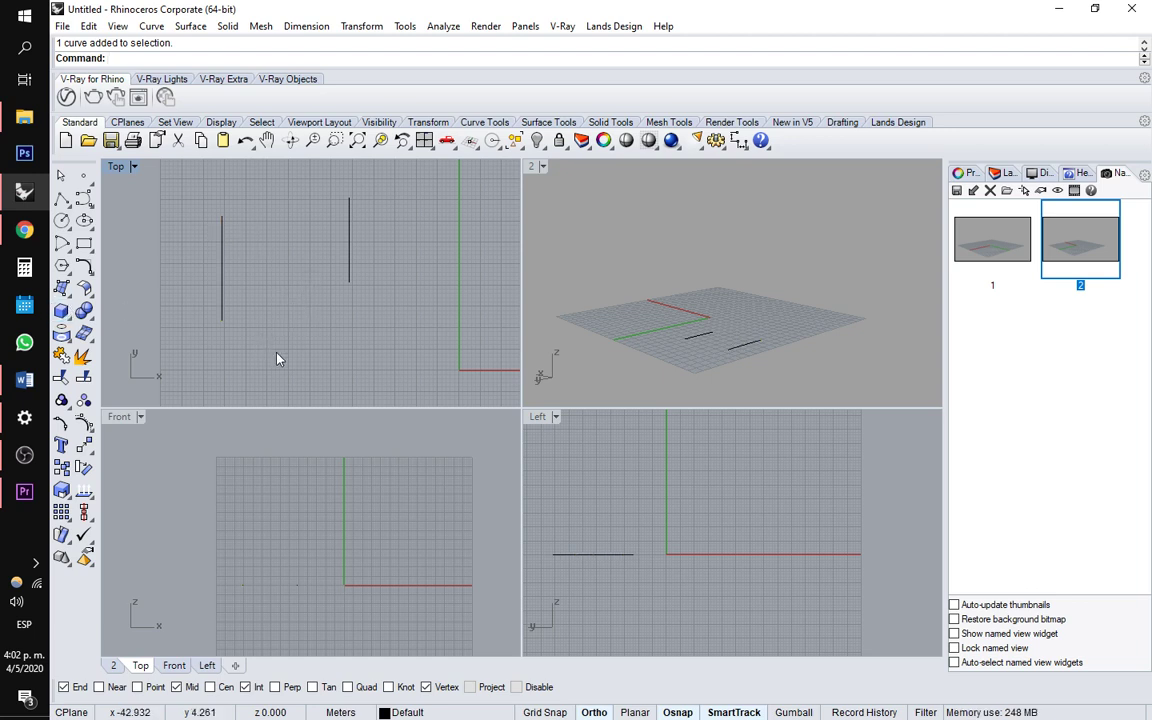
{"action": "left_click_drag", "start_coordinate": [208, 307], "coordinate": [204, 300]}
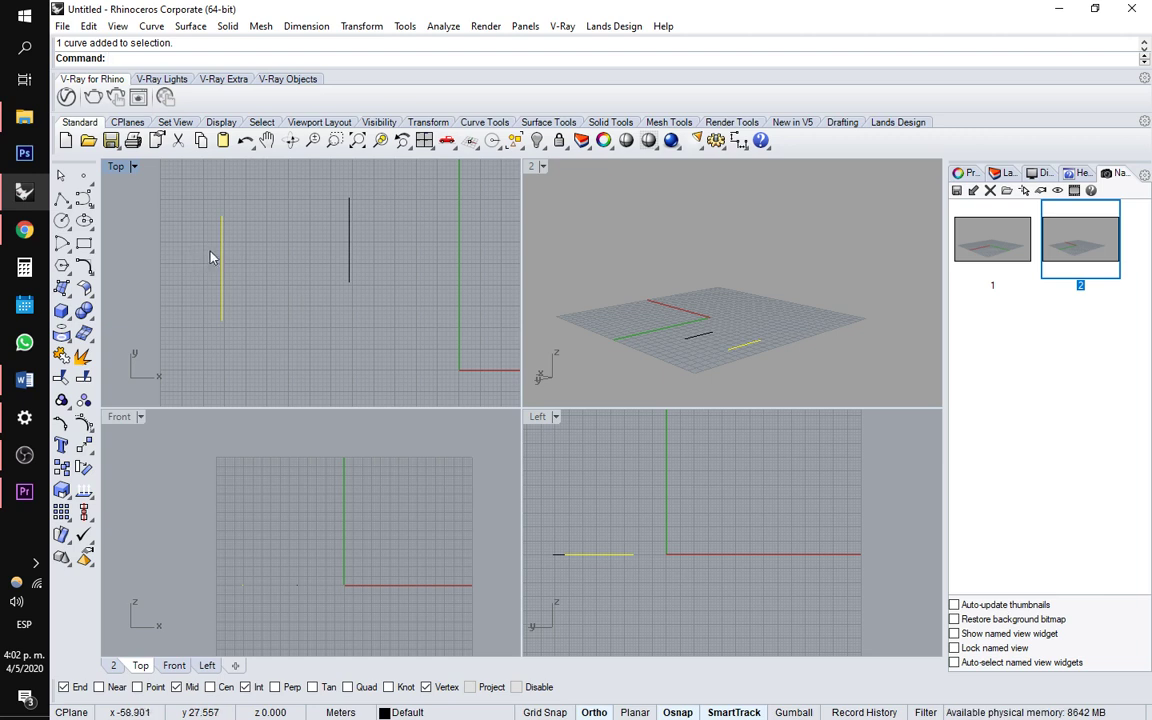
{"action": "left_click_drag", "start_coordinate": [208, 195], "coordinate": [310, 330]}
{"action": "left_click_drag", "start_coordinate": [335, 179], "coordinate": [399, 301]}
{"action": "left_click", "coordinate": [322, 299]}
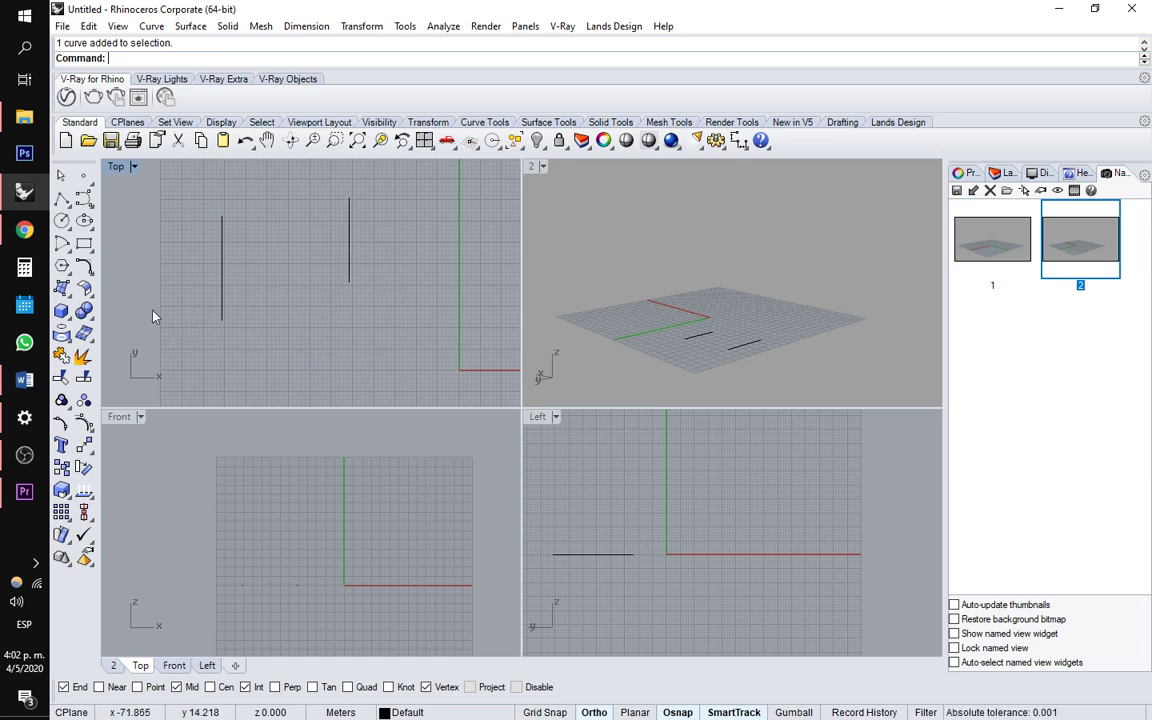
Create a 20 by 20 m square surface from four corner points below the two lines in the Top viewport, and select it
{"action": "left_click", "coordinate": [63, 289]}
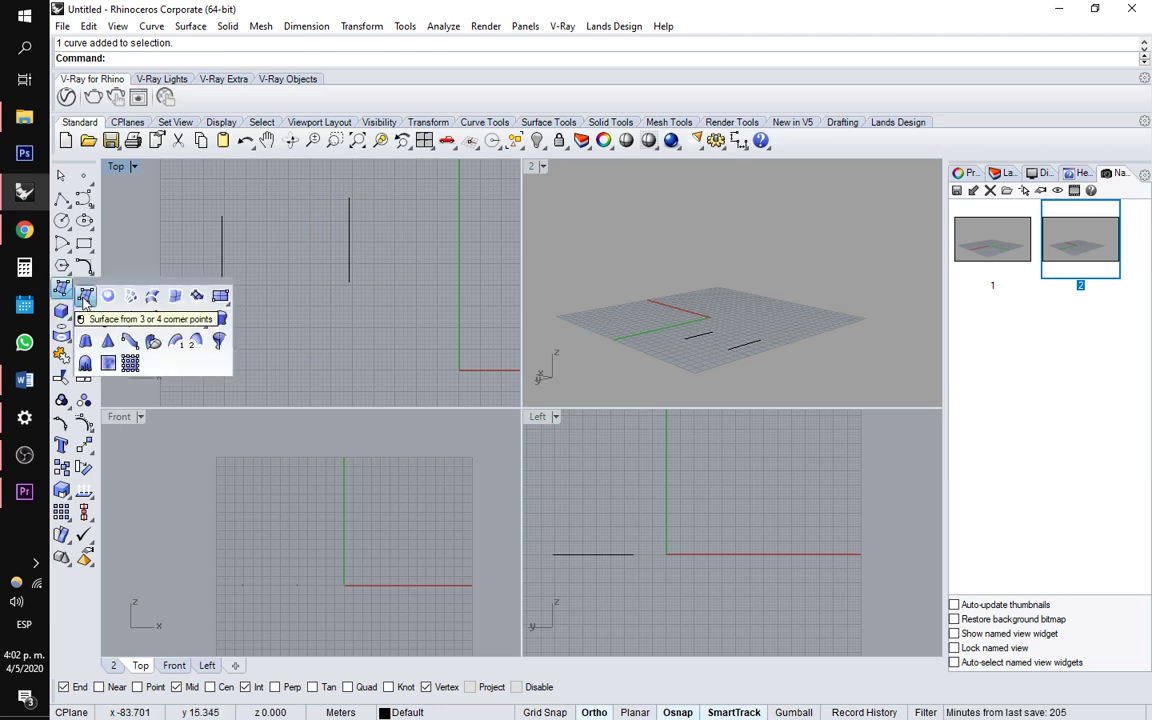
{"action": "left_click", "coordinate": [85, 296]}
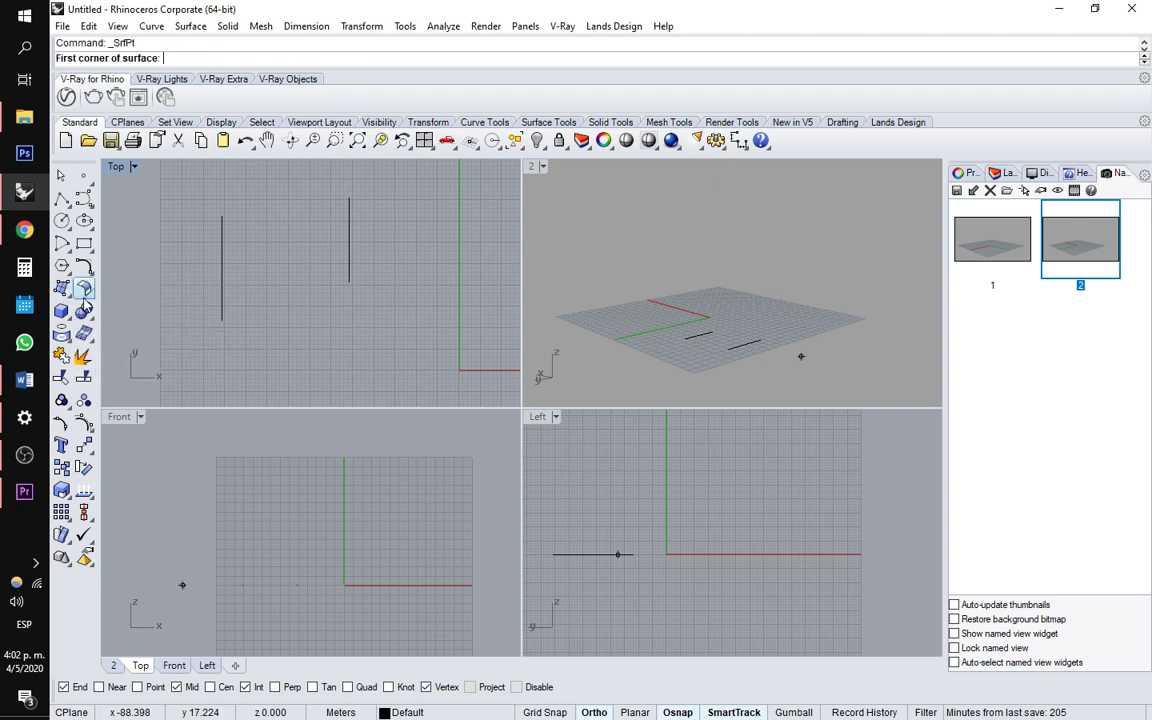
{"action": "left_click", "coordinate": [278, 360]}
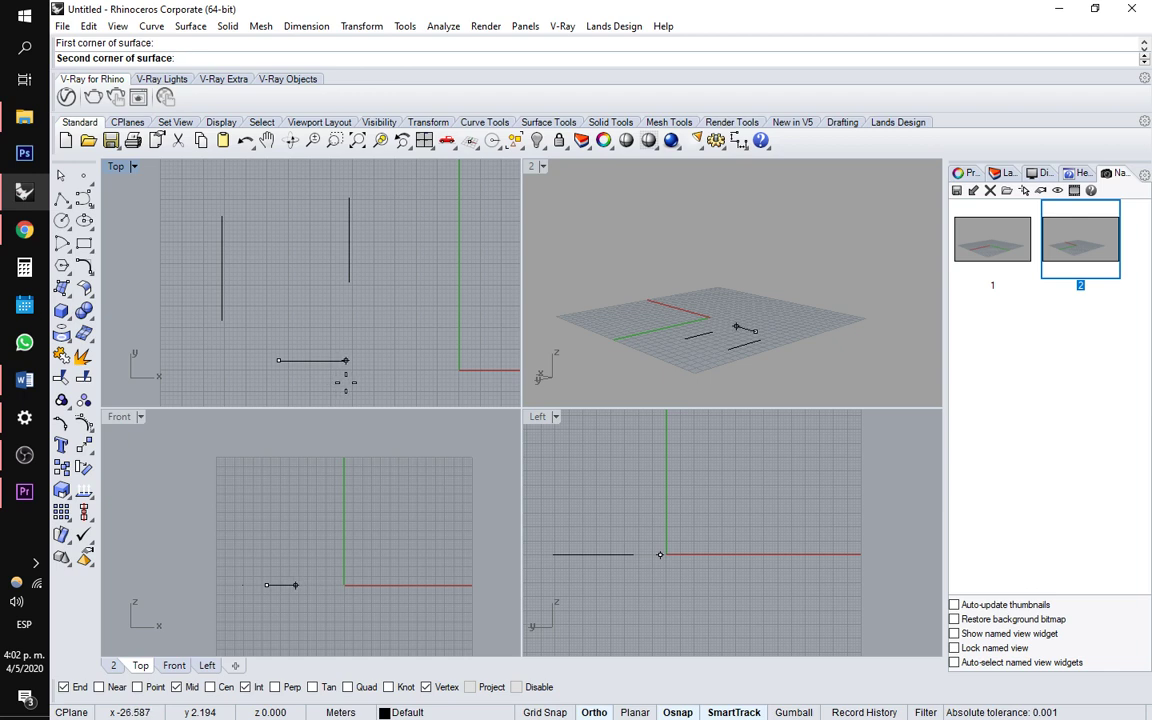
{"action": "key", "text": "Return"}
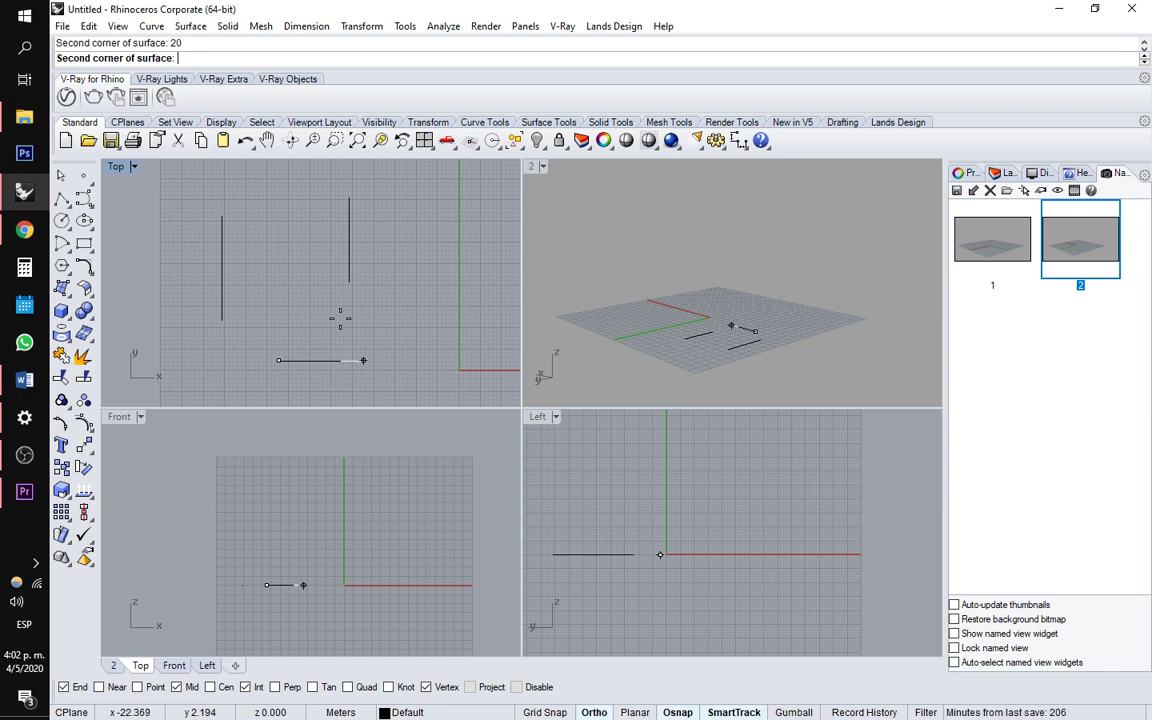
{"action": "left_click", "coordinate": [363, 361]}
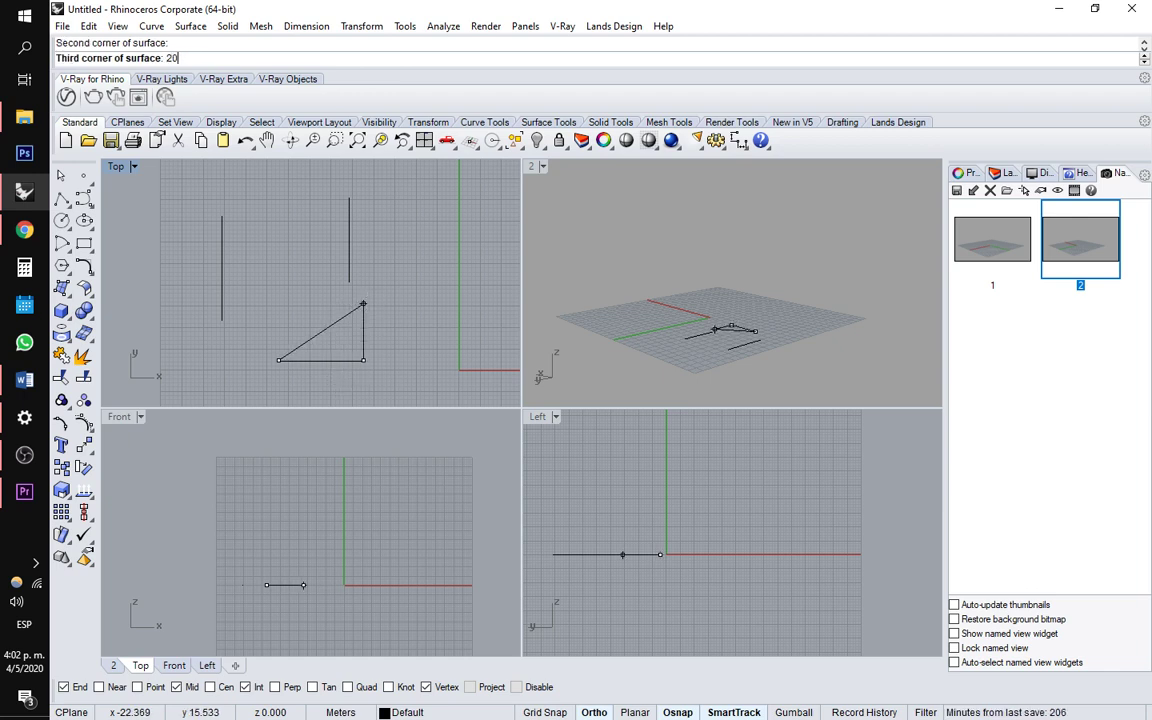
{"action": "type", "text": "20"}
{"action": "key", "text": "Return"}
{"action": "left_click", "coordinate": [363, 293]}
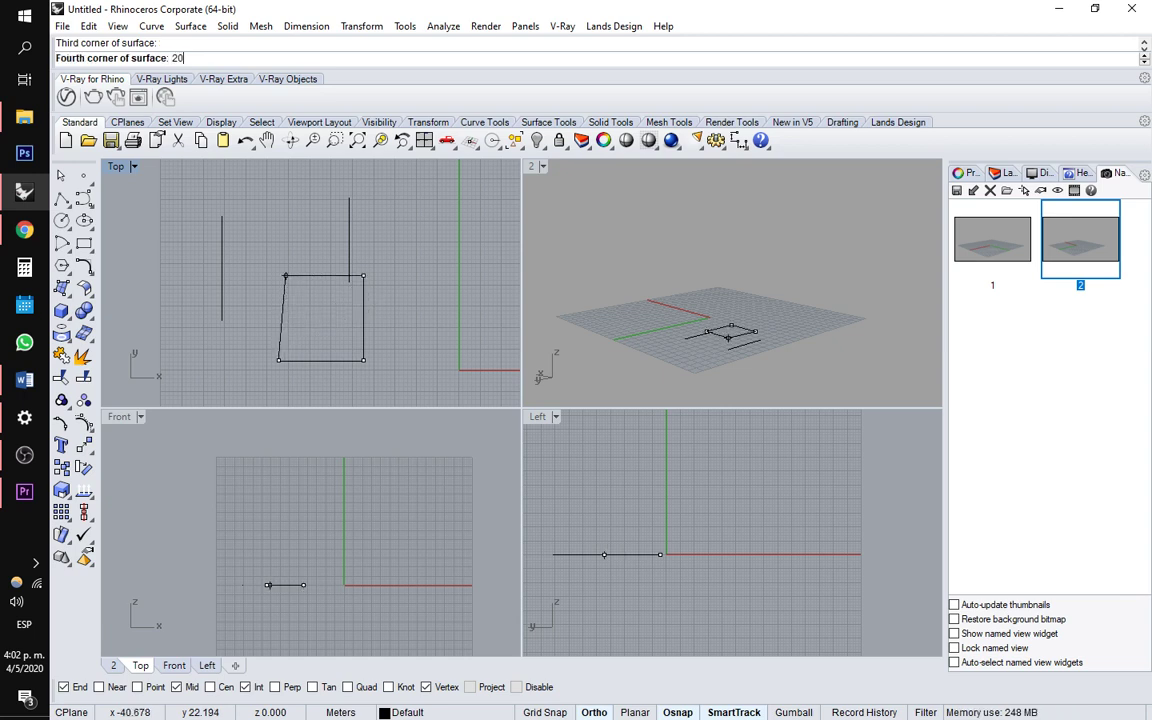
{"action": "key", "text": "Return"}
{"action": "left_click", "coordinate": [283, 303]}
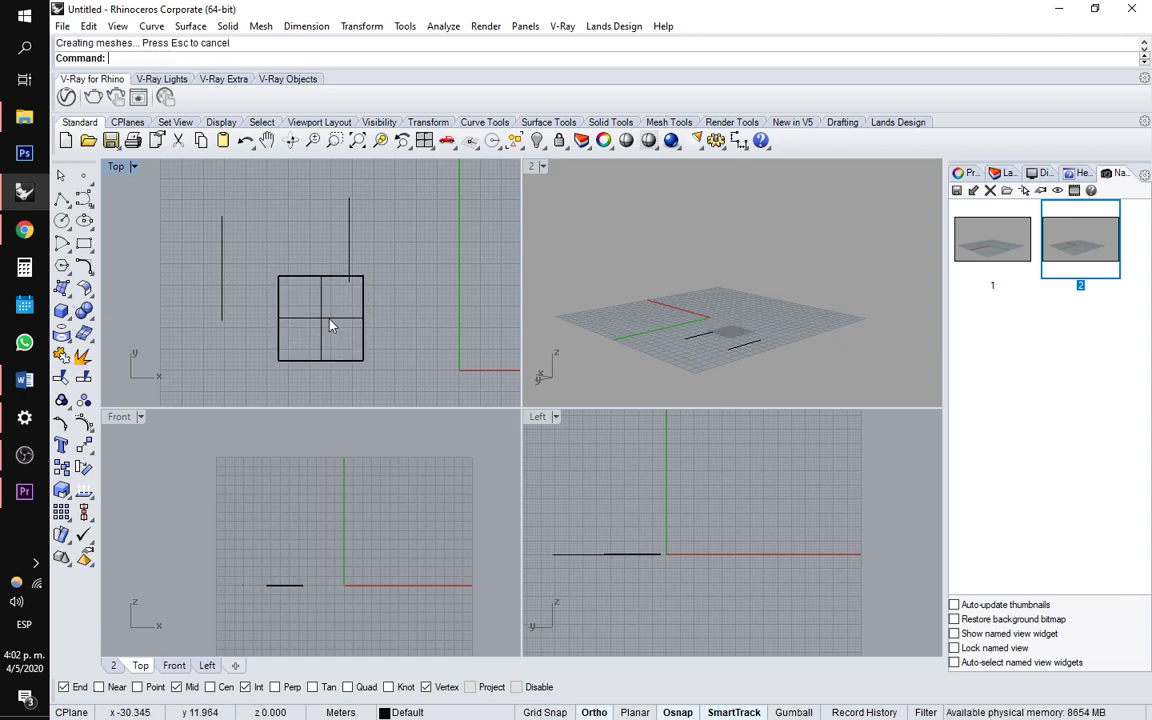
{"action": "left_click", "coordinate": [331, 321]}
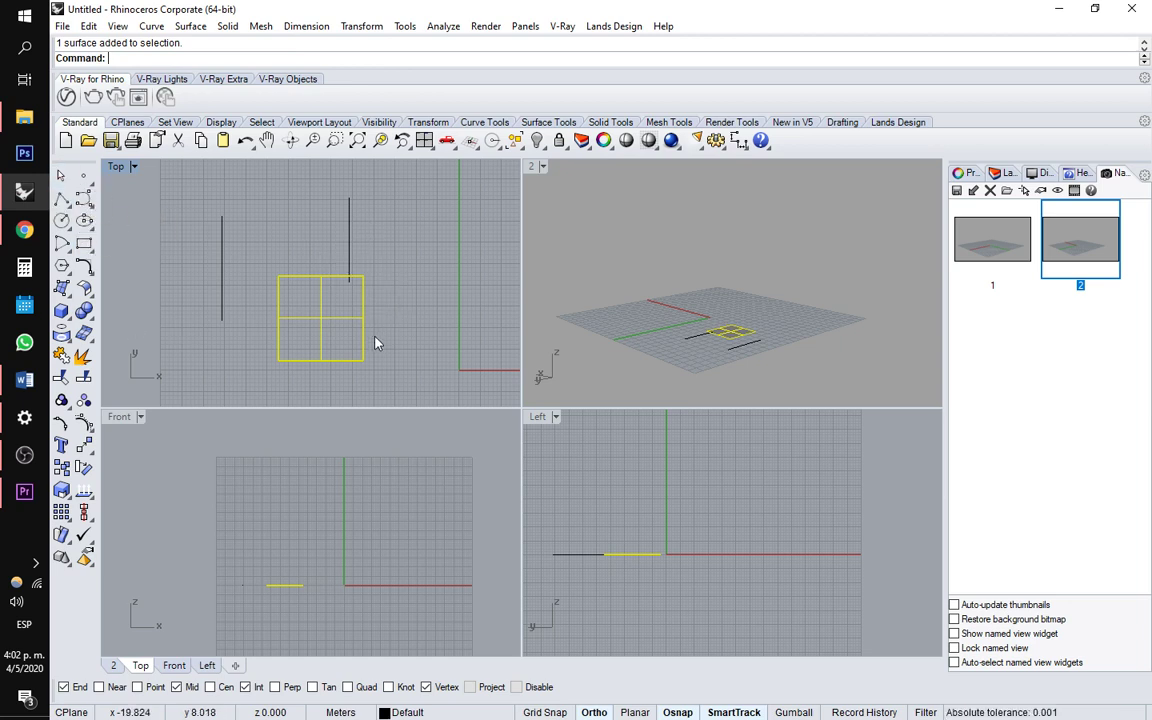
Create a 20 by 20 by 20 m solid box beside the square surface near the origin in the Top viewport, and clear the selection
{"action": "left_click", "coordinate": [61, 314]}
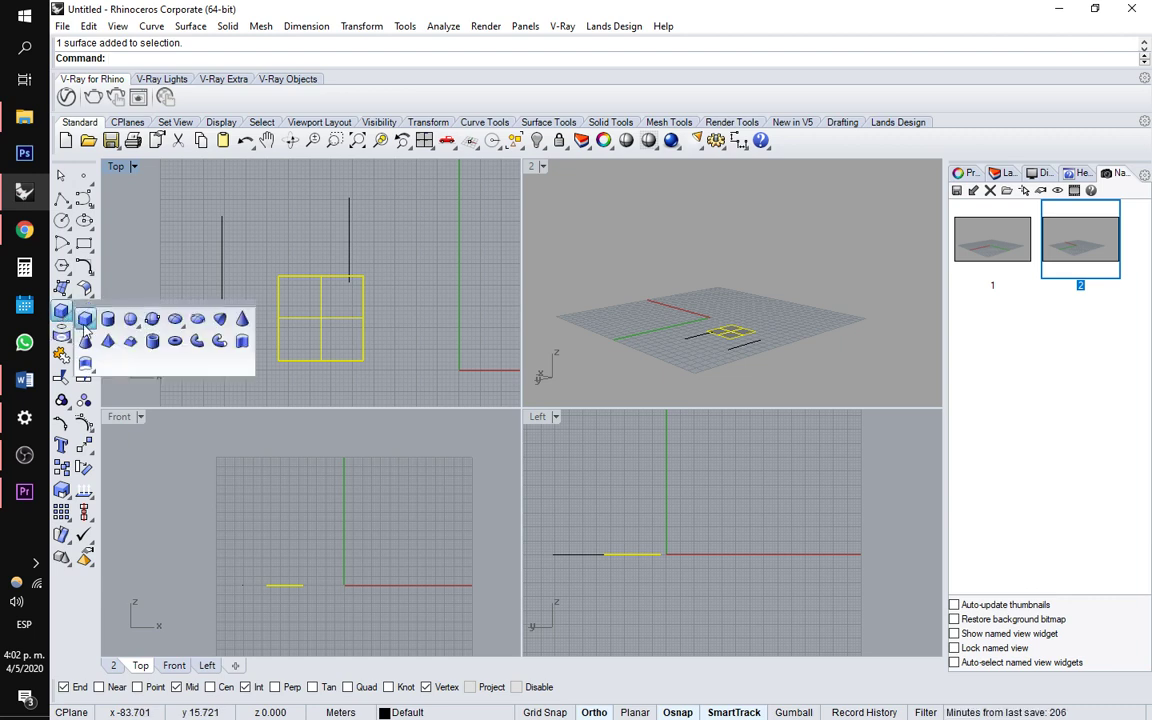
{"action": "left_click", "coordinate": [86, 319]}
{"action": "right_click_drag", "start_coordinate": [455, 368], "coordinate": [332, 334]}
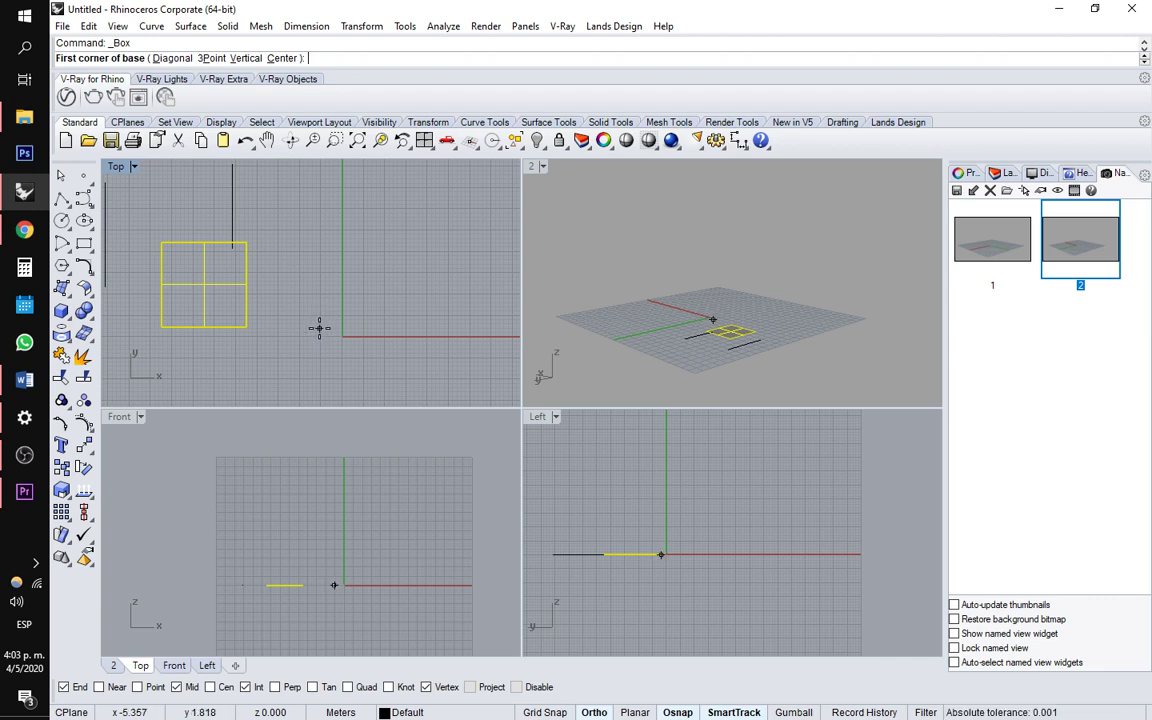
{"action": "left_click", "coordinate": [319, 328]}
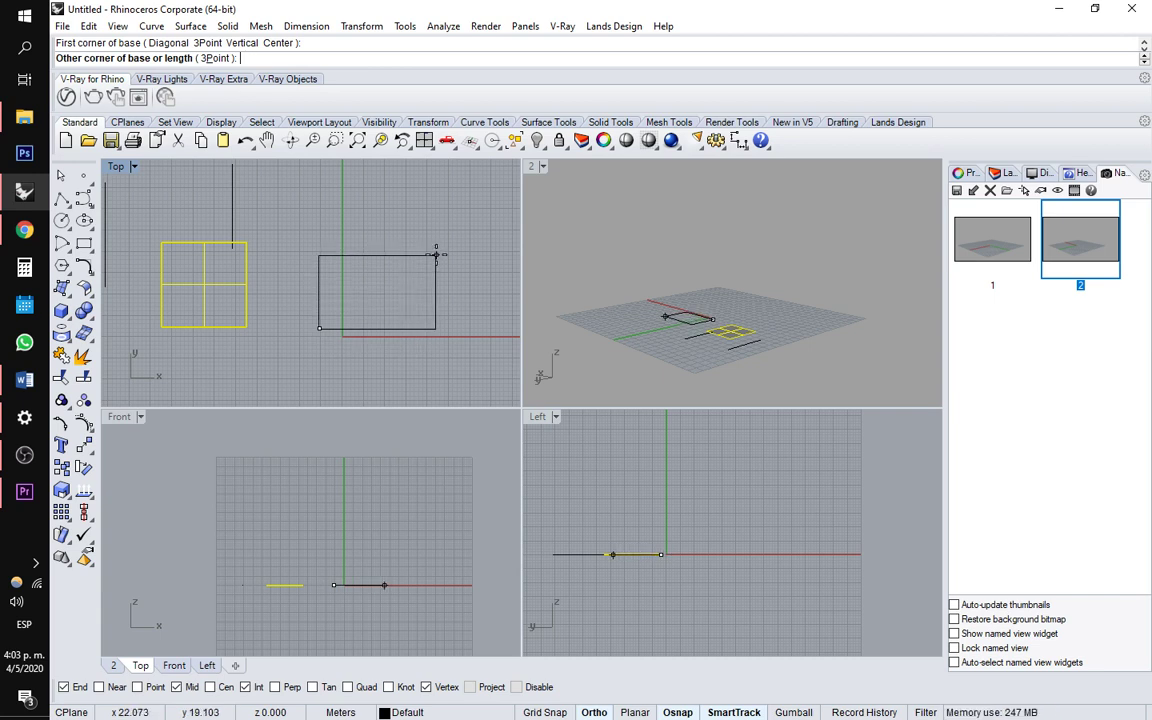
{"action": "key", "text": "Return"}
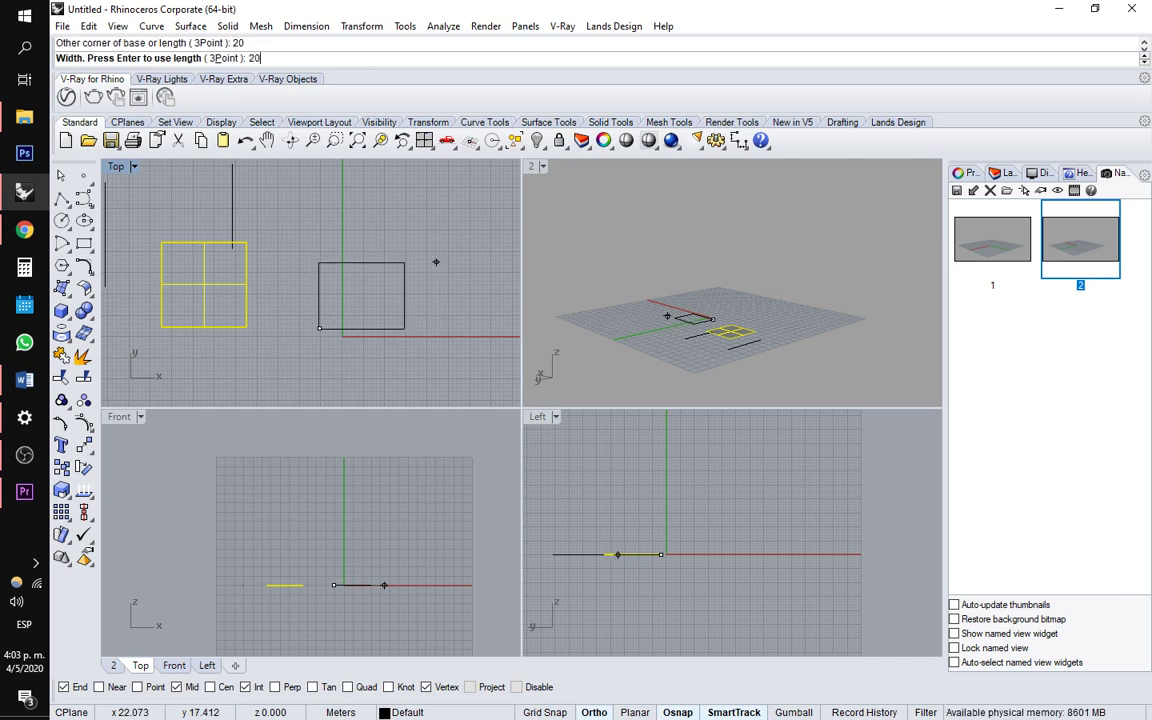
{"action": "type", "text": "20"}
{"action": "key", "text": "Return"}
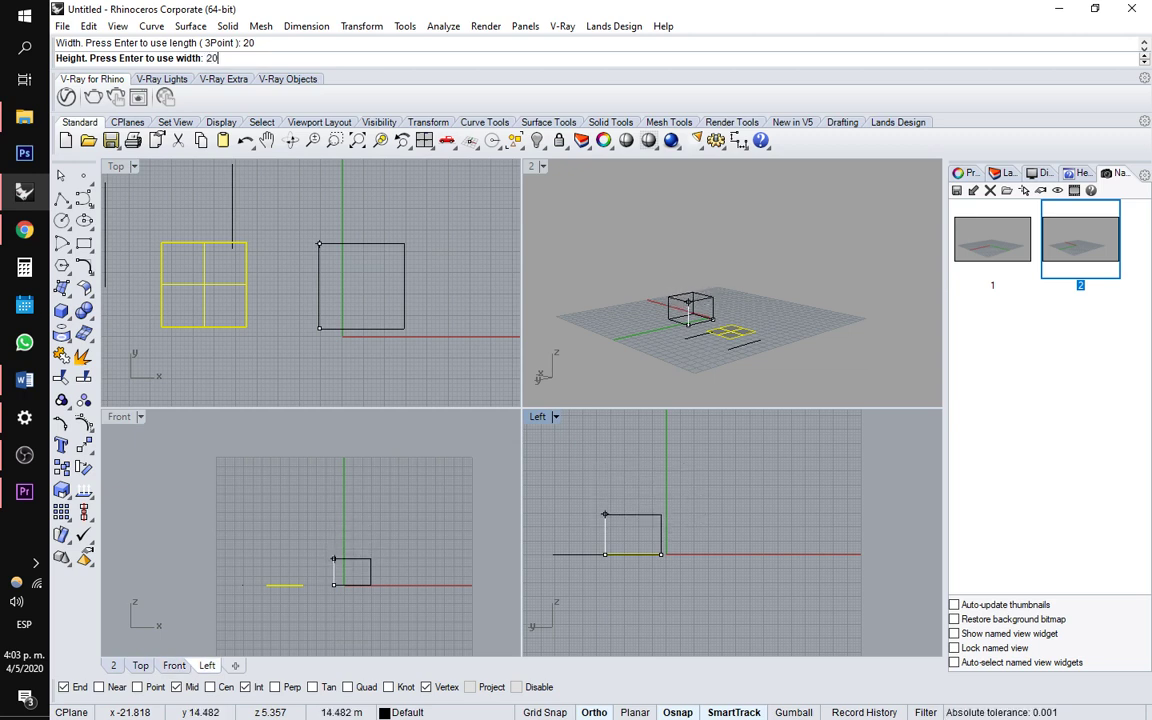
{"action": "key", "text": "Return"}
{"action": "left_click_drag", "start_coordinate": [710, 522], "coordinate": [569, 477]}
{"action": "left_click", "coordinate": [710, 519]}
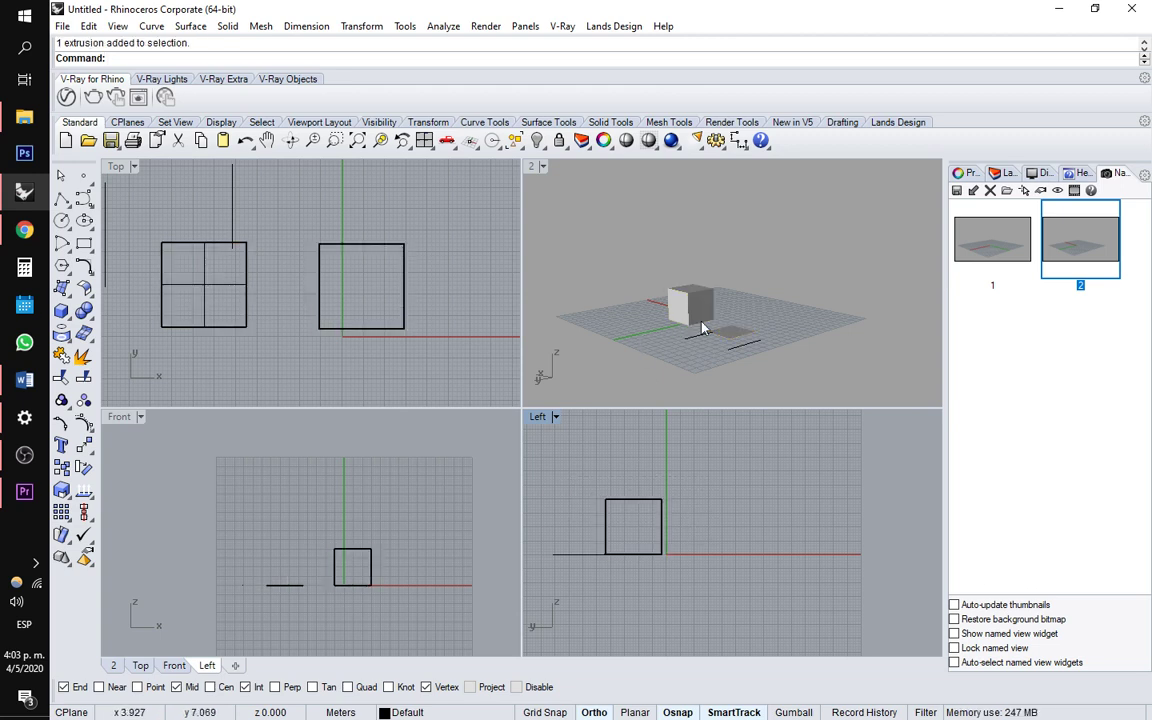
Delete the vertical line that overlaps the square surface, picking it in the perspective view
{"action": "right_click_drag", "start_coordinate": [702, 328], "coordinate": [576, 382]}
{"action": "scroll", "coordinate": [702, 311], "scroll_direction": "up", "scroll_amount": 6}
{"action": "scroll", "coordinate": [698, 328], "scroll_direction": "down", "scroll_amount": 5}
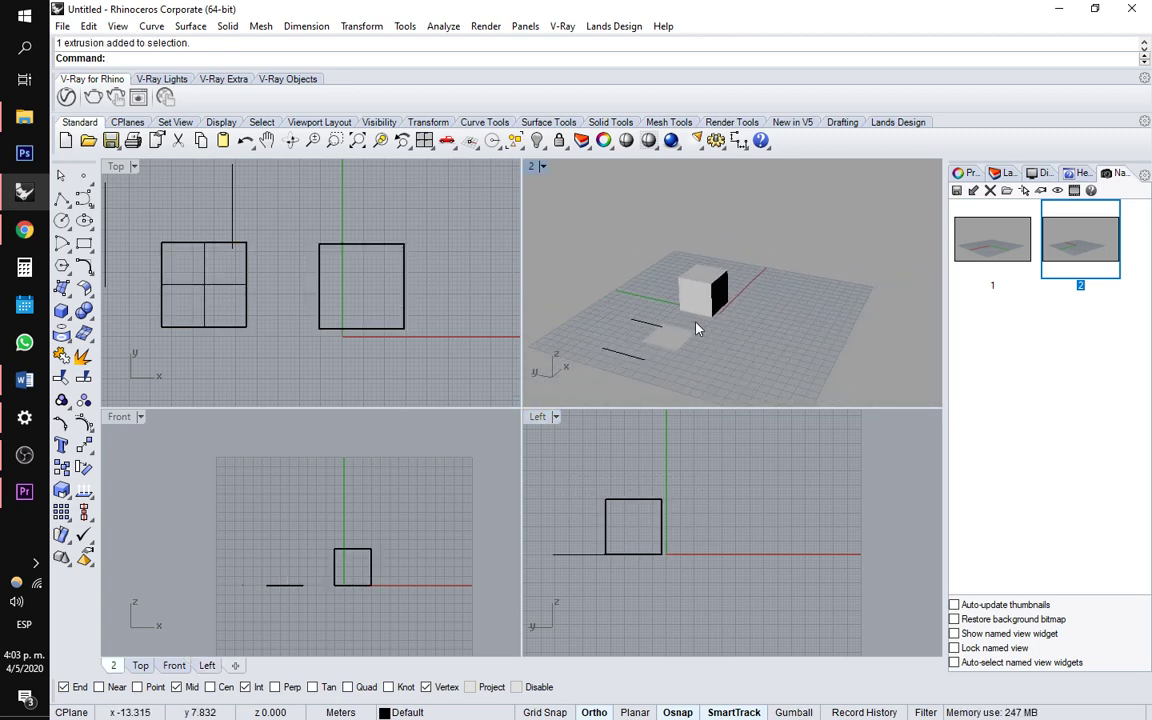
{"action": "scroll", "coordinate": [697, 329], "scroll_direction": "up", "scroll_amount": 5}
{"action": "left_click", "coordinate": [697, 290]}
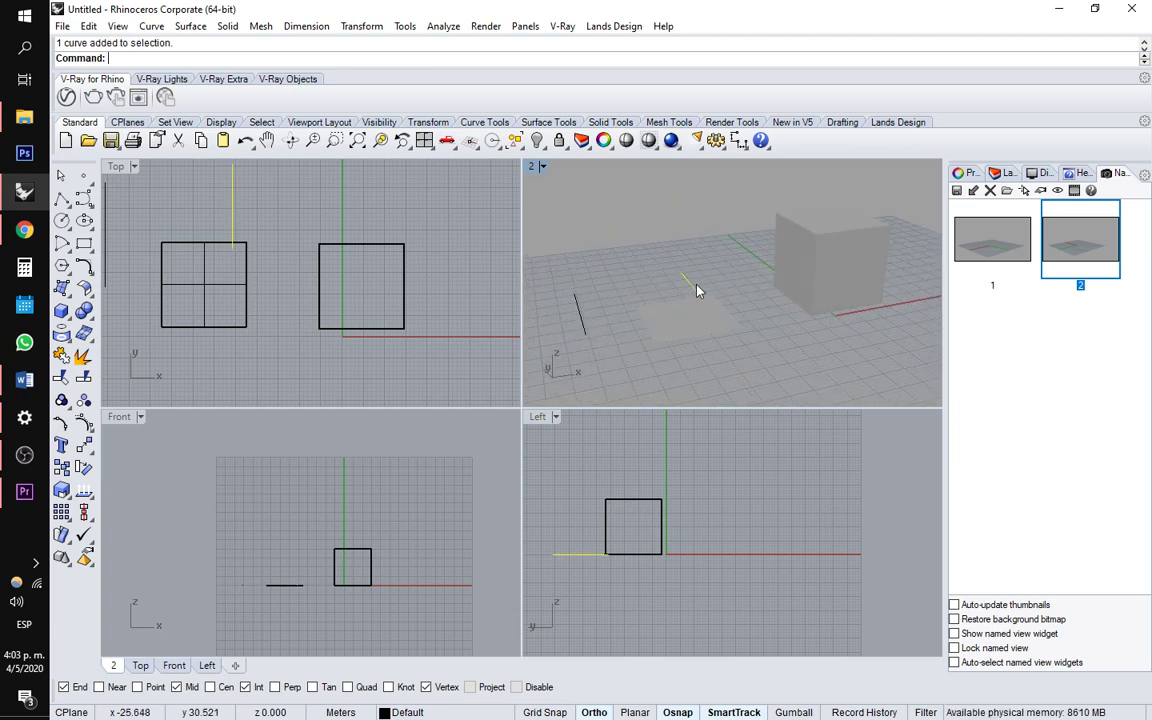
{"action": "key", "text": "Delete"}
Practise selecting the box, square surface and remaining line together and the box alone, and clear the selection
{"action": "right_click_drag", "start_coordinate": [689, 290], "coordinate": [619, 295]}
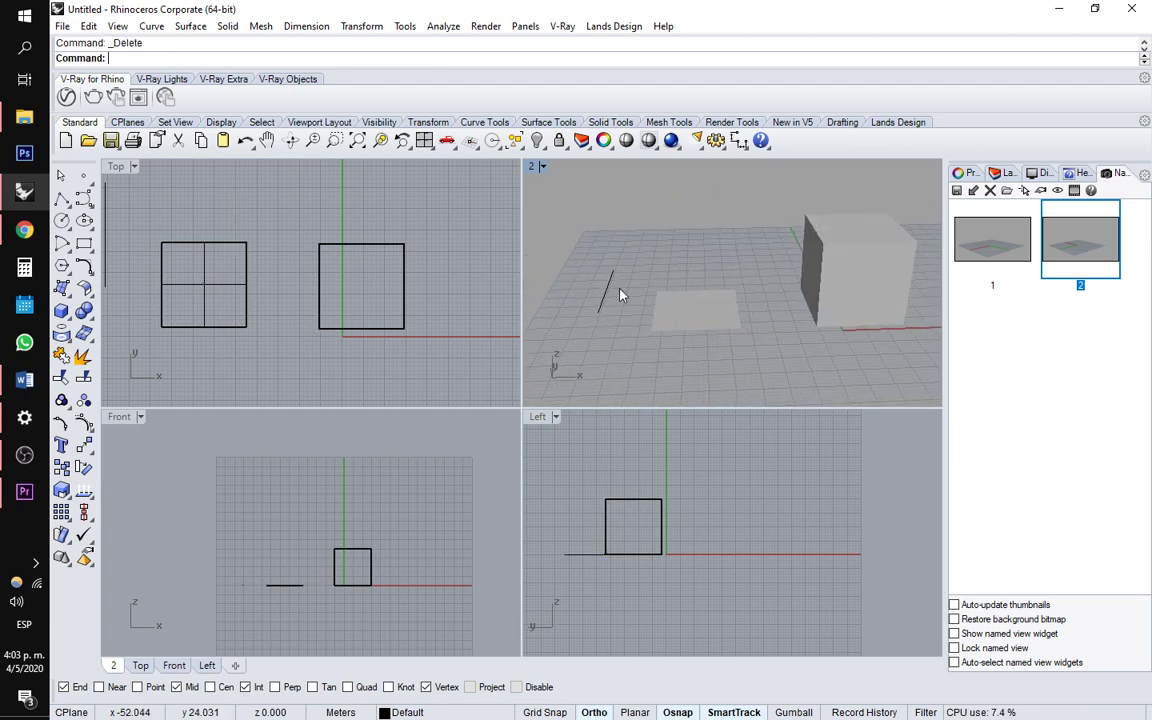
{"action": "left_click", "coordinate": [831, 288]}
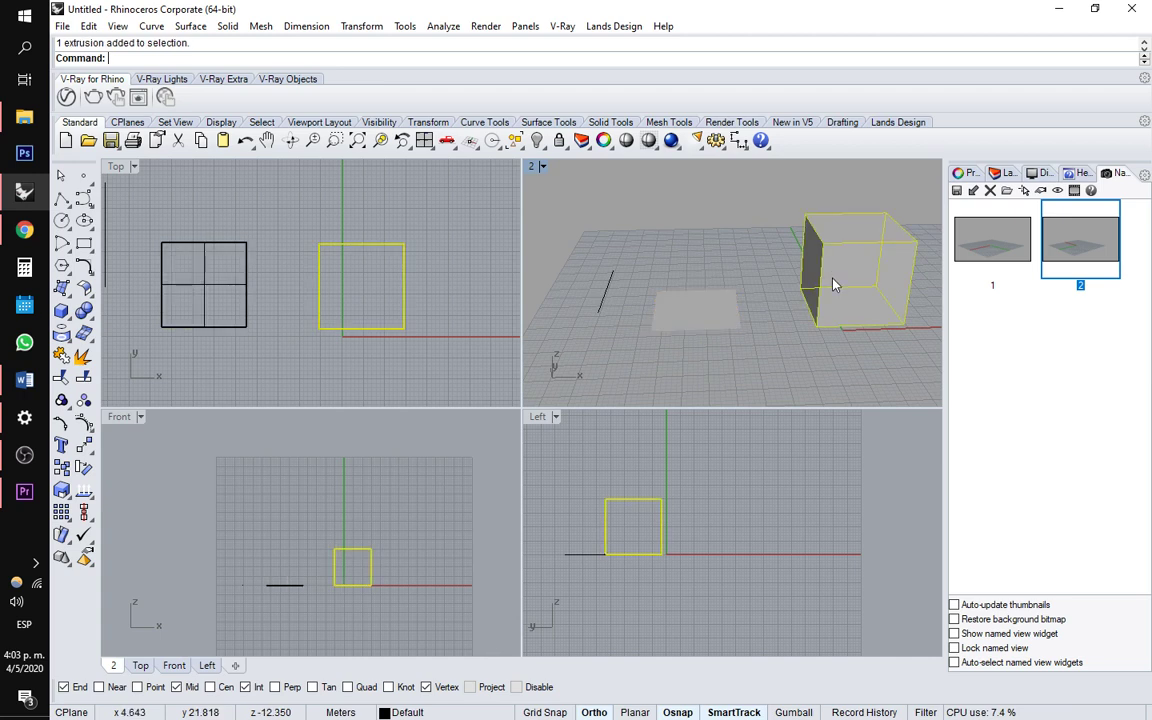
{"action": "left_click", "coordinate": [690, 311], "text": "shift"}
{"action": "left_click", "coordinate": [610, 292], "text": "shift"}
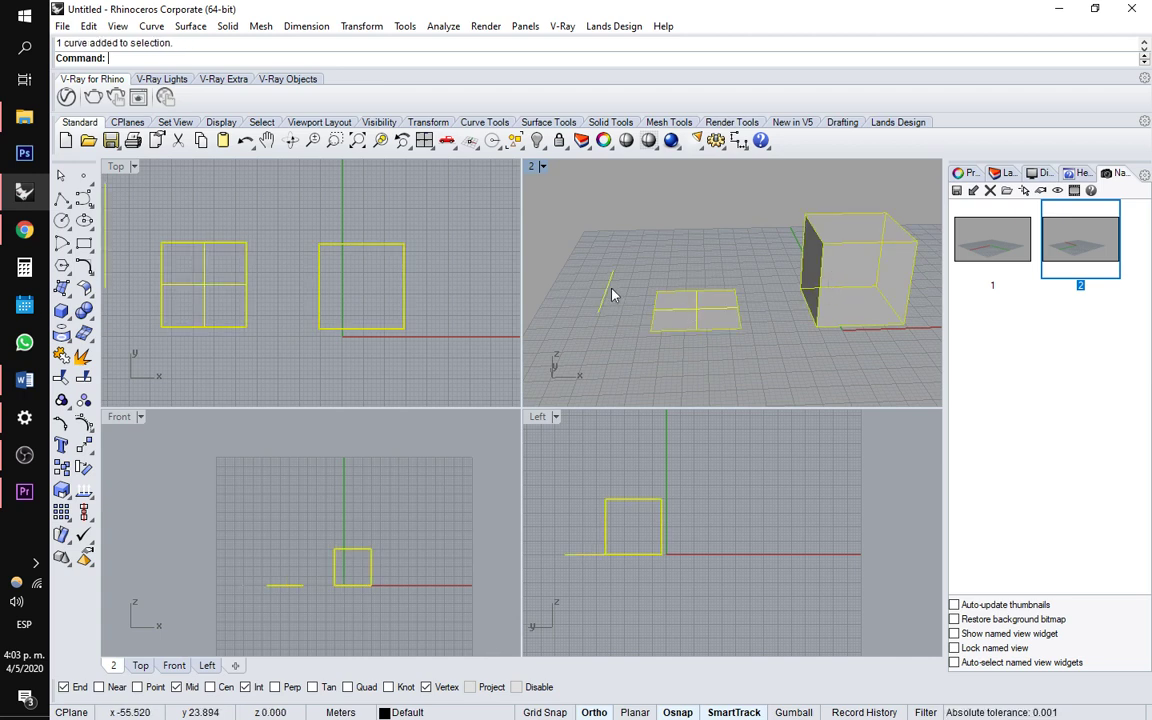
{"action": "left_click", "coordinate": [776, 329]}
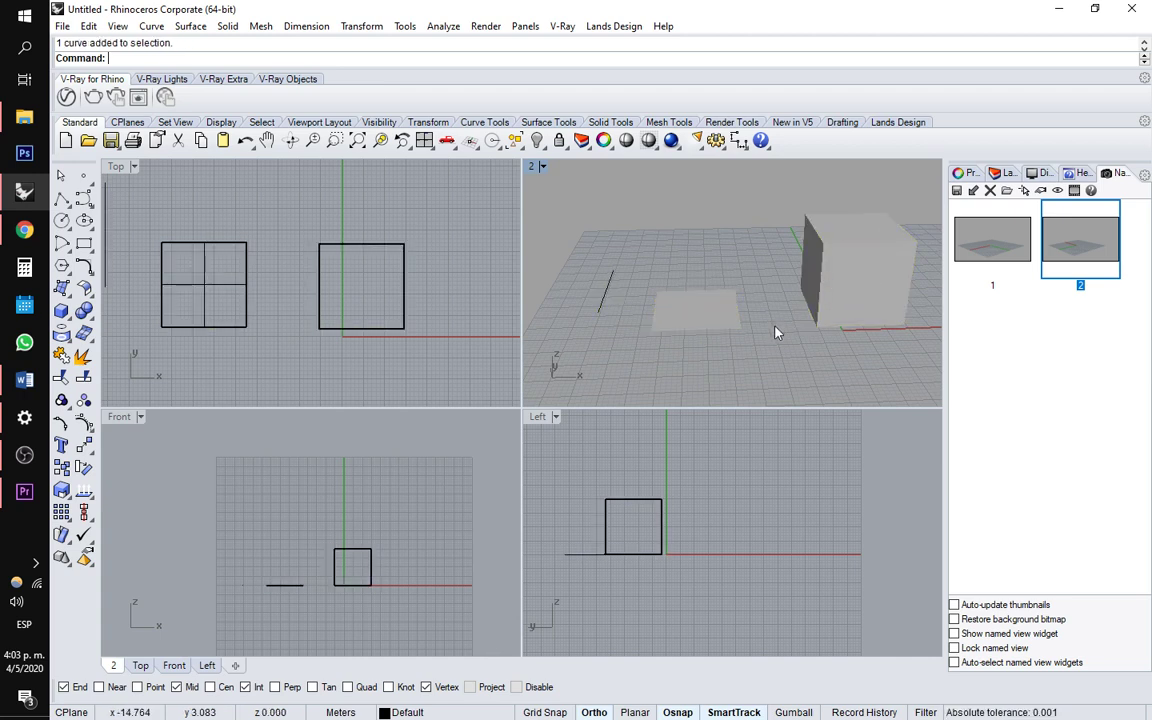
{"action": "left_click", "coordinate": [857, 289]}
{"action": "scroll", "coordinate": [340, 330], "scroll_direction": "down", "scroll_amount": 2}
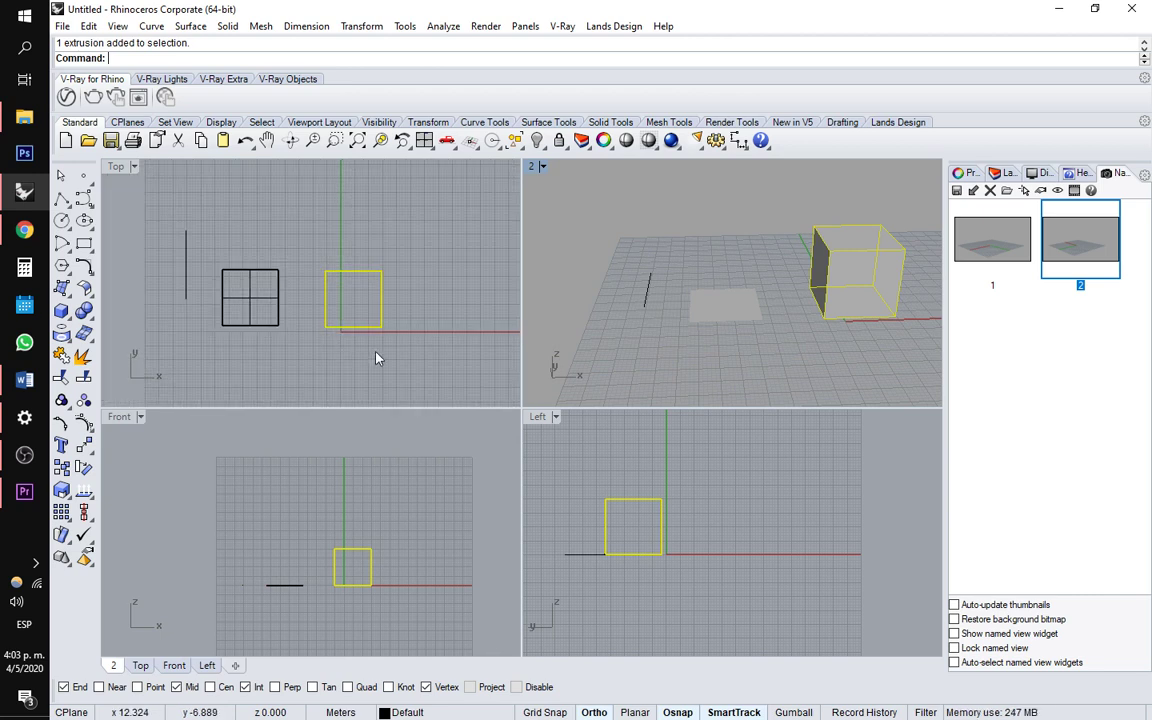
{"action": "key", "text": "Escape"}
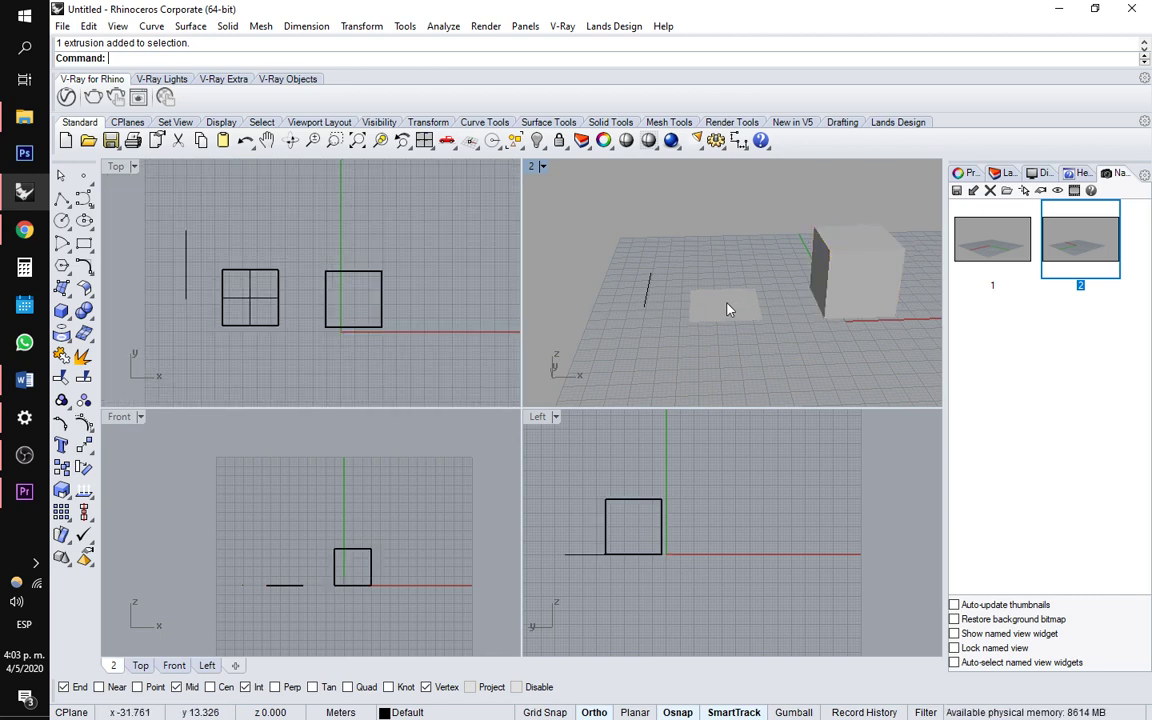
Create a polygon mesh from the square NURBS surface with the default detailed mesh options
{"action": "left_click", "coordinate": [726, 311]}
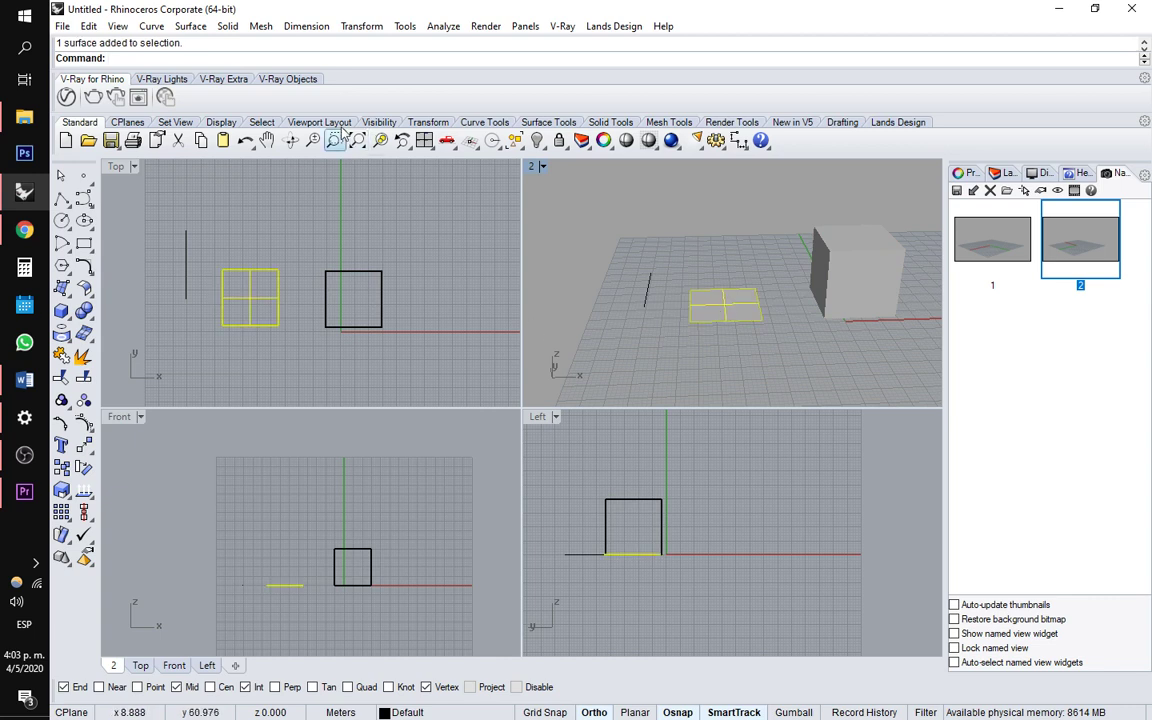
{"action": "left_click", "coordinate": [259, 27]}
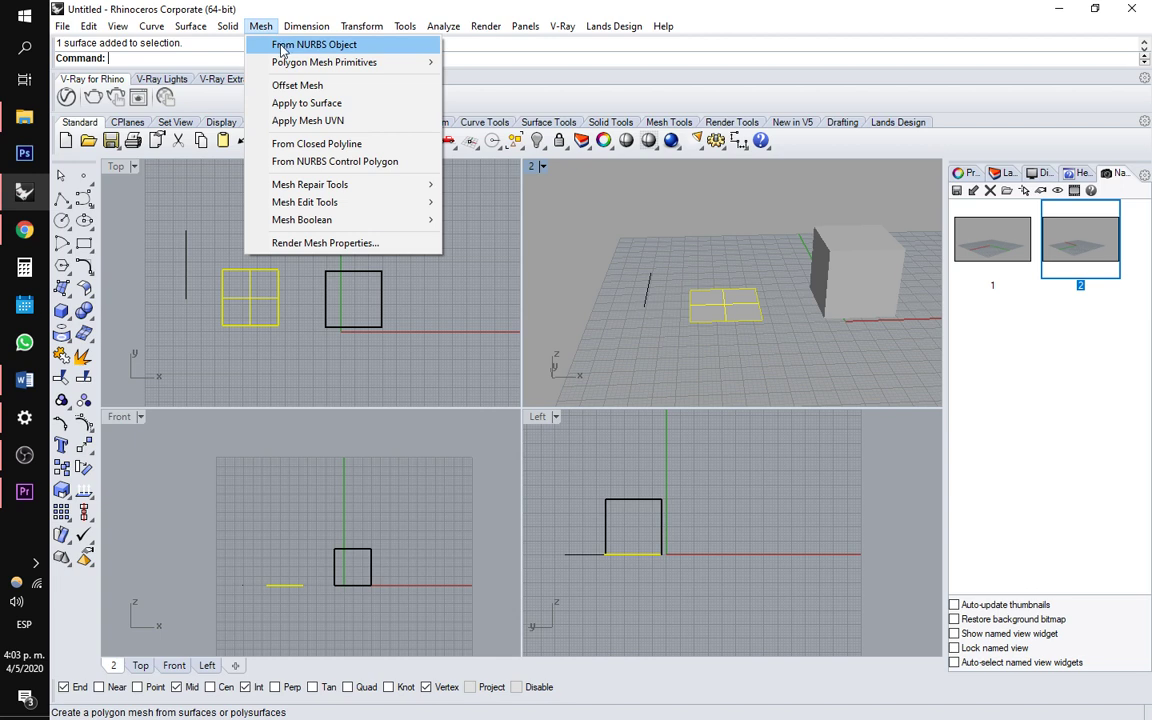
{"action": "left_click", "coordinate": [297, 45]}
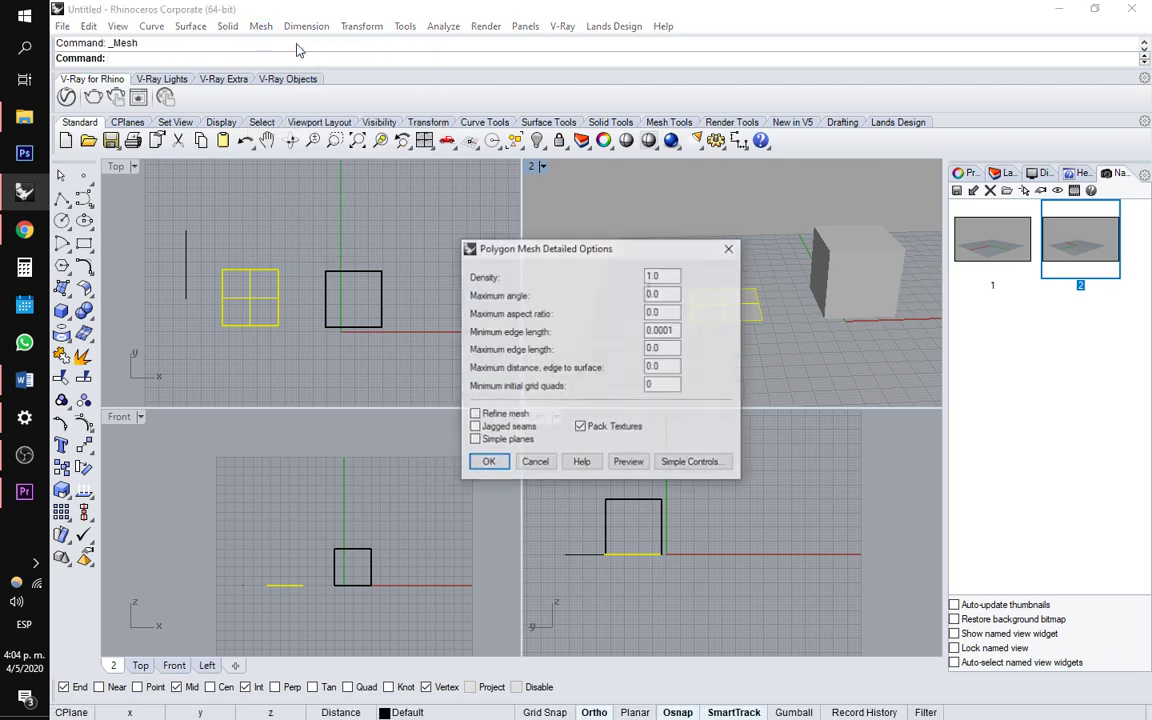
{"action": "left_click", "coordinate": [455, 531]}
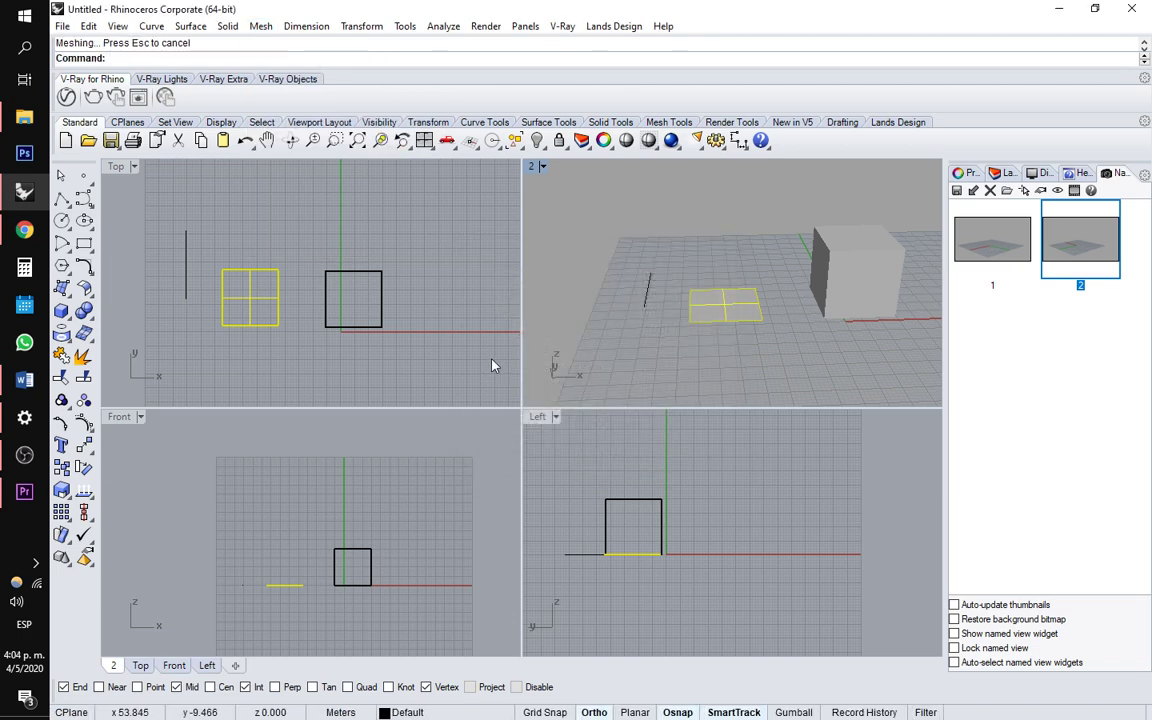
Delete the original square surface, select the mesh underneath it, and undo the deletion
{"action": "key", "text": "Delete"}
{"action": "left_click", "coordinate": [732, 314]}
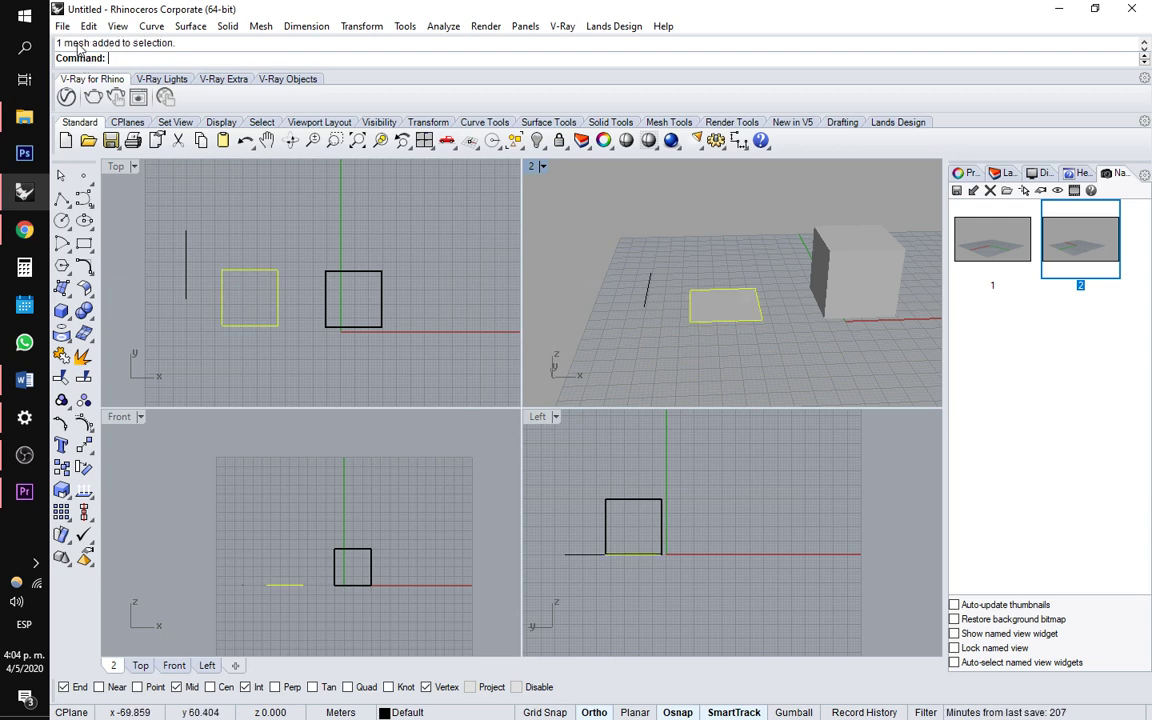
{"action": "key", "text": "ctrl+z"}
Convert the solid box to a polygon mesh with the default detailed options and delete the original solid
{"action": "left_click", "coordinate": [861, 260]}
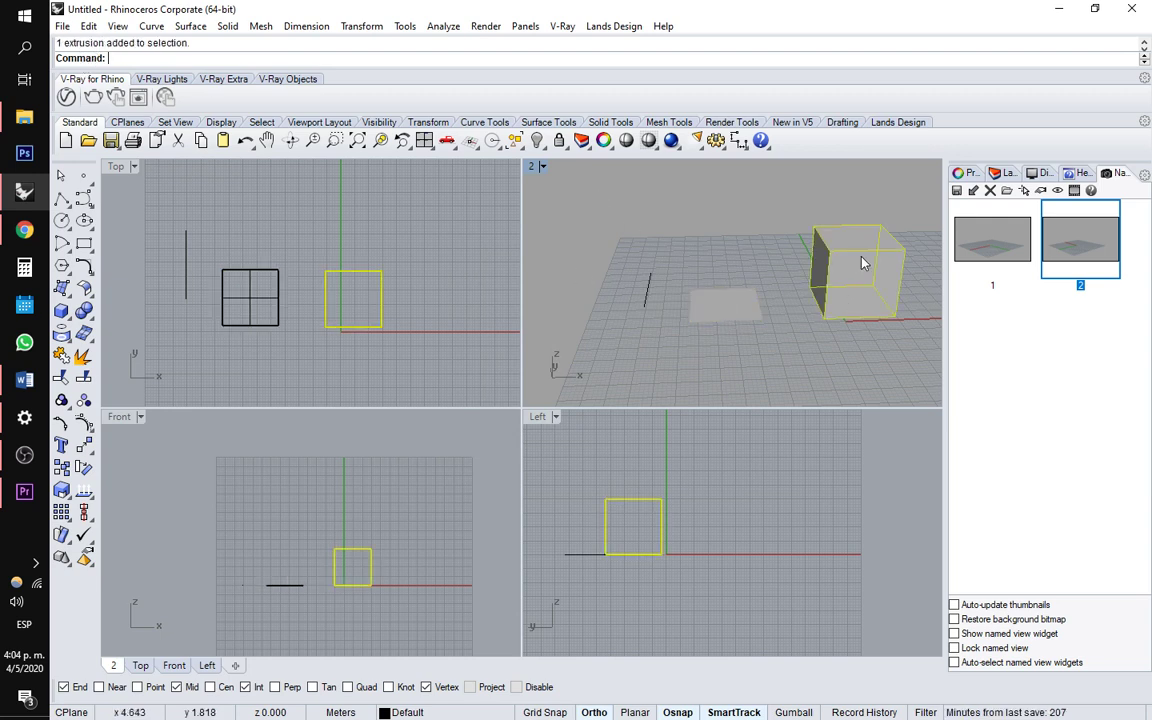
{"action": "left_click", "coordinate": [260, 26]}
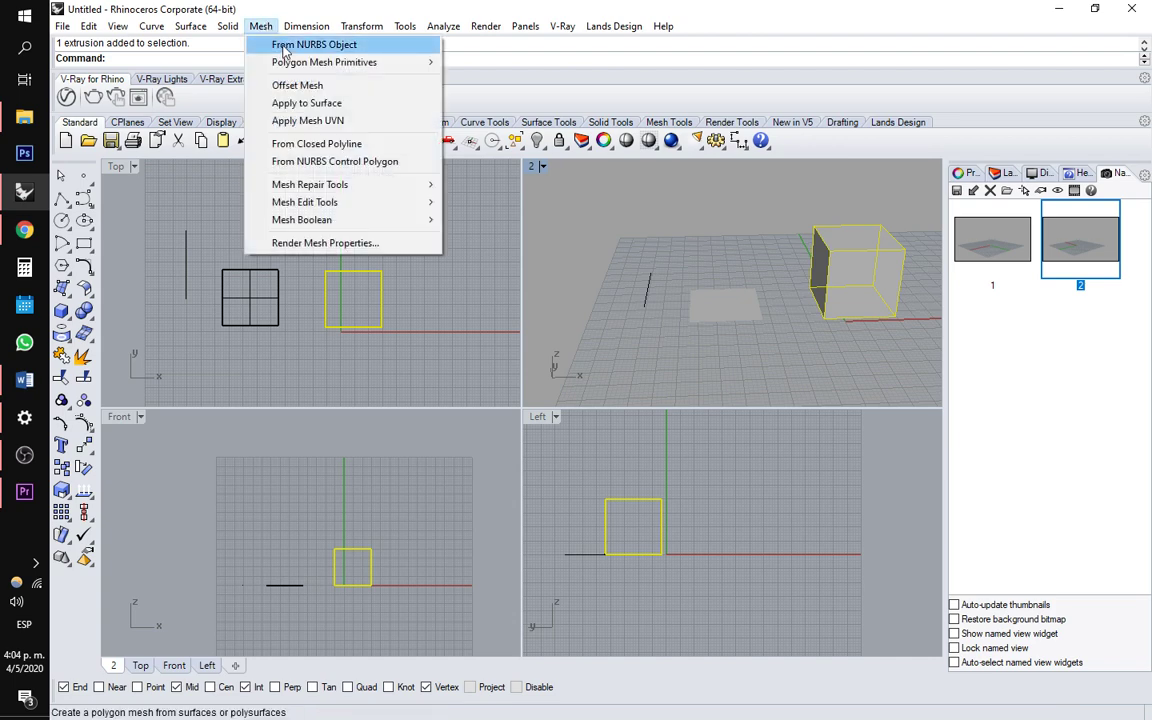
{"action": "left_click", "coordinate": [285, 46]}
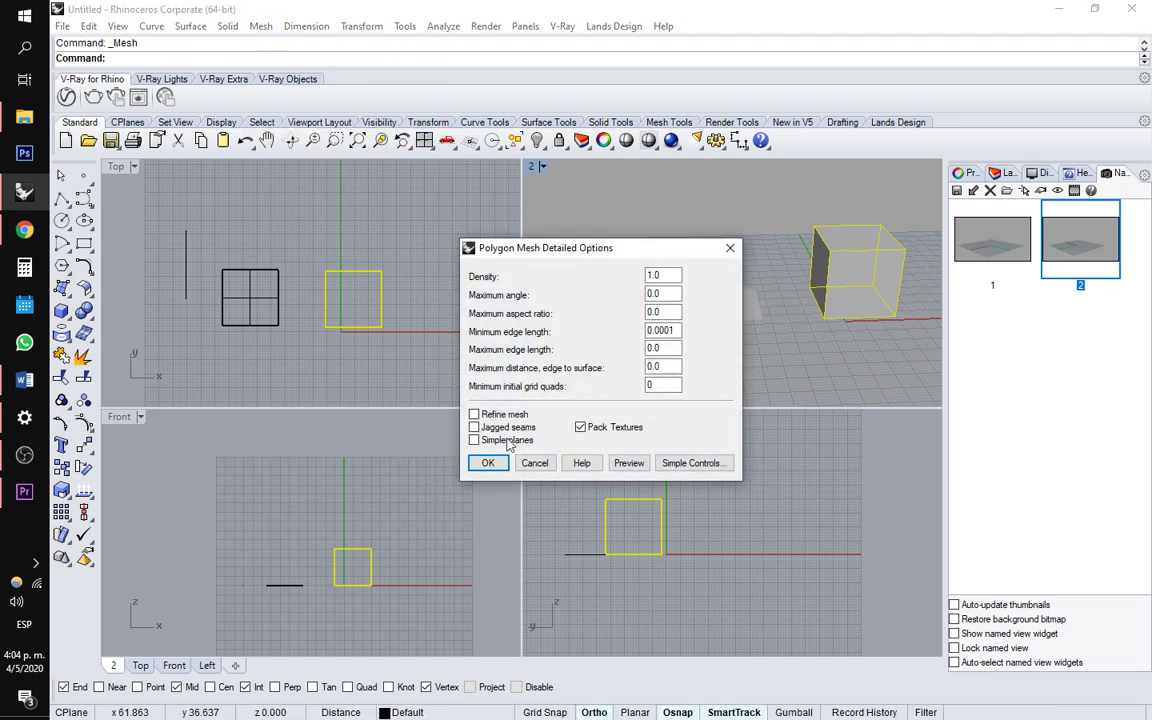
{"action": "left_click", "coordinate": [441, 462]}
{"action": "key", "text": "Delete"}
{"action": "left_click", "coordinate": [848, 265]}
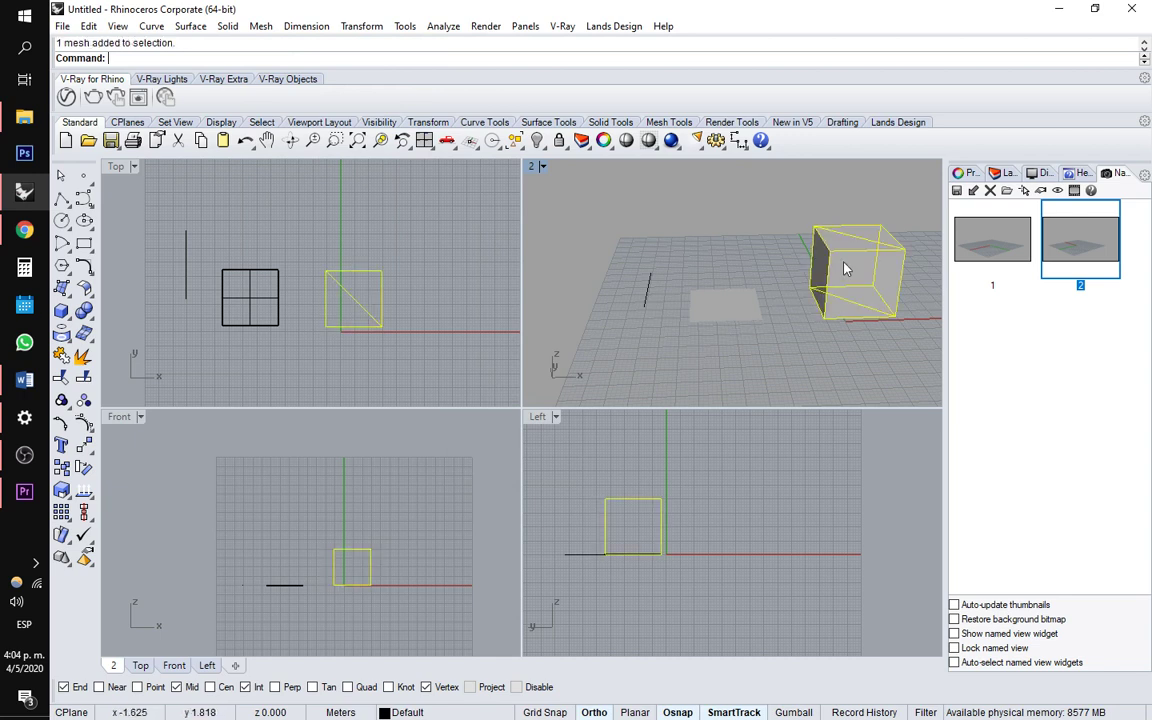
{"action": "left_click", "coordinate": [879, 324]}
Compare the box mesh's edges with the square surface's isocurves by selecting the box mesh and adding the surface to the selection
{"action": "right_click_drag", "start_coordinate": [844, 284], "coordinate": [851, 311]}
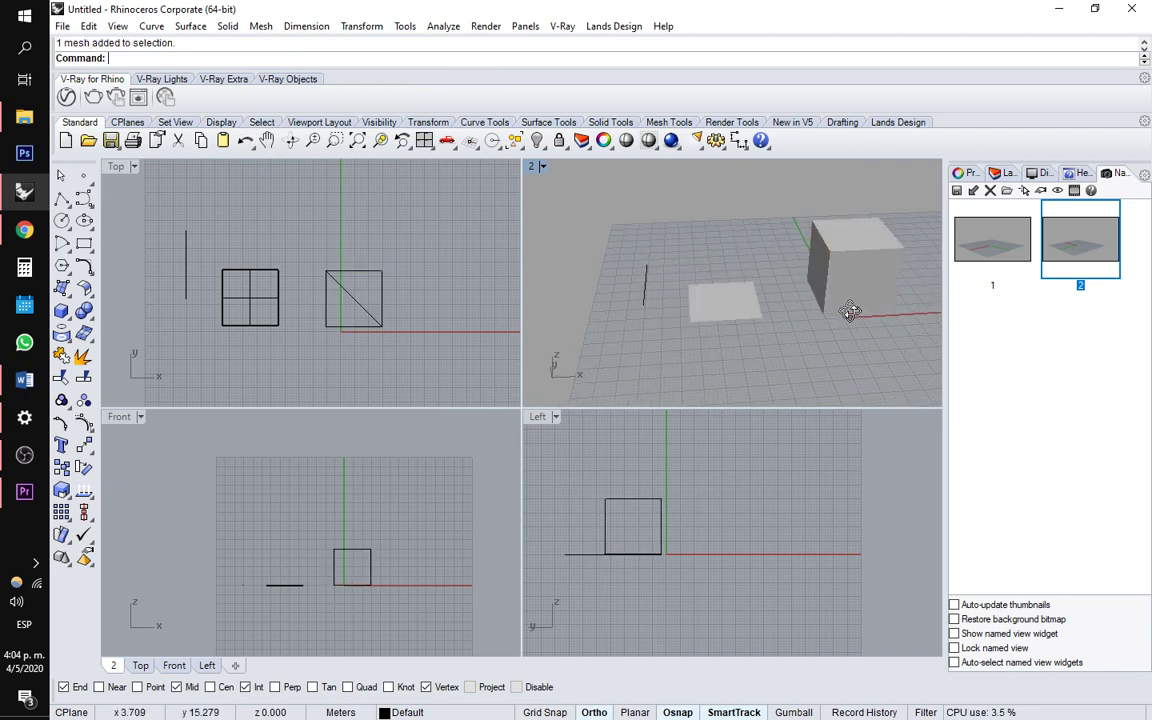
{"action": "left_click", "coordinate": [853, 273]}
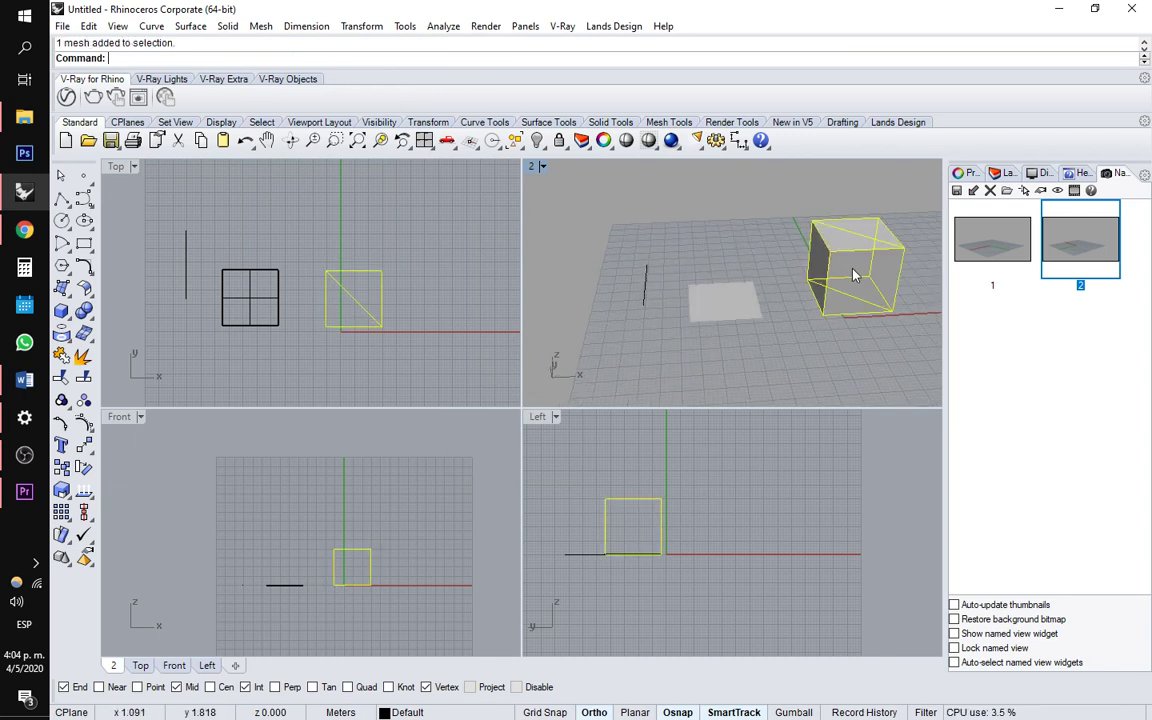
{"action": "left_click", "coordinate": [789, 257]}
{"action": "left_click", "coordinate": [842, 276]}
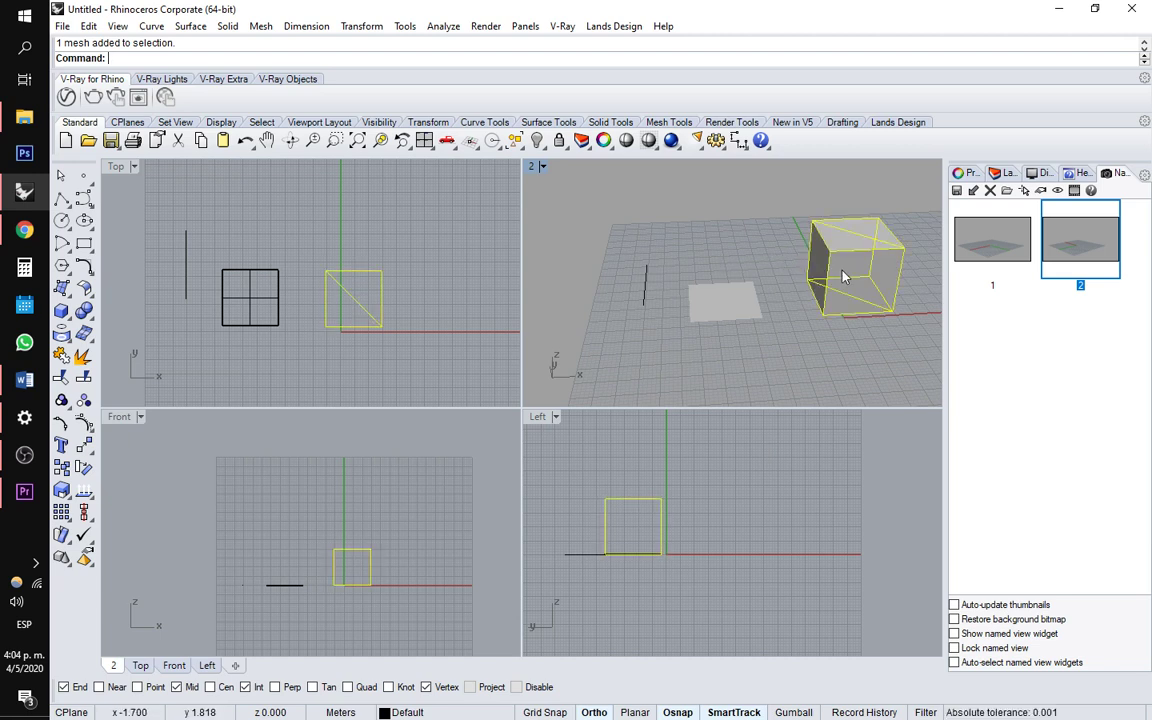
{"action": "left_click", "coordinate": [725, 306]}
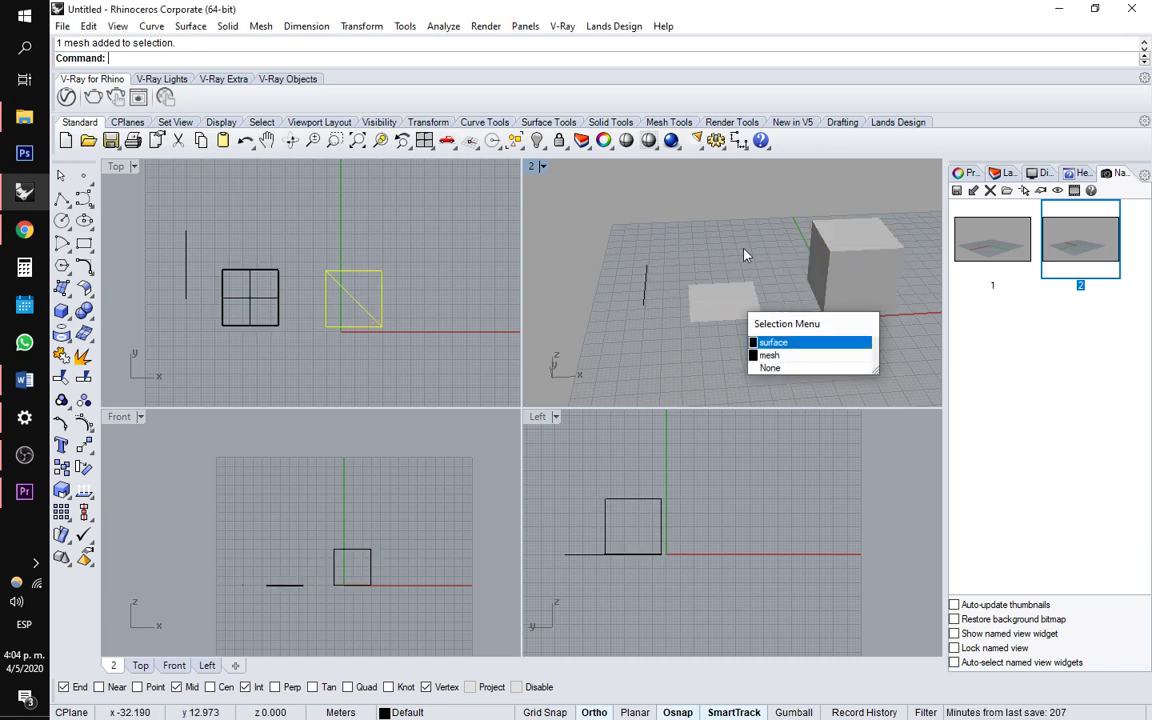
{"action": "left_click", "coordinate": [744, 250]}
{"action": "left_click", "coordinate": [857, 289]}
{"action": "left_click", "coordinate": [722, 307]}
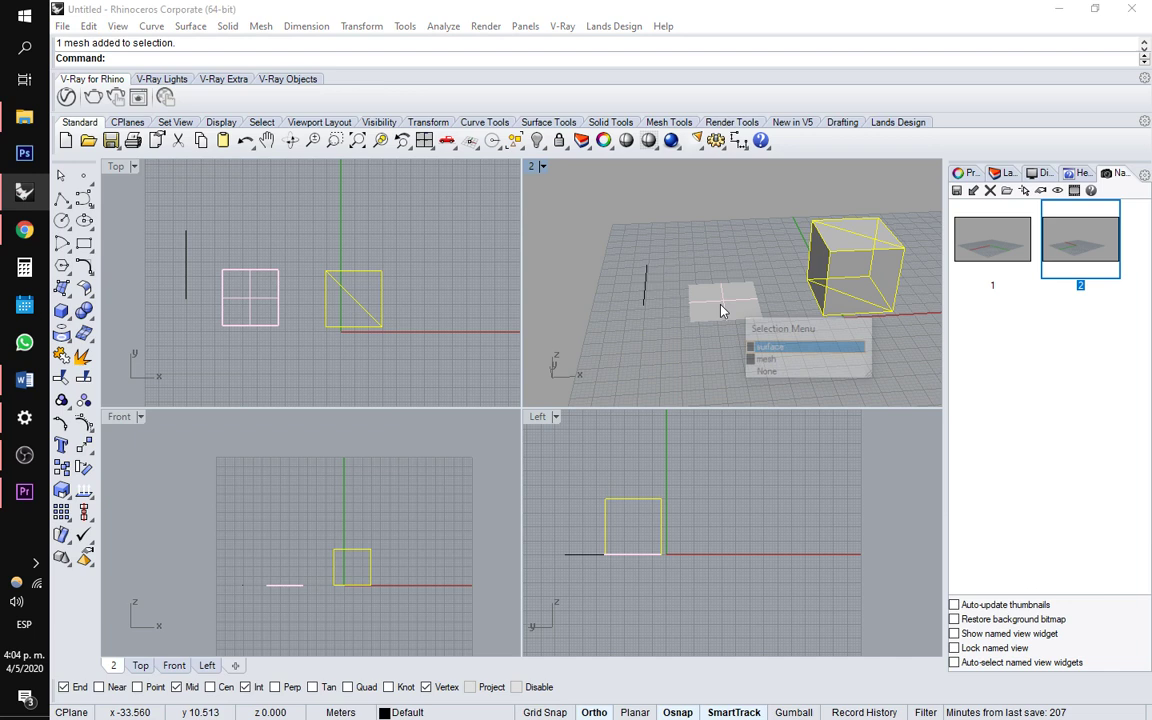
{"action": "left_click", "coordinate": [766, 347]}
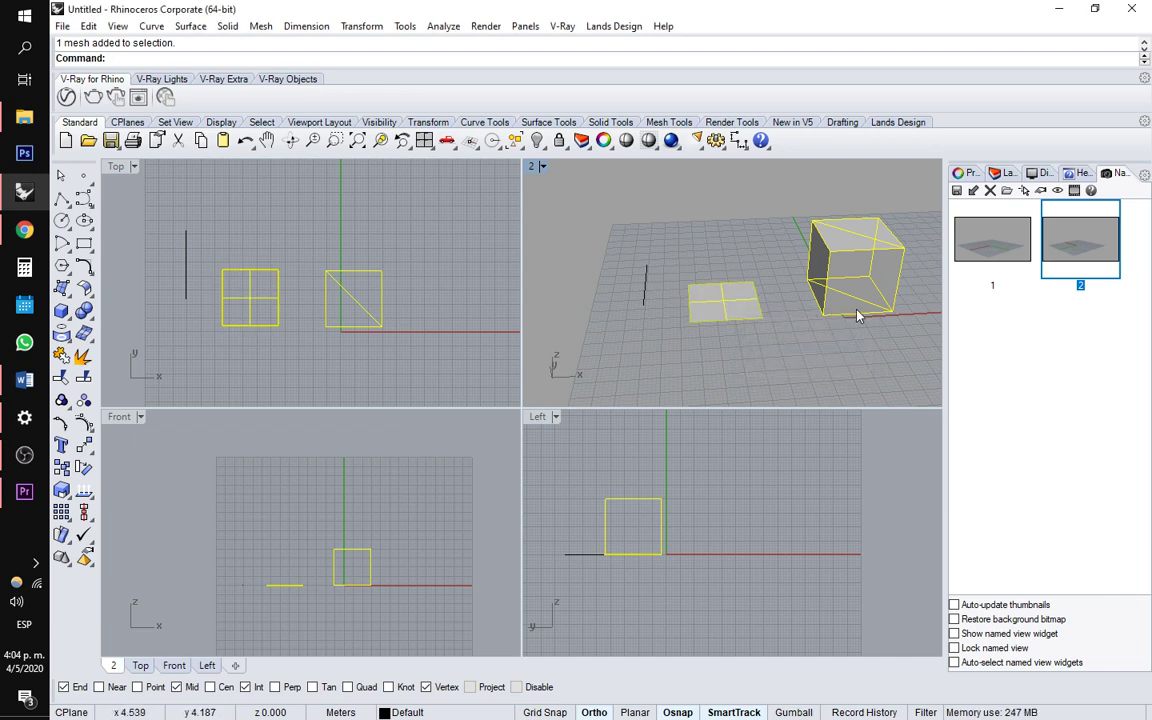
Examine the selected box mesh and square surface from a closer viewpoint, and select the box mesh on its own
{"action": "right_click_drag", "start_coordinate": [857, 316], "coordinate": [838, 301]}
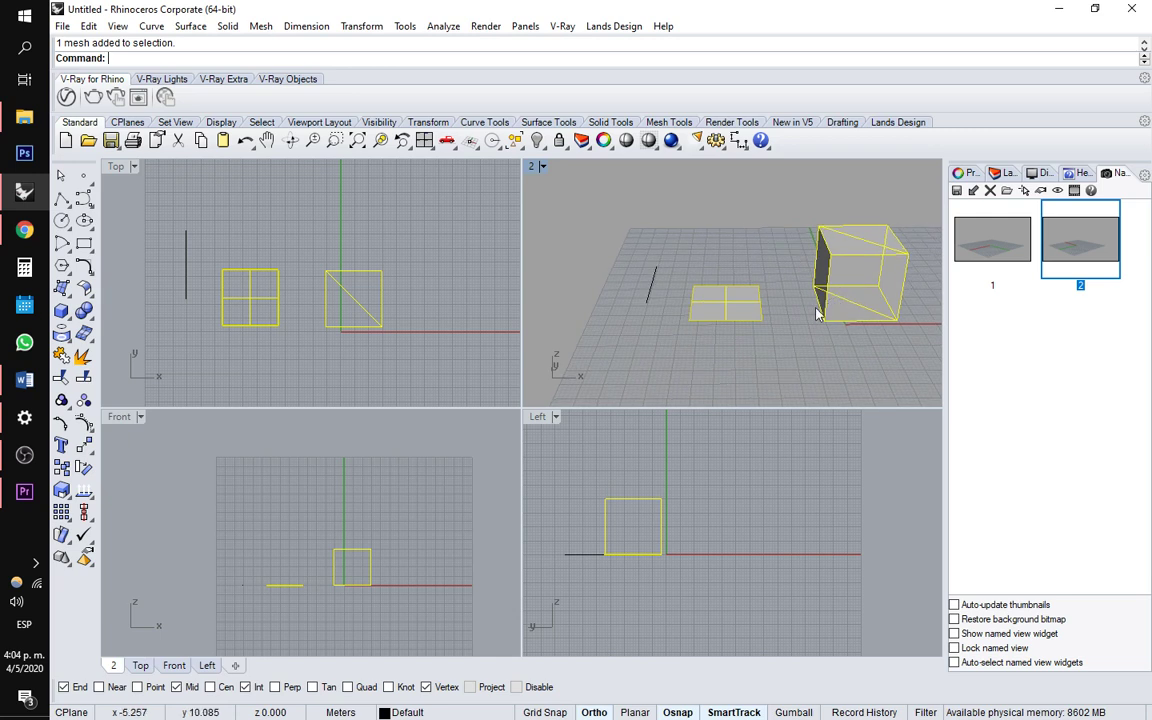
{"action": "scroll", "coordinate": [738, 334], "scroll_direction": "up", "scroll_amount": 1}
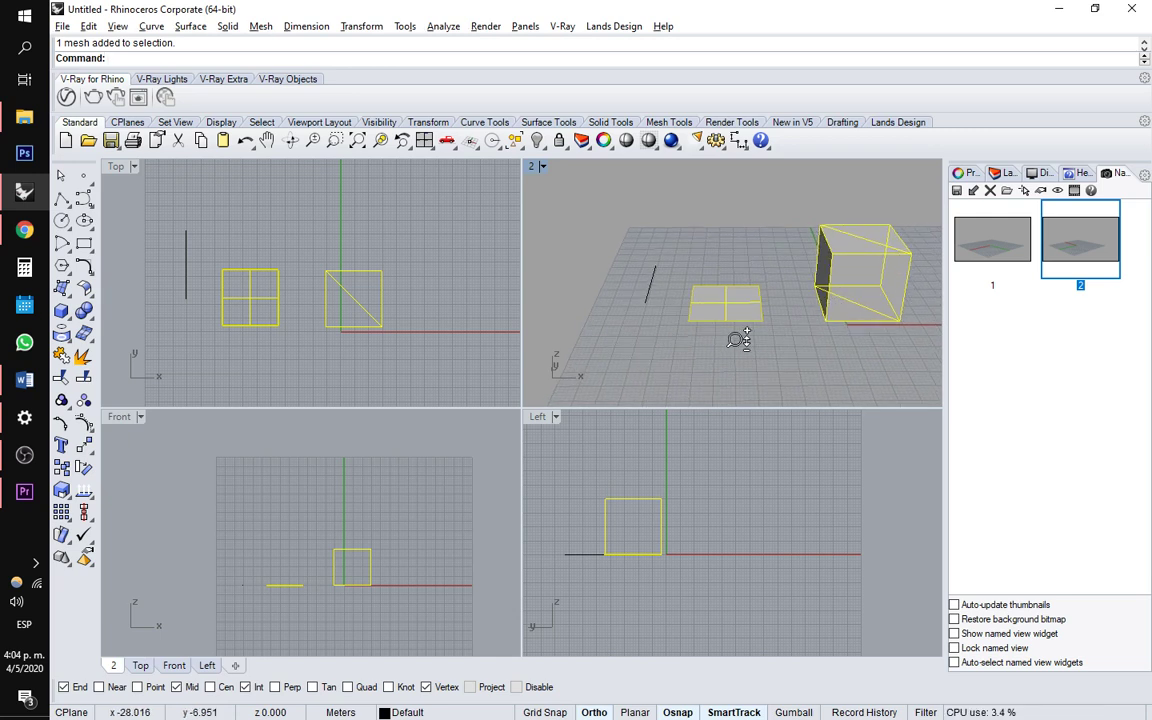
{"action": "scroll", "coordinate": [738, 339], "scroll_direction": "up", "scroll_amount": 1}
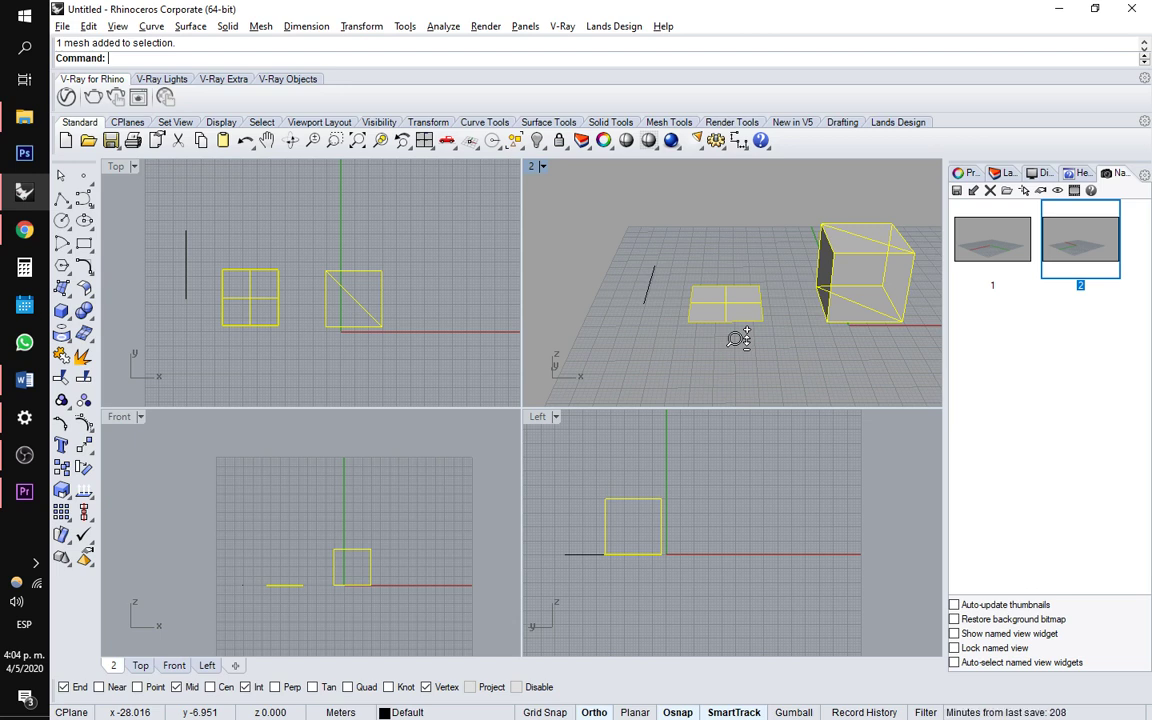
{"action": "scroll", "coordinate": [738, 339], "scroll_direction": "up", "scroll_amount": 1}
{"action": "scroll", "coordinate": [738, 339], "scroll_direction": "up", "scroll_amount": 1}
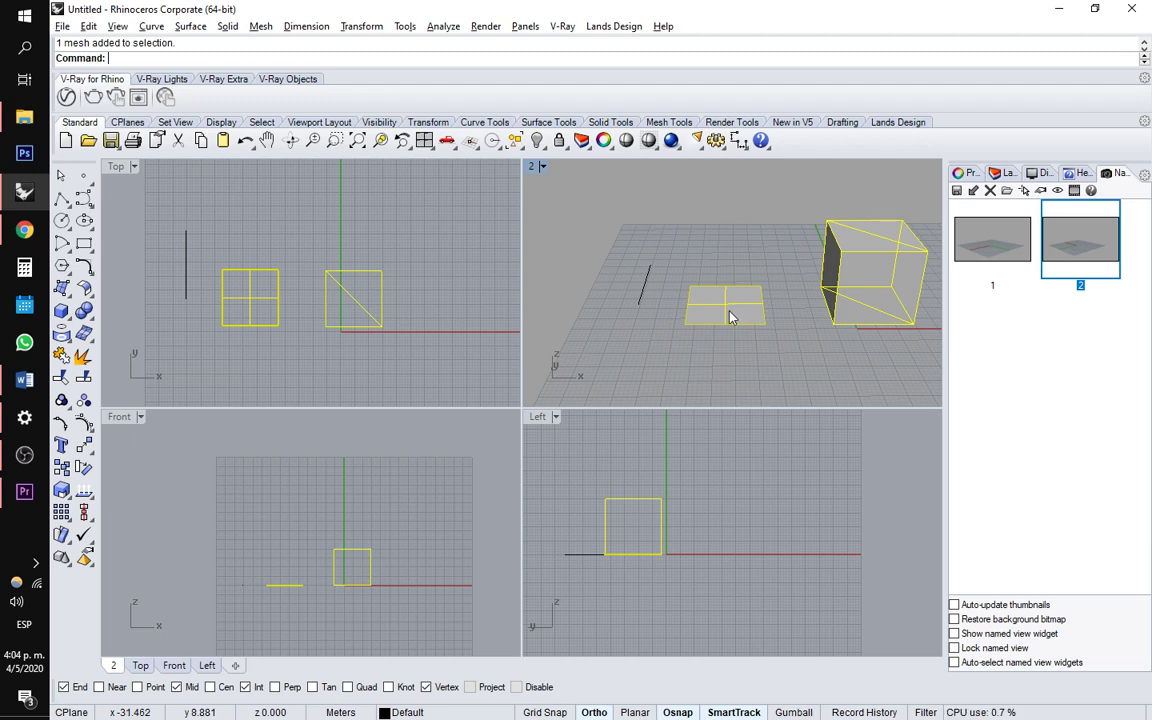
{"action": "scroll", "coordinate": [729, 314], "scroll_direction": "up", "scroll_amount": 1}
{"action": "left_click", "coordinate": [859, 282]}
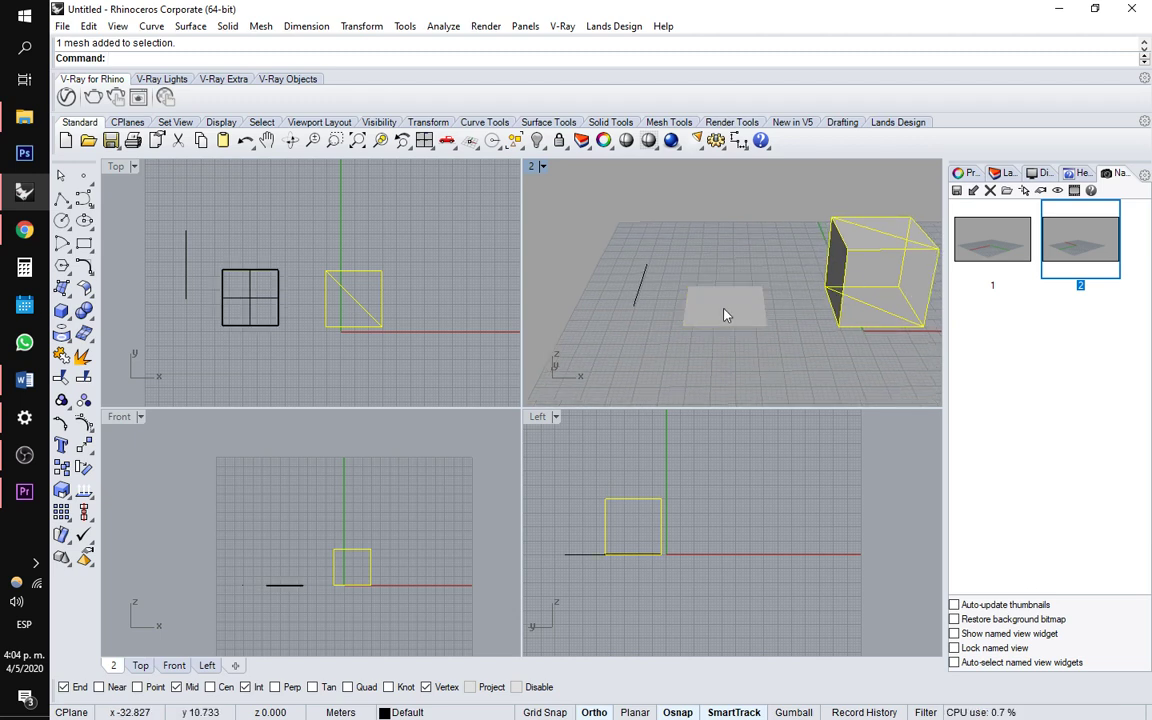
{"action": "left_click", "coordinate": [723, 308]}
{"action": "left_click", "coordinate": [884, 282]}
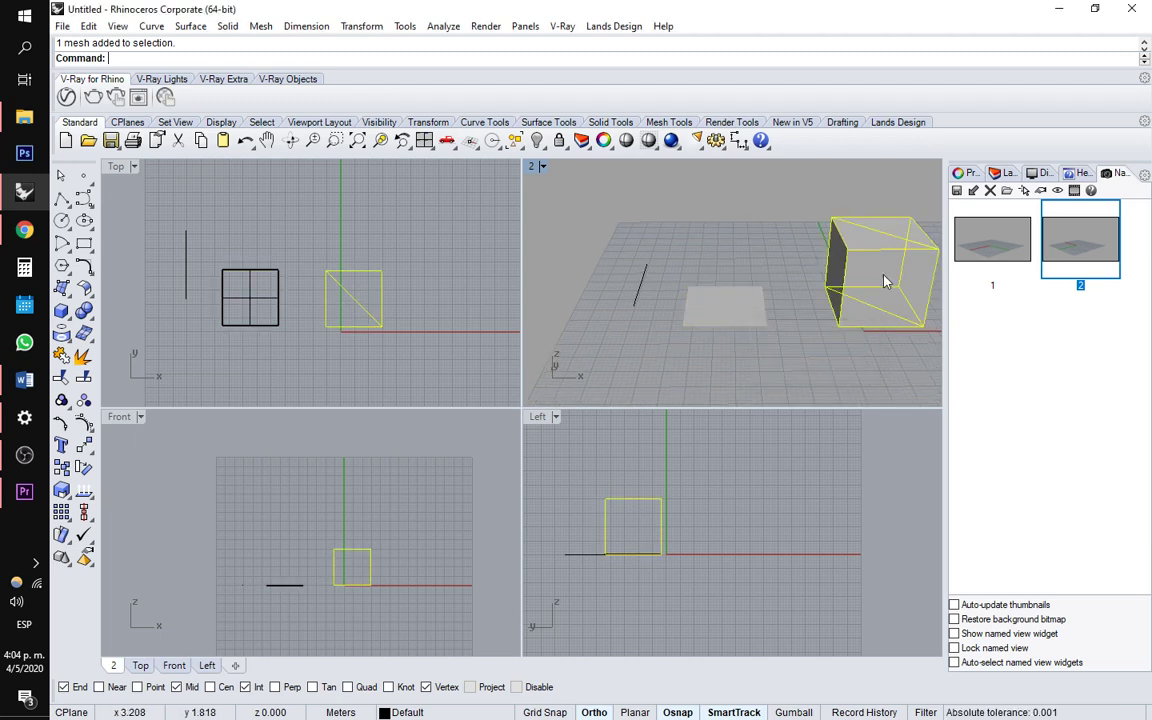
Compare the square surface with the straight line by selecting each in turn and viewing the line from a changed viewpoint
{"action": "left_click", "coordinate": [733, 313]}
{"action": "left_click", "coordinate": [795, 352]}
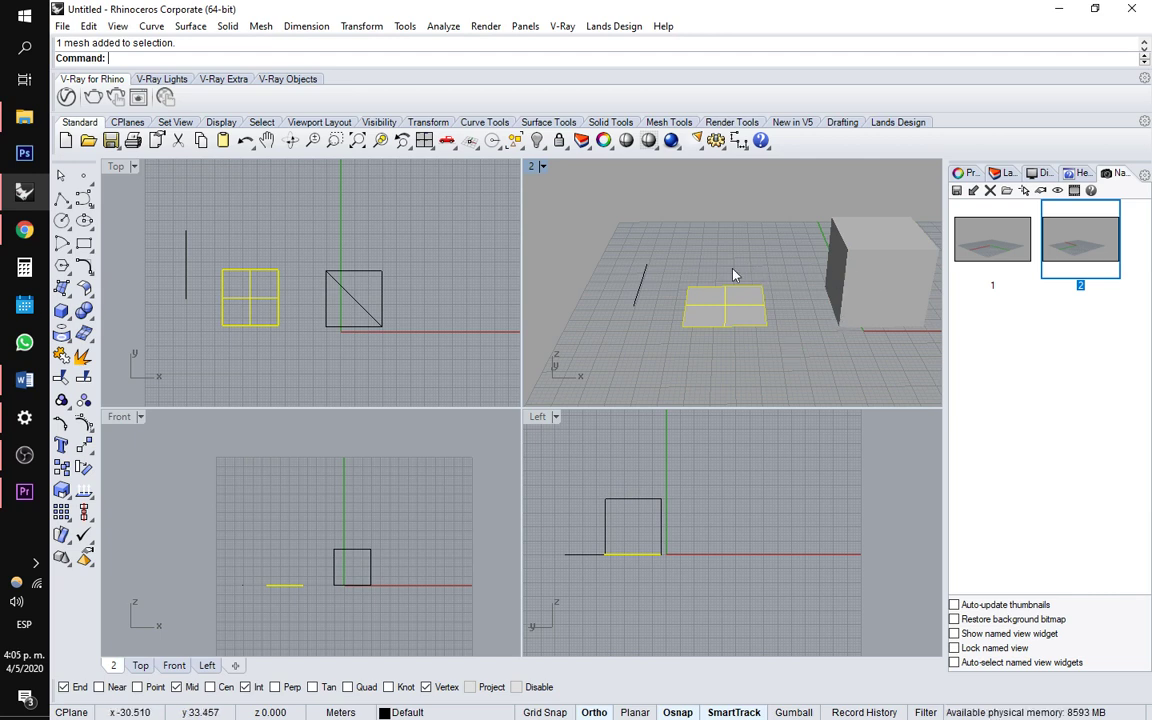
{"action": "left_click", "coordinate": [641, 288]}
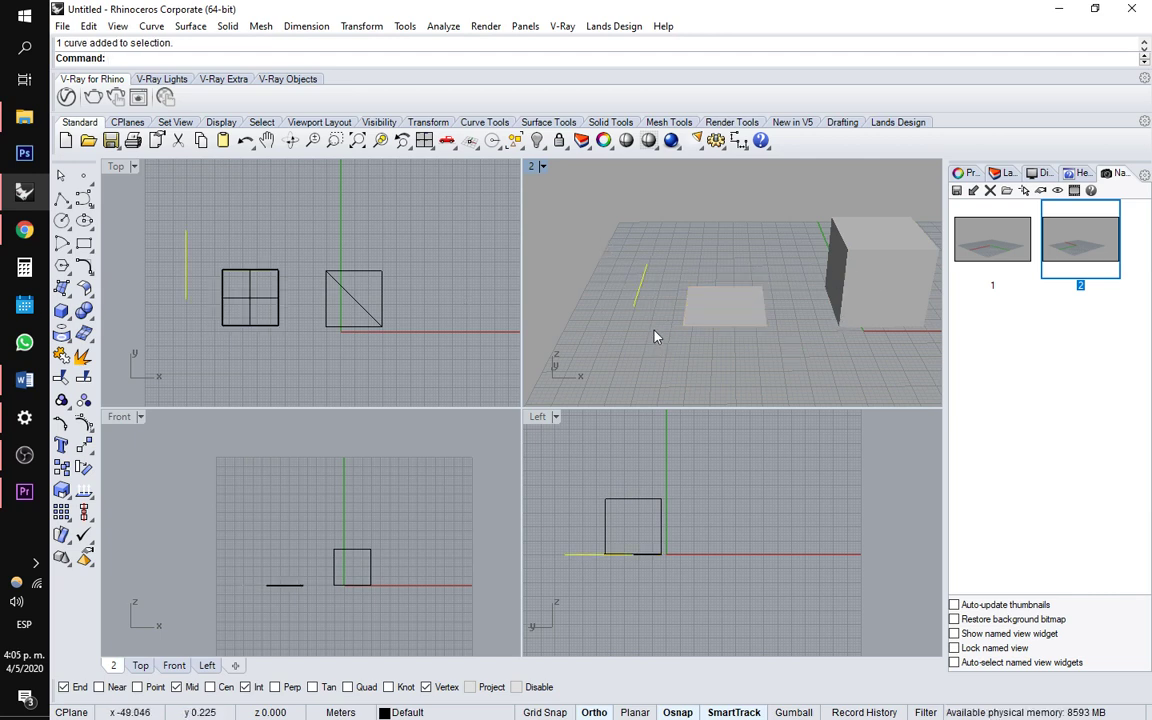
{"action": "right_click_drag", "start_coordinate": [607, 272], "coordinate": [672, 285]}
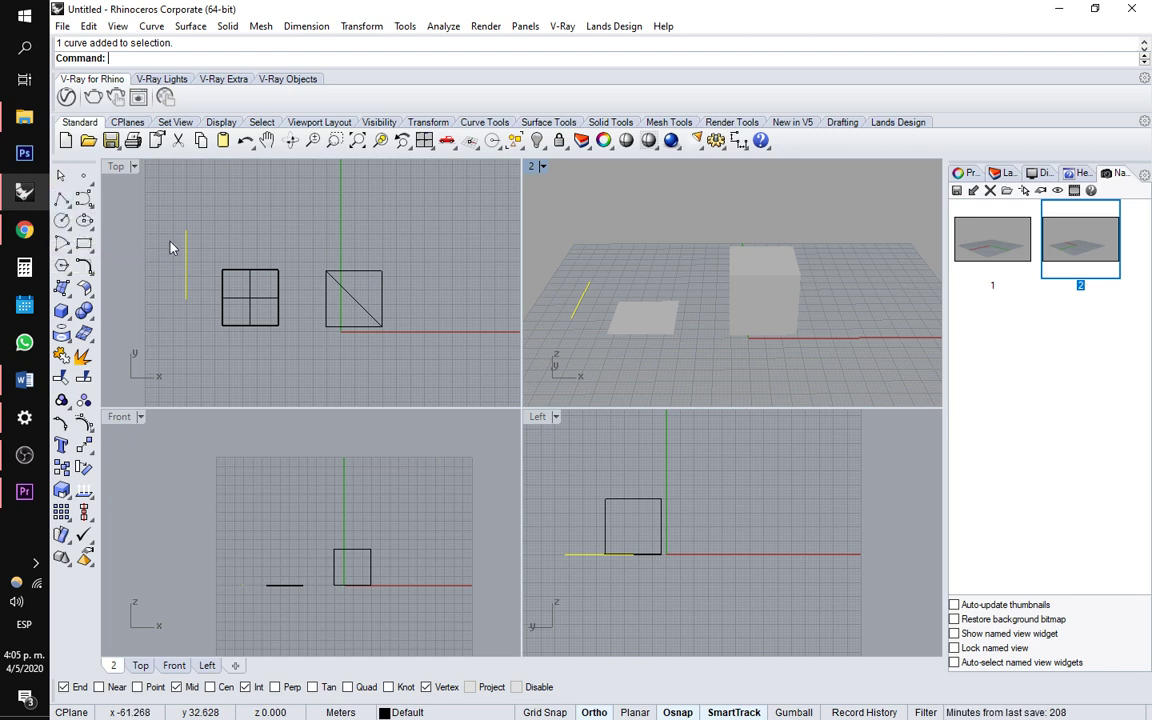
{"action": "right_click_drag", "start_coordinate": [180, 245], "coordinate": [278, 270]}
{"action": "key", "text": "Escape"}
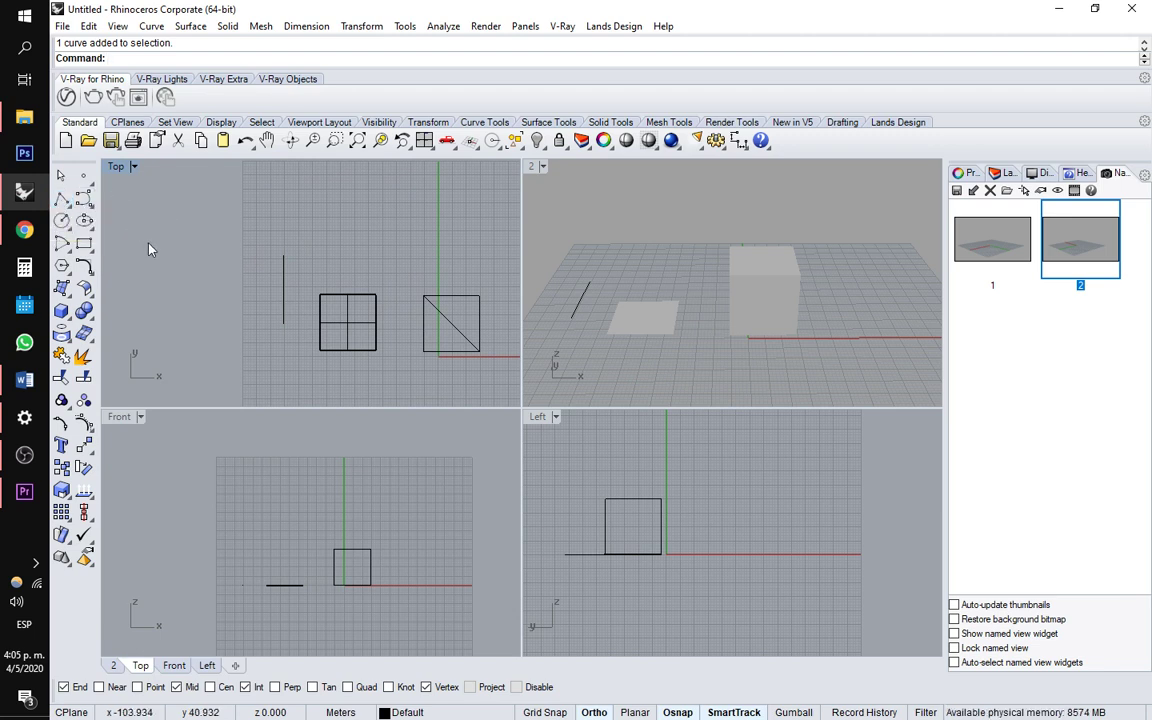
Draw a closed square polyline with 20 m sides in the Top view, beyond the vertical line and away from the other objects
{"action": "left_click", "coordinate": [62, 200]}
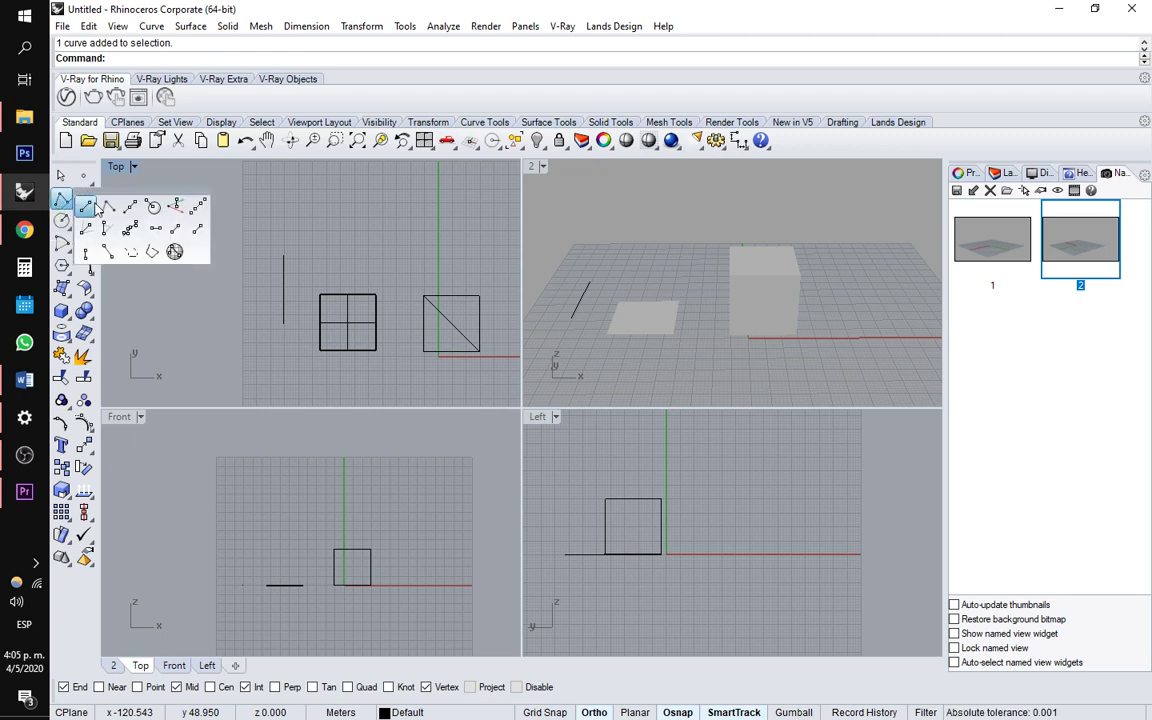
{"action": "left_click", "coordinate": [107, 206]}
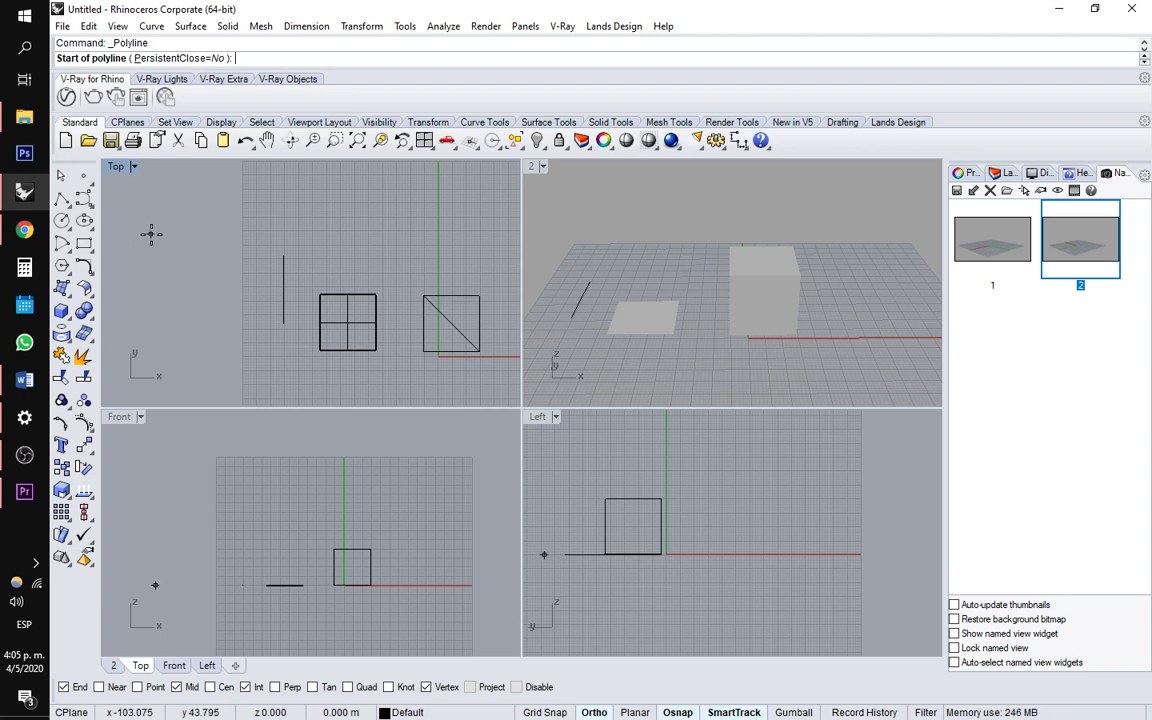
{"action": "left_click", "coordinate": [137, 226]}
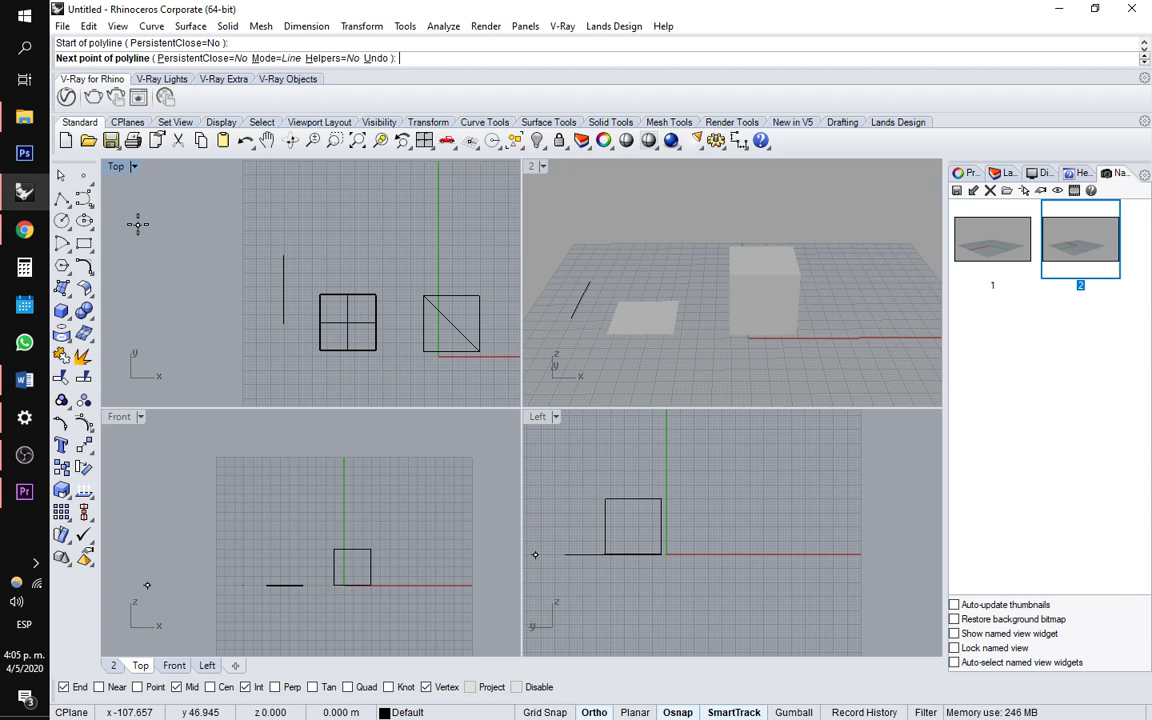
{"action": "type", "text": "20"}
{"action": "key", "text": "Return"}
{"action": "left_click", "coordinate": [176, 272]}
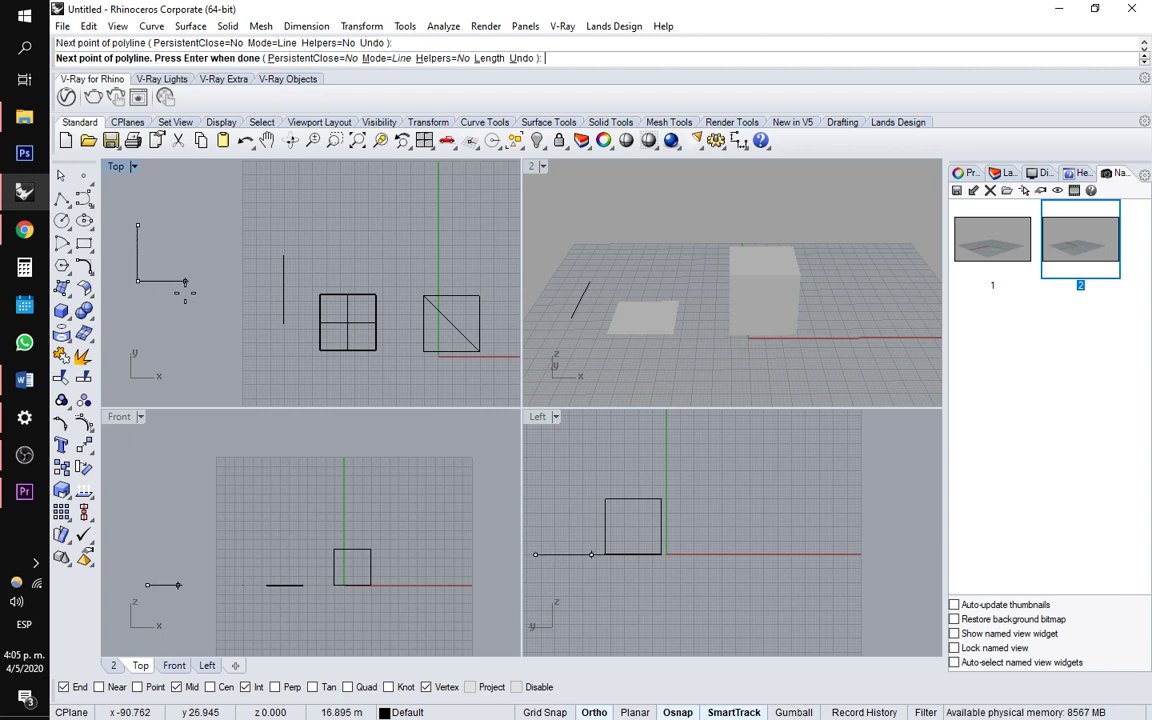
{"action": "type", "text": "20"}
{"action": "key", "text": "Return"}
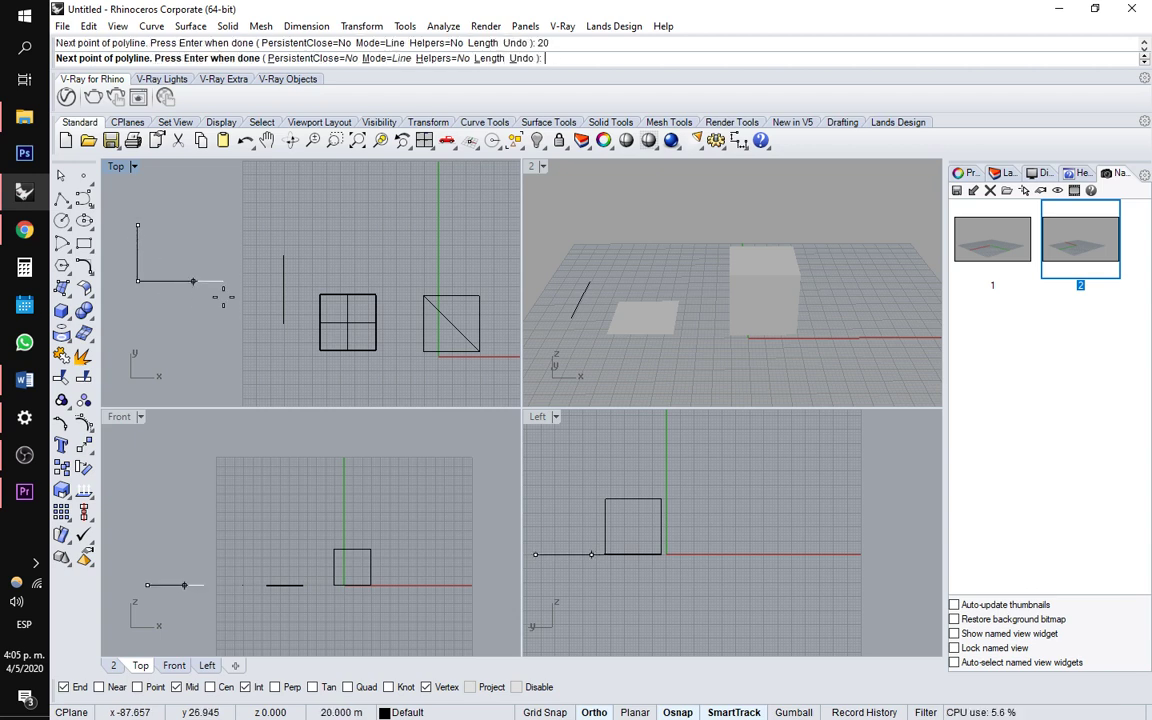
{"action": "left_click", "coordinate": [205, 282]}
{"action": "type", "text": "20"}
{"action": "key", "text": "Return"}
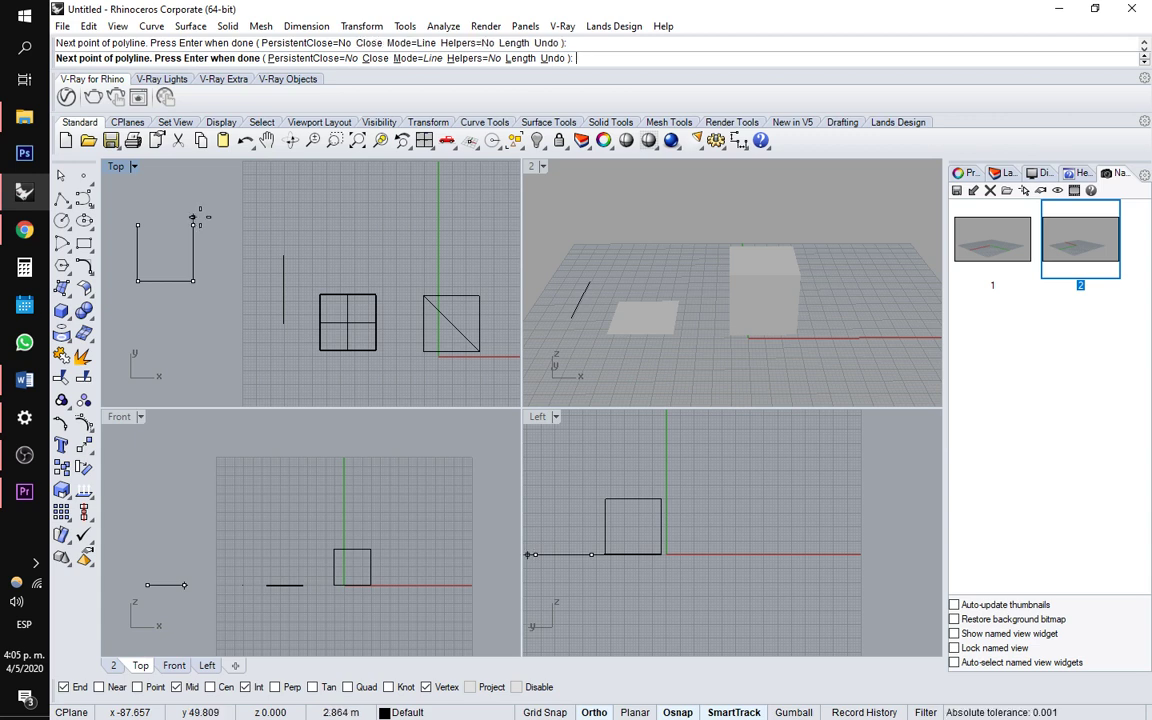
{"action": "left_click", "coordinate": [143, 240]}
Extrude the square polyline straight up 50 m as a solid
{"action": "left_click", "coordinate": [140, 240]}
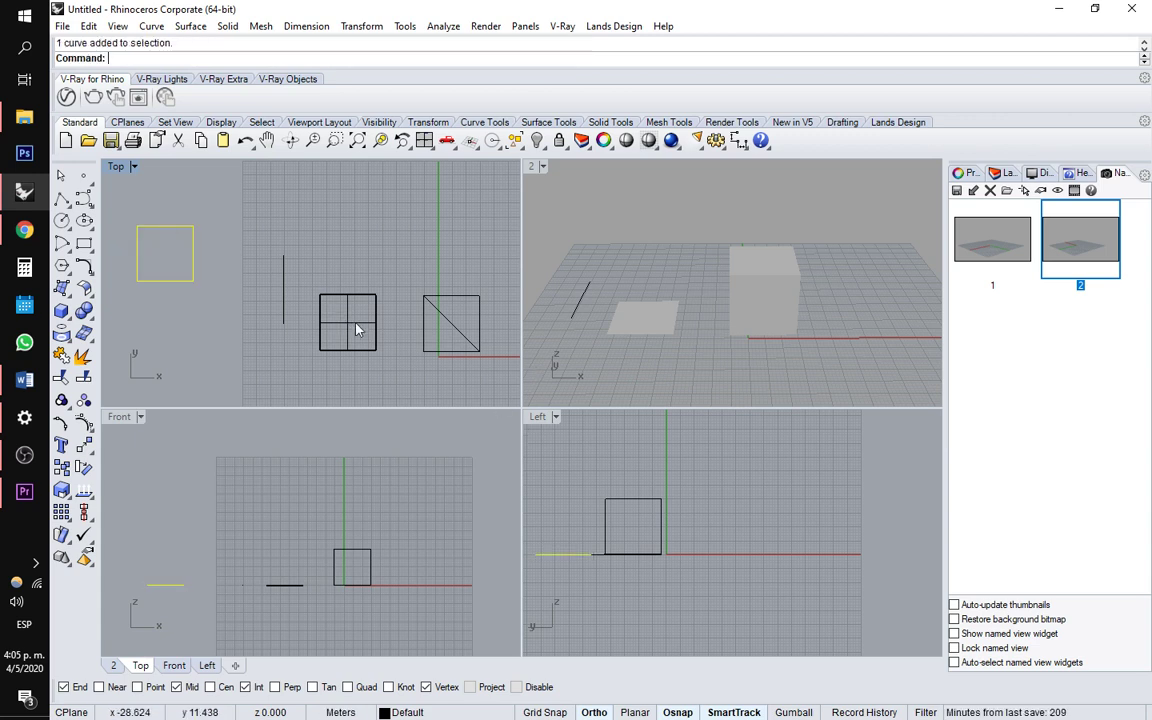
{"action": "scroll", "coordinate": [320, 305], "scroll_direction": "up", "scroll_amount": 3}
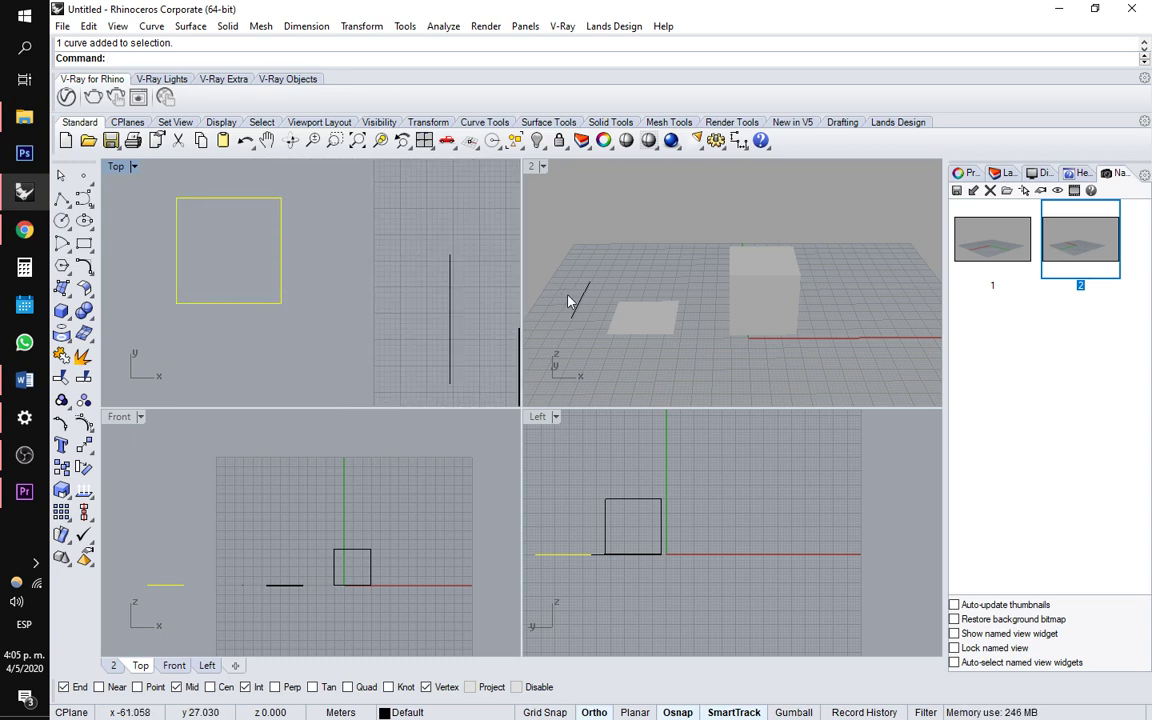
{"action": "scroll", "coordinate": [342, 278], "scroll_direction": "down", "scroll_amount": 4}
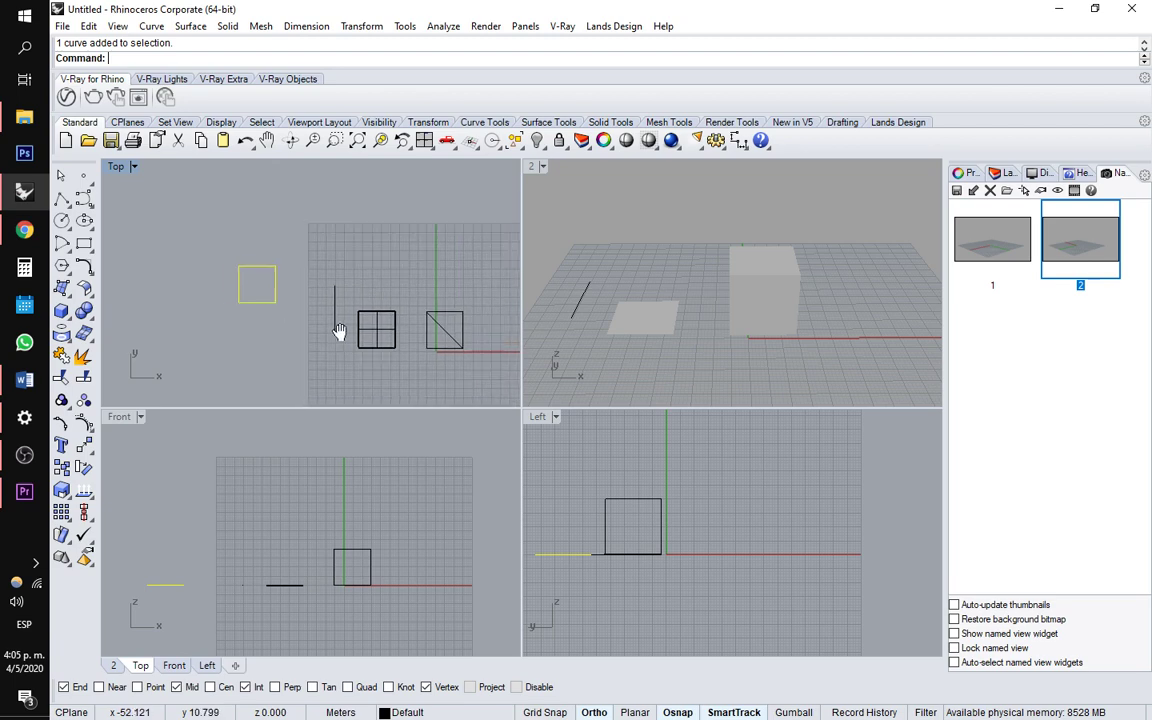
{"action": "scroll", "coordinate": [330, 332], "scroll_direction": "up", "scroll_amount": 1}
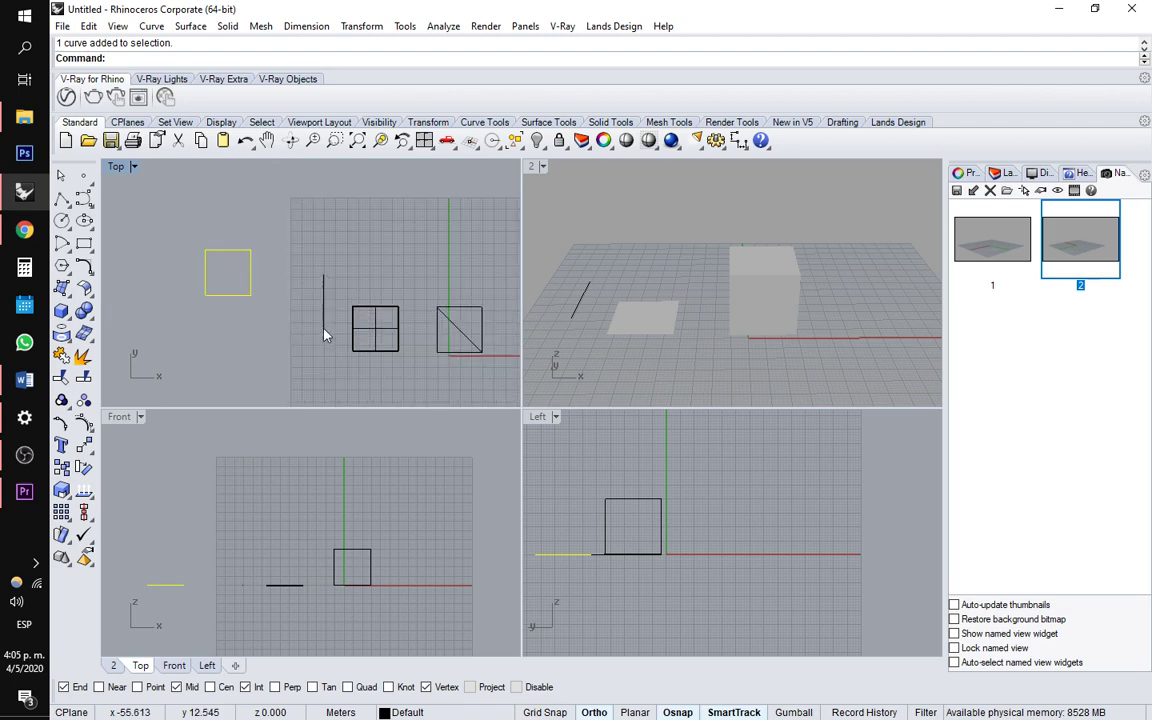
{"action": "left_click", "coordinate": [227, 27]}
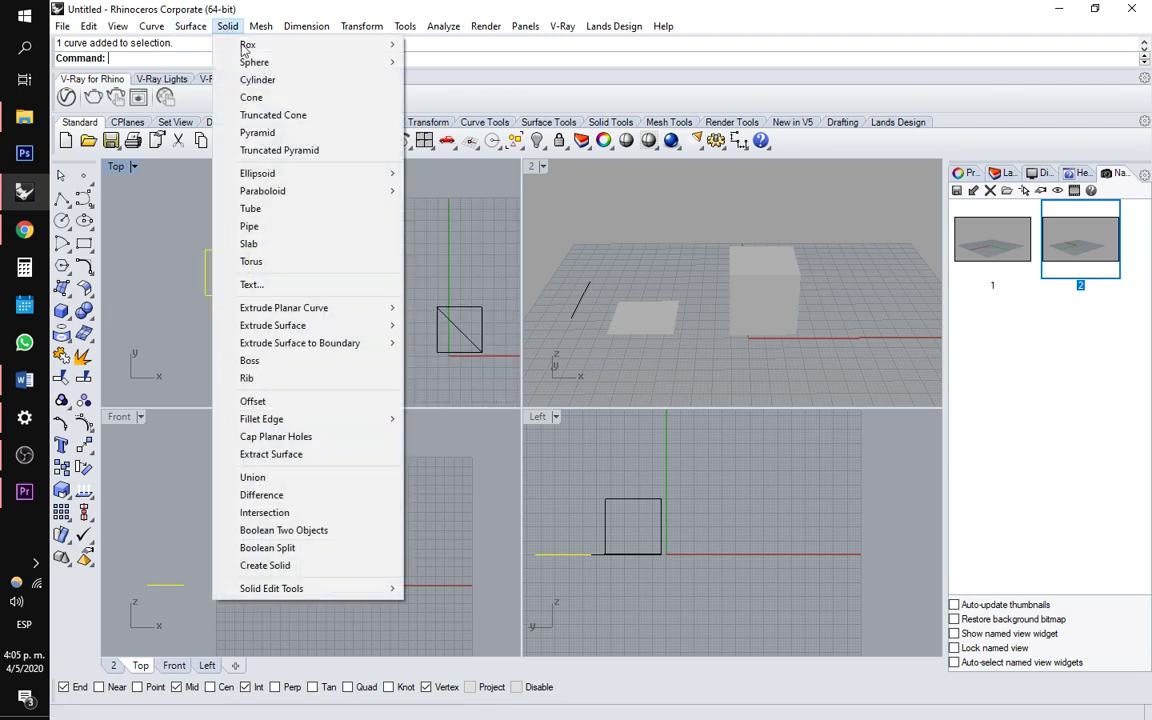
{"action": "mouse_move", "coordinate": [360, 309]}
{"action": "left_click", "coordinate": [420, 312]}
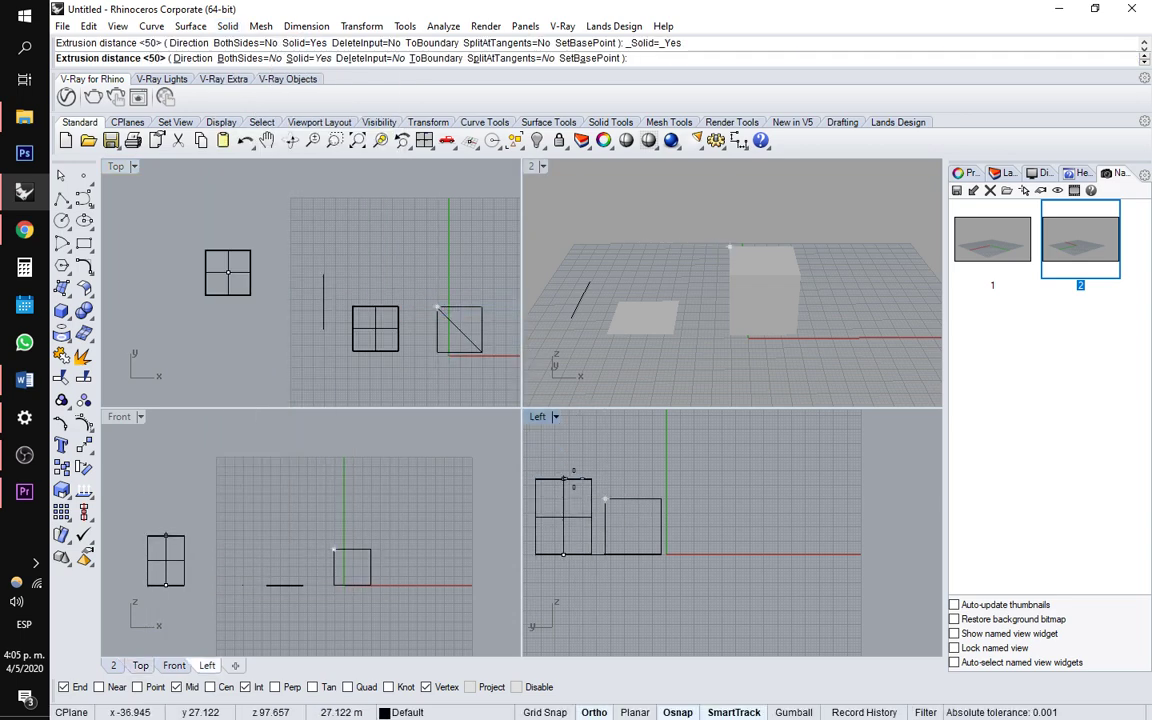
{"action": "key", "text": "Return"}
Delete the solid extrusion, keeping its square base polyline
{"action": "scroll", "coordinate": [663, 309], "scroll_direction": "down", "scroll_amount": 10}
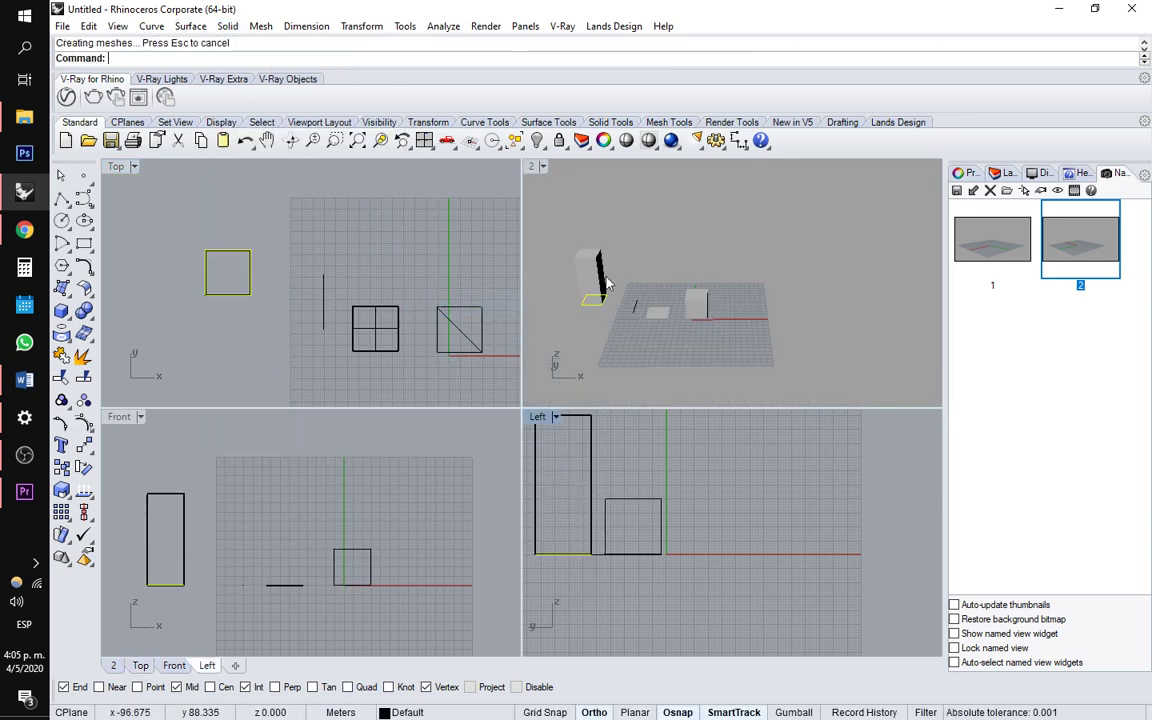
{"action": "scroll", "coordinate": [605, 272], "scroll_direction": "up", "scroll_amount": 4}
{"action": "right_click_drag", "start_coordinate": [605, 268], "coordinate": [689, 347], "text": "shift"}
{"action": "left_click", "coordinate": [690, 352]}
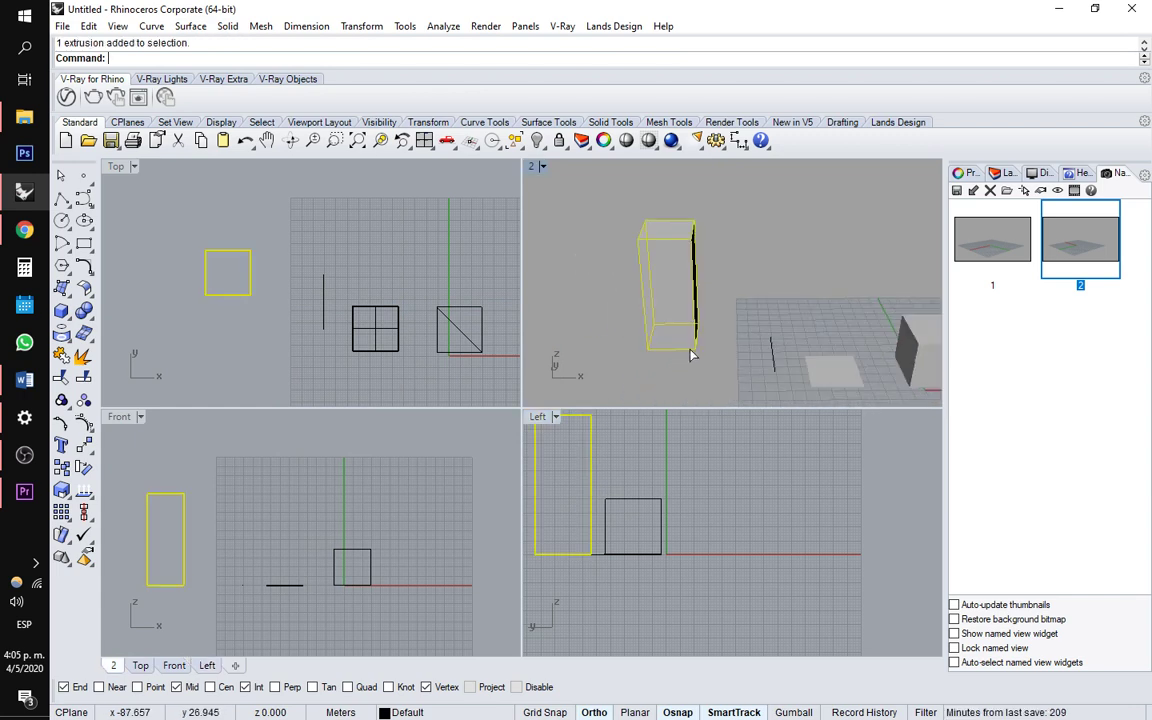
{"action": "left_click", "coordinate": [693, 357]}
{"action": "left_click", "coordinate": [760, 380]}
{"action": "key", "text": "Delete"}
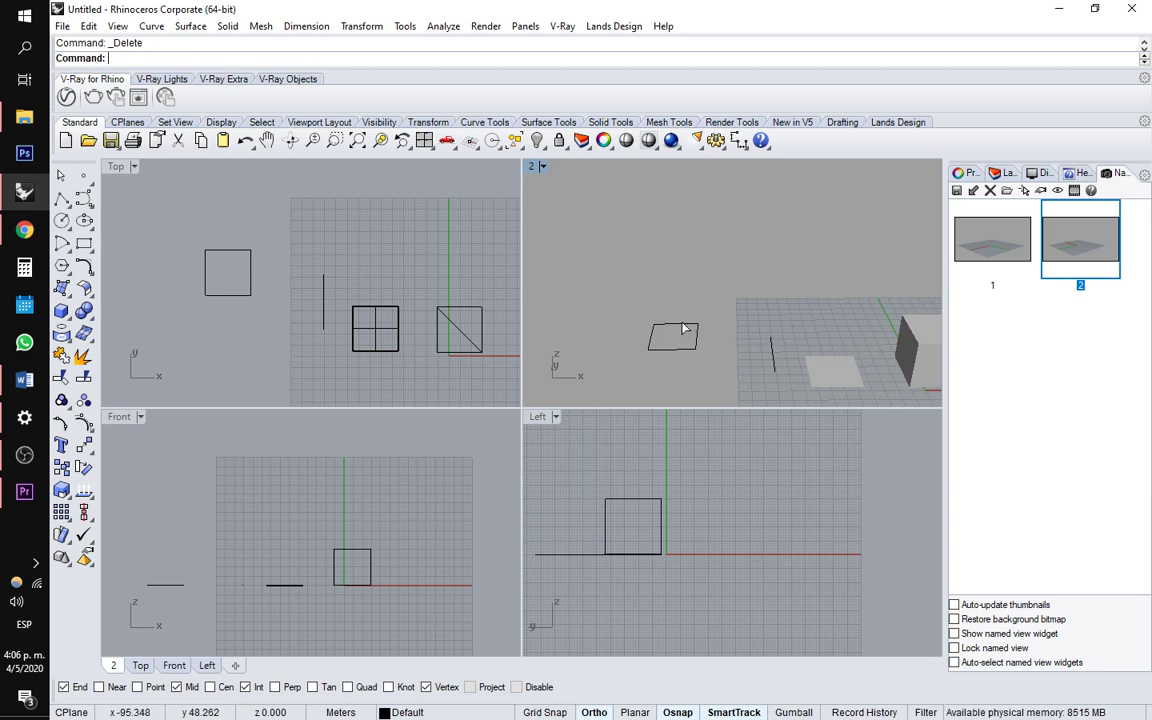
Extrude the square polyline straight up 50 m as an open surface without caps
{"action": "left_click", "coordinate": [685, 326]}
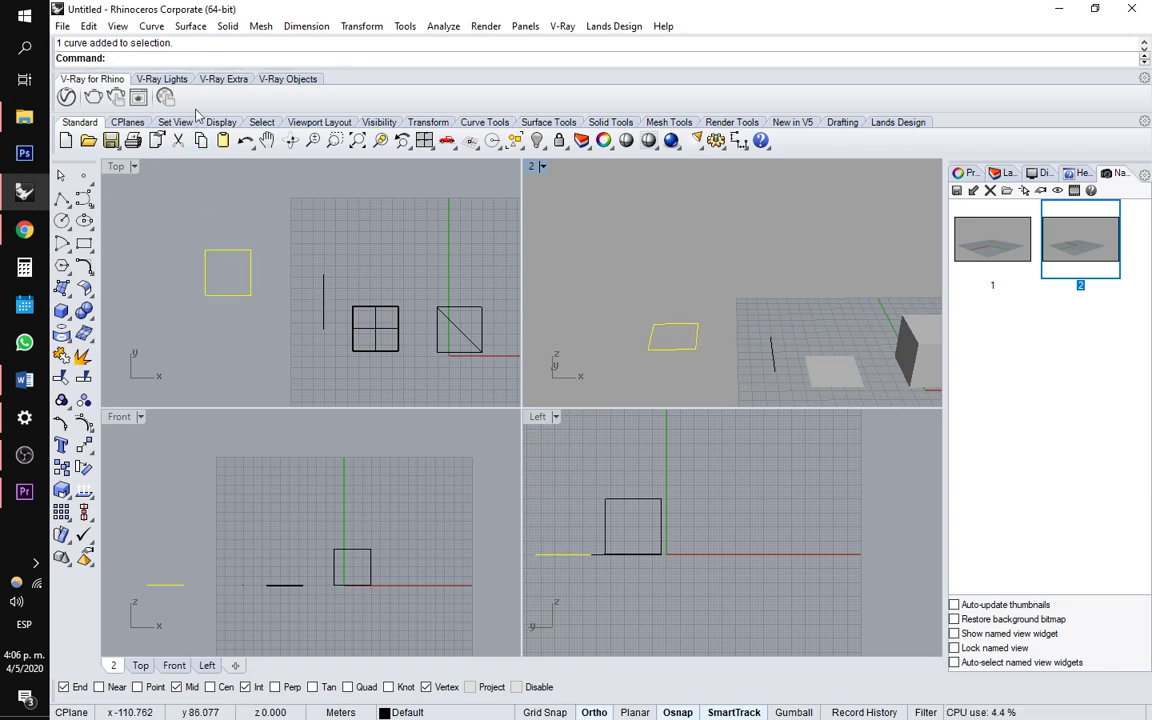
{"action": "left_click", "coordinate": [199, 34]}
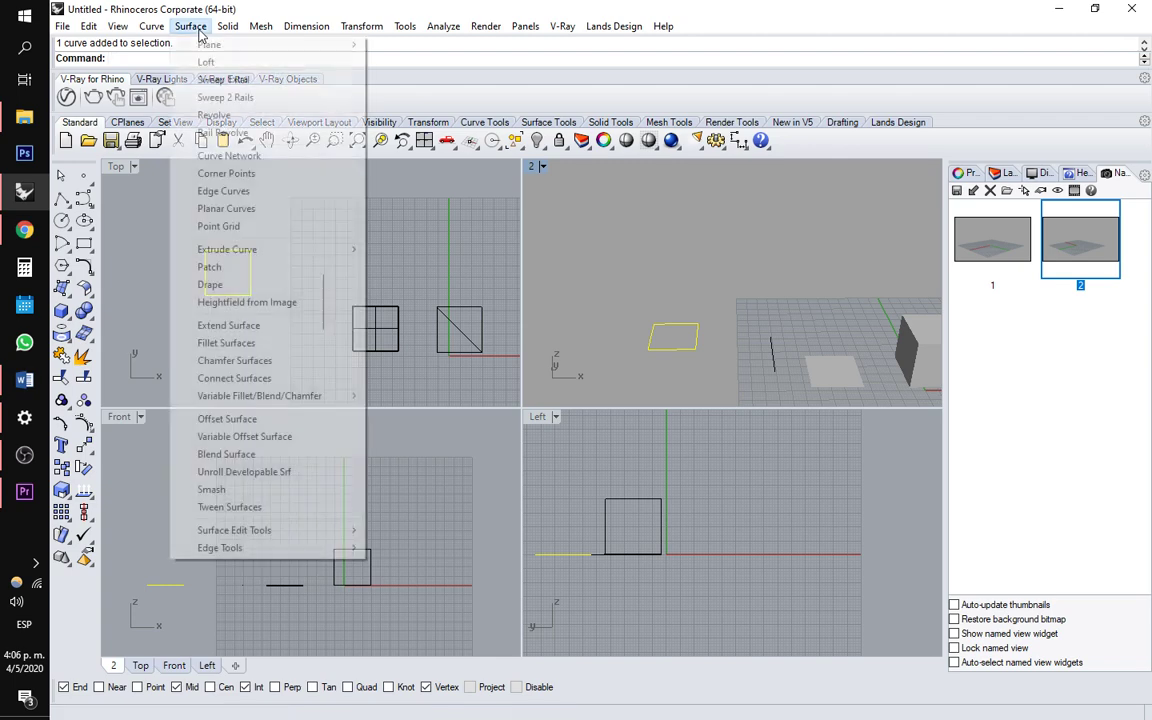
{"action": "mouse_move", "coordinate": [314, 257]}
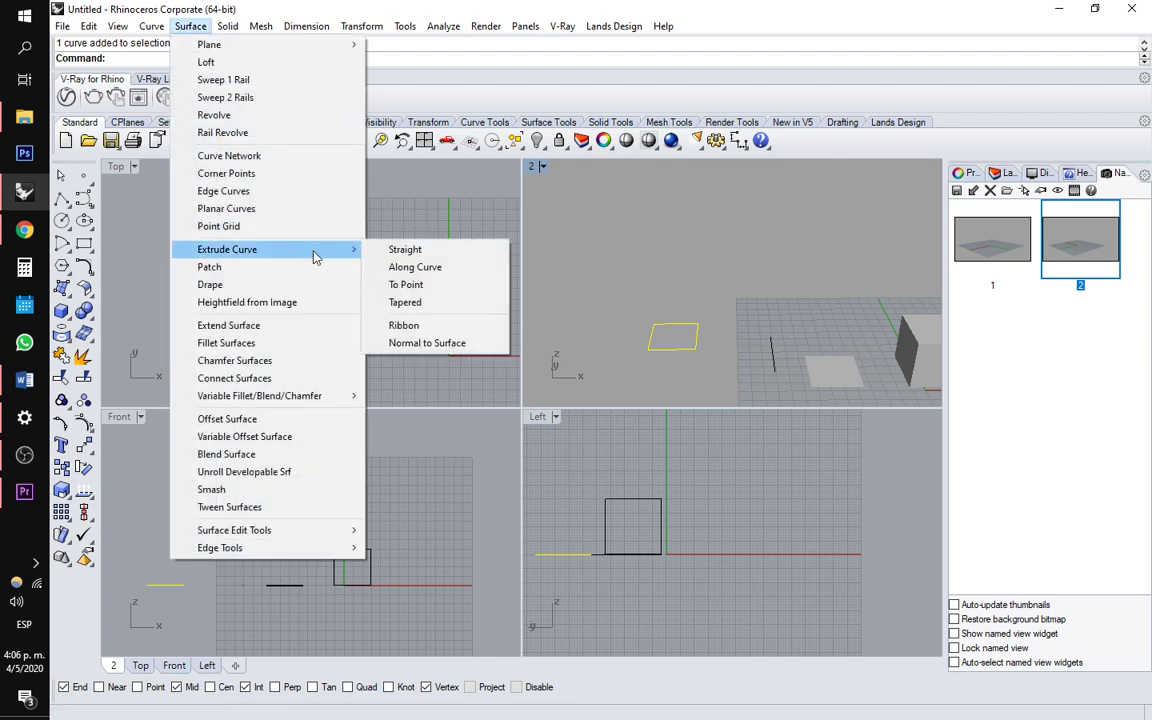
{"action": "left_click", "coordinate": [405, 249]}
{"action": "type", "text": "50"}
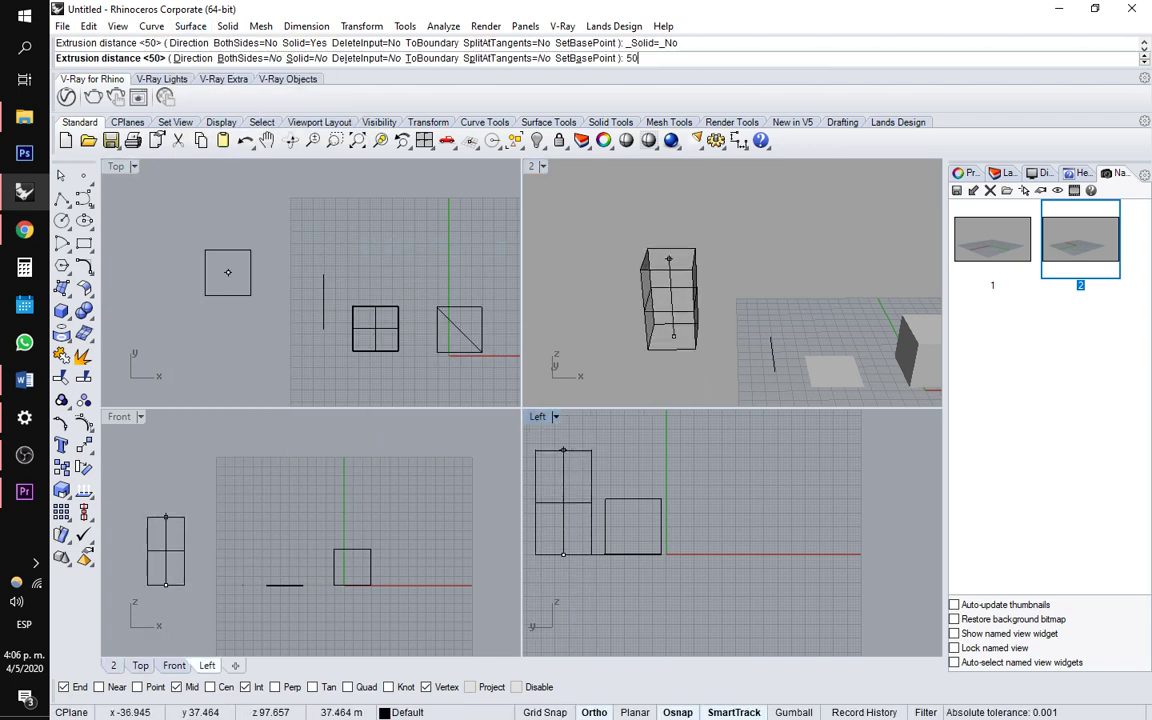
{"action": "key", "text": "Return"}
{"action": "right_click_drag", "start_coordinate": [692, 269], "coordinate": [690, 305]}
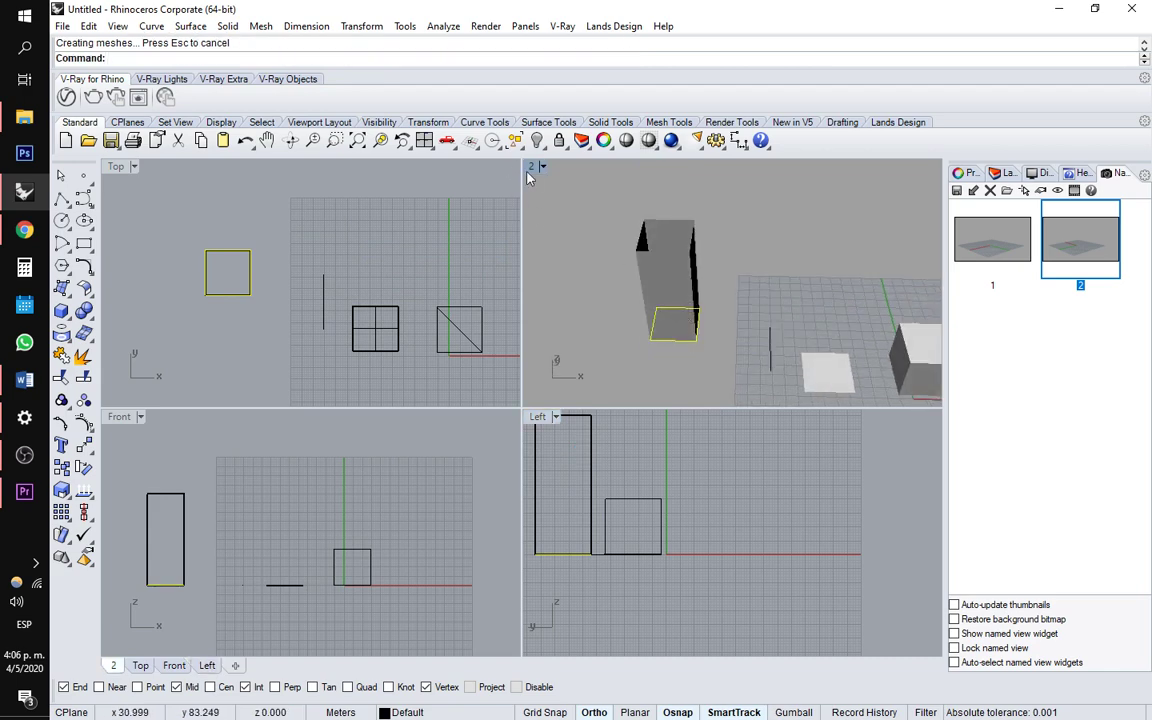
Set the perspective viewport's display mode to Shaded and inspect the open ends of the extruded surface
{"action": "left_click", "coordinate": [535, 169]}
{"action": "left_click", "coordinate": [617, 197]}
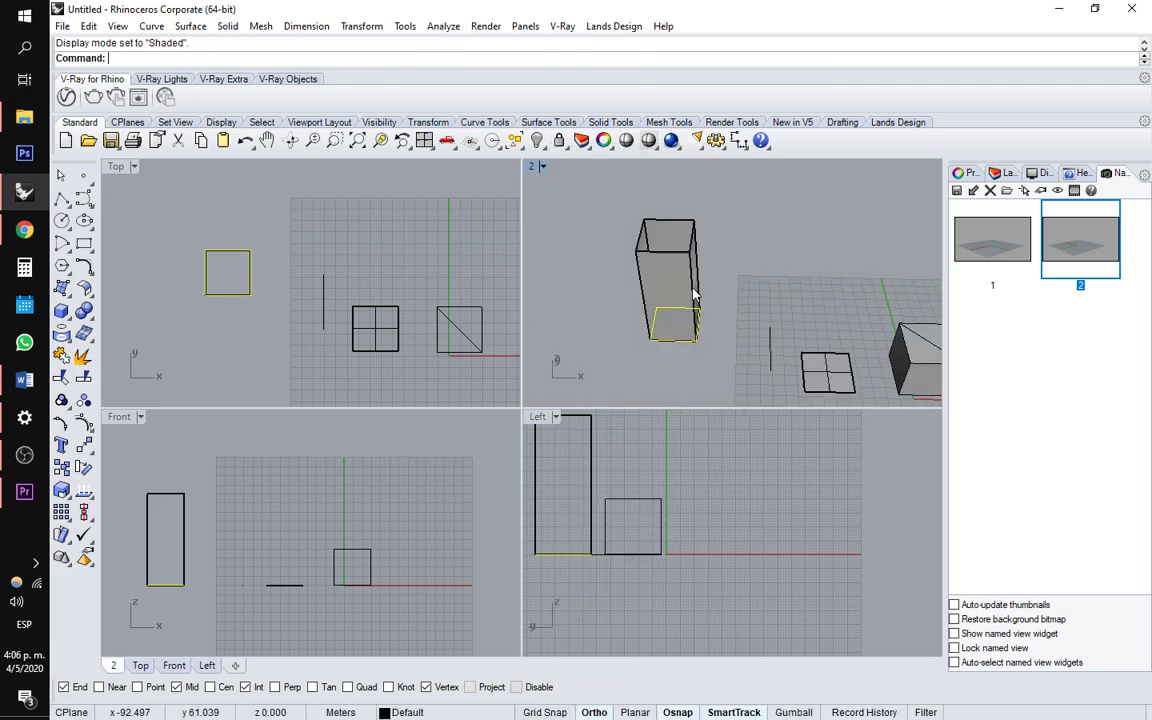
{"action": "left_click", "coordinate": [674, 242]}
{"action": "mouse_move", "coordinate": [679, 311]}
{"action": "right_mouse_down"}
{"action": "mouse_move", "coordinate": [676, 211]}
{"action": "mouse_move", "coordinate": [670, 329]}
{"action": "right_mouse_up"}
{"action": "key", "text": "Escape"}
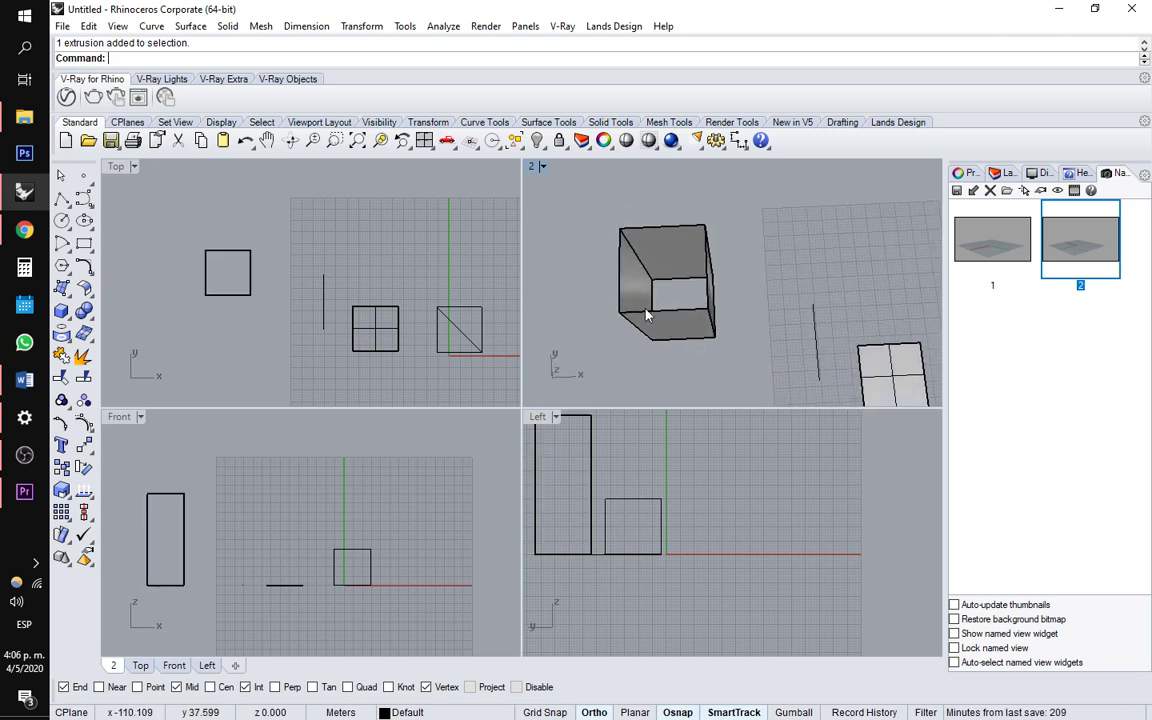
Explode the open extrusion into separate wall surfaces
{"action": "left_click", "coordinate": [668, 332]}
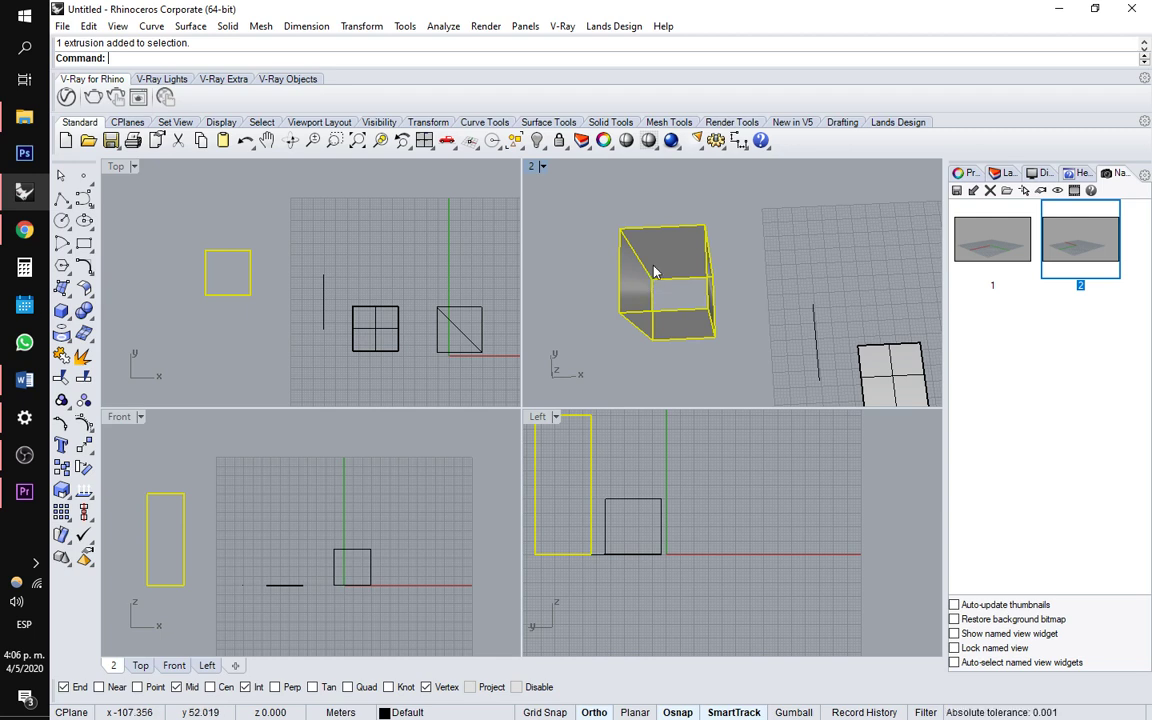
{"action": "right_click_drag", "start_coordinate": [656, 265], "coordinate": [697, 282]}
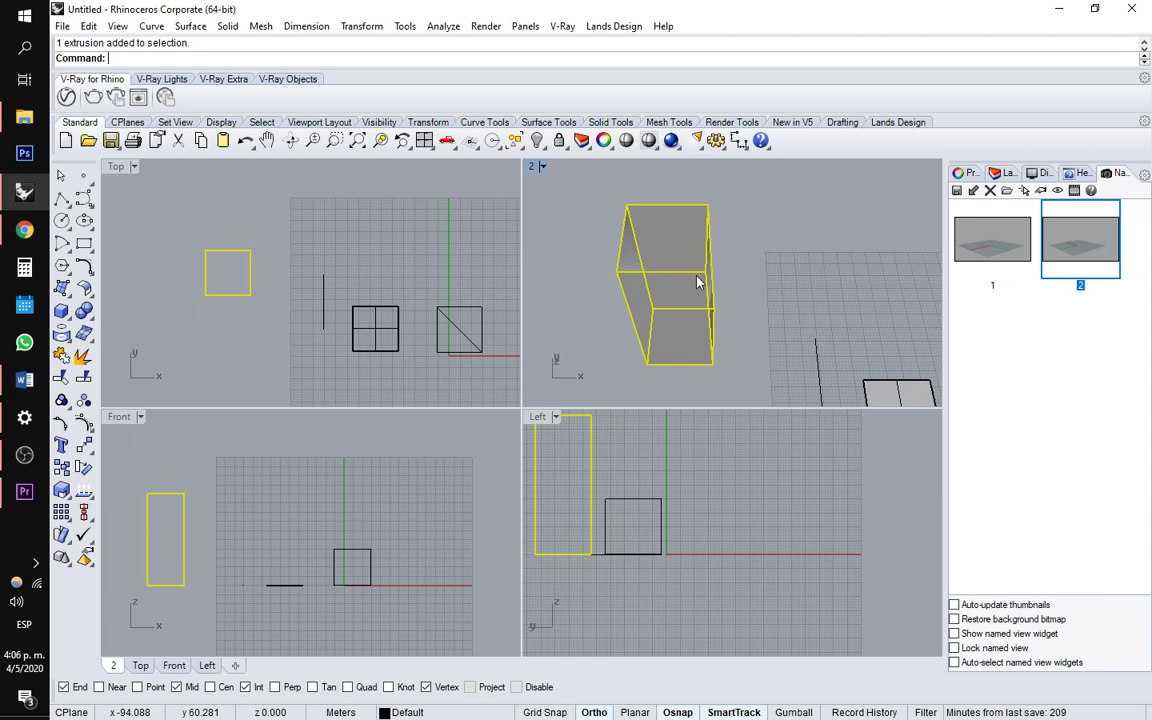
{"action": "type", "text": "Explode"}
{"action": "key", "text": "Return"}
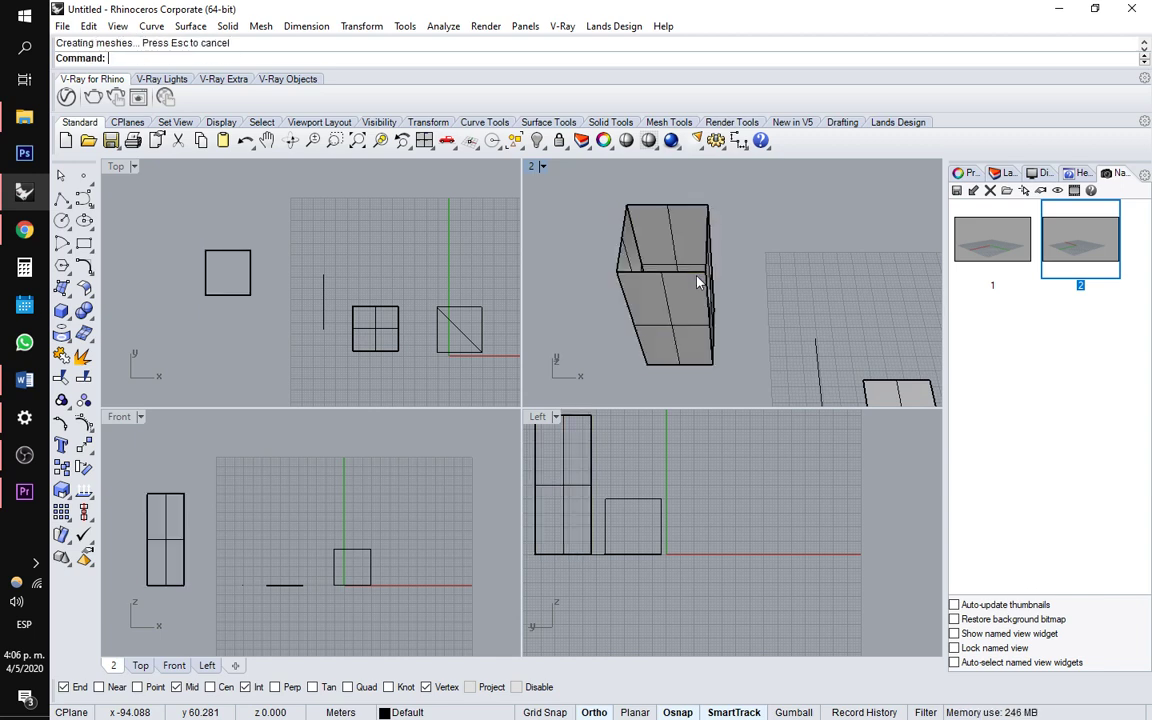
Move one side wall of the exploded extrusion slightly outward to show it is separate, and undo the move
{"action": "left_click", "coordinate": [690, 282]}
{"action": "left_click", "coordinate": [613, 230]}
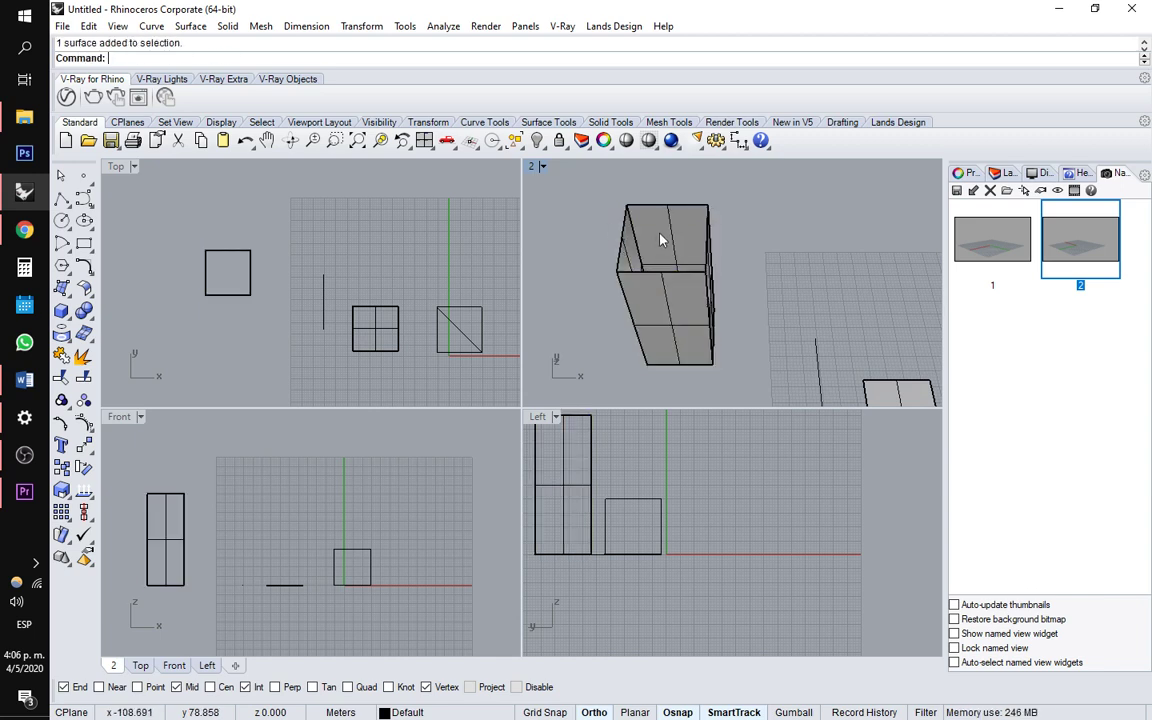
{"action": "left_click_drag", "start_coordinate": [627, 253], "coordinate": [614, 252]}
{"action": "left_click", "coordinate": [672, 225]}
{"action": "left_click", "coordinate": [735, 272]}
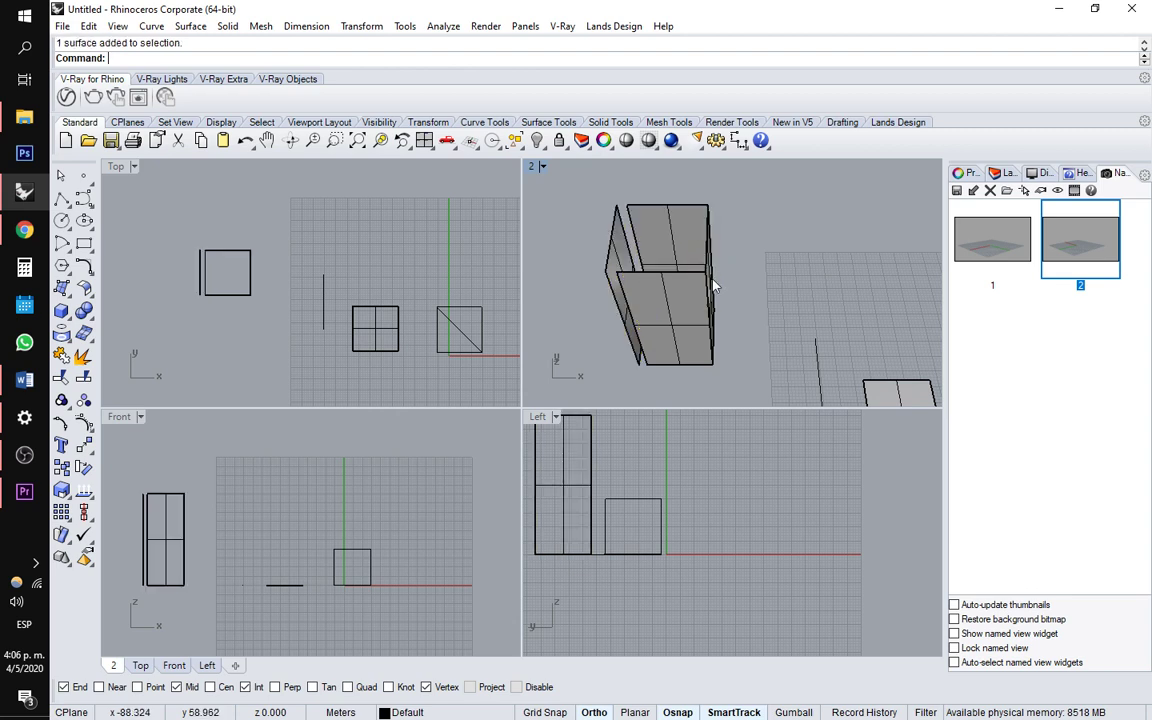
{"action": "left_click", "coordinate": [711, 283]}
{"action": "left_click", "coordinate": [606, 350]}
{"action": "key", "text": "ctrl+z"}
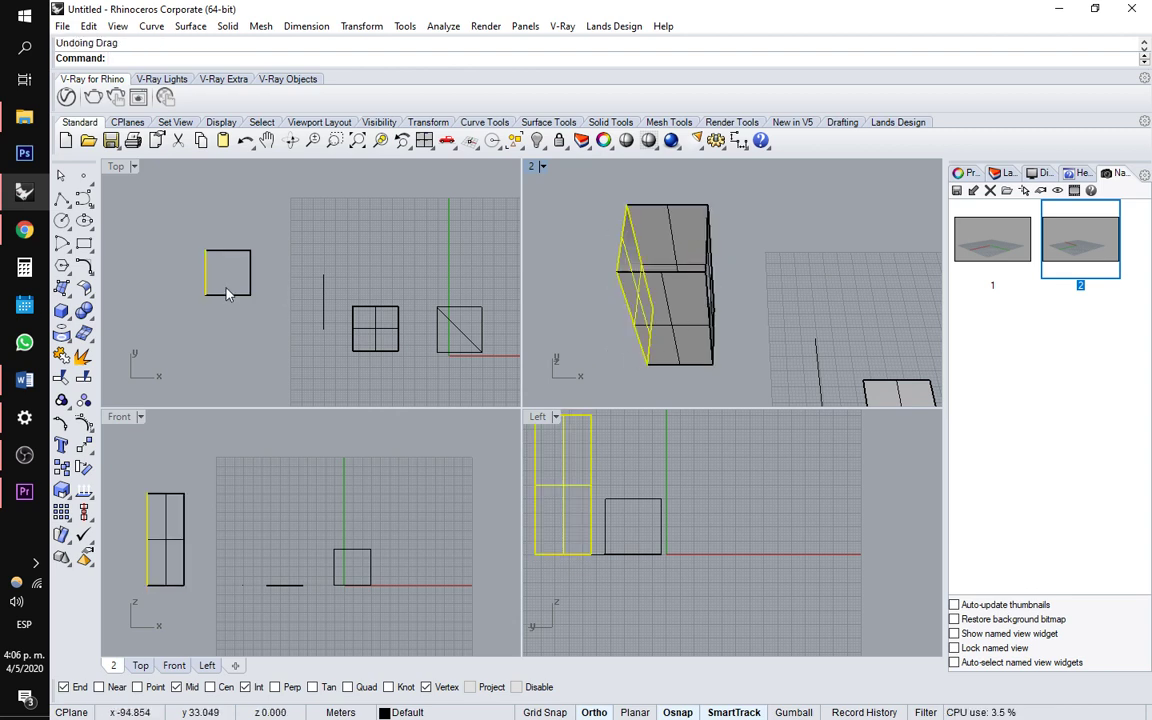
Draw a rectangle in the Top view on the far side of the square surface and line, and select it
{"action": "left_click_drag", "start_coordinate": [129, 566], "coordinate": [232, 616]}
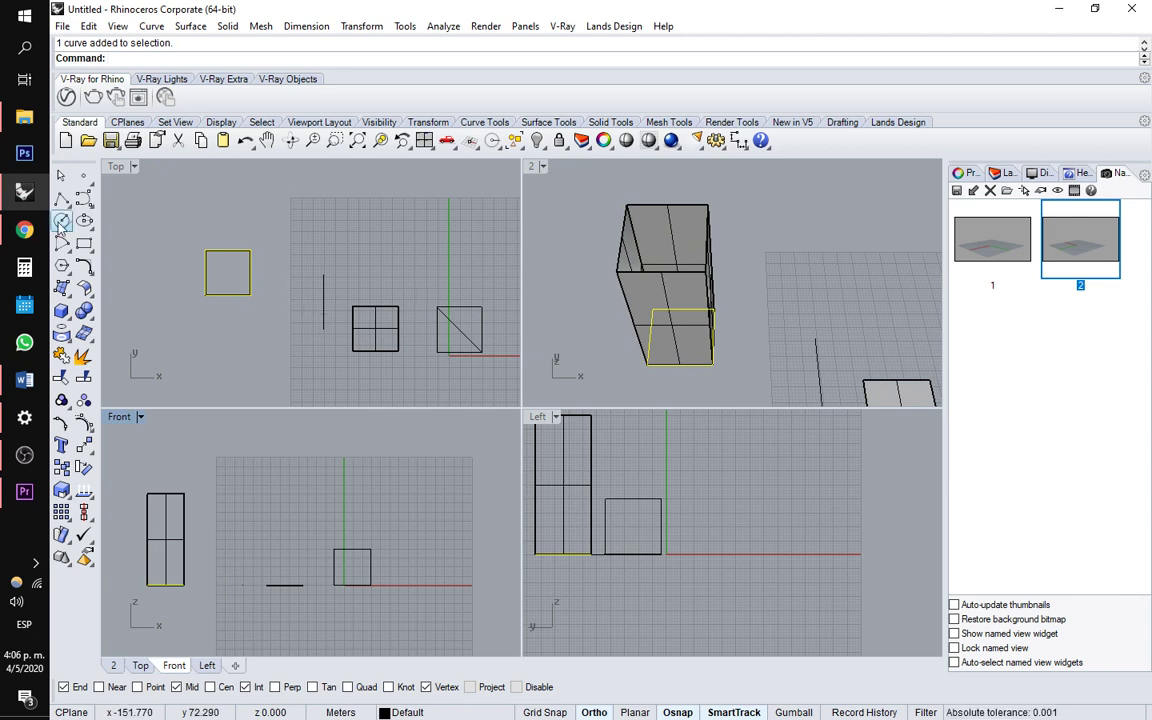
{"action": "left_click", "coordinate": [84, 243]}
{"action": "left_click", "coordinate": [342, 245]}
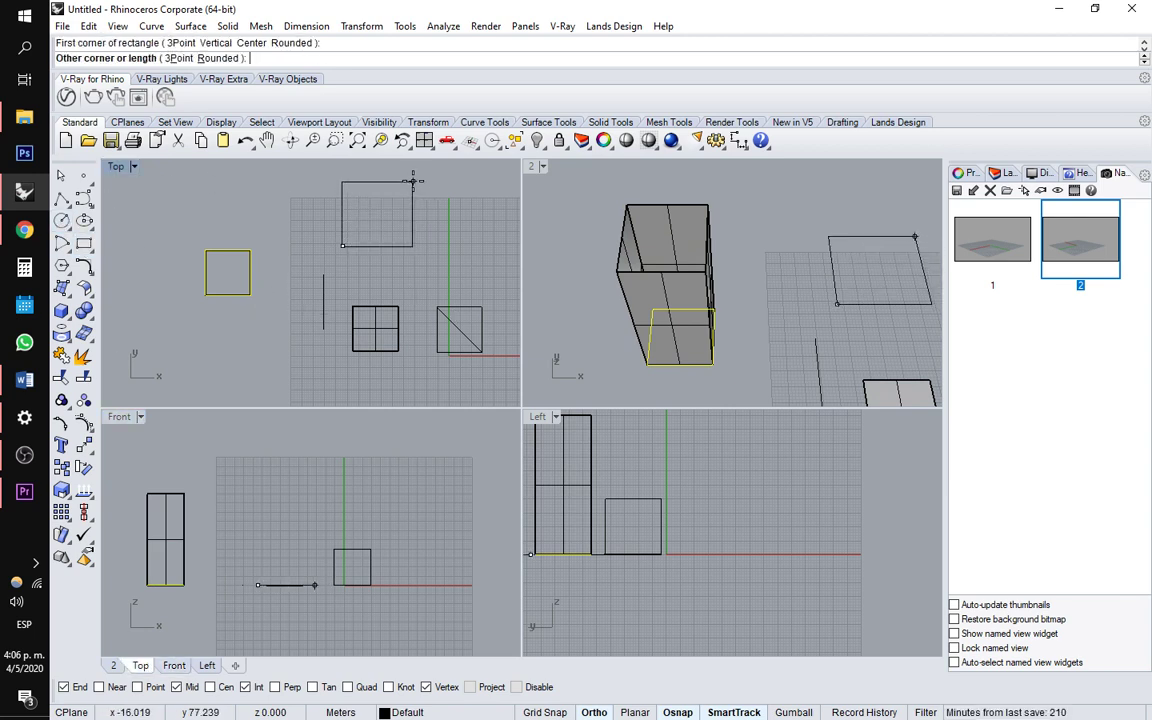
{"action": "left_click", "coordinate": [416, 180]}
{"action": "left_click", "coordinate": [380, 182]}
{"action": "right_click_drag", "start_coordinate": [450, 240], "coordinate": [404, 283]}
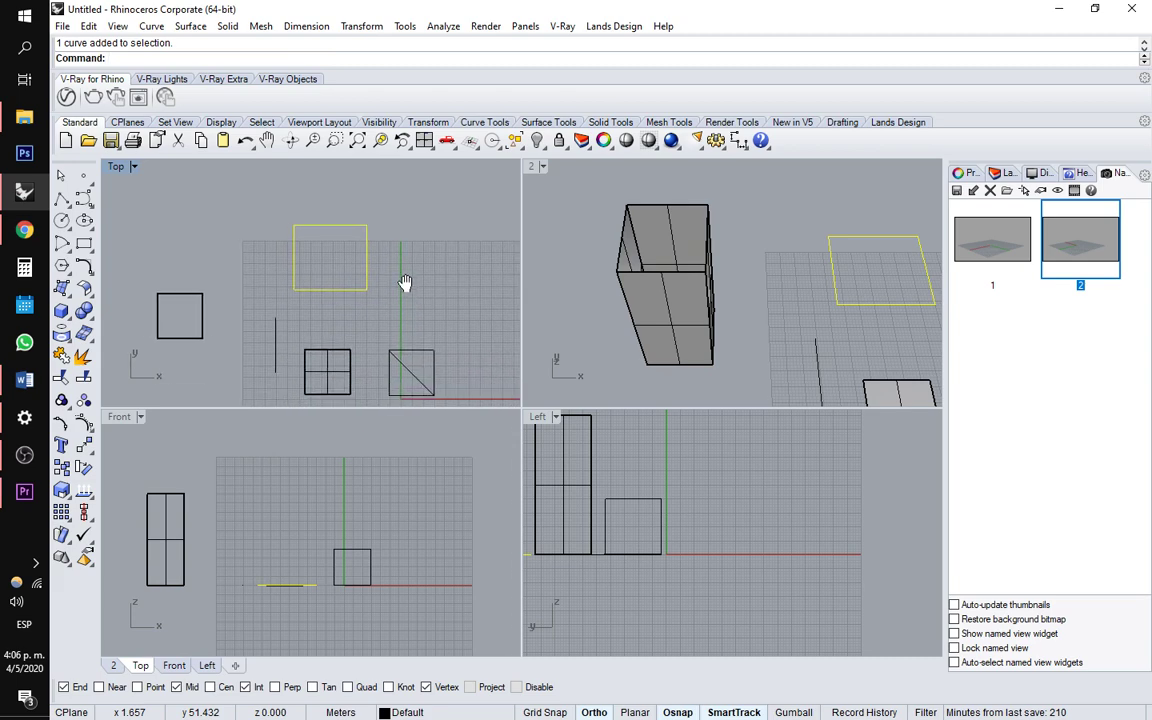
Explode the selected rectangle into separate lines and delete its upper line in the Top view
{"action": "scroll", "coordinate": [334, 244], "scroll_direction": "up", "scroll_amount": 4}
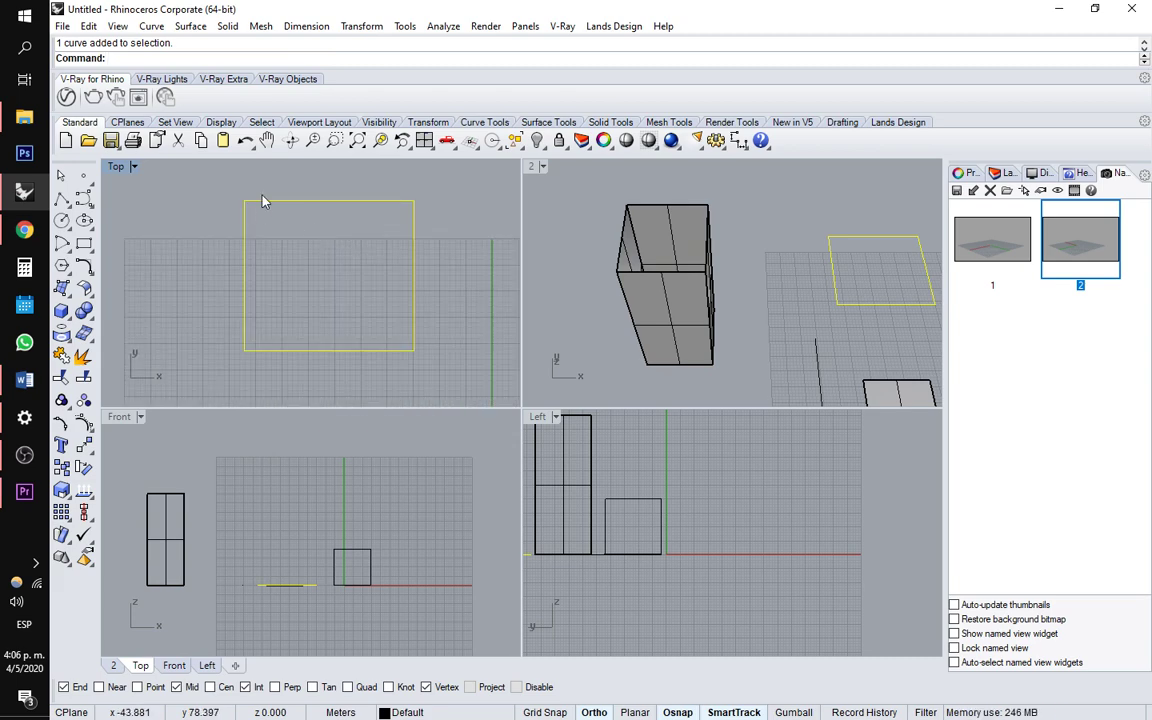
{"action": "type", "text": "Explode"}
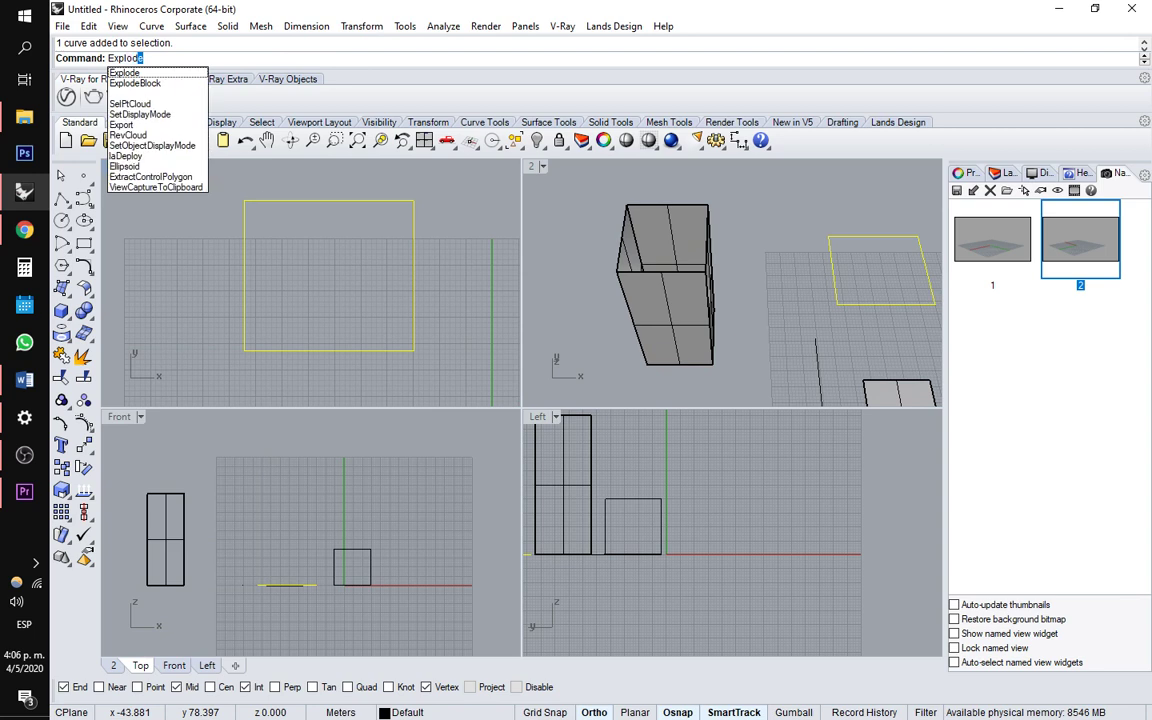
{"action": "key", "text": "Return"}
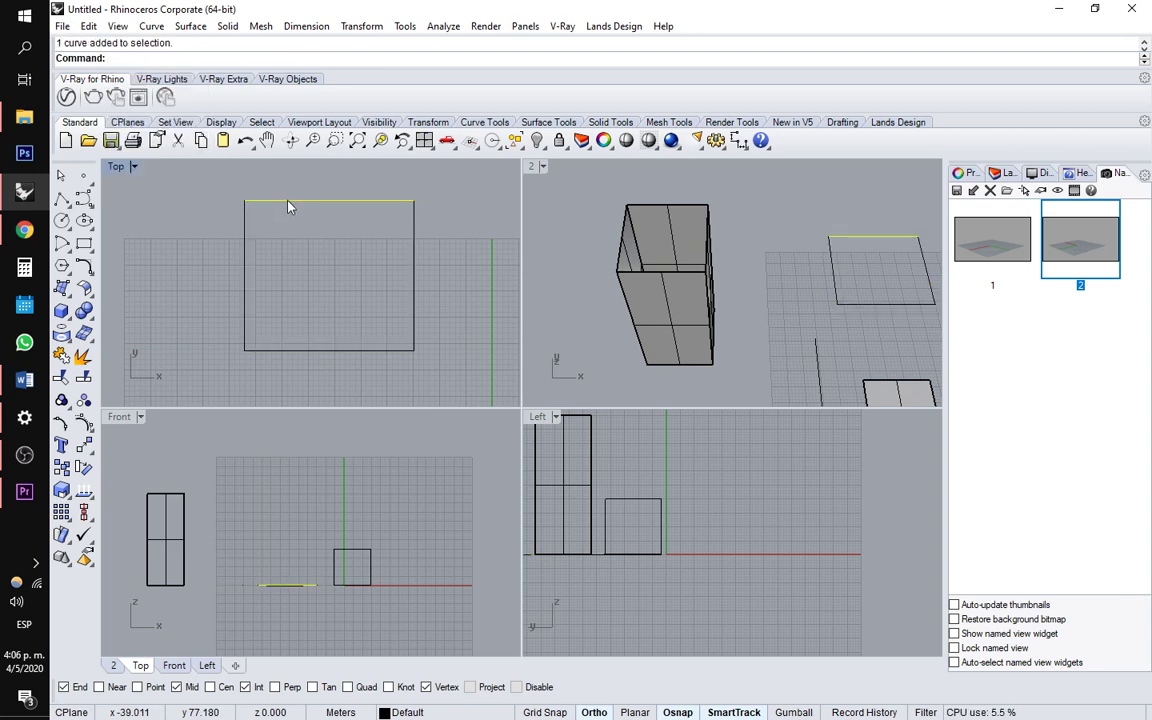
{"action": "key", "text": "Delete"}
{"action": "scroll", "coordinate": [250, 190], "scroll_direction": "down", "scroll_amount": 2}
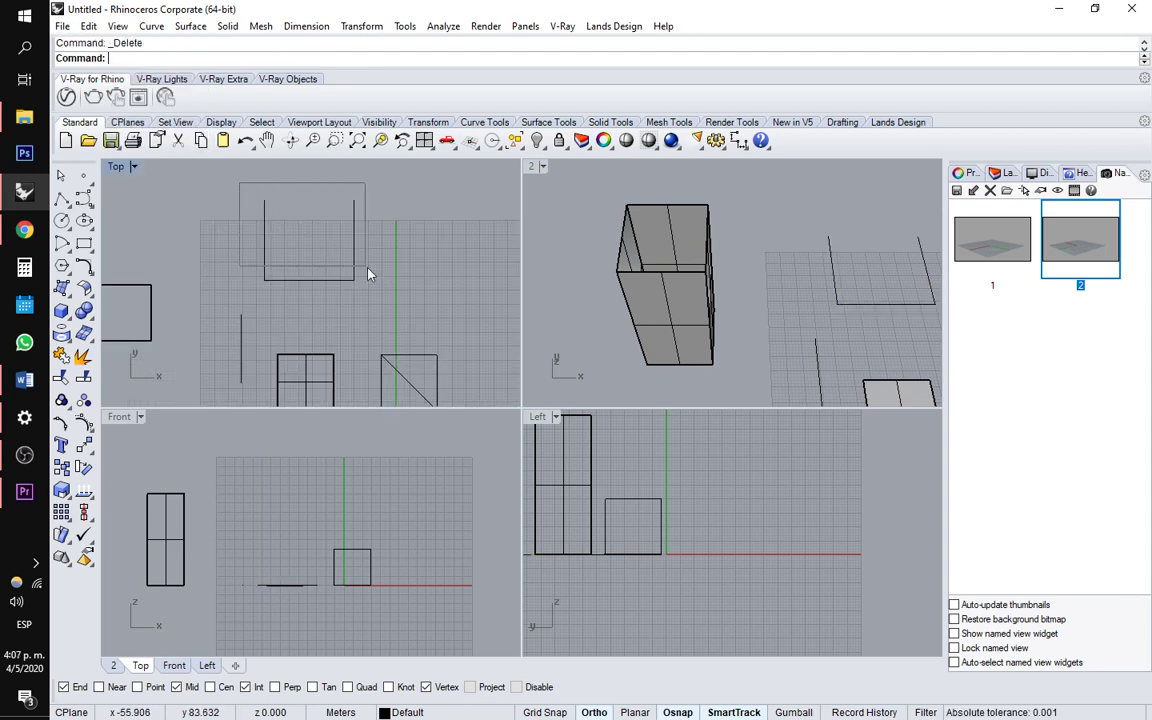
Join the three remaining lines into one open curve and extrude it straight as a surface up to the tall box's height
{"action": "left_click_drag", "start_coordinate": [368, 273], "coordinate": [421, 300]}
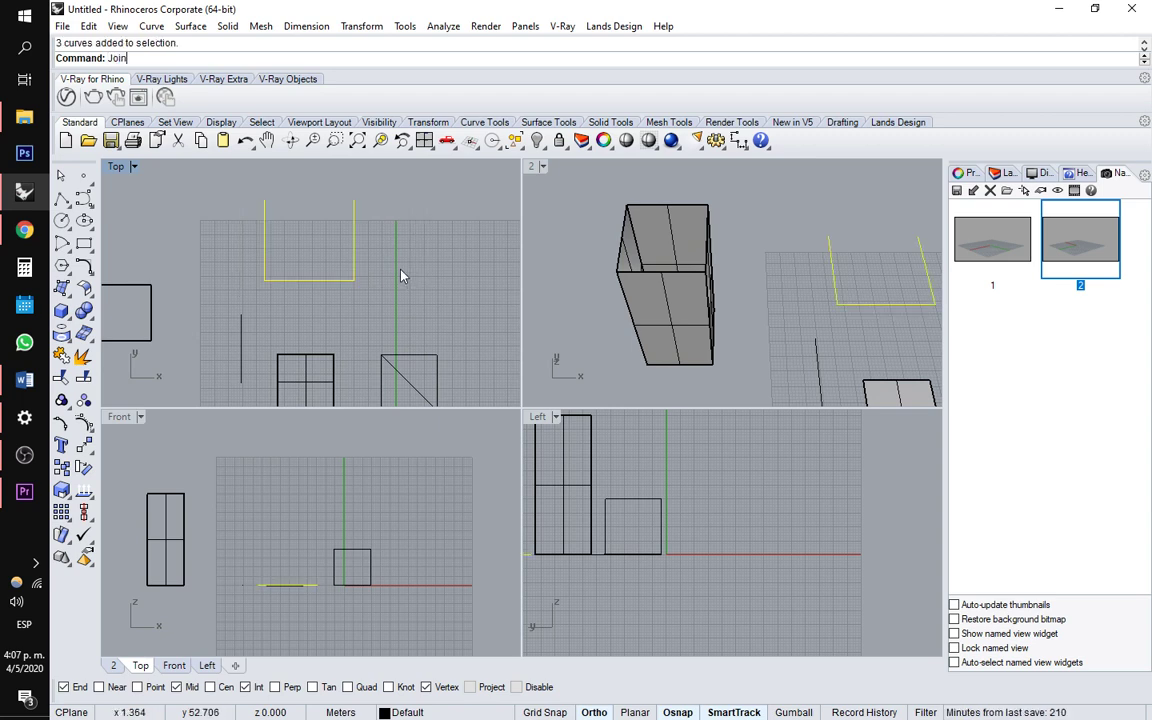
{"action": "key", "text": "Return"}
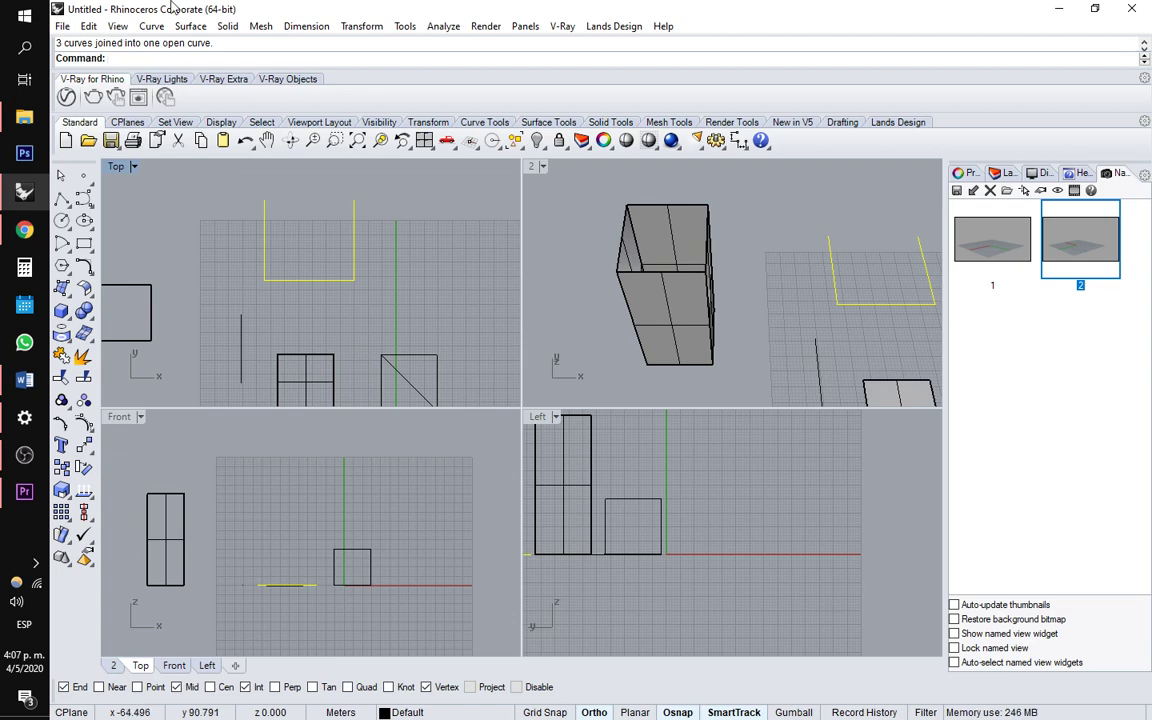
{"action": "left_click", "coordinate": [190, 26]}
{"action": "mouse_move", "coordinate": [288, 255]}
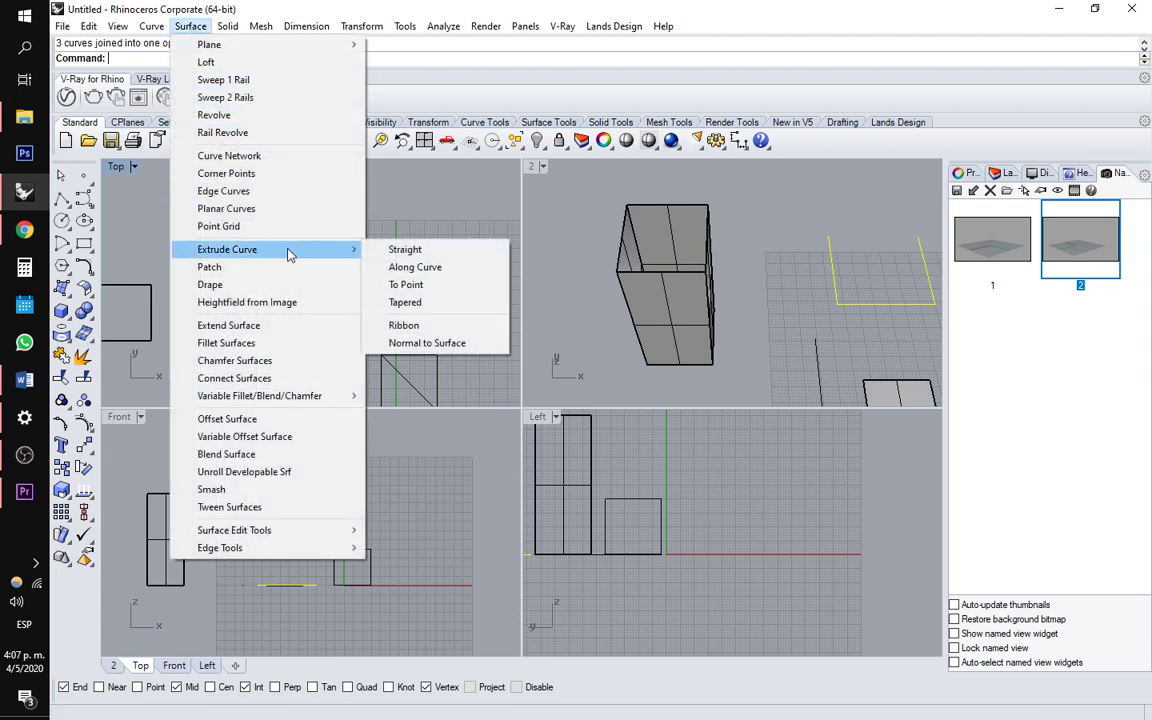
{"action": "left_click", "coordinate": [405, 249]}
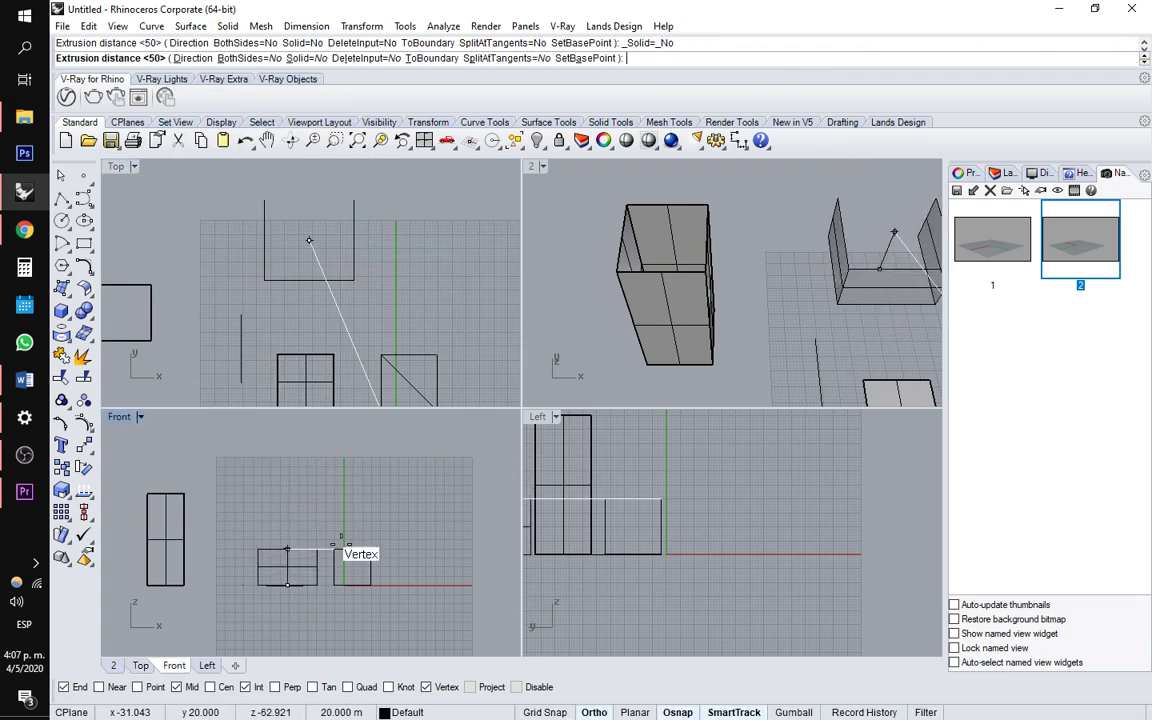
{"action": "left_click", "coordinate": [184, 494]}
{"action": "right_click_drag", "start_coordinate": [620, 210], "coordinate": [818, 218]}
{"action": "scroll", "coordinate": [740, 236], "scroll_direction": "down", "scroll_amount": 8}
{"action": "right_click_drag", "start_coordinate": [728, 239], "coordinate": [706, 297]}
{"action": "scroll", "coordinate": [661, 265], "scroll_direction": "up", "scroll_amount": 5}
{"action": "scroll", "coordinate": [318, 272], "scroll_direction": "down", "scroll_amount": 6}
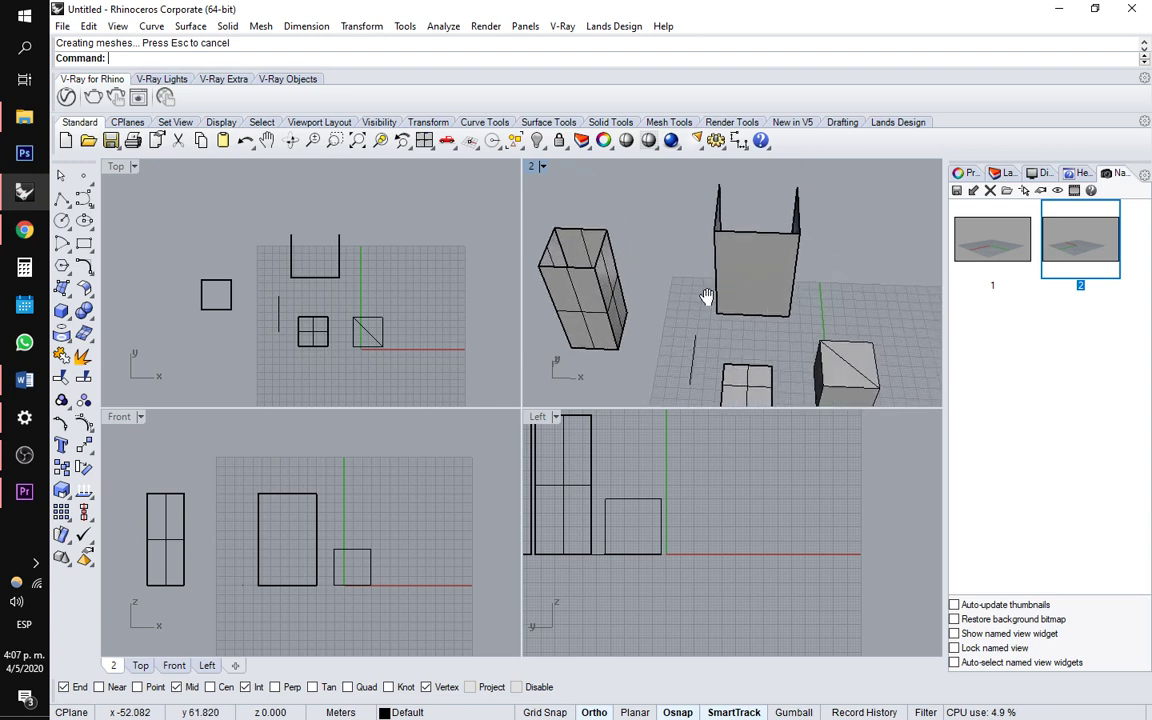
Draw a rectangle in the Top view just below the tall box's outline and turn on its control points
{"action": "left_click", "coordinate": [688, 378]}
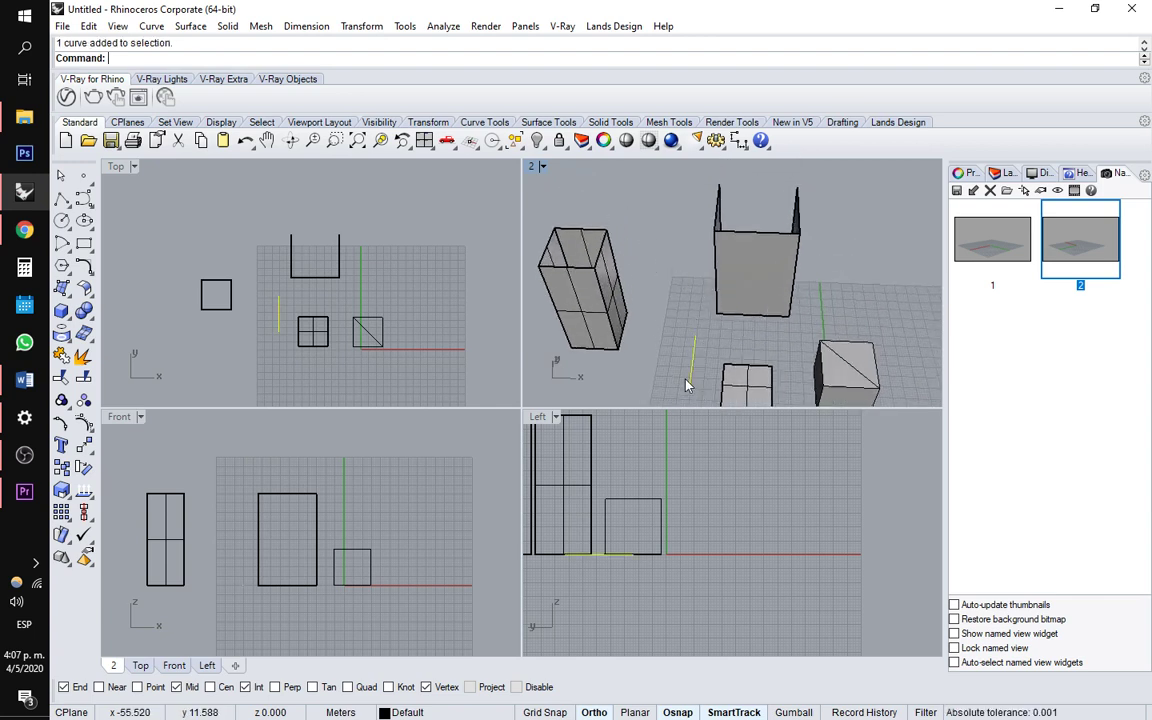
{"action": "left_click", "coordinate": [84, 243]}
{"action": "left_click", "coordinate": [175, 384]}
{"action": "left_click", "coordinate": [236, 343]}
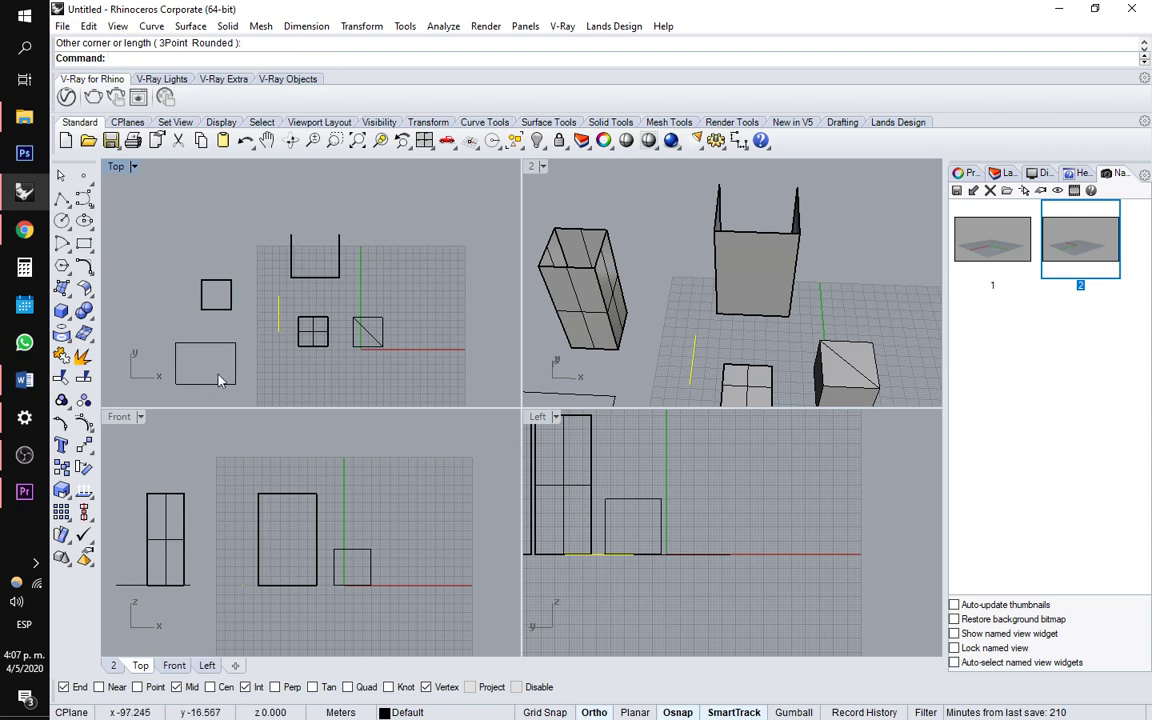
{"action": "right_click_drag", "start_coordinate": [222, 355], "coordinate": [310, 338]}
{"action": "left_click", "coordinate": [305, 329]}
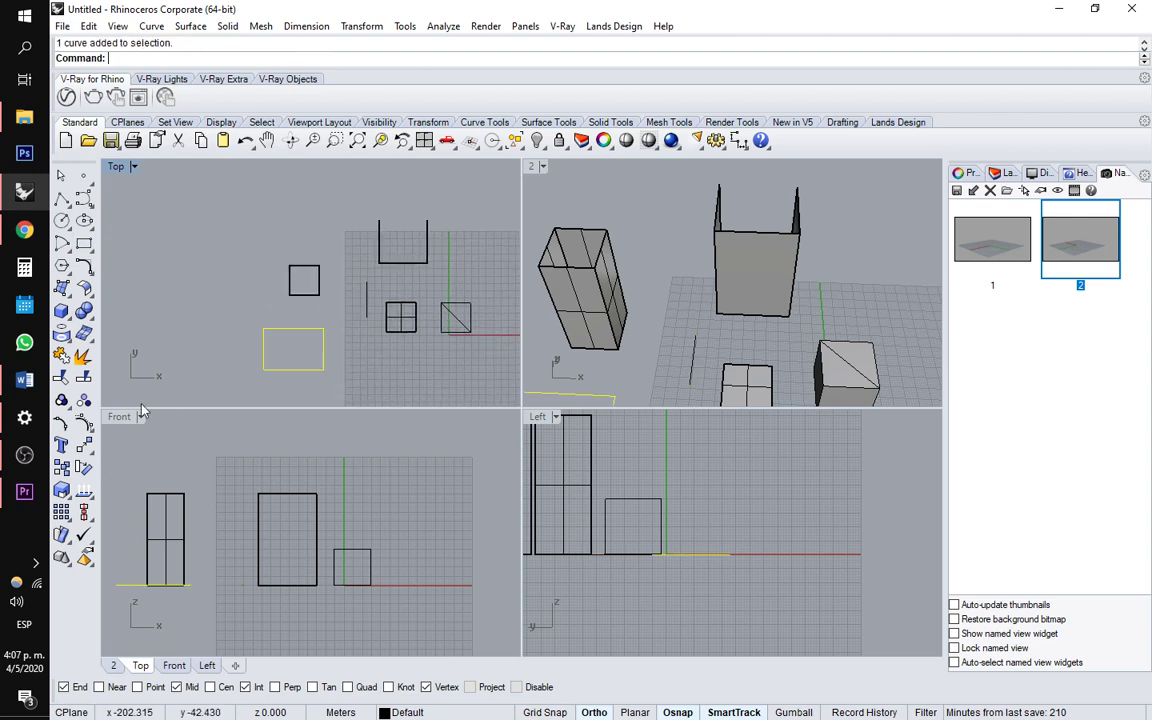
{"action": "left_click", "coordinate": [85, 427]}
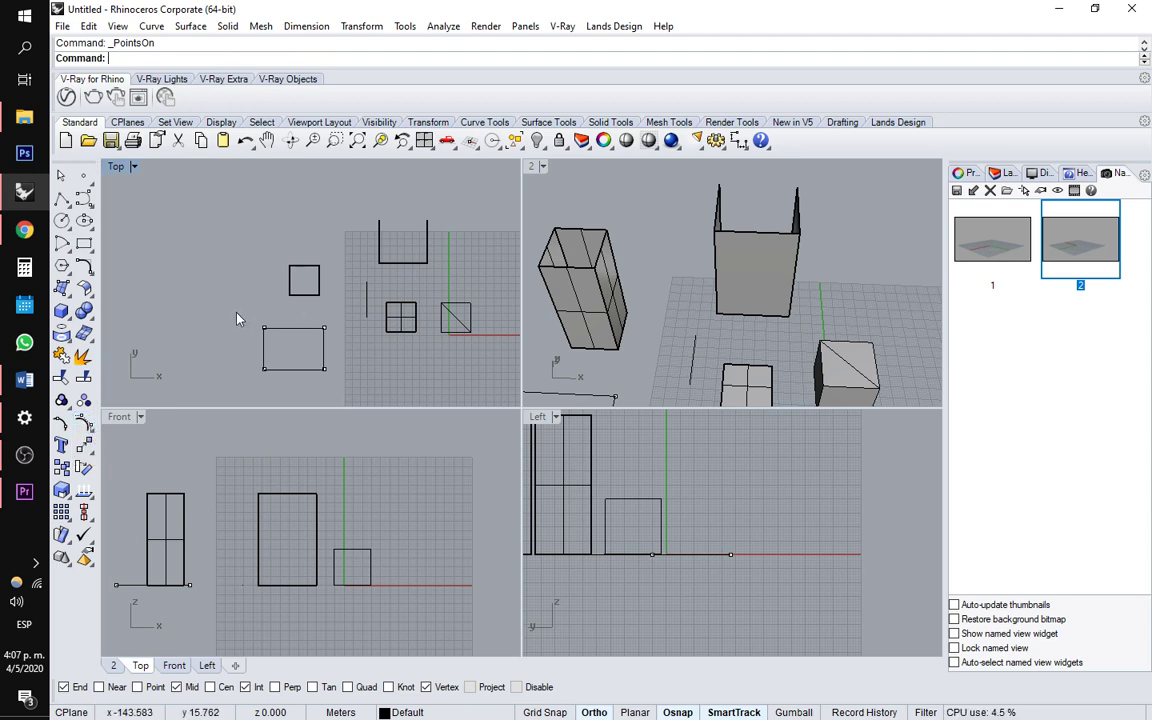
Move the new rectangle's upper-right control point straight down to about halfway along its side
{"action": "left_click_drag", "start_coordinate": [347, 342], "coordinate": [347, 343]}
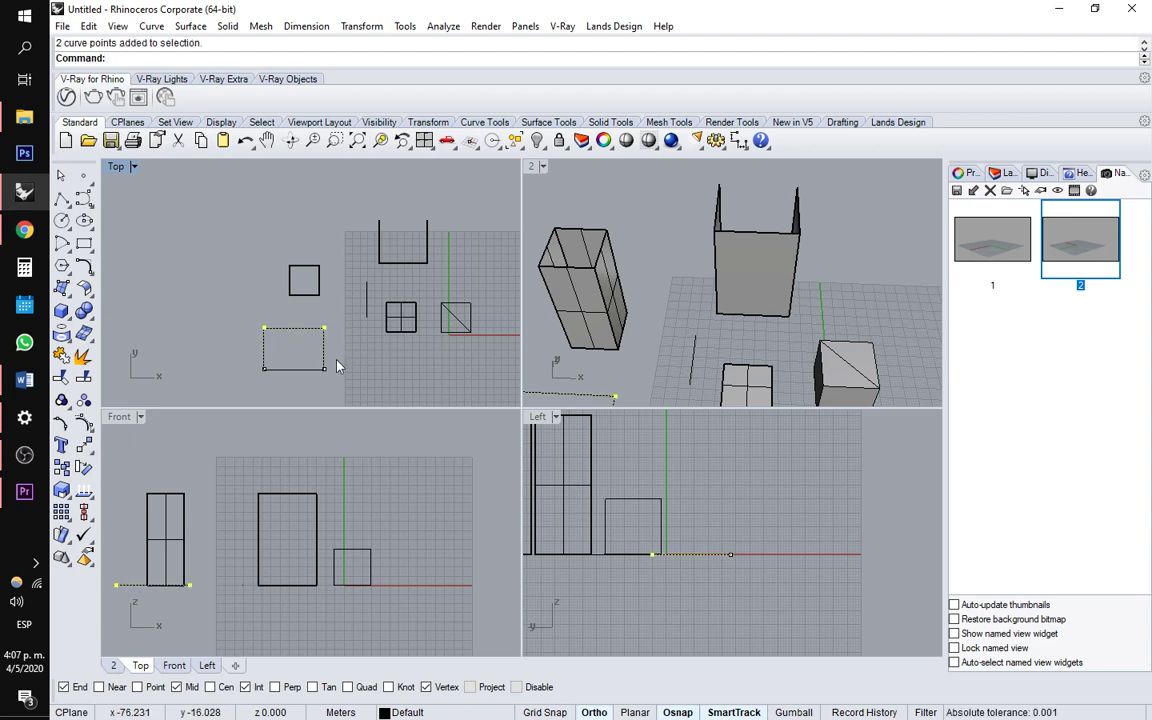
{"action": "scroll", "coordinate": [290, 390], "scroll_direction": "up", "scroll_amount": 8}
{"action": "scroll", "coordinate": [400, 236], "scroll_direction": "down", "scroll_amount": 3}
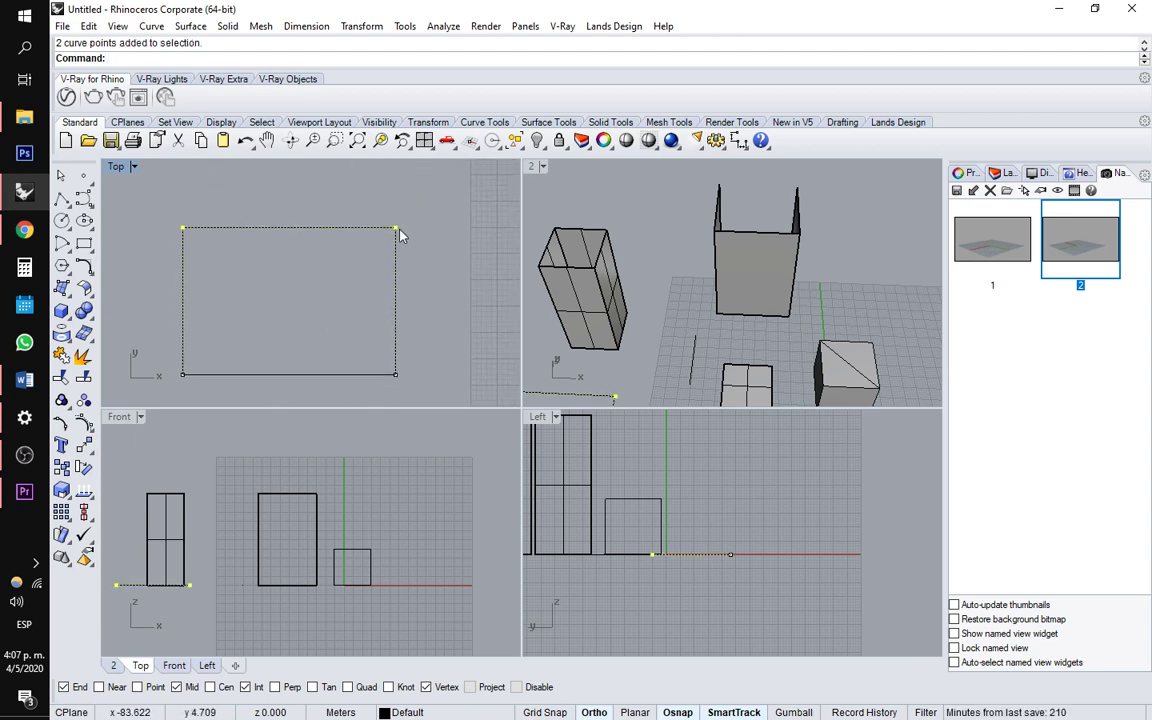
{"action": "left_click_drag", "start_coordinate": [397, 231], "coordinate": [440, 270]}
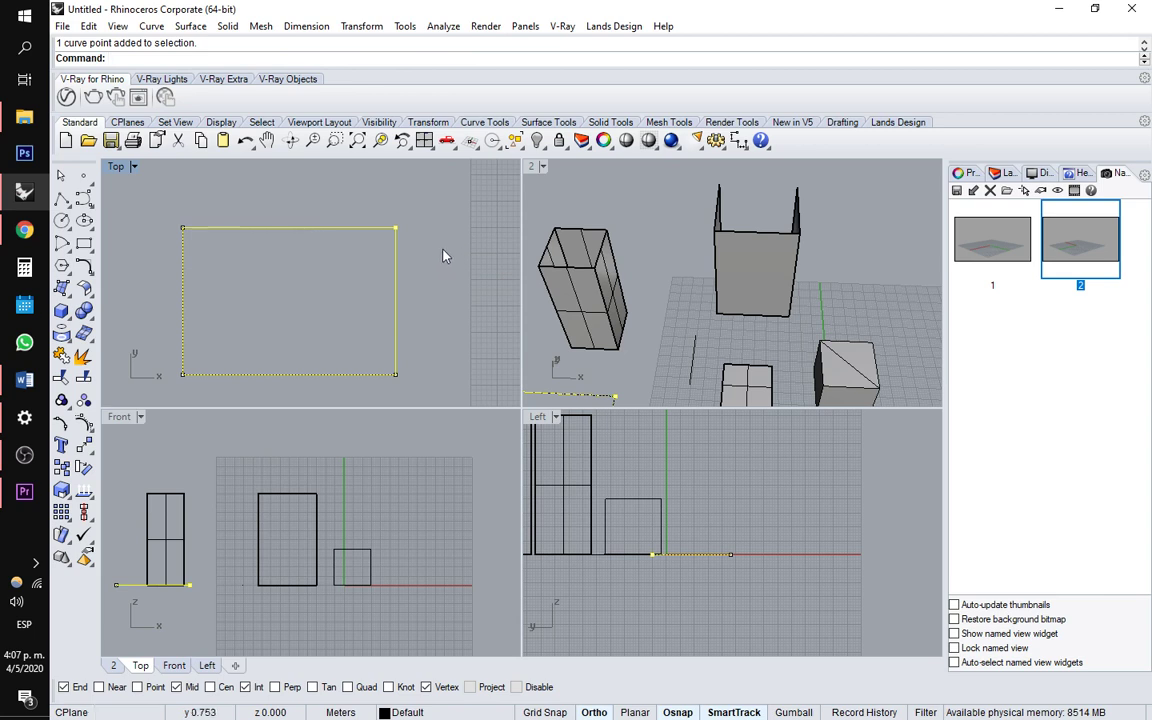
{"action": "key", "text": "Return"}
{"action": "left_click", "coordinate": [396, 228]}
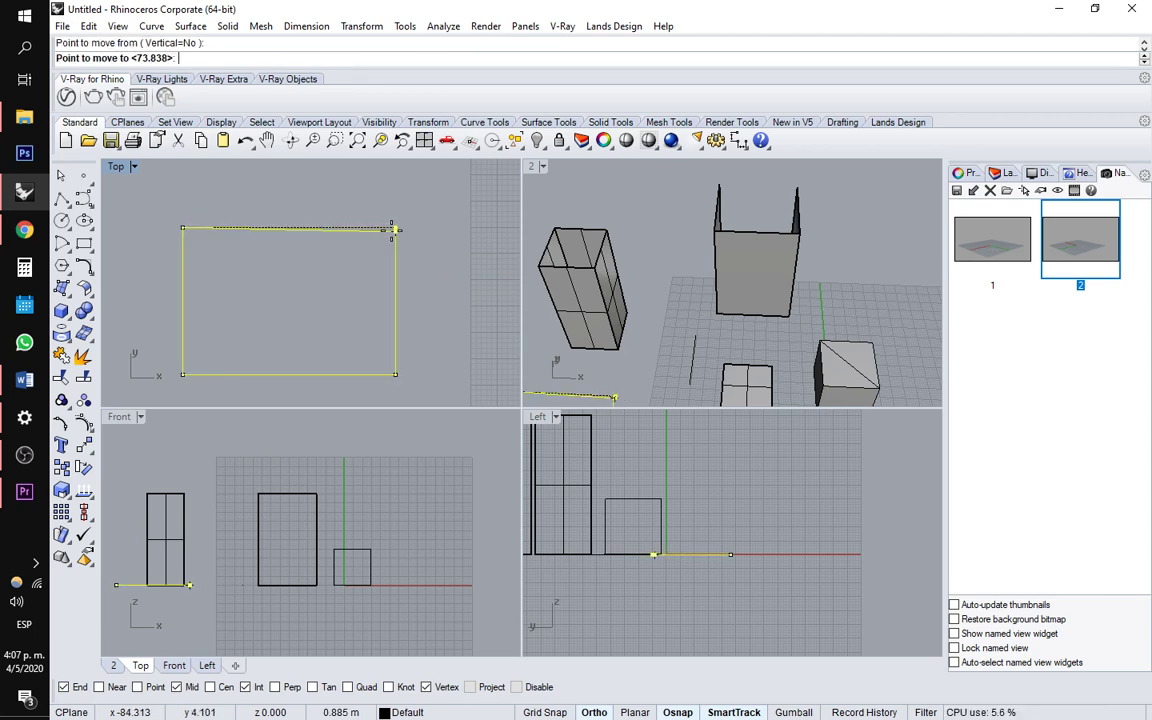
{"action": "left_click", "coordinate": [396, 300]}
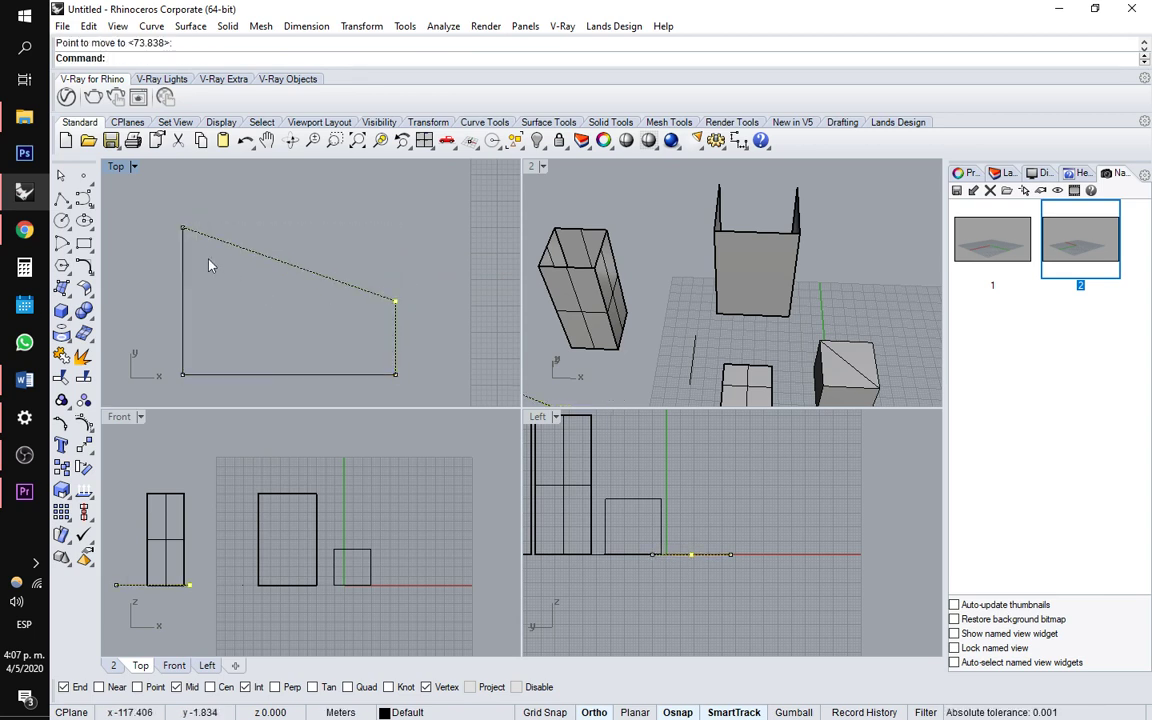
Move the upper-left control point horizontally inward, to nearly the middle of the shape's width
{"action": "left_click_drag", "start_coordinate": [145, 230], "coordinate": [240, 297]}
{"action": "left_click_drag", "start_coordinate": [167, 213], "coordinate": [193, 240]}
{"action": "key", "text": "Return"}
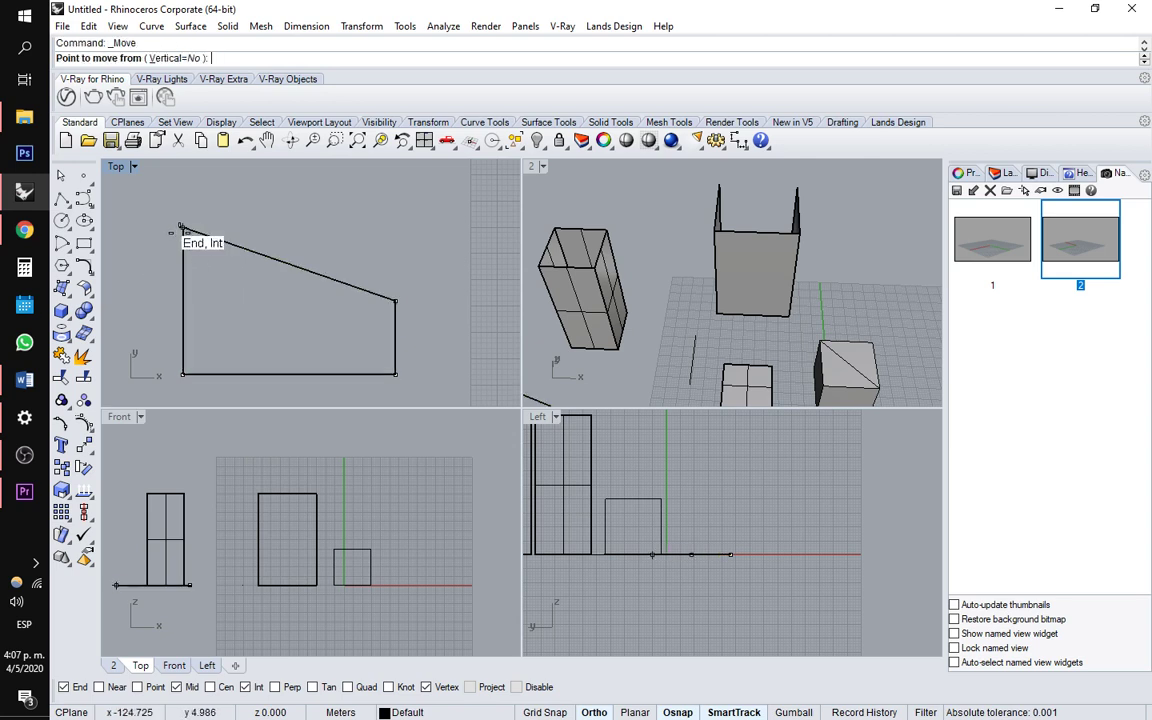
{"action": "left_click", "coordinate": [185, 231]}
{"action": "left_click", "coordinate": [278, 200]}
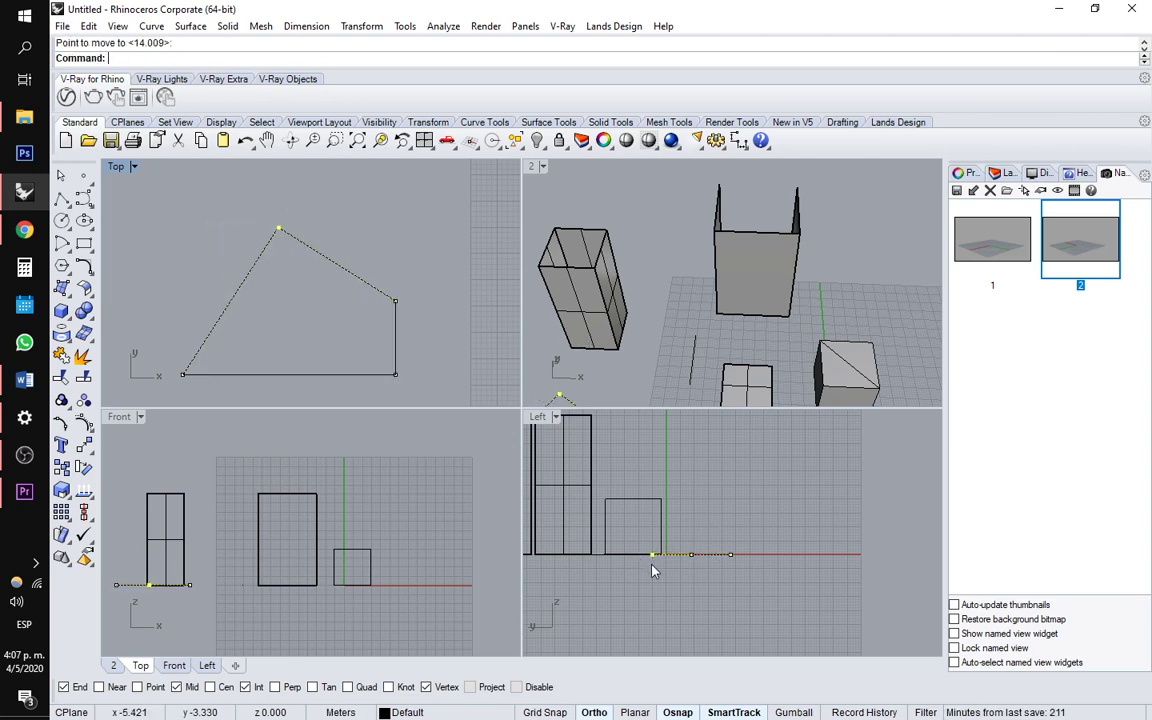
Raise the two moved control points vertically about 14 m in the Left view and leave point editing
{"action": "left_click_drag", "start_coordinate": [635, 538], "coordinate": [707, 586]}
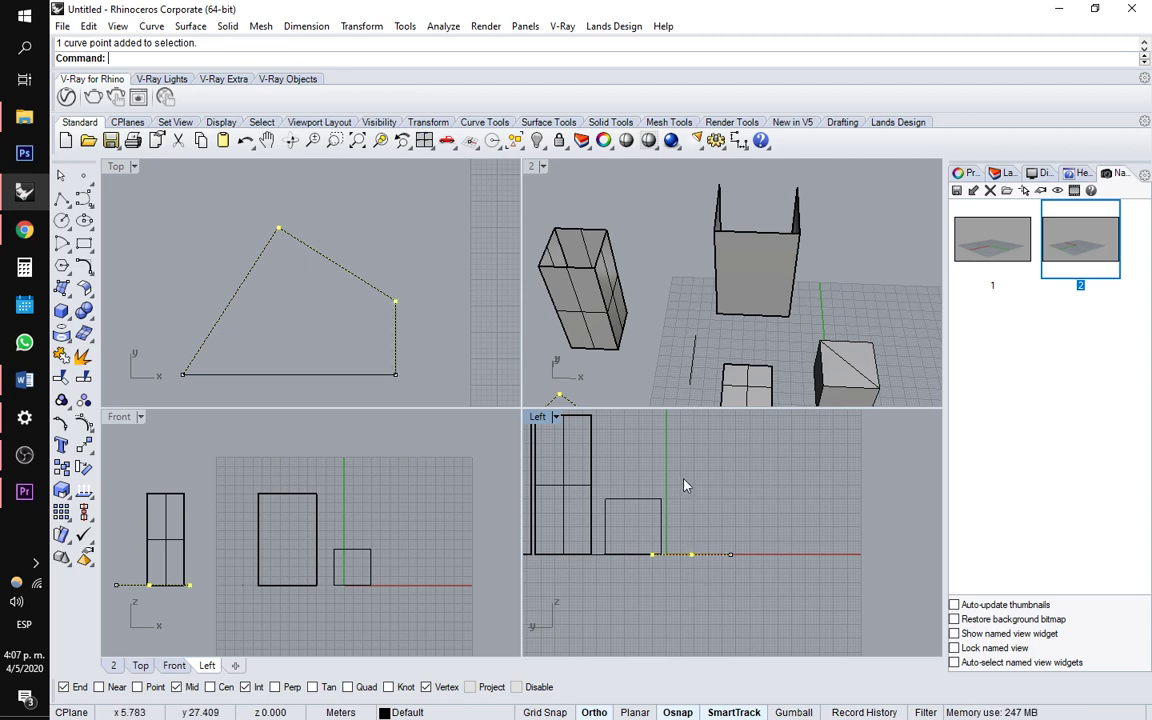
{"action": "key", "text": "Return"}
{"action": "left_click", "coordinate": [691, 554]}
{"action": "left_click", "coordinate": [700, 516]}
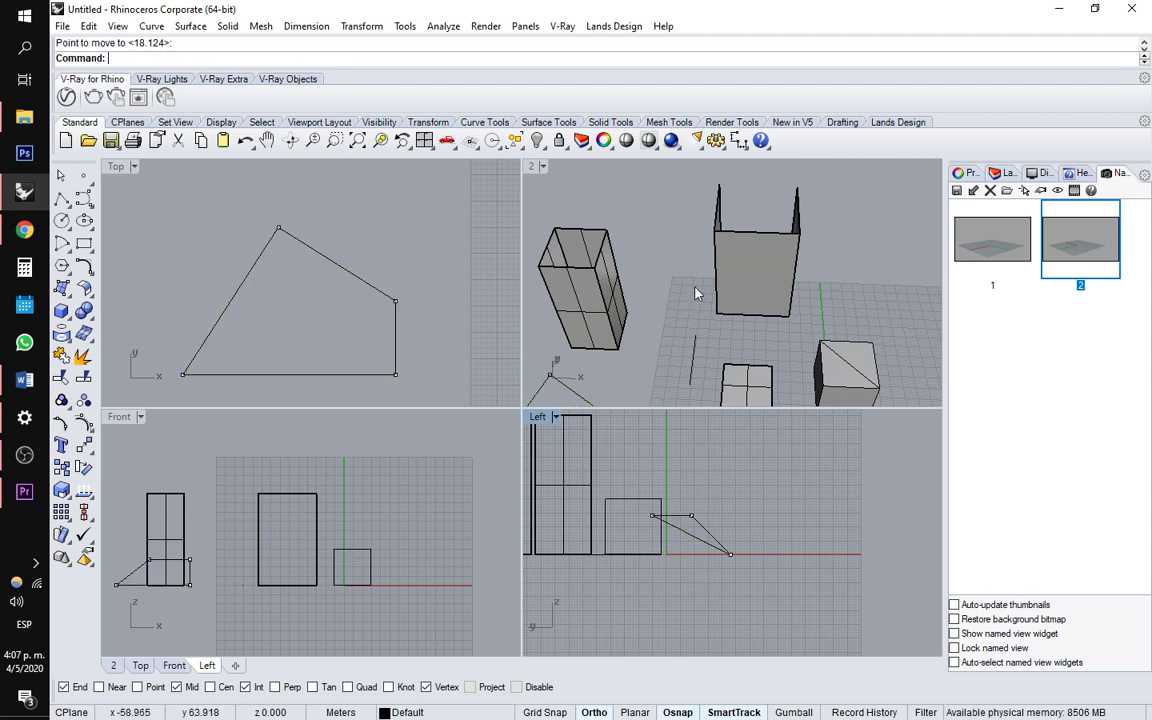
{"action": "key", "text": "Escape"}
Select the deformed four-sided curve in the perspective view and try to create a surface from it with Planar Curves
{"action": "scroll", "coordinate": [695, 288], "scroll_direction": "down", "scroll_amount": 9}
{"action": "scroll", "coordinate": [660, 350], "scroll_direction": "up", "scroll_amount": 8}
{"action": "right_click_drag", "start_coordinate": [684, 257], "coordinate": [930, 406]}
{"action": "scroll", "coordinate": [781, 222], "scroll_direction": "up", "scroll_amount": 6}
{"action": "right_click_drag", "start_coordinate": [771, 280], "coordinate": [746, 319], "text": "shift"}
{"action": "left_click", "coordinate": [736, 324]}
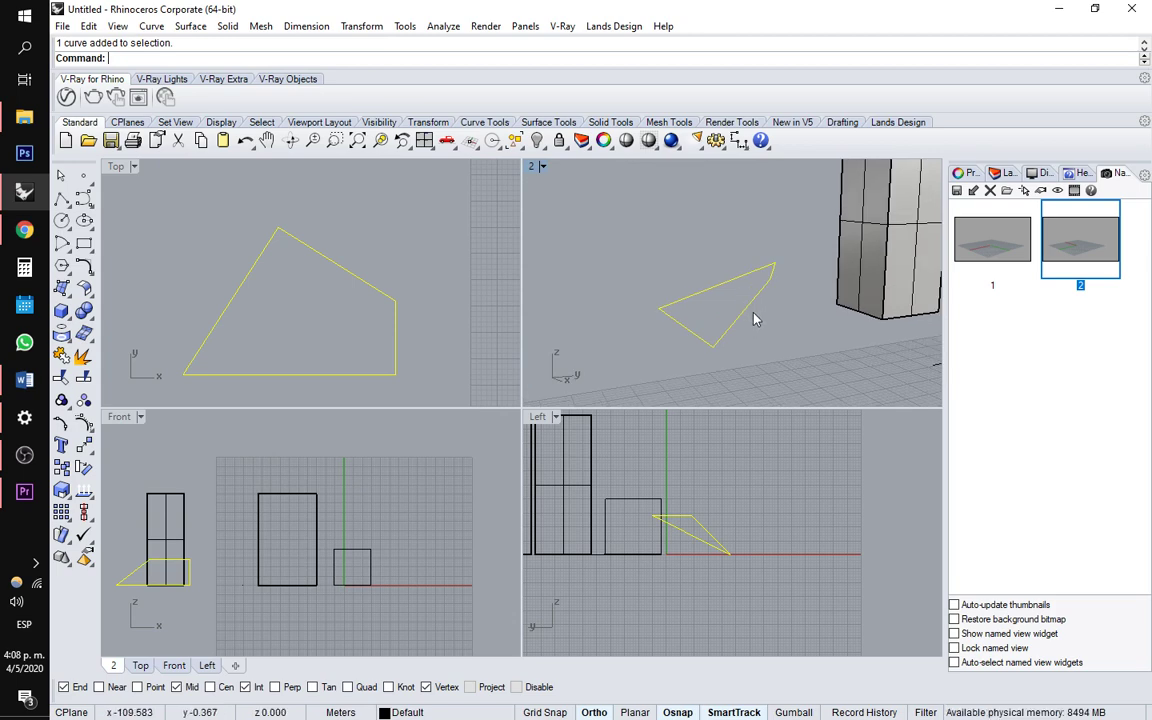
{"action": "left_click", "coordinate": [227, 26]}
{"action": "mouse_move", "coordinate": [203, 30]}
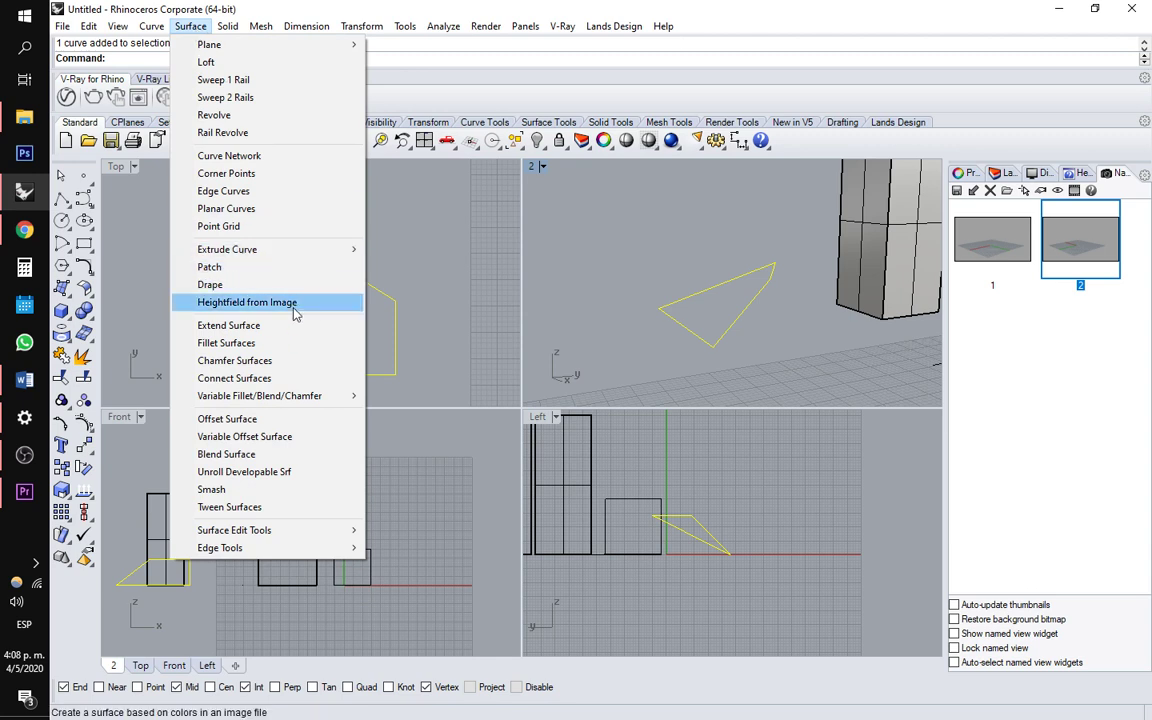
{"action": "left_click", "coordinate": [258, 212]}
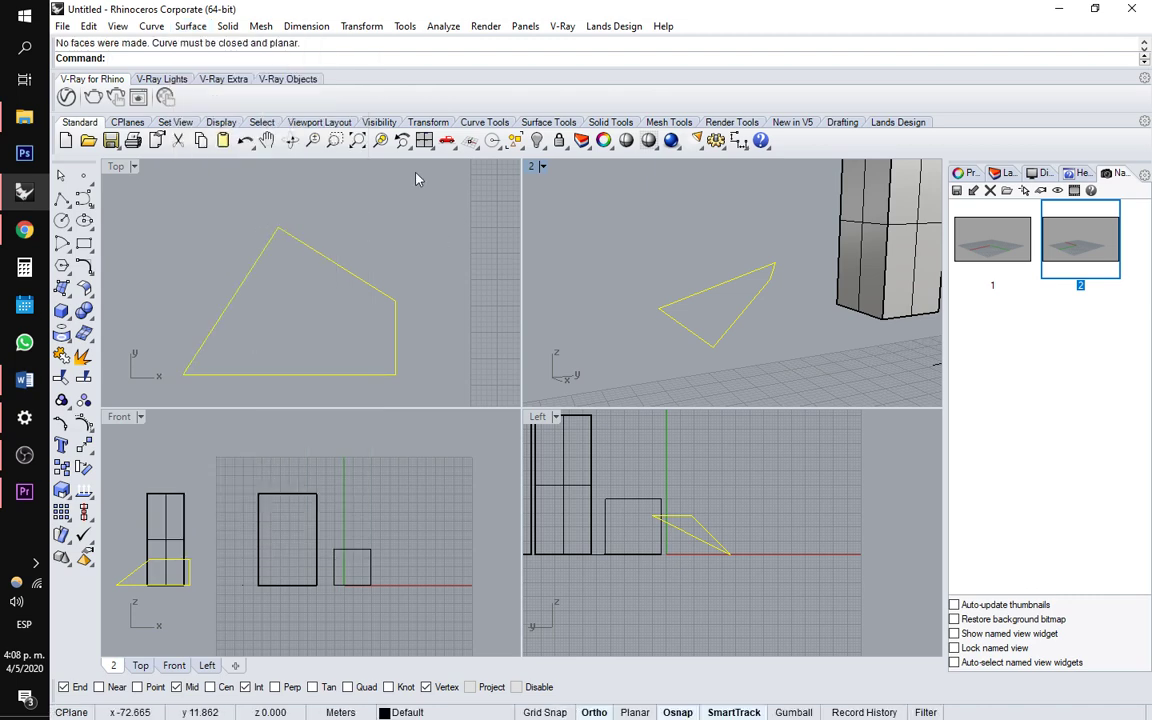
Create a Patch surface from the non-planar curve with 10 U spans and 10 V spans, and deselect it
{"action": "left_click", "coordinate": [187, 27]}
{"action": "left_click", "coordinate": [200, 30]}
{"action": "left_click", "coordinate": [201, 31]}
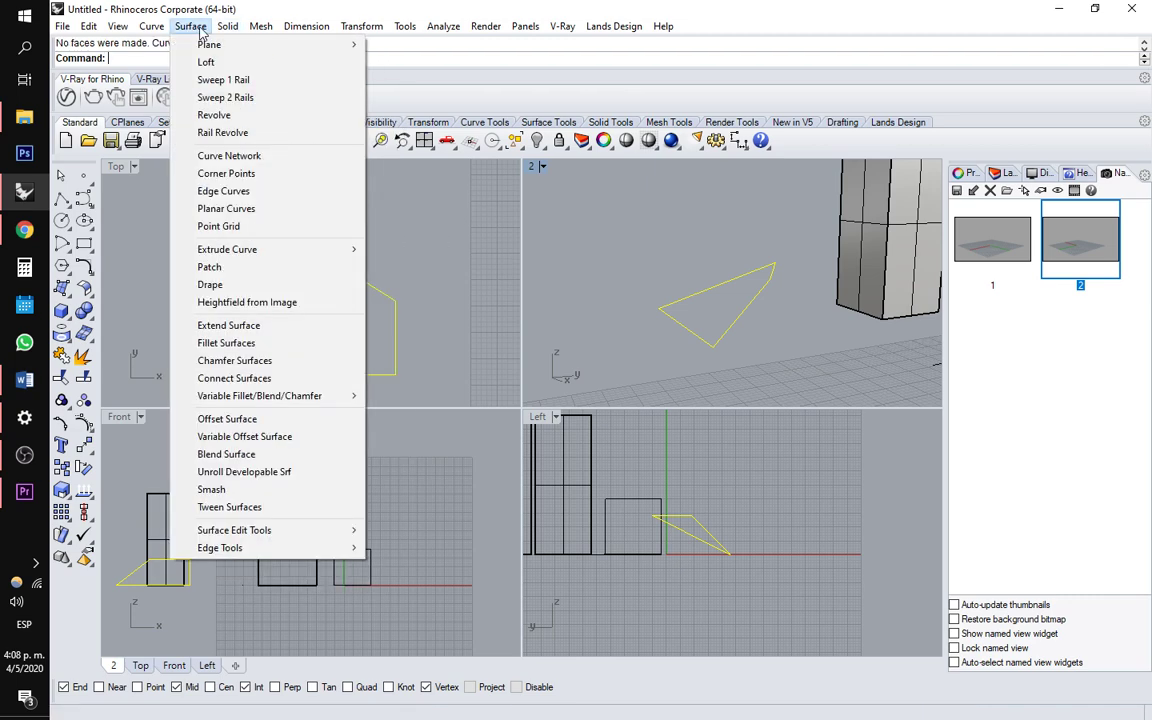
{"action": "left_click", "coordinate": [296, 267]}
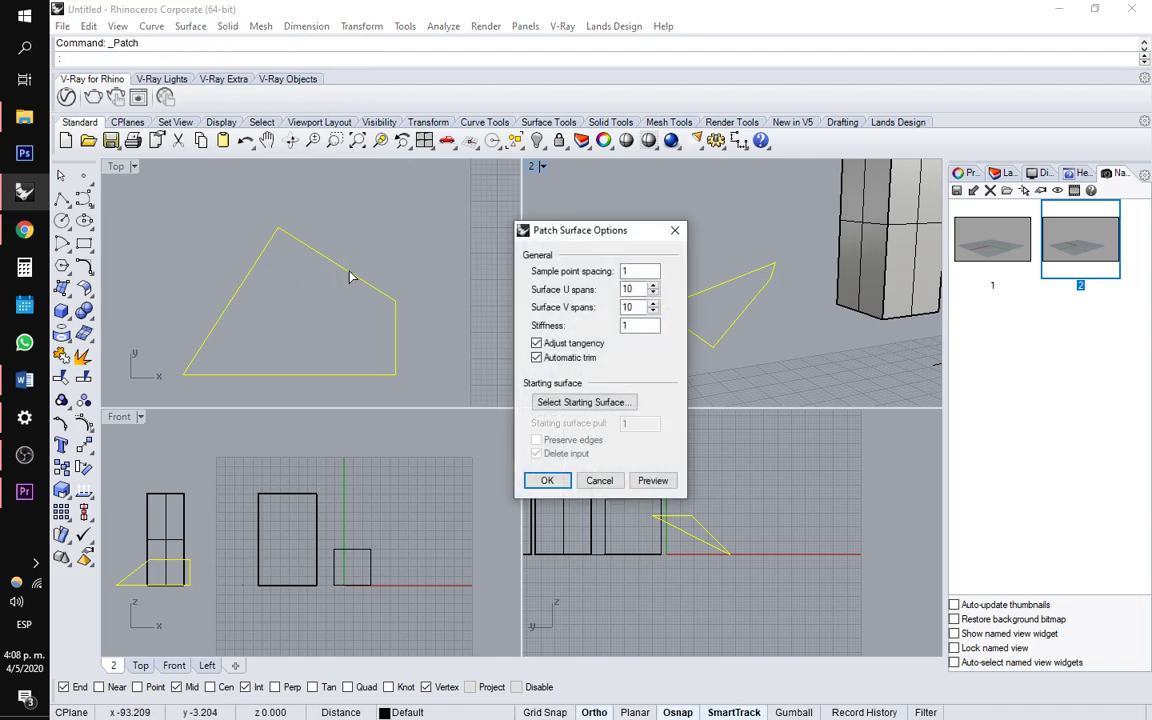
{"action": "left_click", "coordinate": [560, 483]}
{"action": "right_click_drag", "start_coordinate": [581, 299], "coordinate": [678, 286]}
{"action": "key", "text": "Escape"}
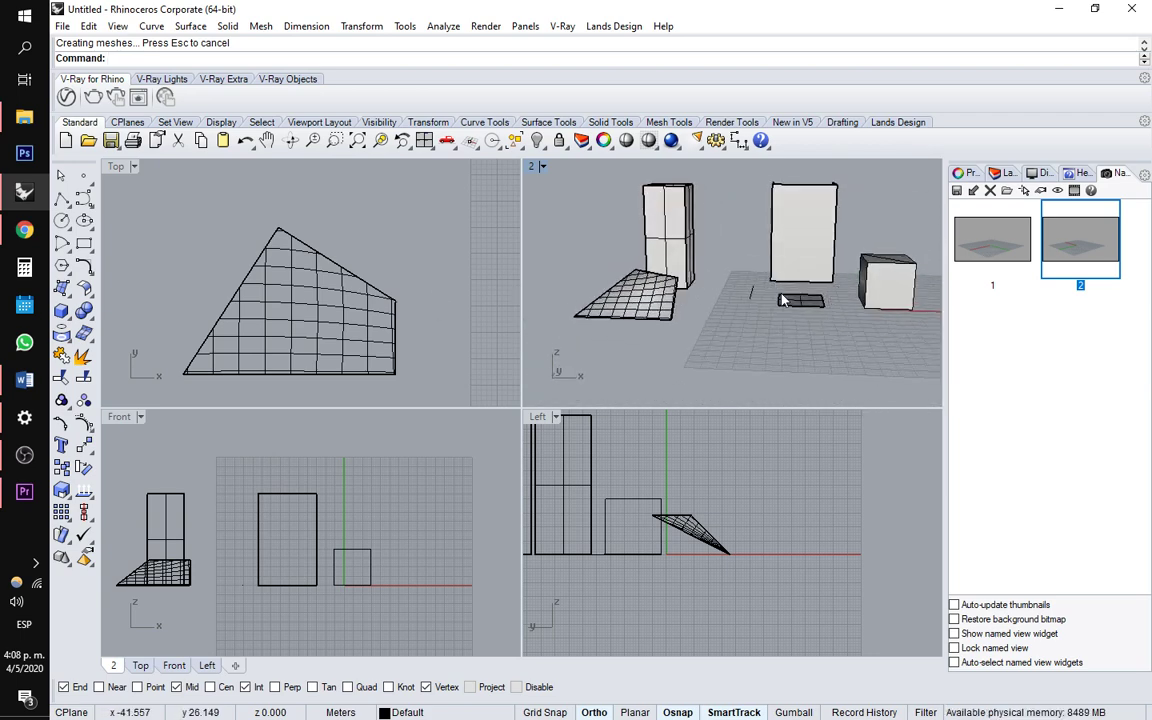
Rotate the patch surface by 45 degrees in the Top view about its lower-left corner, referencing its upper corner with Ortho off, and deselect it
{"action": "left_click", "coordinate": [751, 290]}
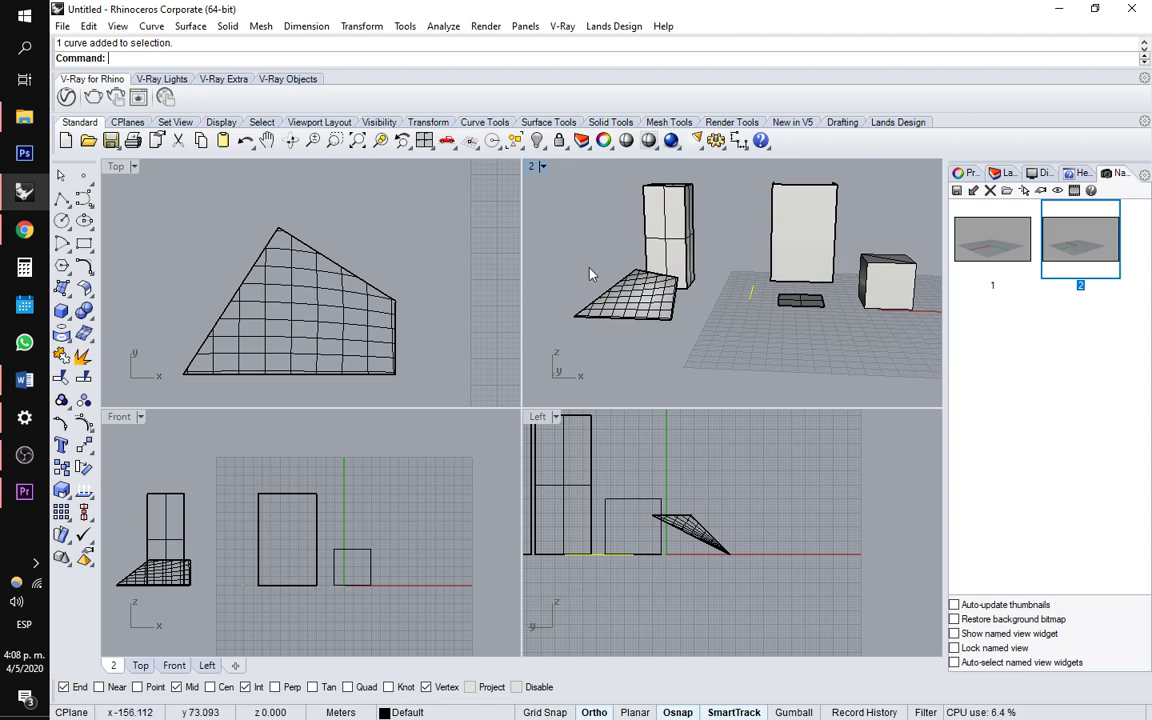
{"action": "right_click_drag", "start_coordinate": [670, 310], "coordinate": [697, 321]}
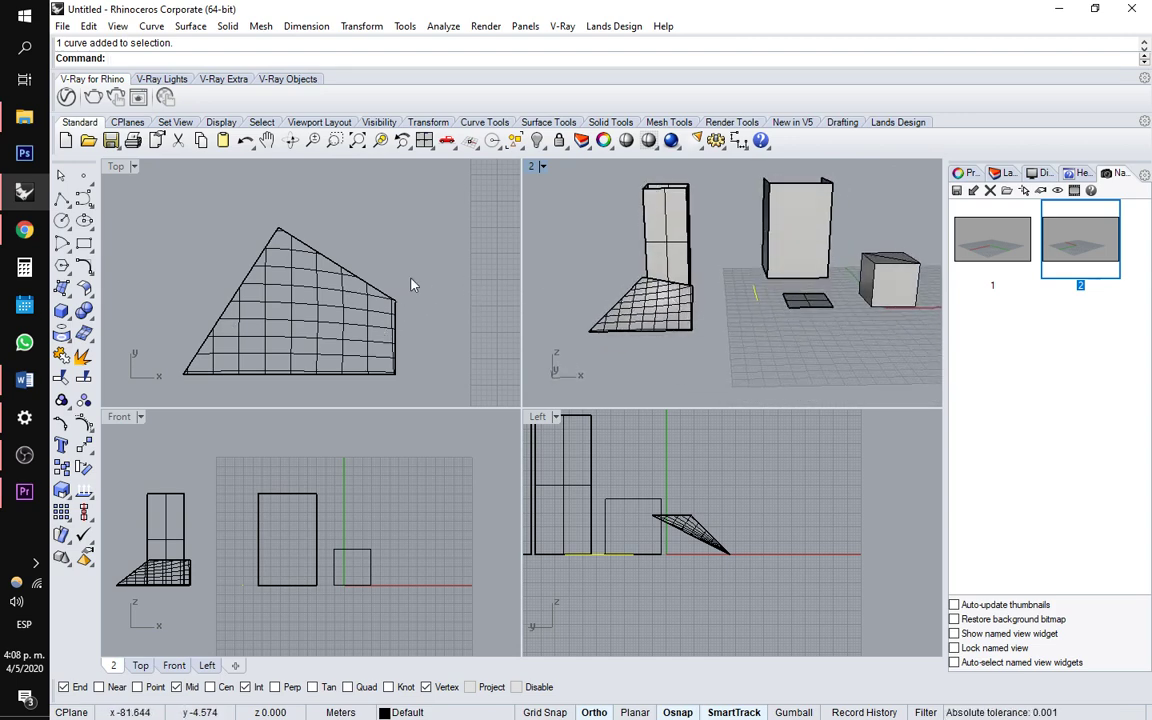
{"action": "left_click", "coordinate": [655, 312]}
{"action": "left_click", "coordinate": [676, 330]}
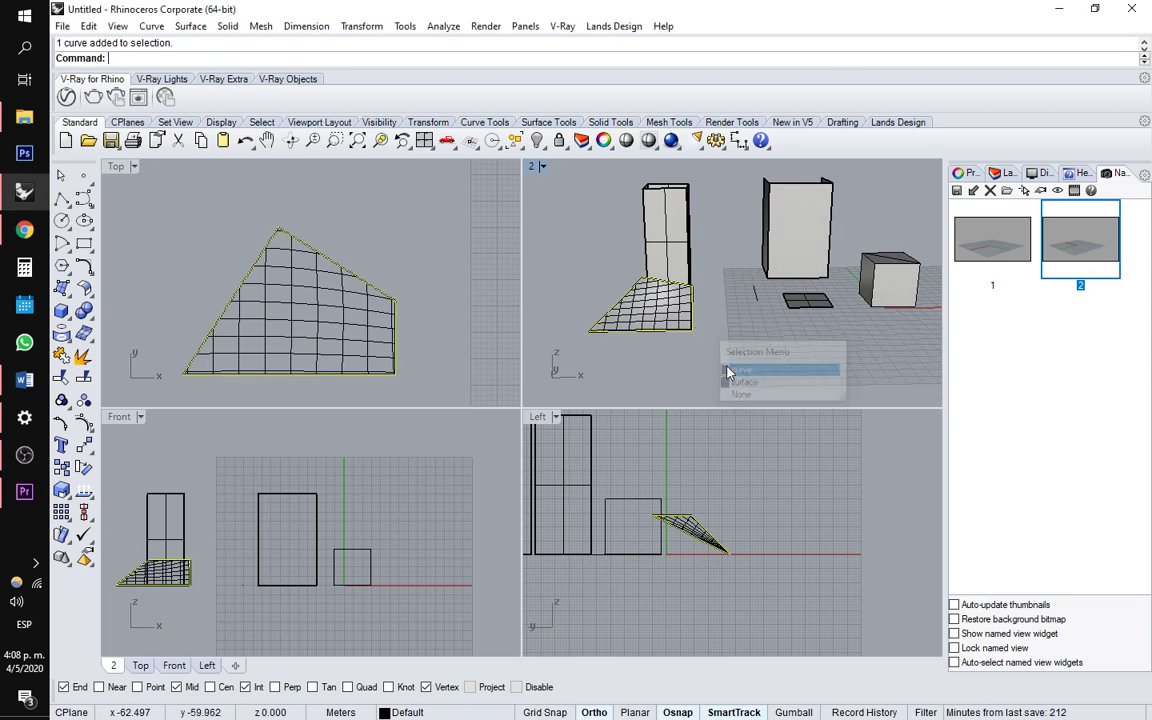
{"action": "left_click", "coordinate": [320, 314]}
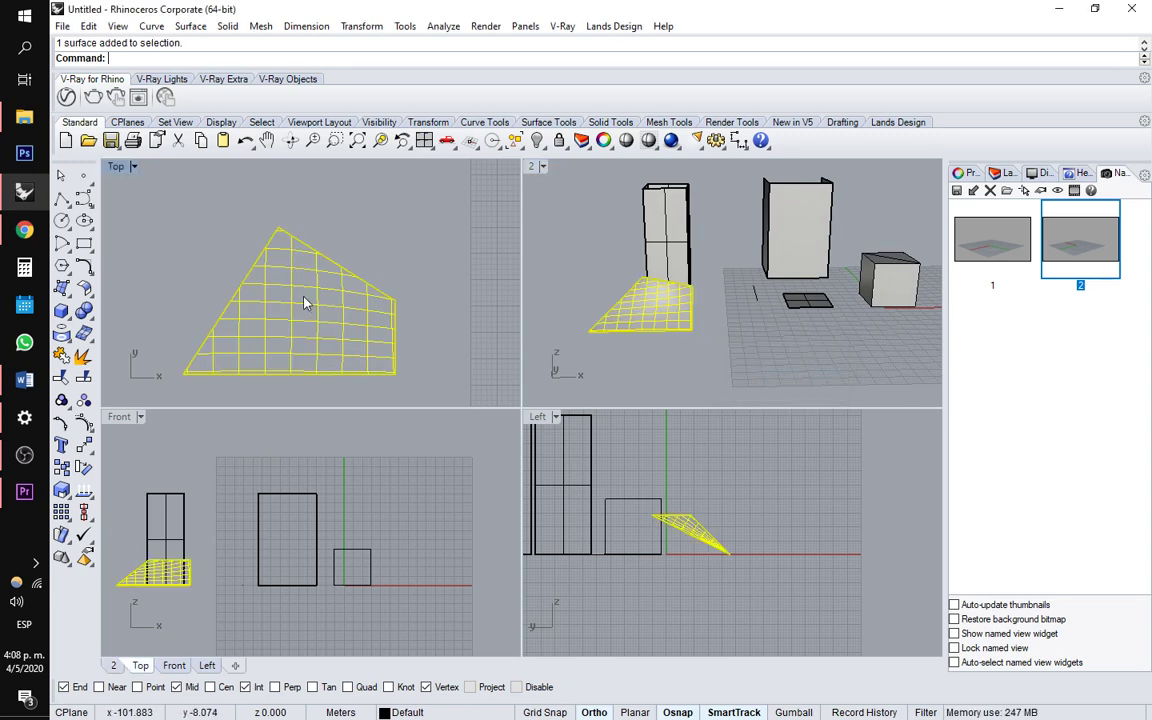
{"action": "type", "text": "otate"}
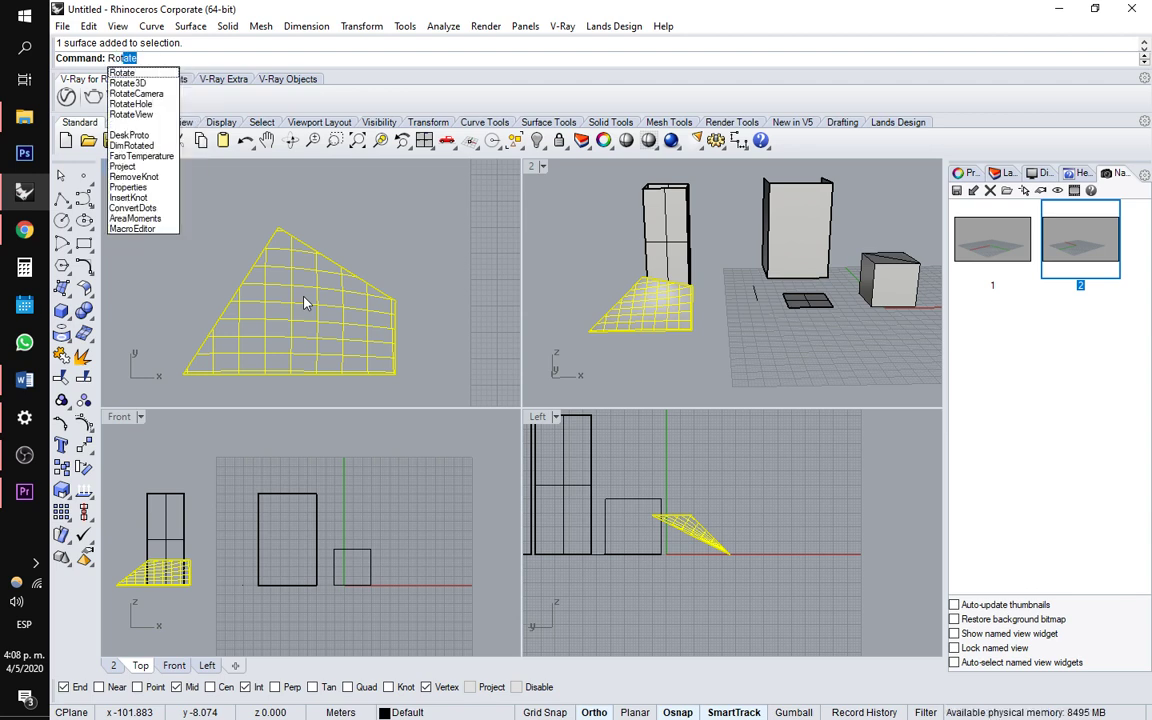
{"action": "key", "text": "Return"}
{"action": "right_click_drag", "start_coordinate": [166, 357], "coordinate": [290, 256]}
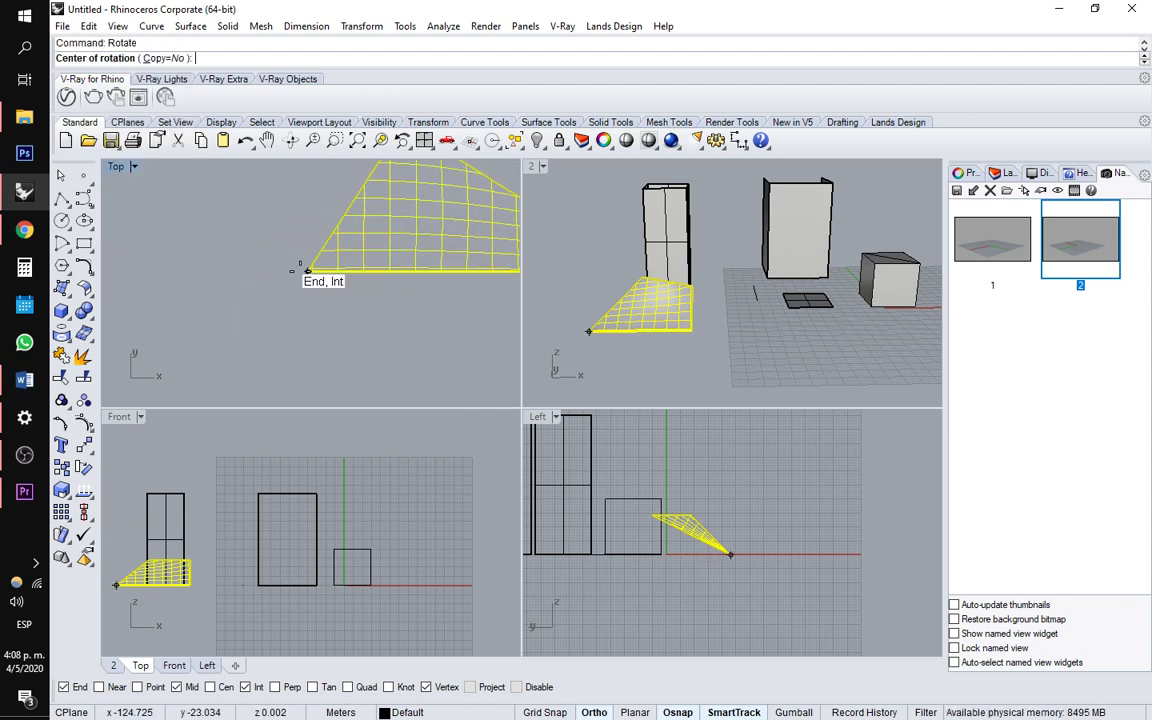
{"action": "left_click", "coordinate": [303, 268]}
{"action": "right_click_drag", "start_coordinate": [308, 178], "coordinate": [304, 258]}
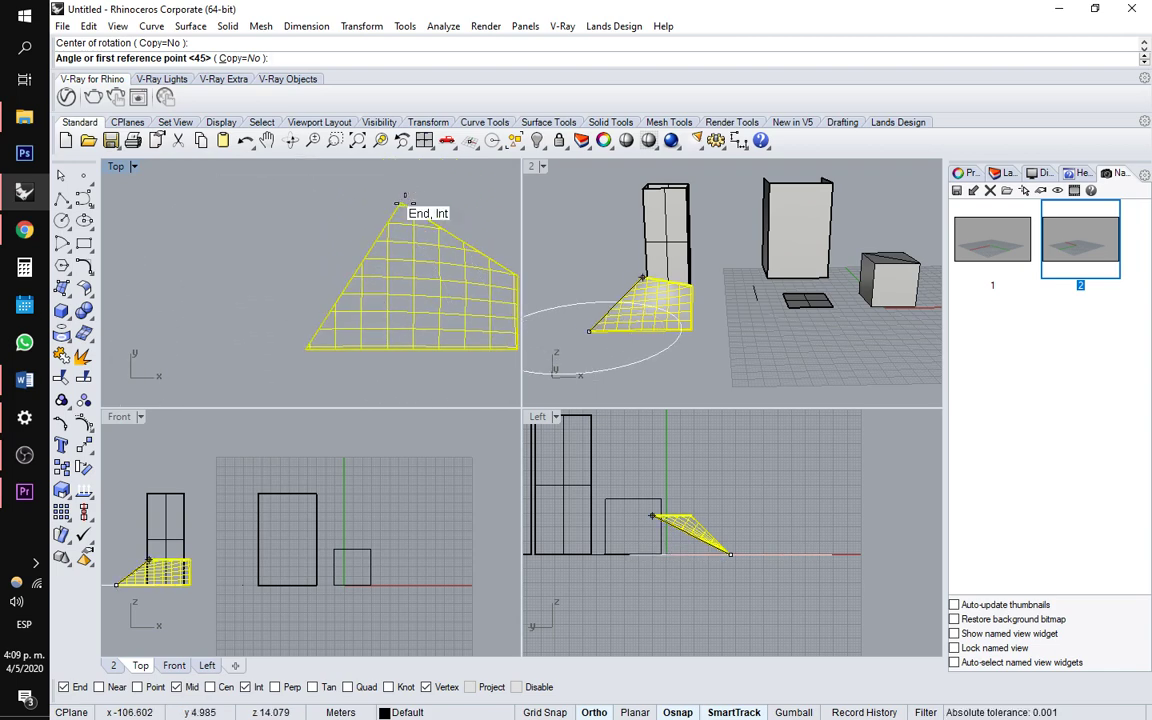
{"action": "left_click", "coordinate": [399, 203]}
{"action": "key", "text": "F8"}
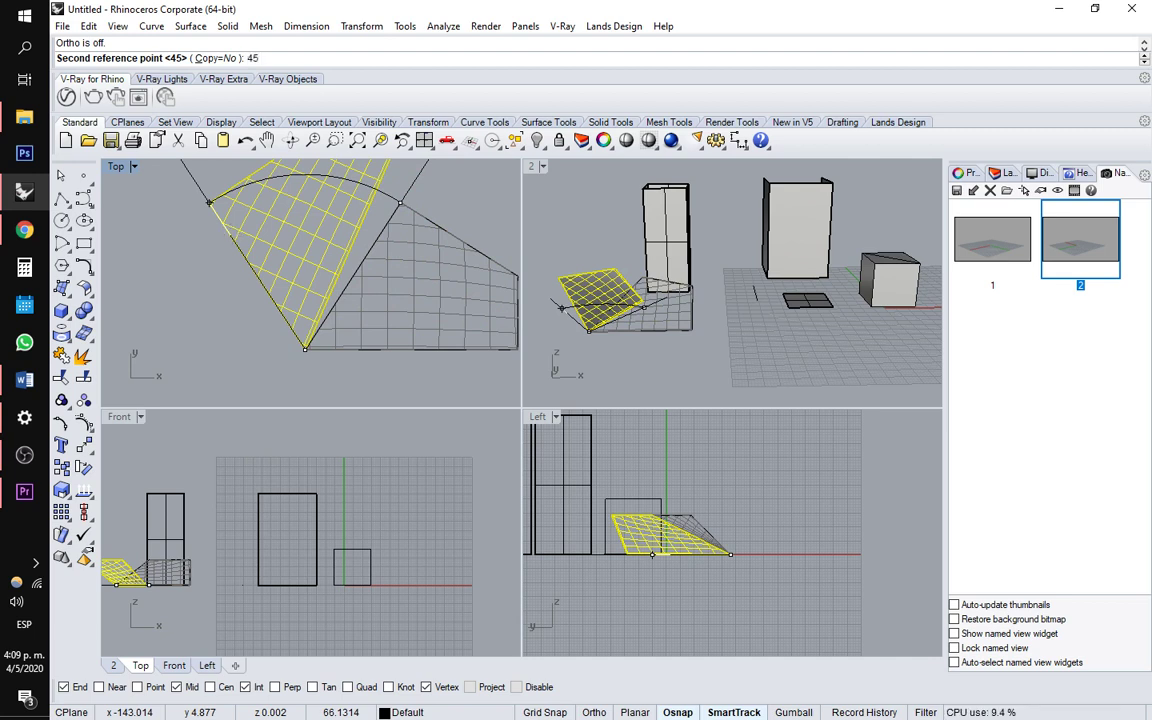
{"action": "key", "text": "Return"}
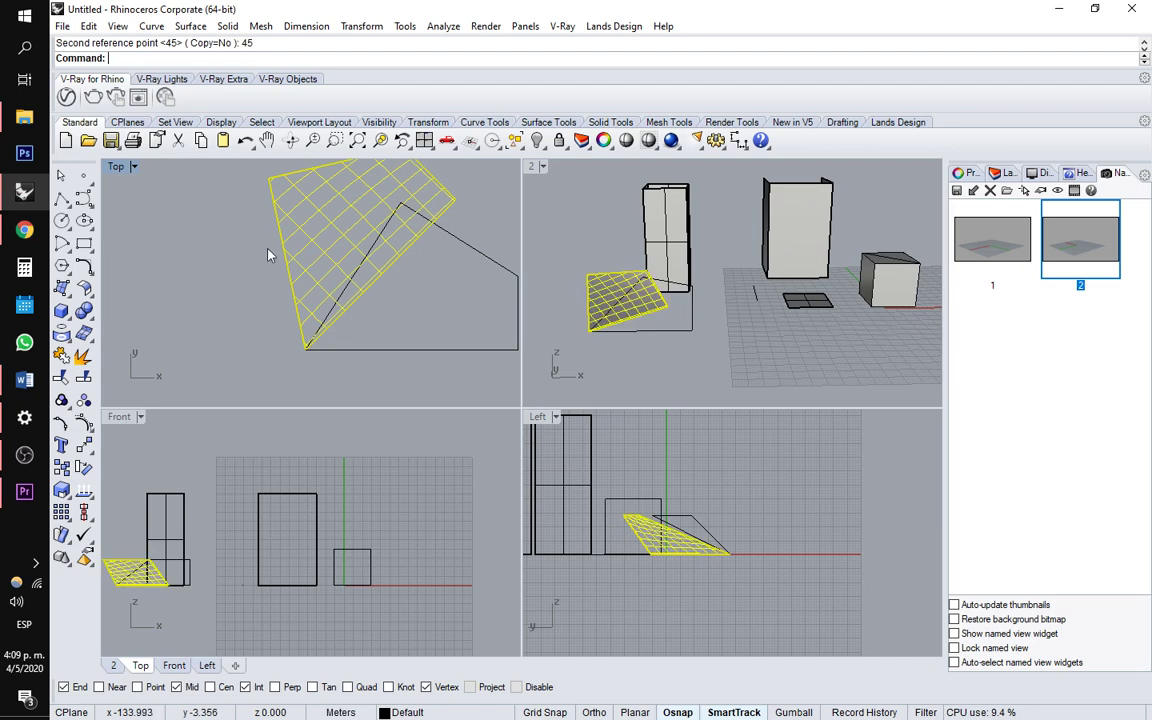
{"action": "left_click", "coordinate": [417, 307]}
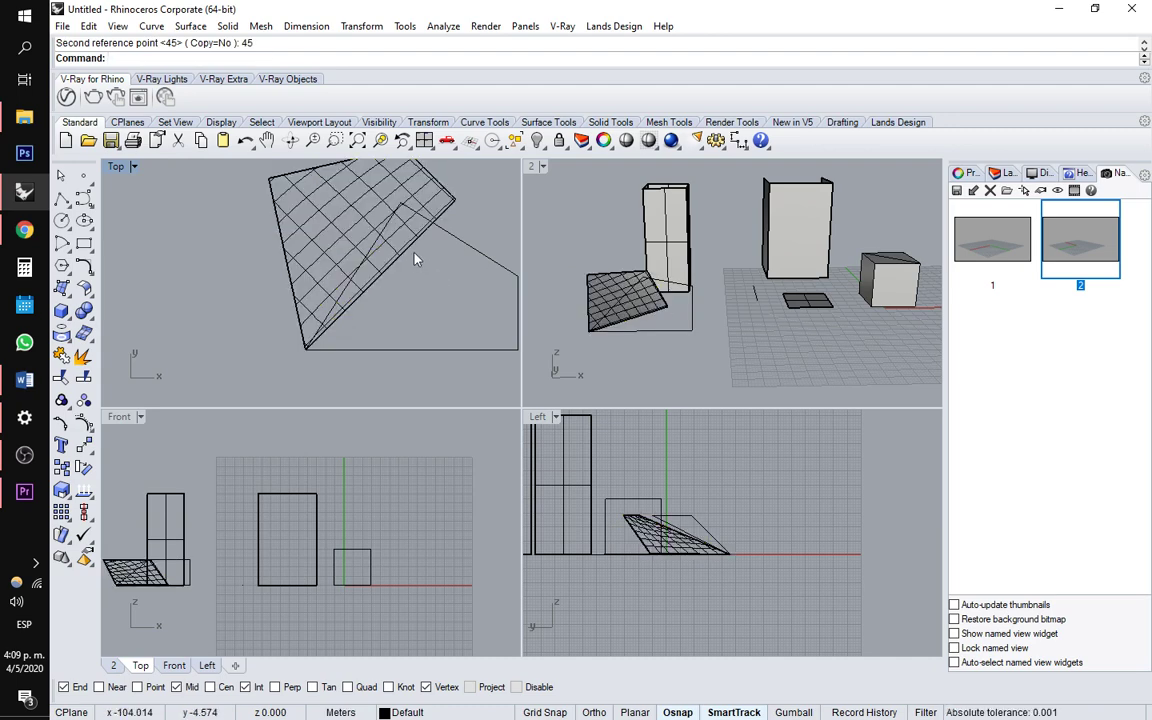
Mirror the rotated patch surface without copying across a vertical line through its upper-left corner in the Top view
{"action": "left_click", "coordinate": [305, 250]}
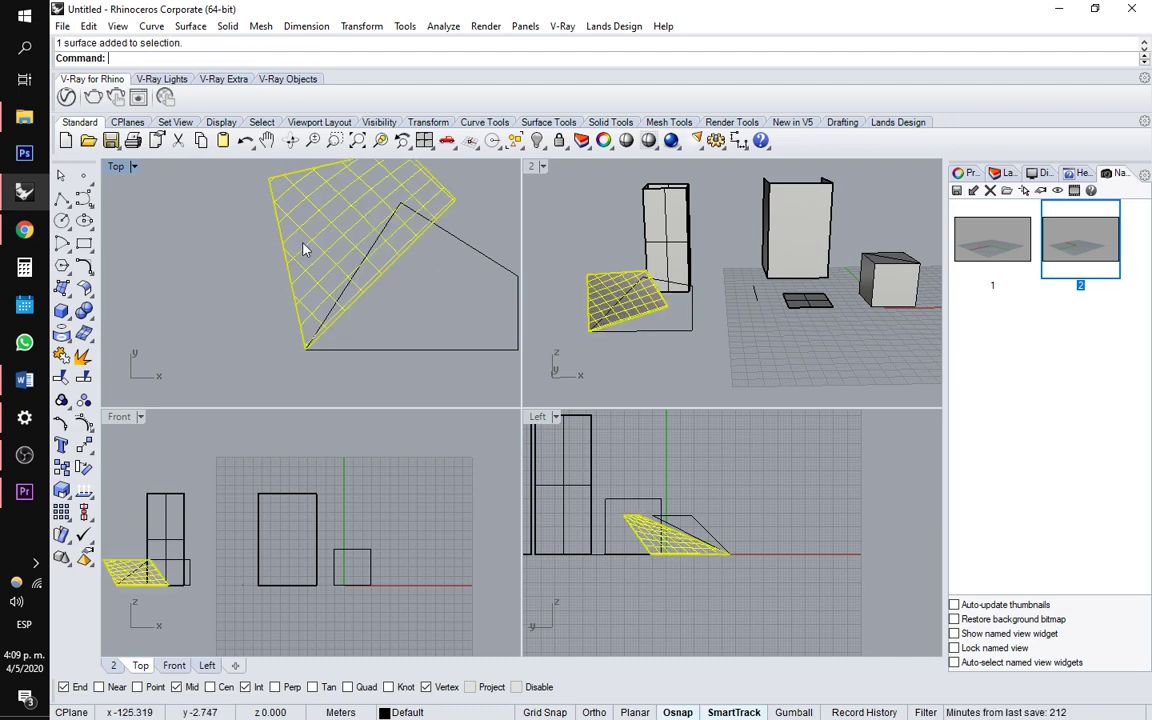
{"action": "key", "text": "Return"}
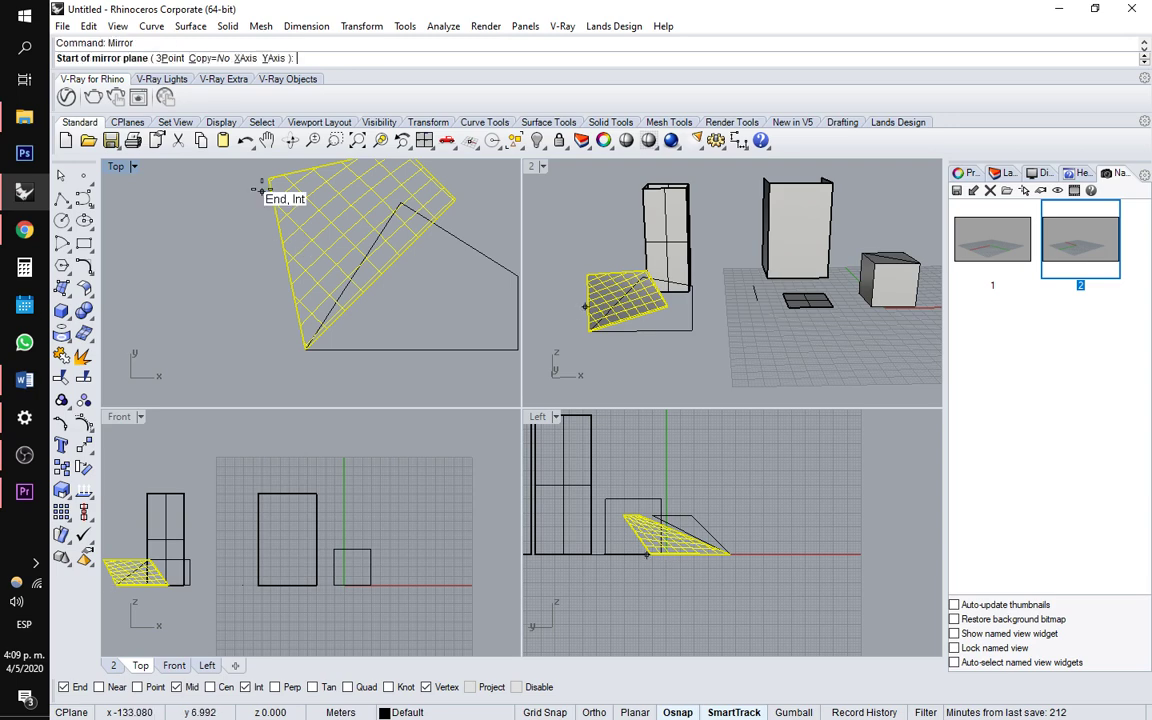
{"action": "left_click", "coordinate": [268, 178]}
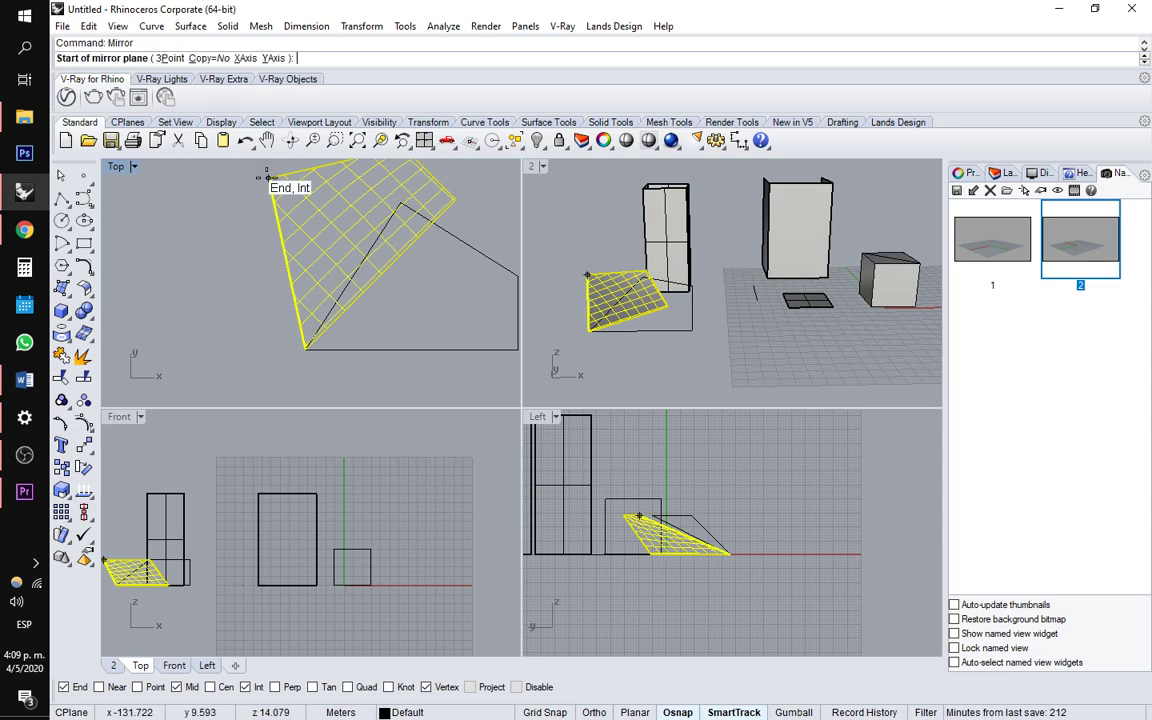
{"action": "left_click", "coordinate": [250, 292]}
{"action": "scroll", "coordinate": [259, 283], "scroll_direction": "down", "scroll_amount": 4}
{"action": "scroll", "coordinate": [291, 320], "scroll_direction": "up", "scroll_amount": 4}
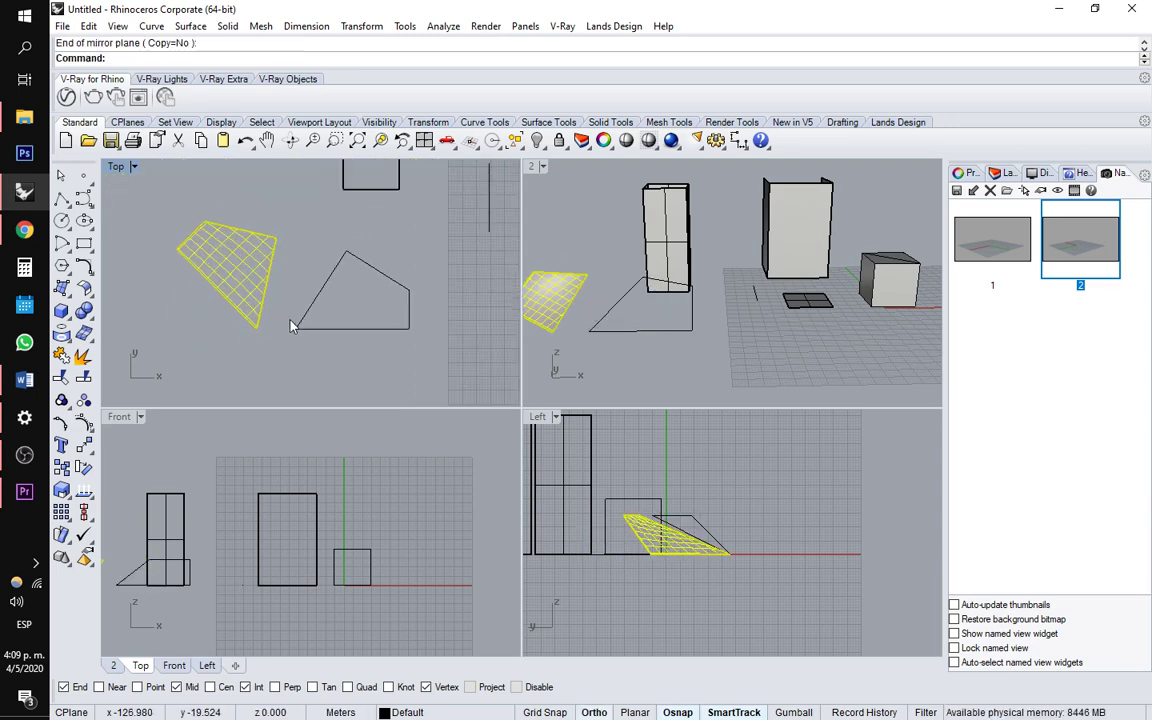
Mirror the surface with Copy set to Yes across a vertical line through its leftmost corner, and deselect the result
{"action": "key", "text": "Return"}
{"action": "left_click", "coordinate": [150, 232]}
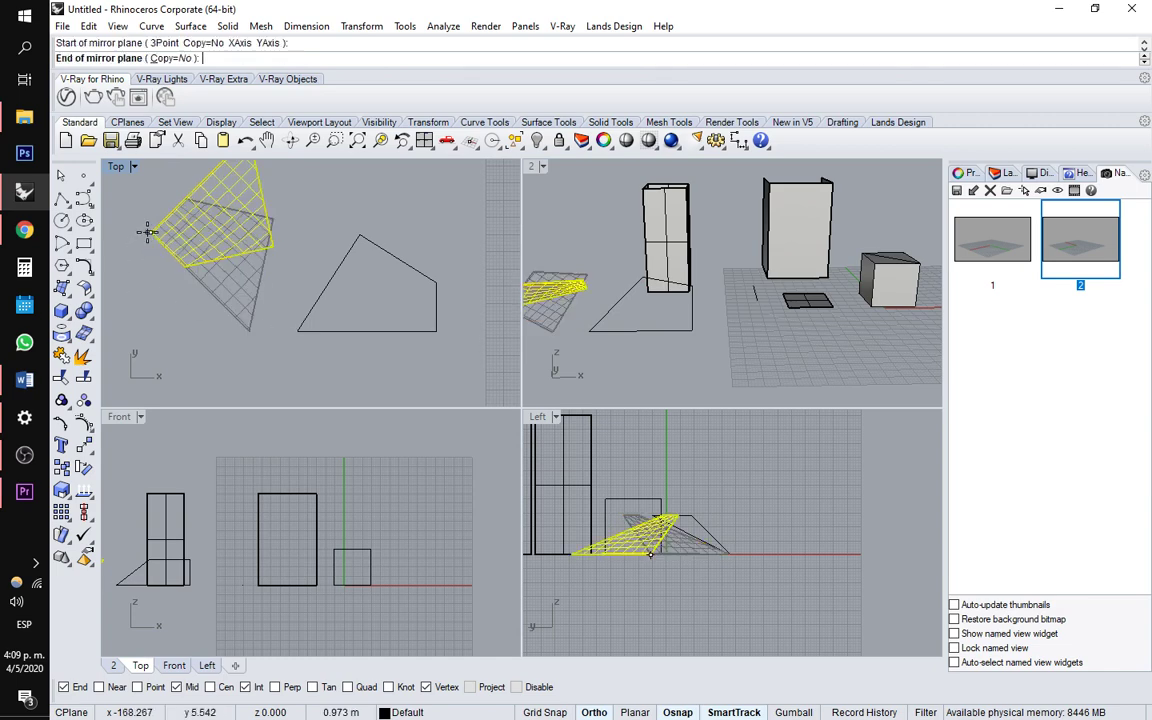
{"action": "right_click_drag", "start_coordinate": [152, 323], "coordinate": [346, 311]}
{"action": "left_click", "coordinate": [163, 58]}
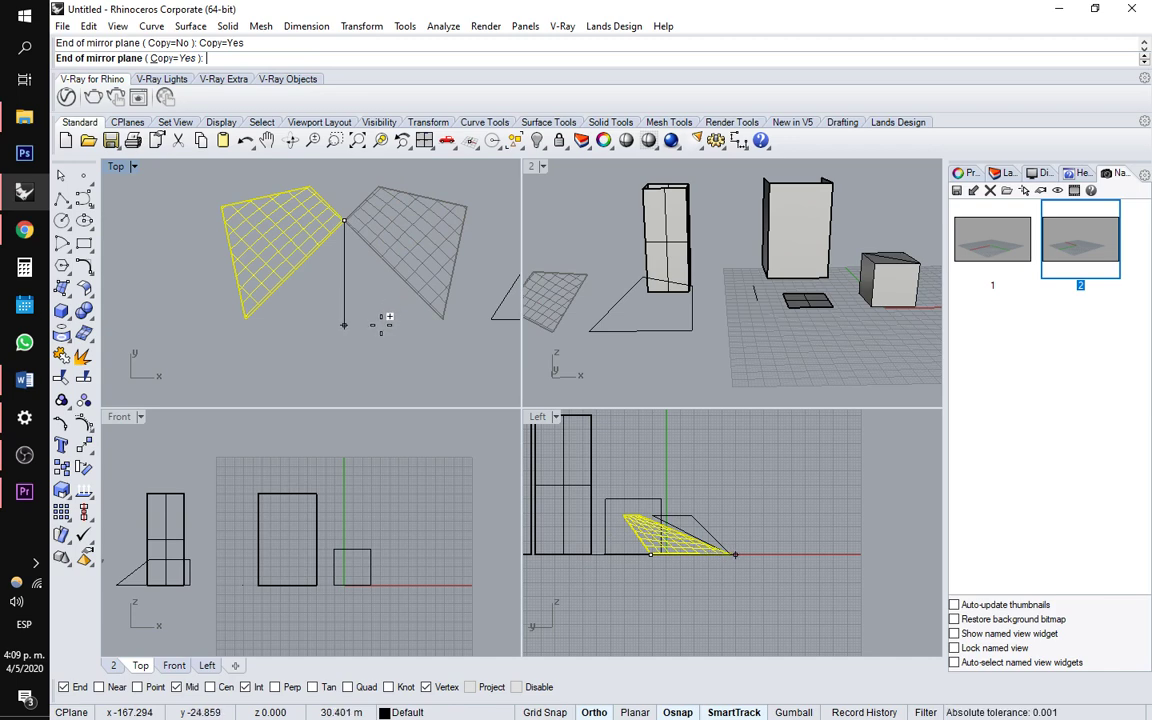
{"action": "left_click", "coordinate": [343, 293]}
{"action": "key", "text": "Escape"}
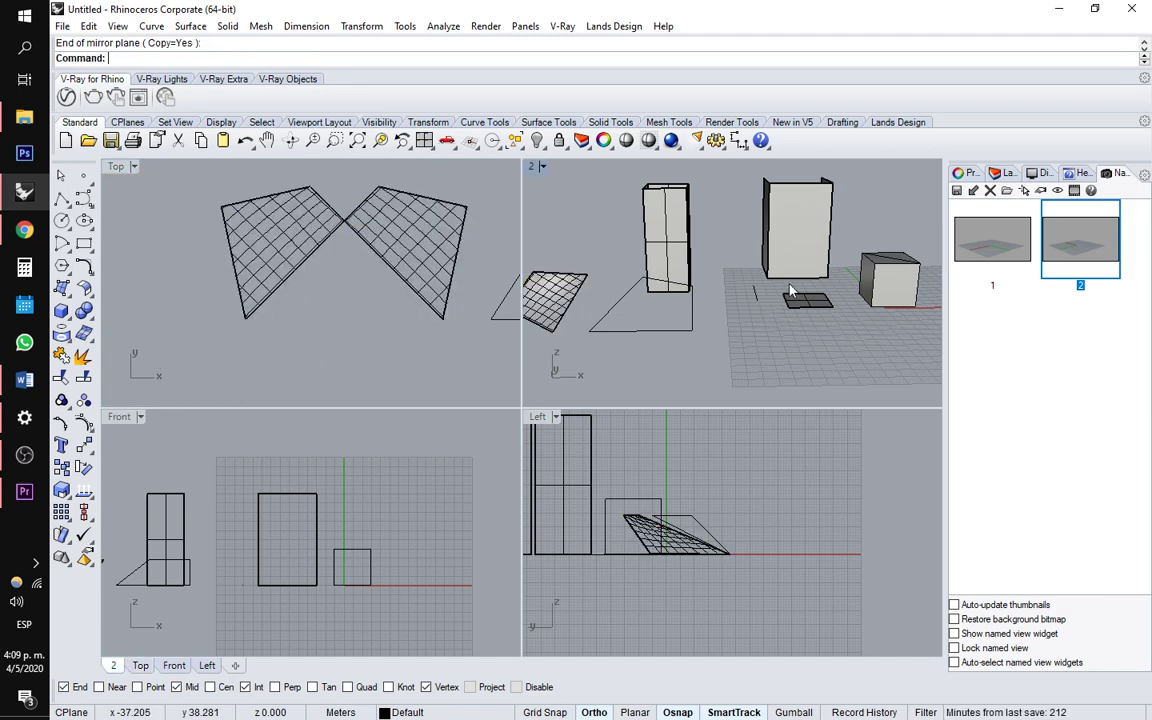
Select the large extruded surface and the mesh cube in the perspective view, and create a new layer named capa 2
{"action": "mouse_move", "coordinate": [776, 290]}
{"action": "right_mouse_down"}
{"action": "mouse_move", "coordinate": [838, 303]}
{"action": "mouse_move", "coordinate": [756, 294]}
{"action": "right_mouse_up"}
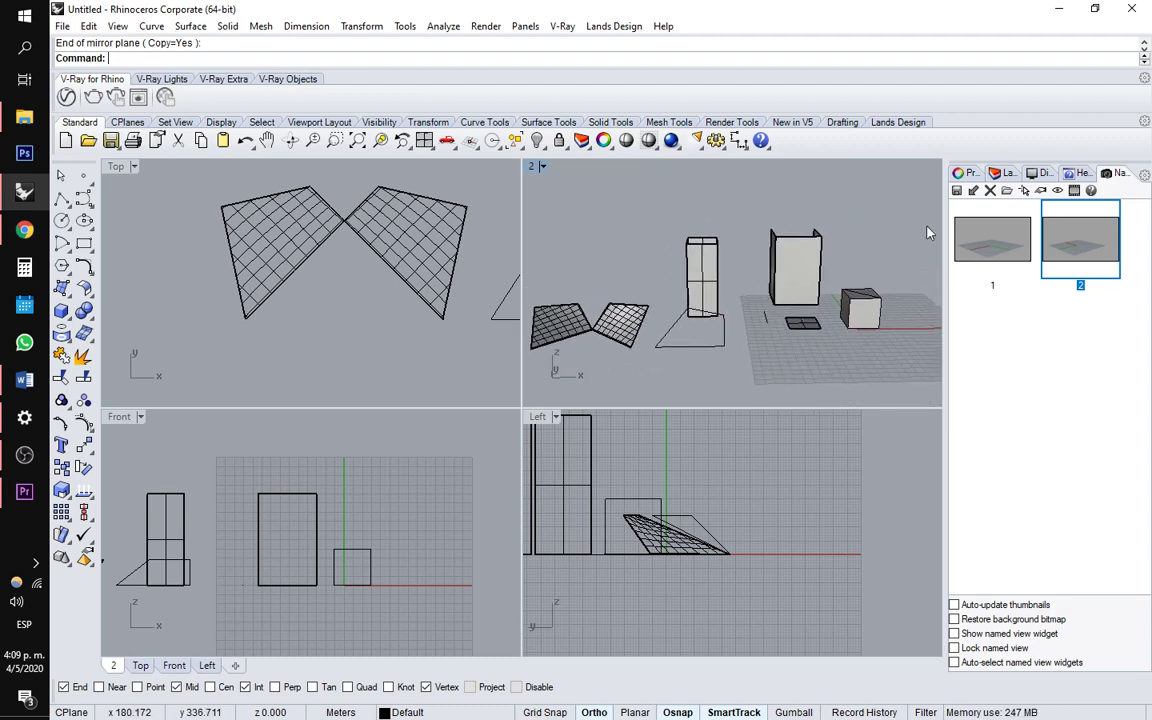
{"action": "left_click", "coordinate": [797, 262]}
{"action": "left_click", "coordinate": [864, 314], "text": "shift"}
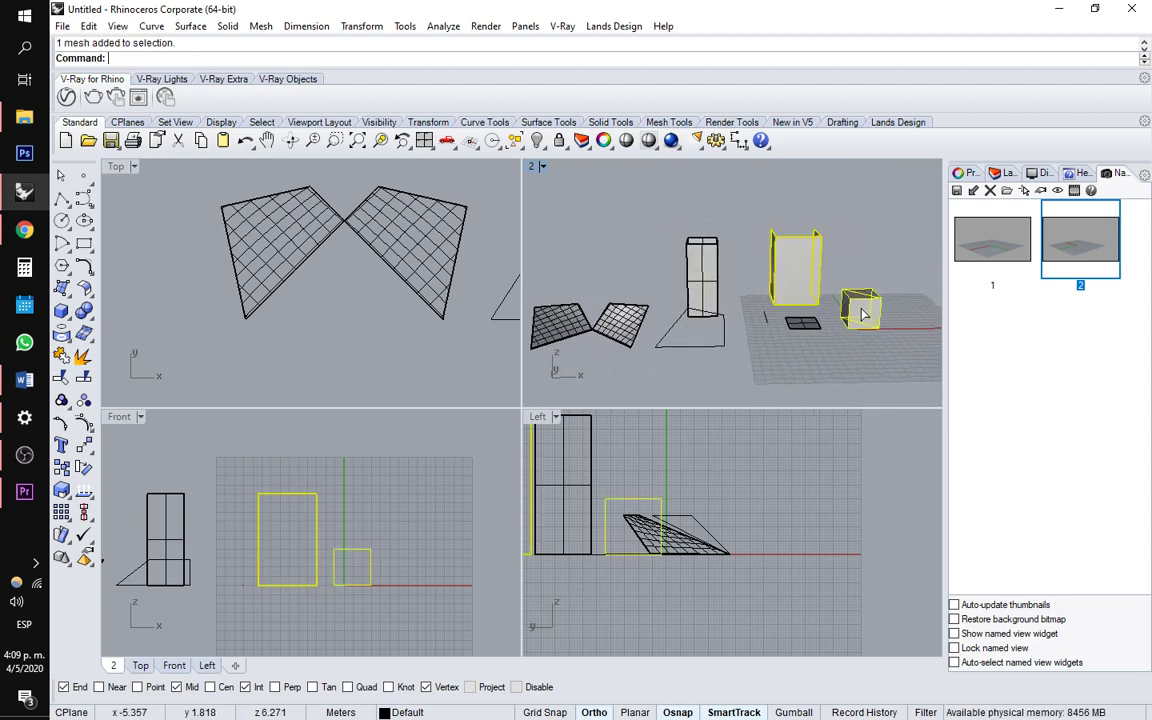
{"action": "left_click", "coordinate": [965, 173]}
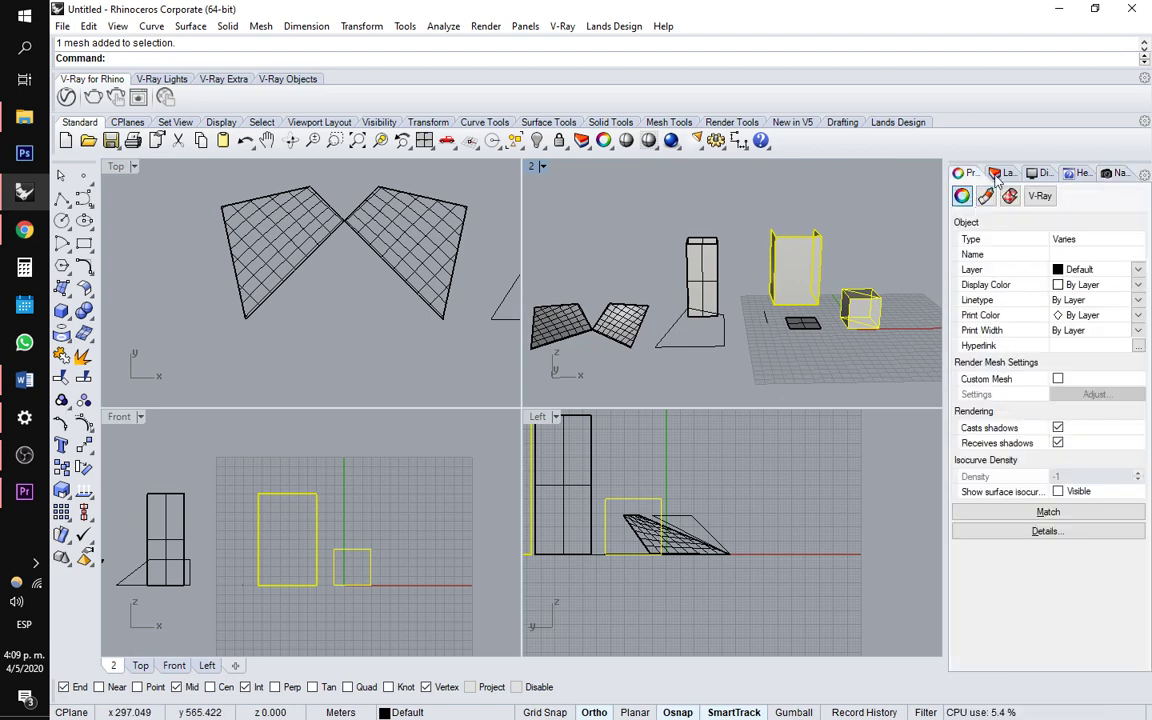
{"action": "left_click", "coordinate": [1000, 173]}
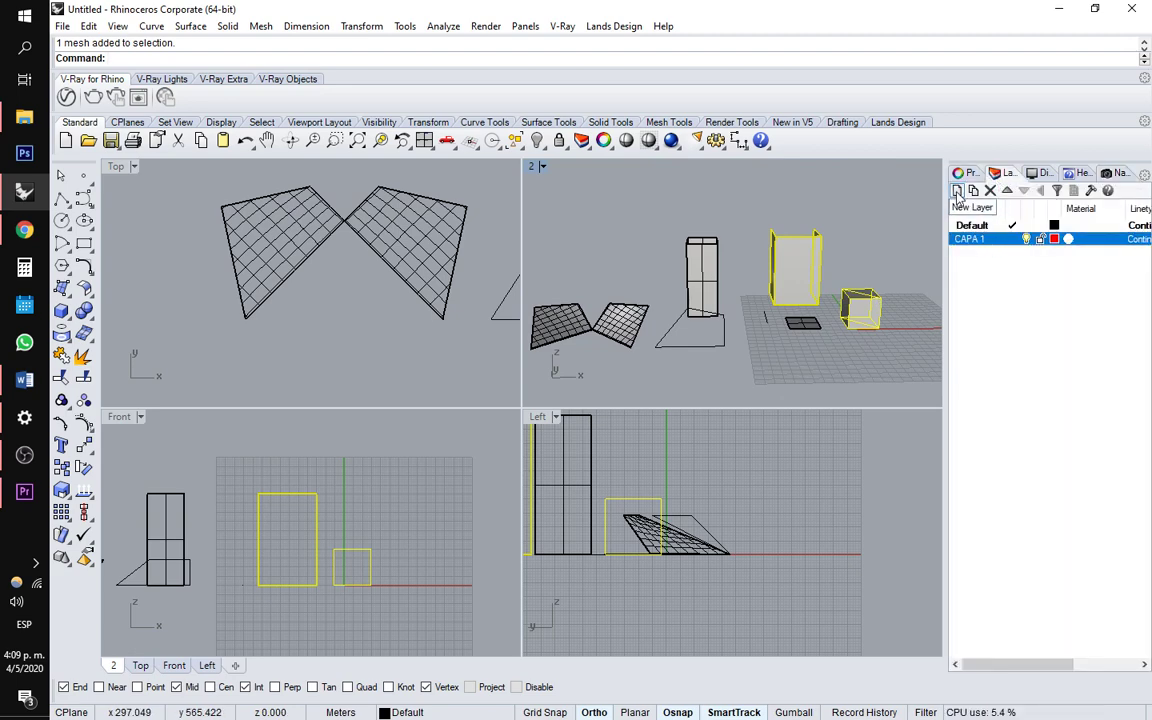
{"action": "left_click", "coordinate": [957, 191]}
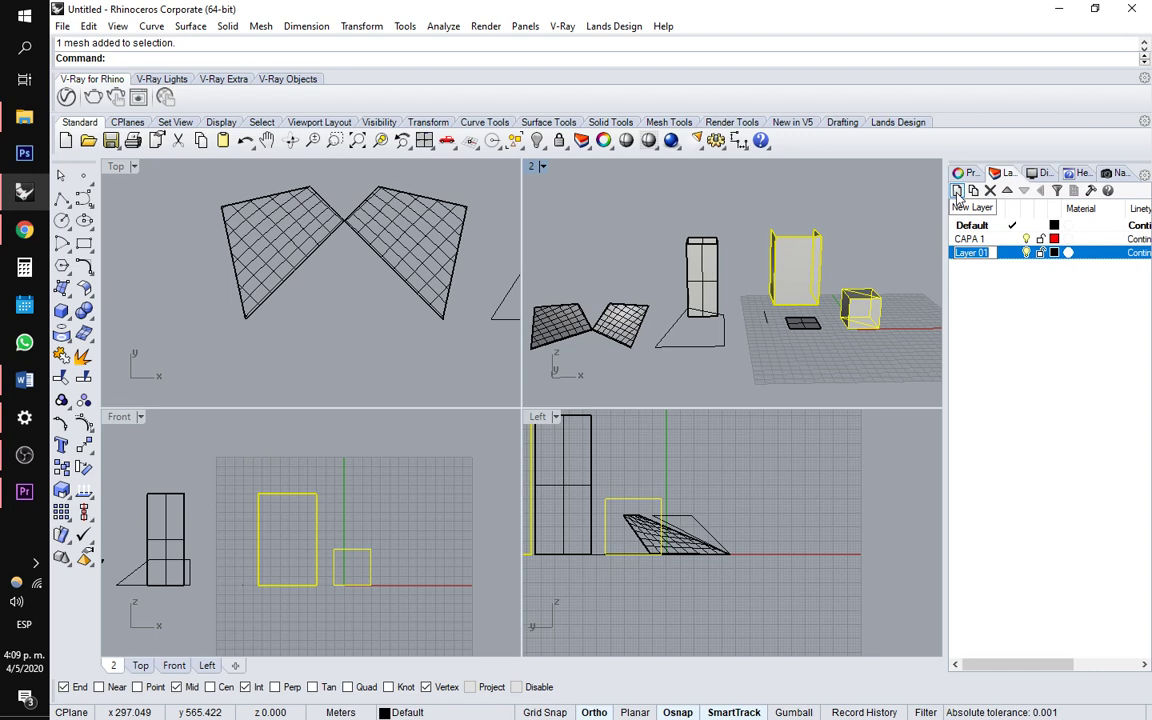
{"action": "type", "text": "capa 2"}
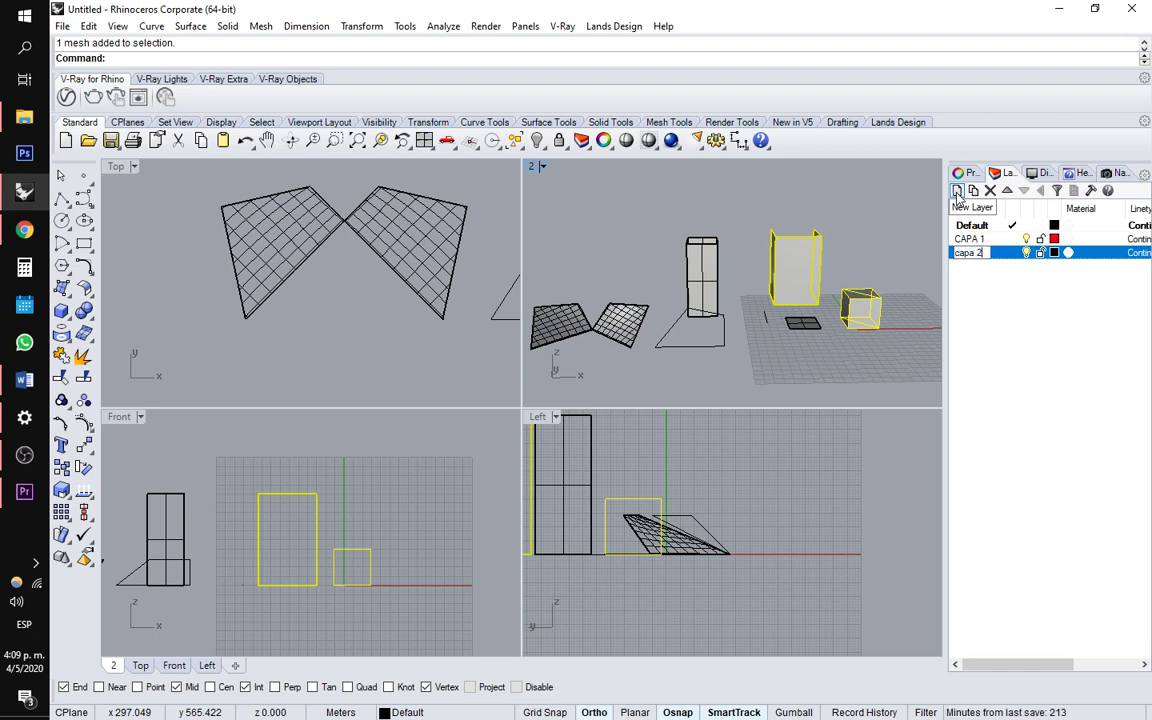
{"action": "key", "text": "Return"}
Assign the selected extruded surface and mesh cube to layer capa 2 and open their material properties
{"action": "left_click", "coordinate": [965, 174]}
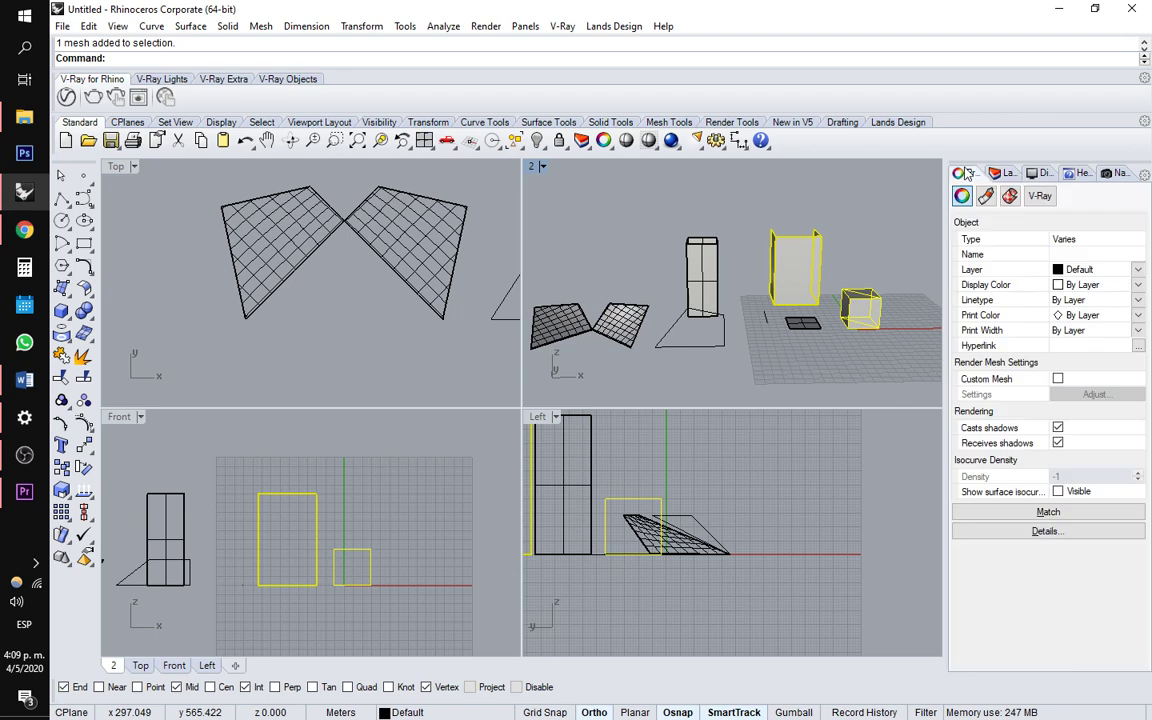
{"action": "left_click", "coordinate": [1093, 272]}
{"action": "left_click", "coordinate": [1002, 290]}
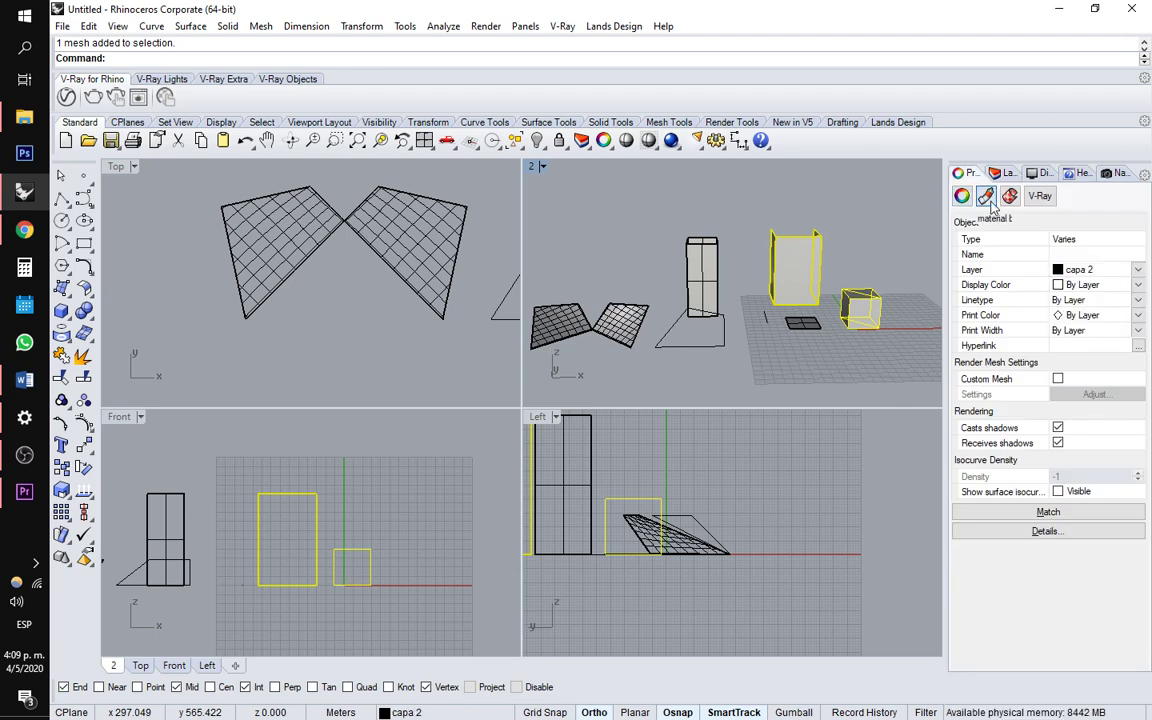
{"action": "left_click", "coordinate": [985, 196]}
Switch layer capa 2 off and back on, and lock the layer
{"action": "left_click", "coordinate": [1003, 174]}
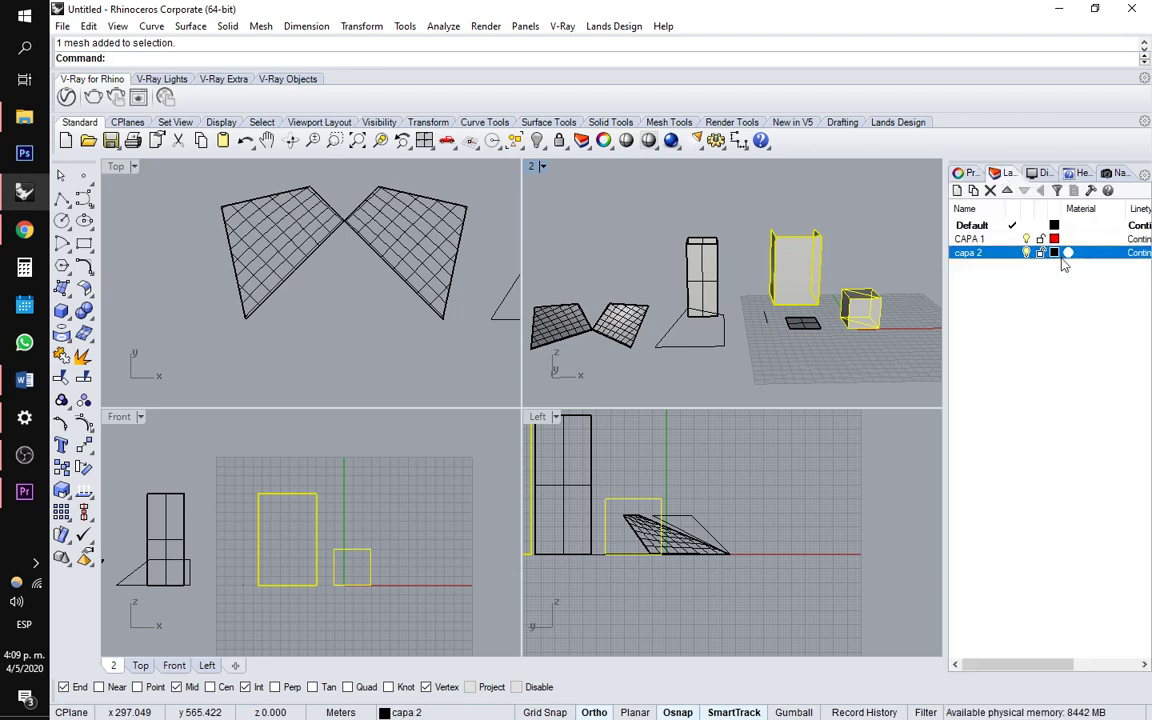
{"action": "left_click", "coordinate": [1027, 256]}
{"action": "left_click", "coordinate": [1027, 256]}
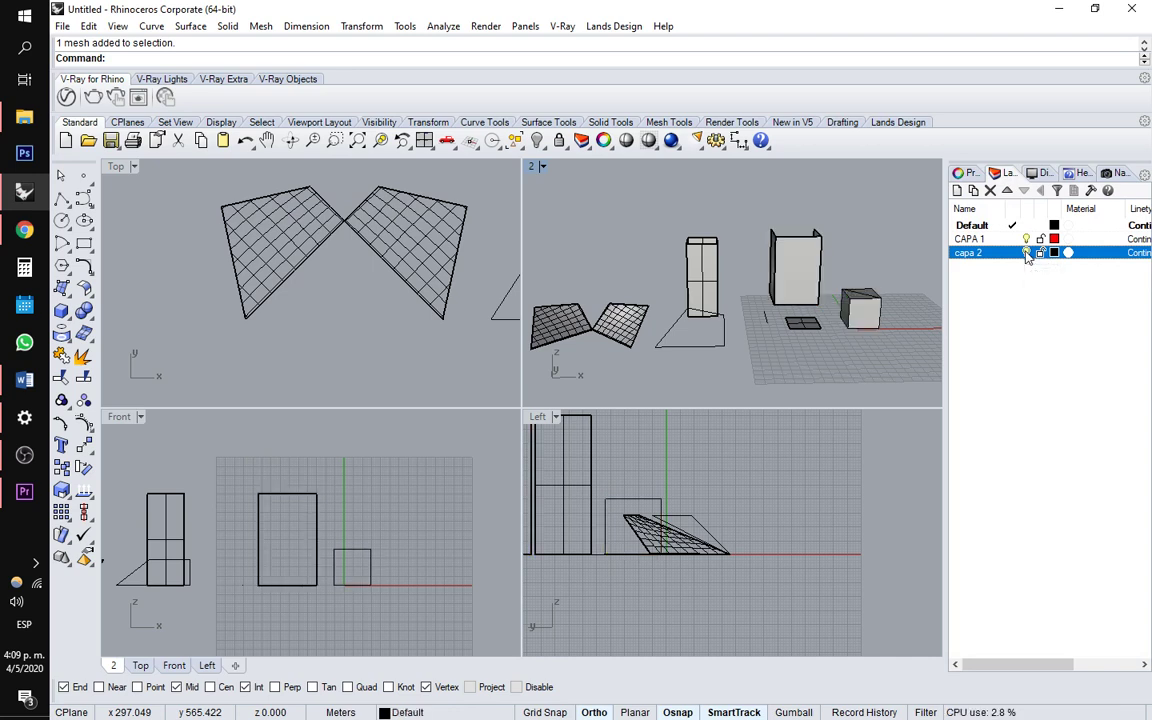
{"action": "left_click", "coordinate": [1027, 256]}
{"action": "left_click", "coordinate": [1027, 256]}
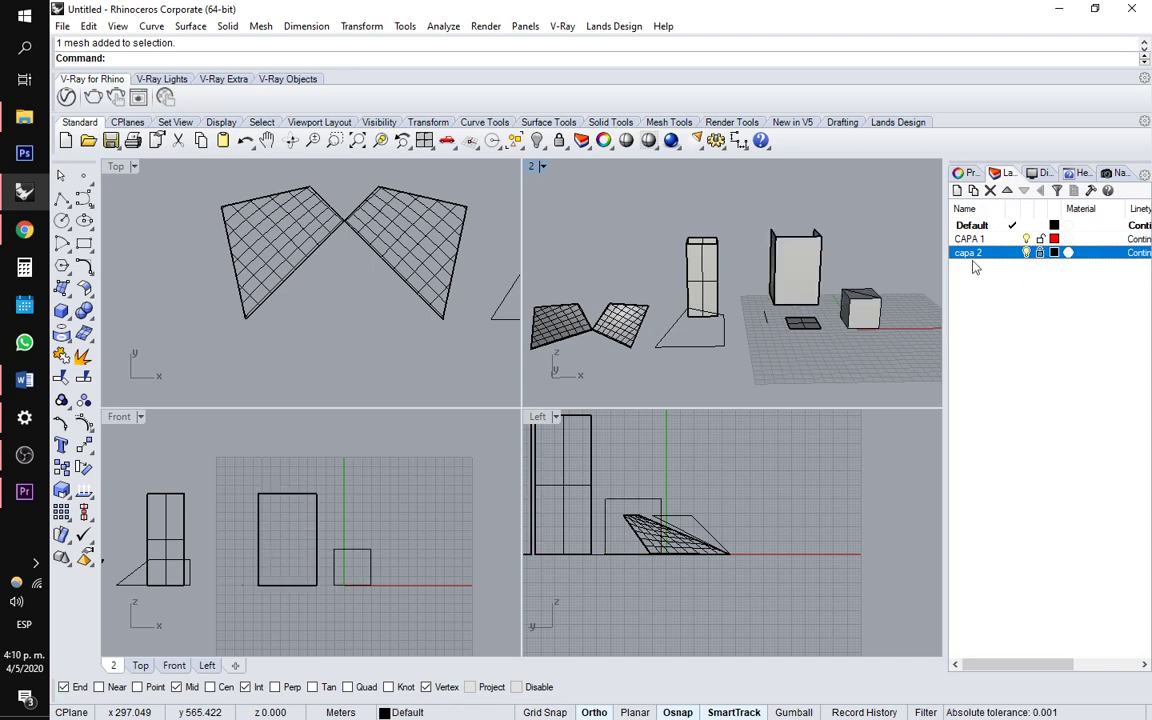
Try to select the objects on locked layer capa 2 with selection windows in the perspective view, and clear the selection
{"action": "left_click_drag", "start_coordinate": [755, 193], "coordinate": [847, 263]}
{"action": "left_click_drag", "start_coordinate": [733, 216], "coordinate": [738, 208]}
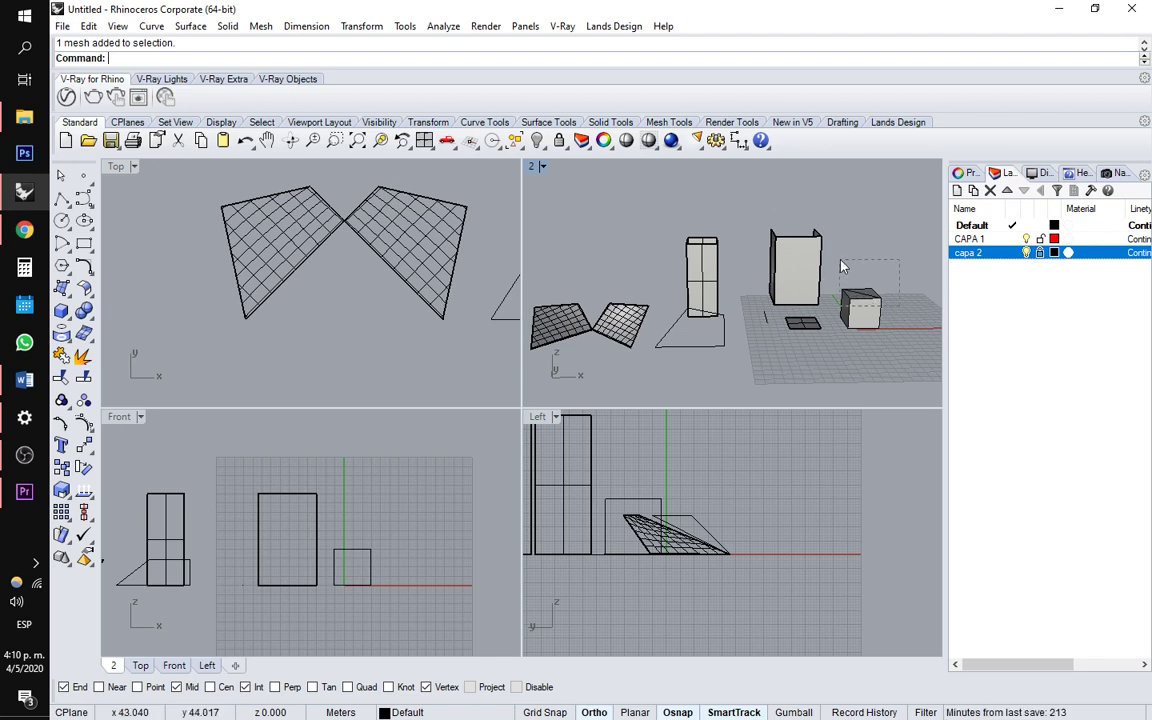
{"action": "left_click_drag", "start_coordinate": [842, 264], "coordinate": [826, 243]}
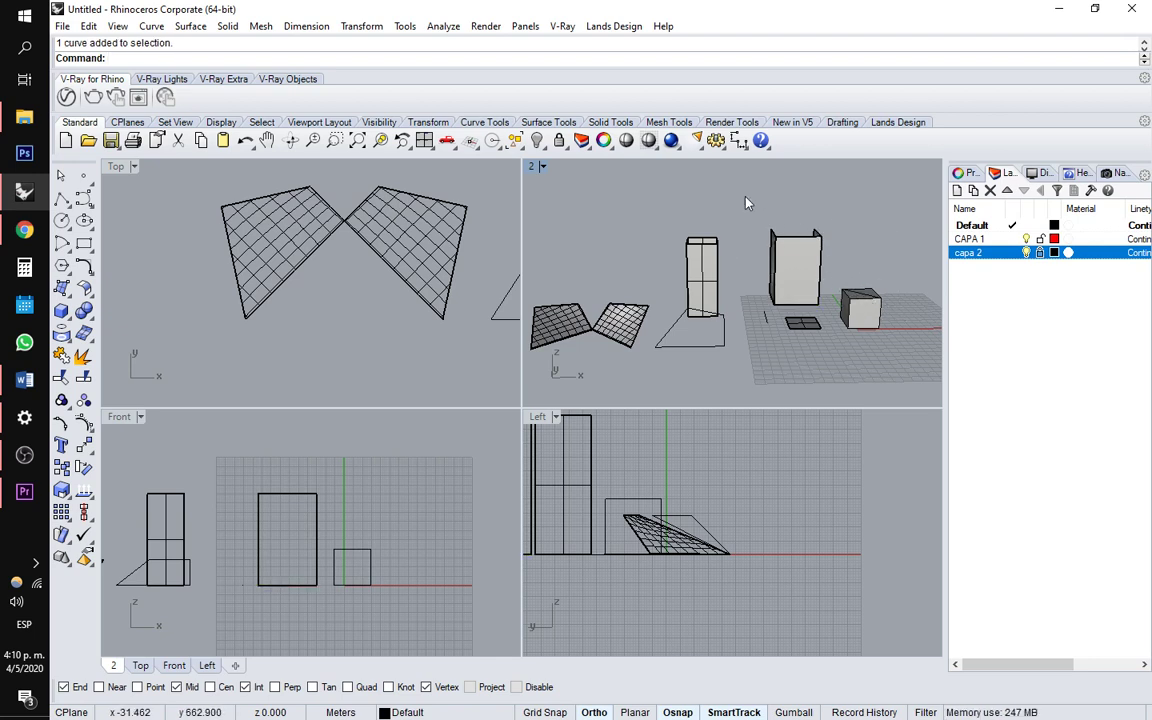
{"action": "left_click_drag", "start_coordinate": [746, 196], "coordinate": [941, 397]}
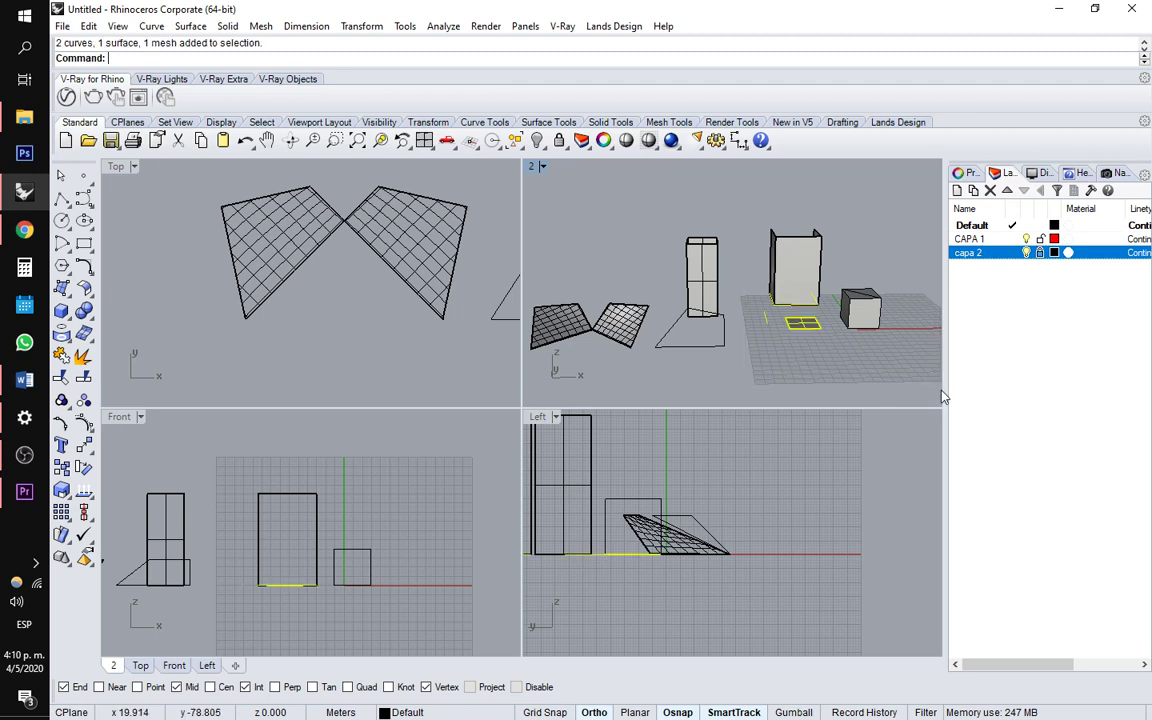
{"action": "left_click", "coordinate": [748, 279]}
Try crossing selection windows in the Top view on the polygon curve, the square tower, and the small gridded surface with the adjacent line
{"action": "right_click_drag", "start_coordinate": [387, 308], "coordinate": [254, 314]}
{"action": "scroll", "coordinate": [256, 313], "scroll_direction": "down", "scroll_amount": 2}
{"action": "scroll", "coordinate": [292, 306], "scroll_direction": "down", "scroll_amount": 1}
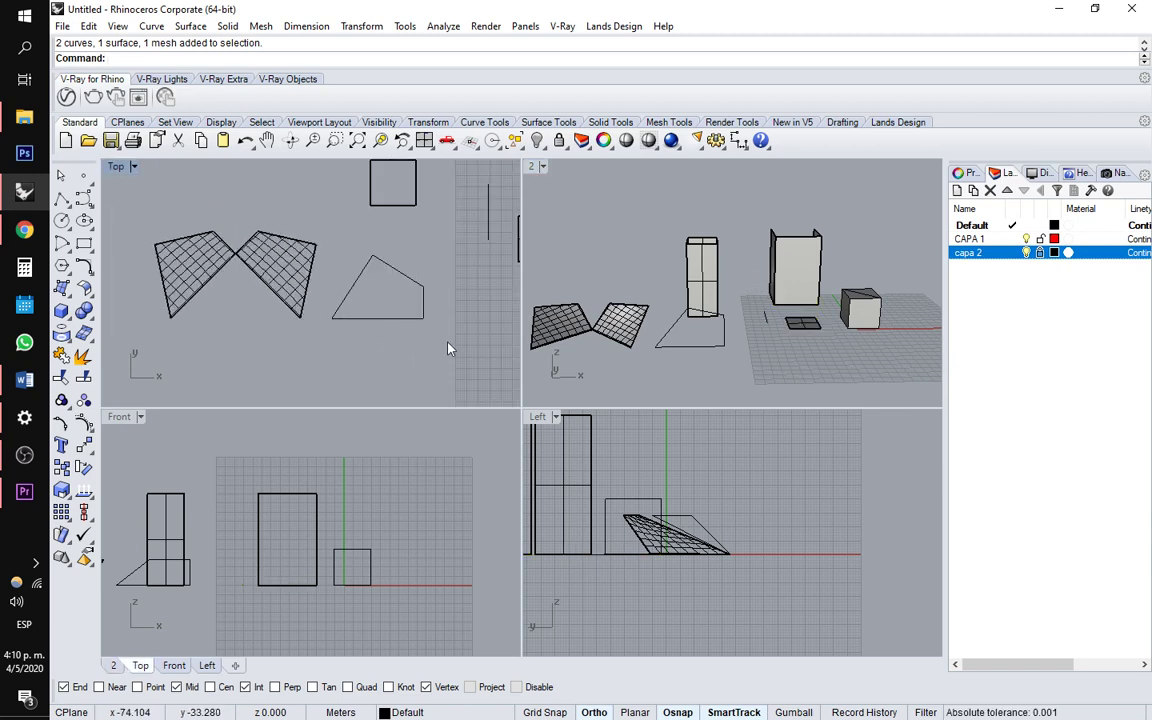
{"action": "left_click_drag", "start_coordinate": [417, 312], "coordinate": [411, 309]}
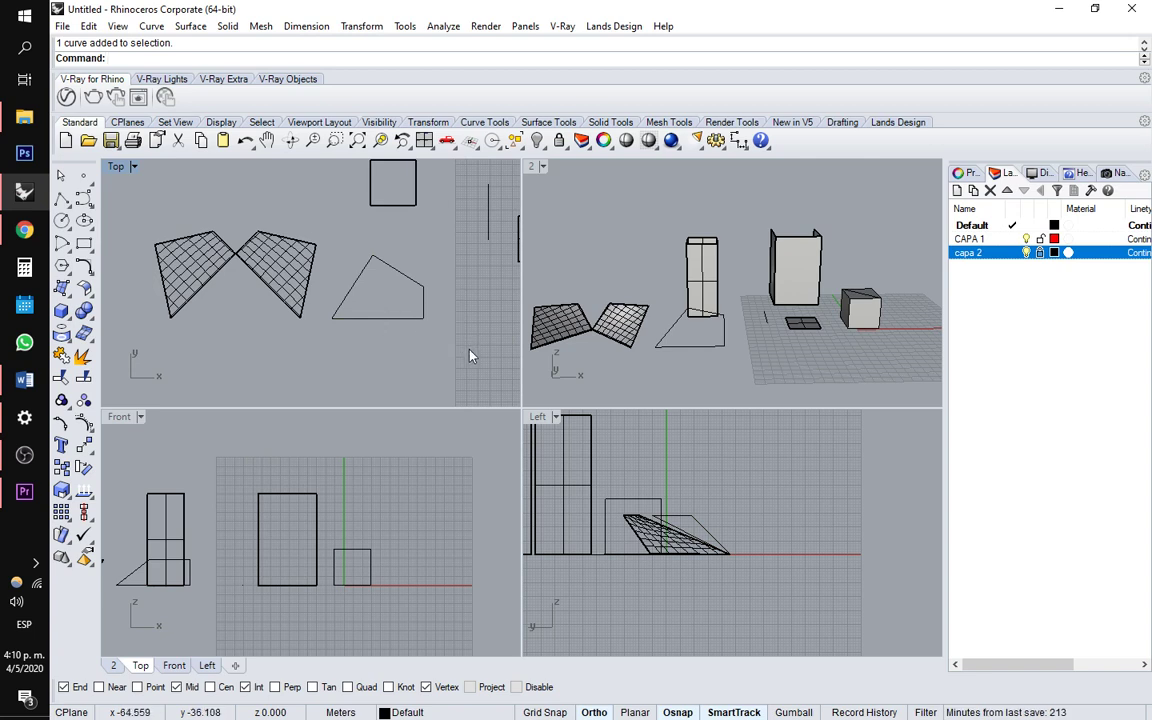
{"action": "left_click_drag", "start_coordinate": [468, 357], "coordinate": [398, 293]}
{"action": "right_click_drag", "start_coordinate": [409, 239], "coordinate": [382, 289]}
{"action": "left_click_drag", "start_coordinate": [417, 275], "coordinate": [381, 249]}
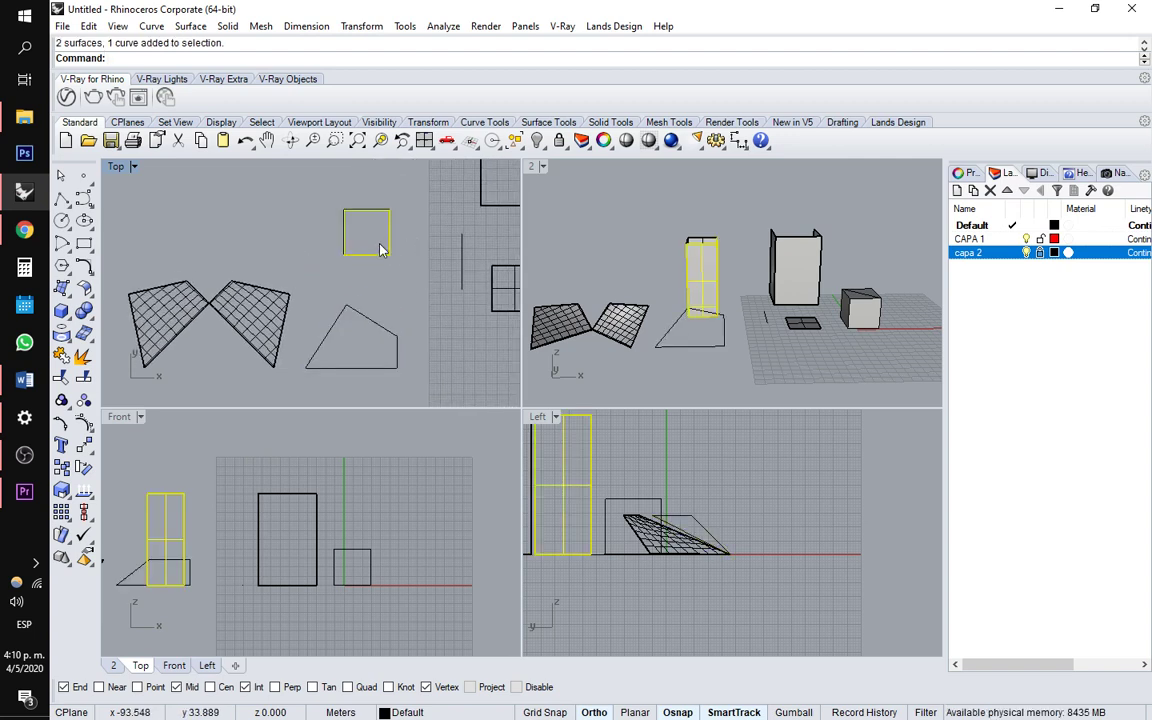
{"action": "right_click_drag", "start_coordinate": [454, 296], "coordinate": [309, 301]}
{"action": "left_click_drag", "start_coordinate": [447, 348], "coordinate": [328, 284]}
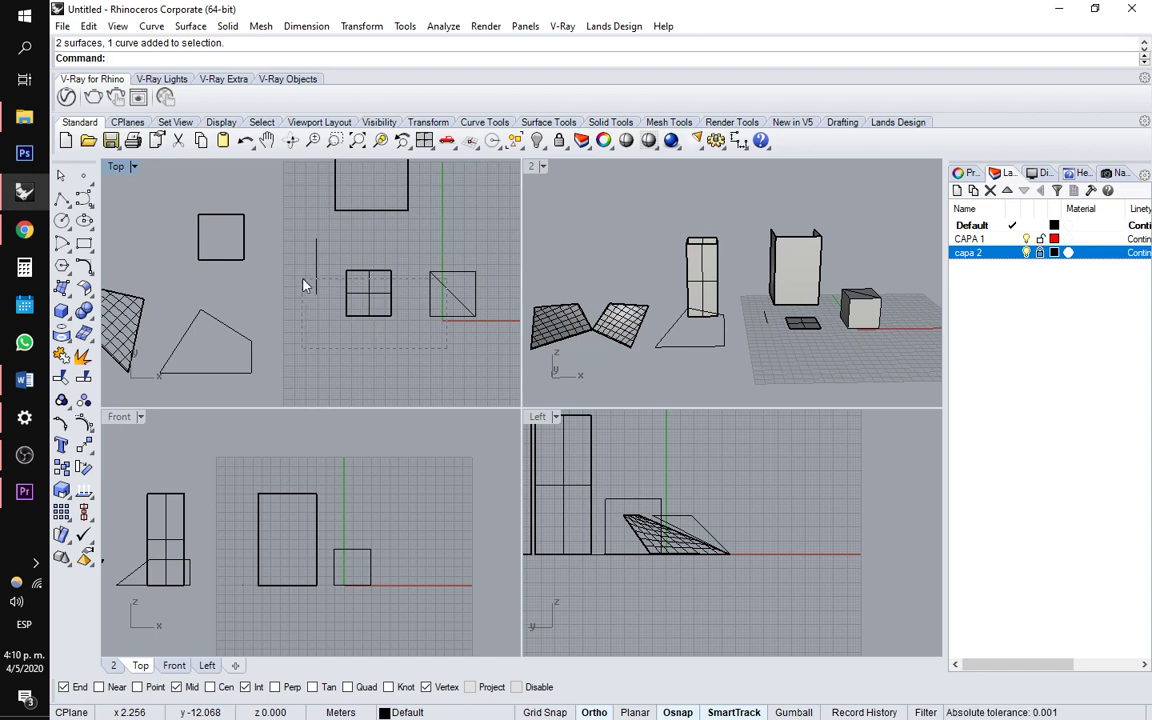
{"action": "left_click_drag", "start_coordinate": [306, 286], "coordinate": [304, 284]}
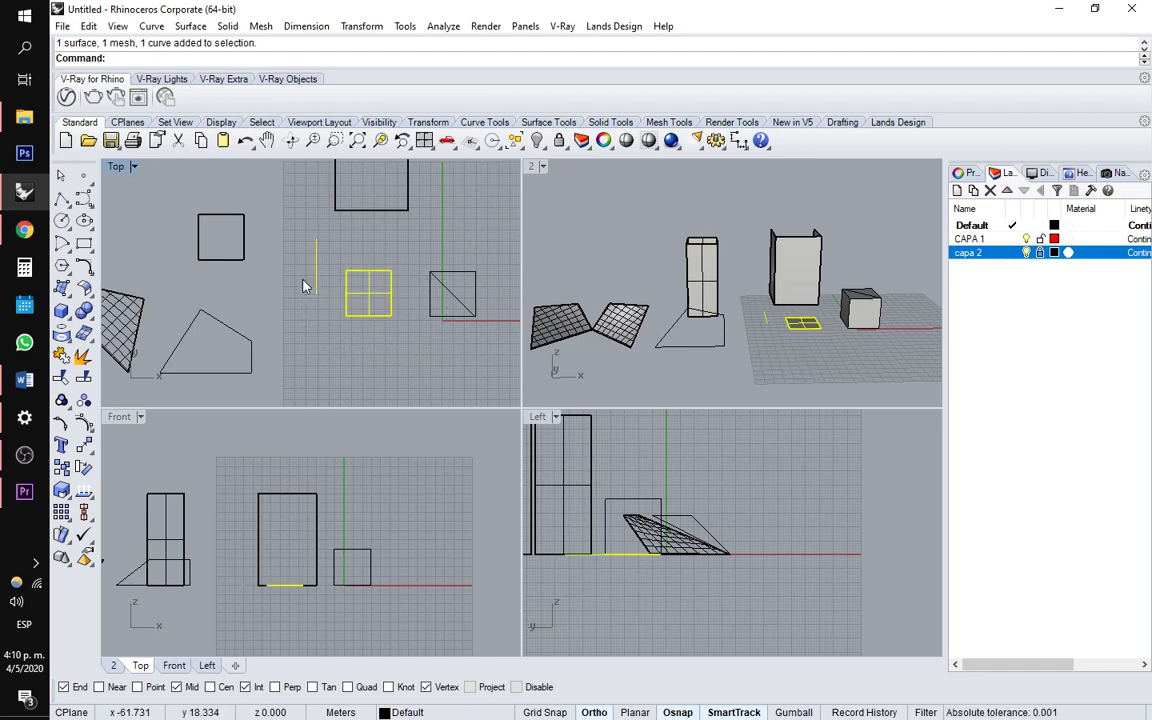
Unlock layer capa 2, try crossing and enclosing selection windows around the small surface and mesh cube in the Top view, and clear the selection
{"action": "left_click_drag", "start_coordinate": [456, 339], "coordinate": [348, 296]}
{"action": "left_click", "coordinate": [393, 249]}
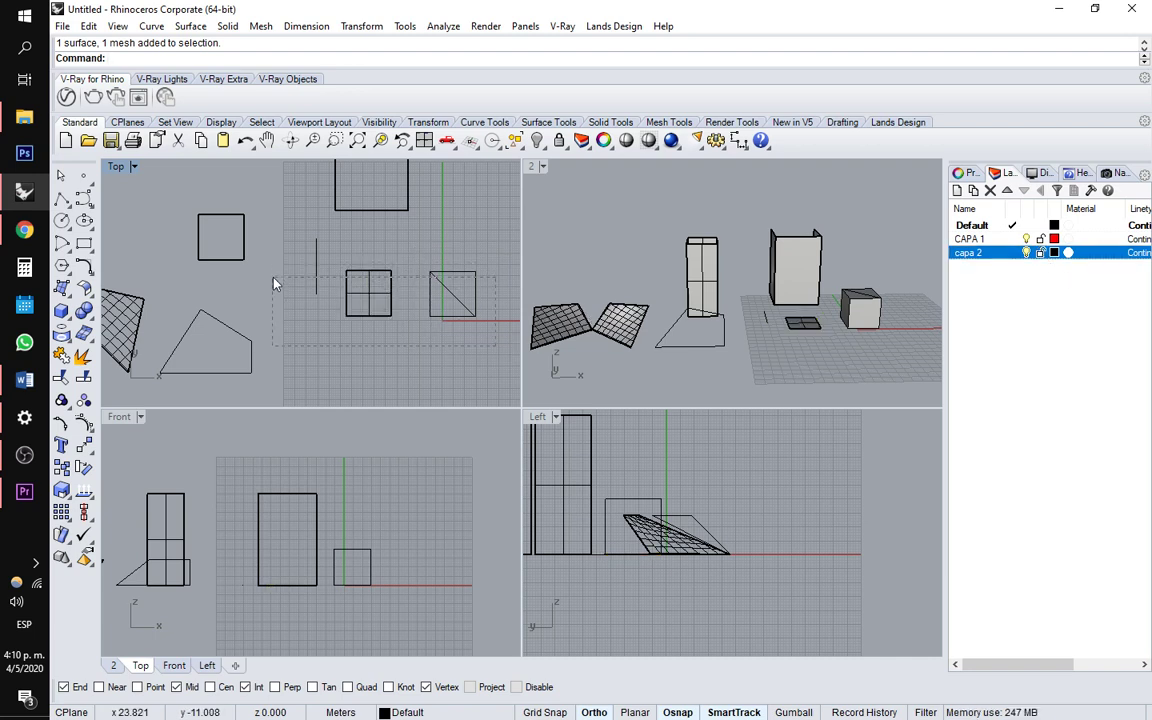
{"action": "left_click_drag", "start_coordinate": [276, 284], "coordinate": [503, 349]}
{"action": "left_click", "coordinate": [286, 254]}
{"action": "key", "text": "Escape"}
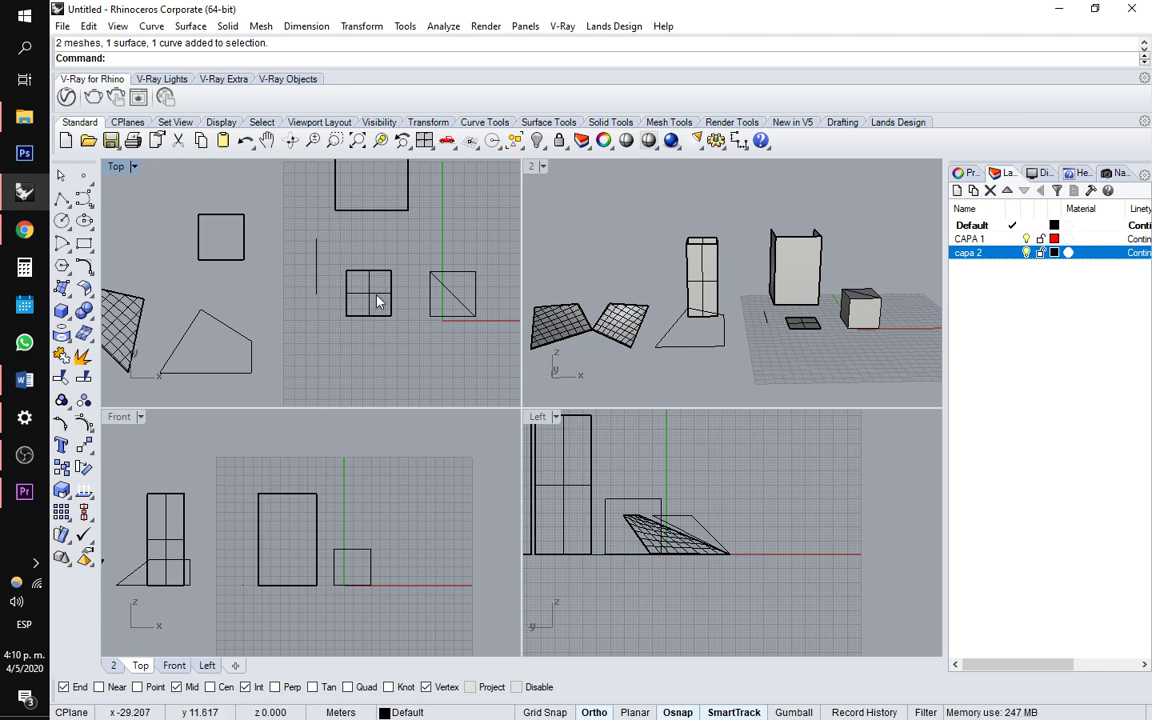
Add the small surface, the line and the large extrusion to the selection one by one in the Top view, and deselect each individually
{"action": "left_click", "coordinate": [374, 294]}
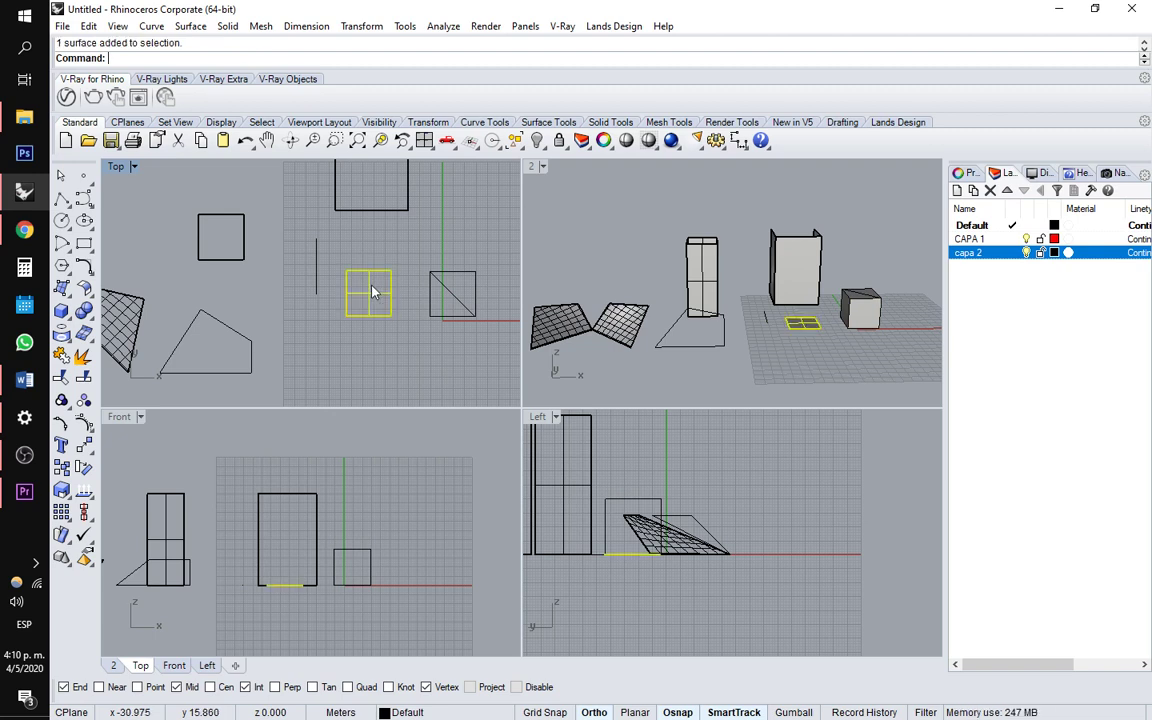
{"action": "left_click", "coordinate": [316, 265], "text": "shift"}
{"action": "left_click", "coordinate": [354, 213], "text": "shift"}
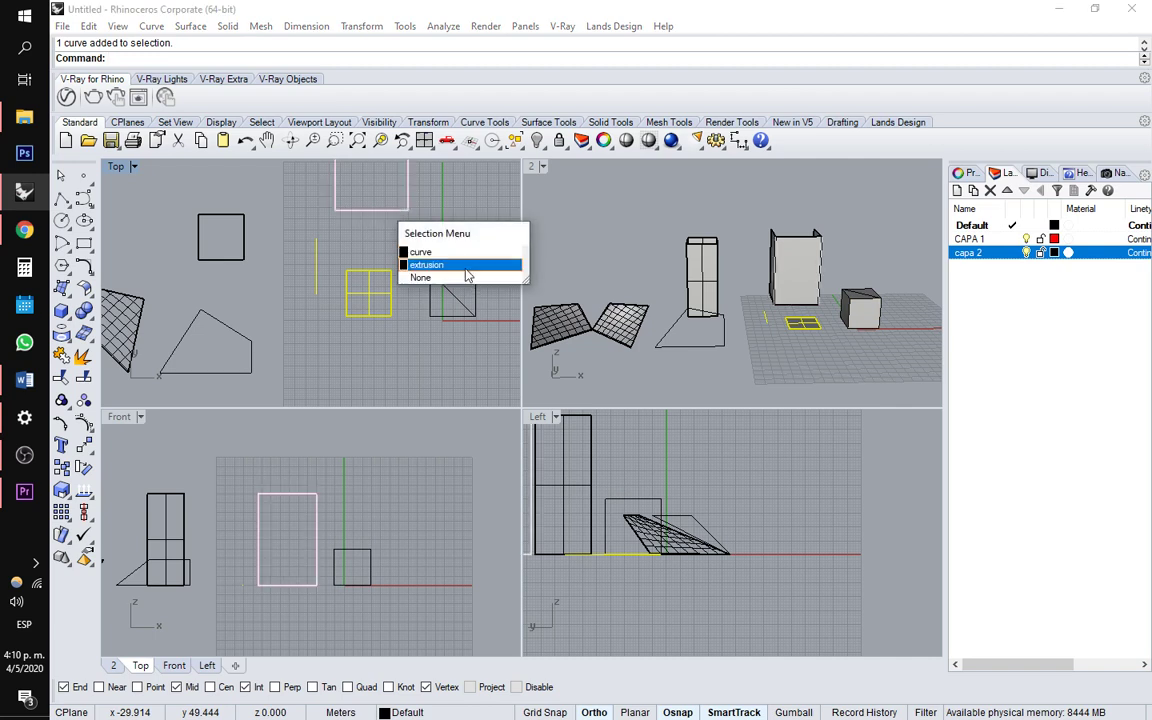
{"action": "left_click", "coordinate": [430, 264]}
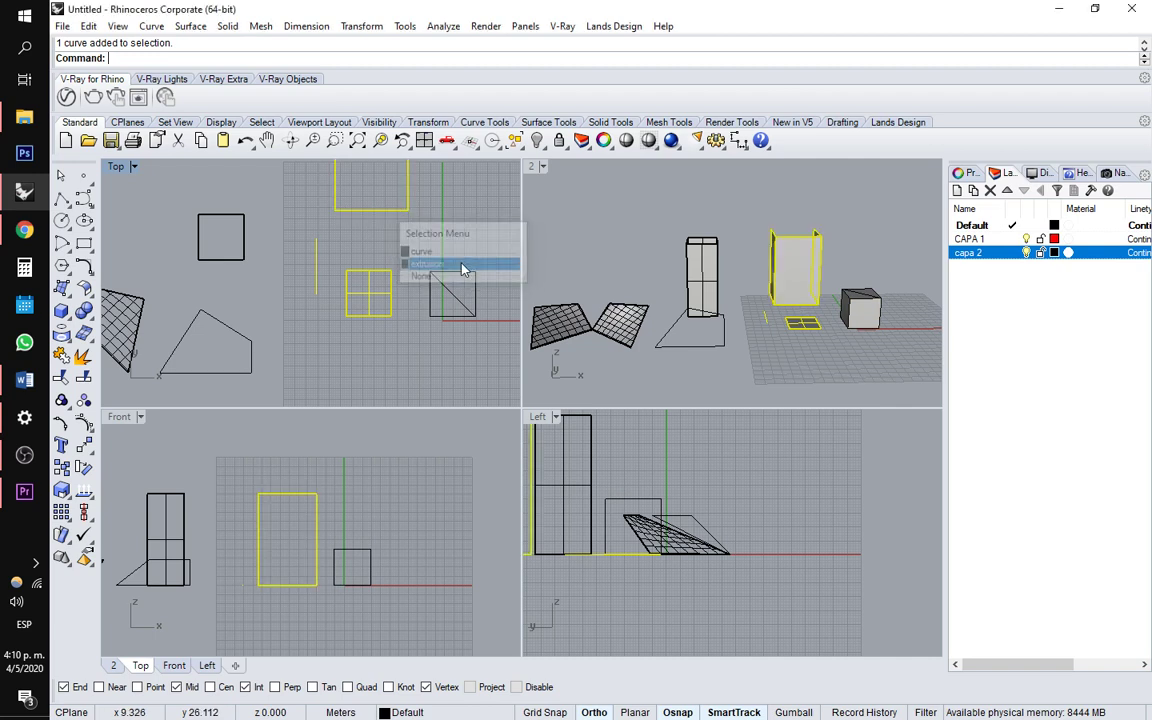
{"action": "left_click", "coordinate": [409, 206], "text": "ctrl"}
{"action": "left_click", "coordinate": [316, 265], "text": "ctrl"}
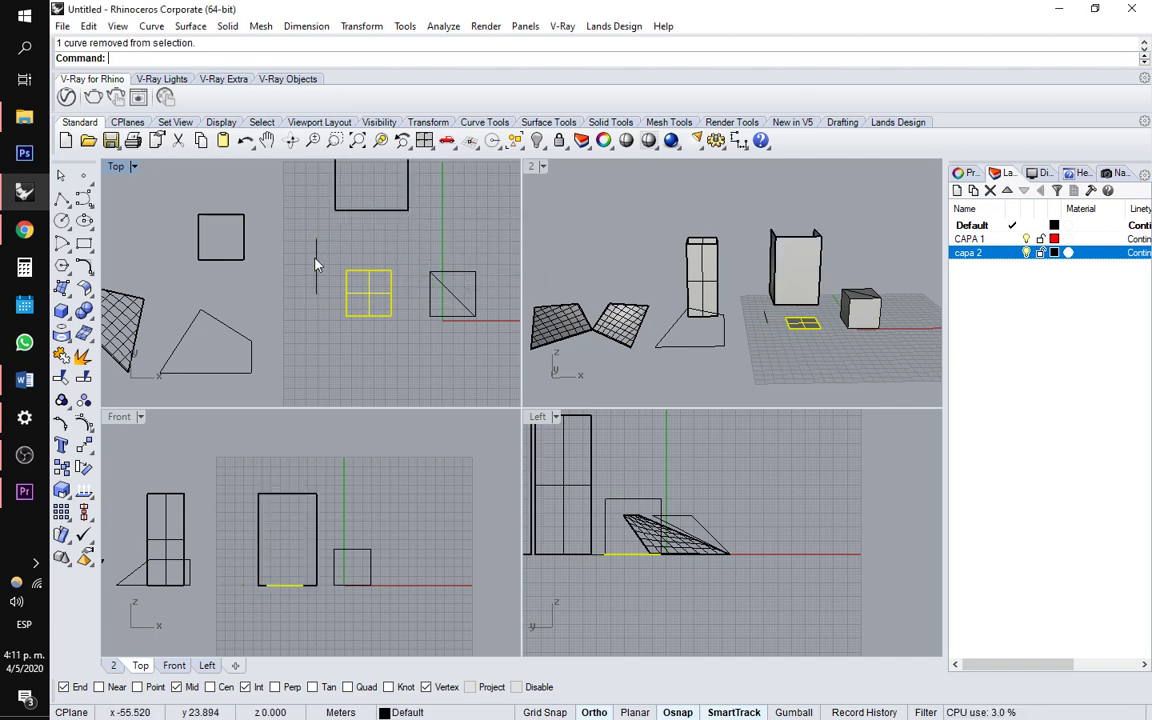
{"action": "left_click", "coordinate": [366, 295], "text": "ctrl"}
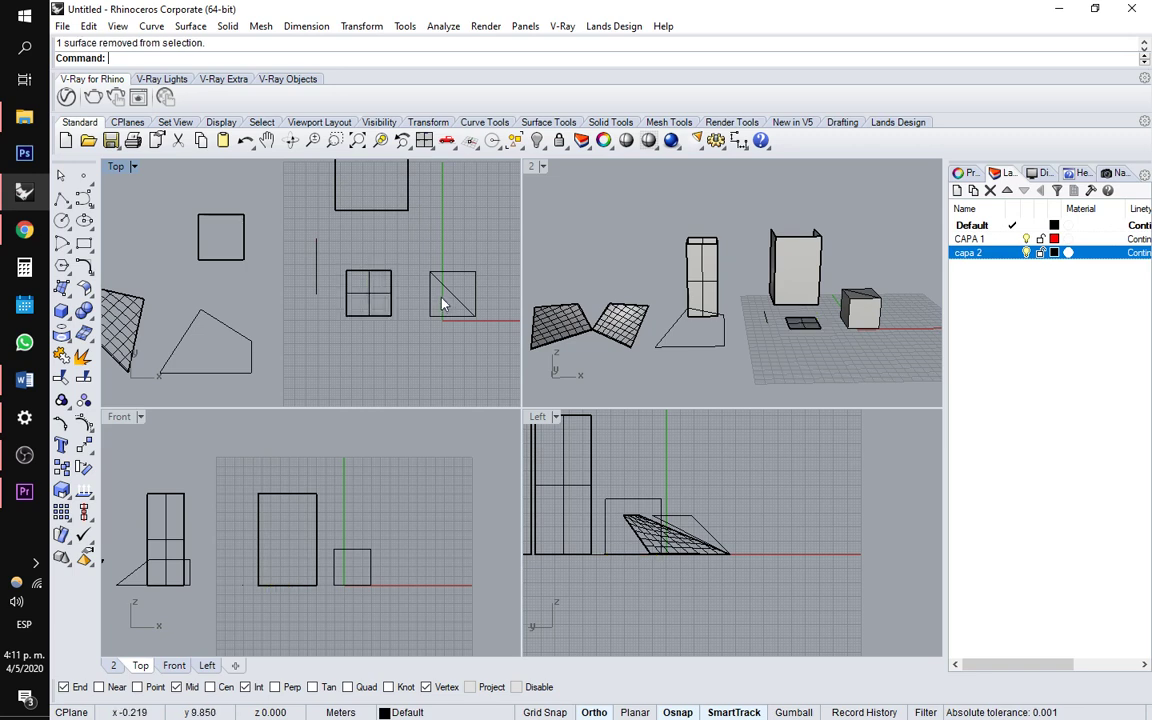
Hide the large extrusion and the front face of the tower, and show the hidden objects again
{"action": "left_click", "coordinate": [795, 273], "text": "shift"}
{"action": "left_click", "coordinate": [698, 288], "text": "shift"}
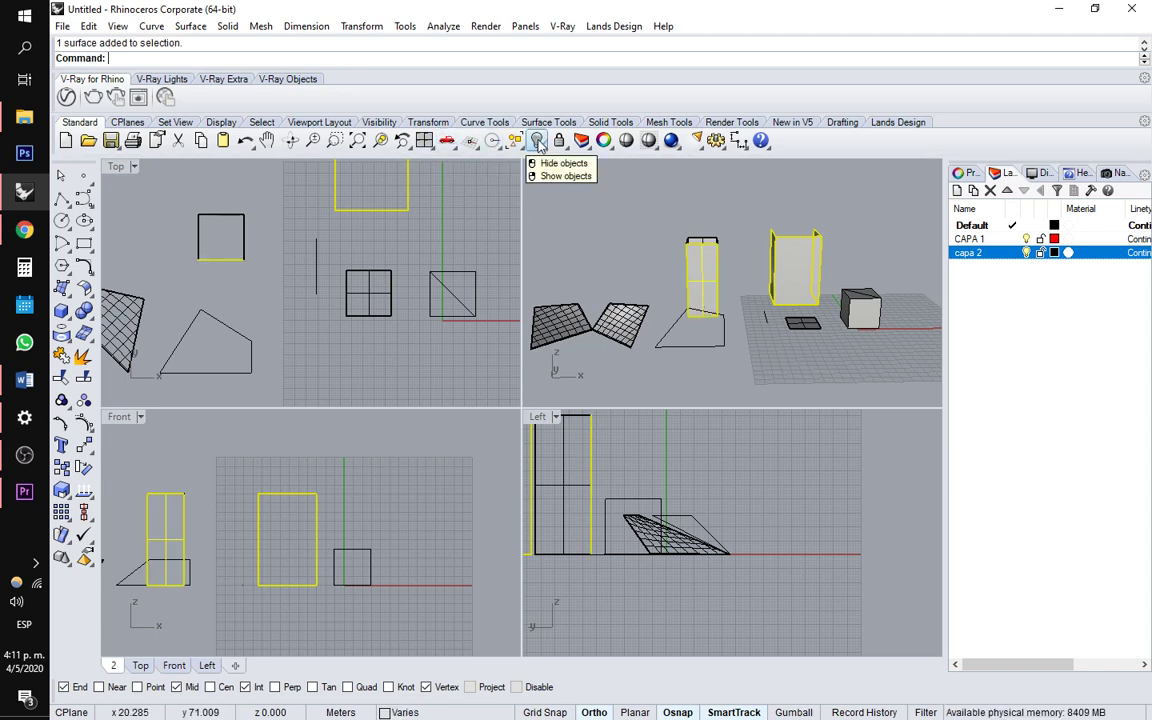
{"action": "left_click", "coordinate": [537, 141]}
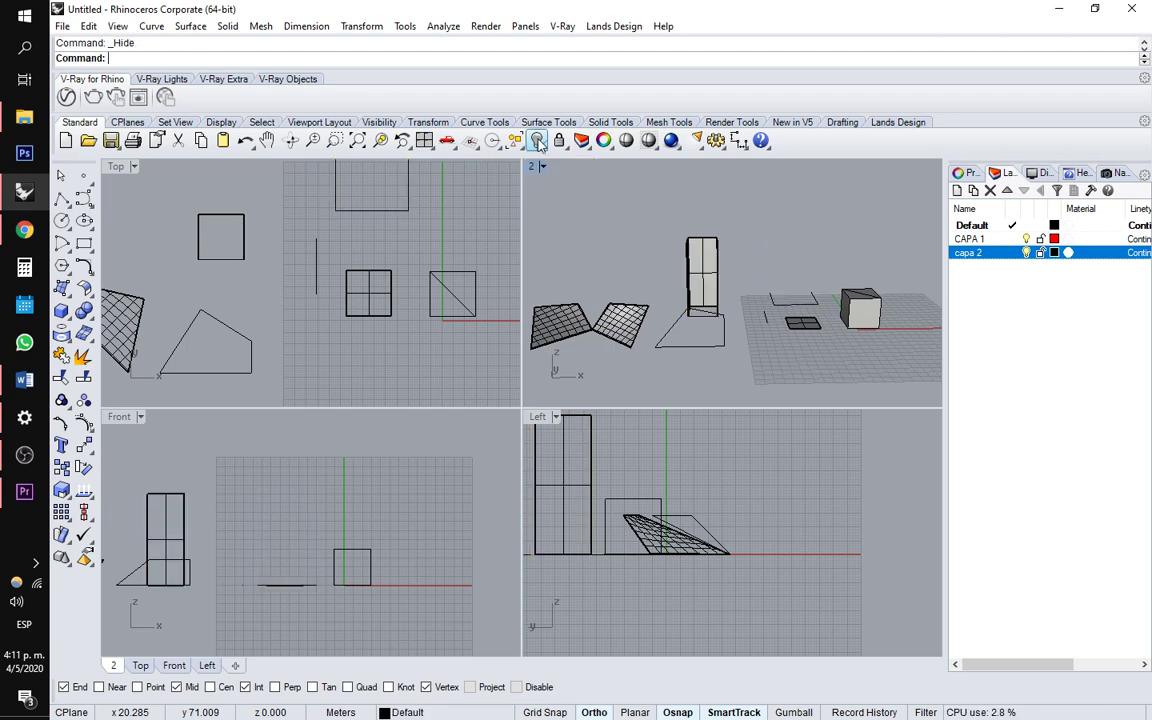
{"action": "left_click", "coordinate": [537, 141]}
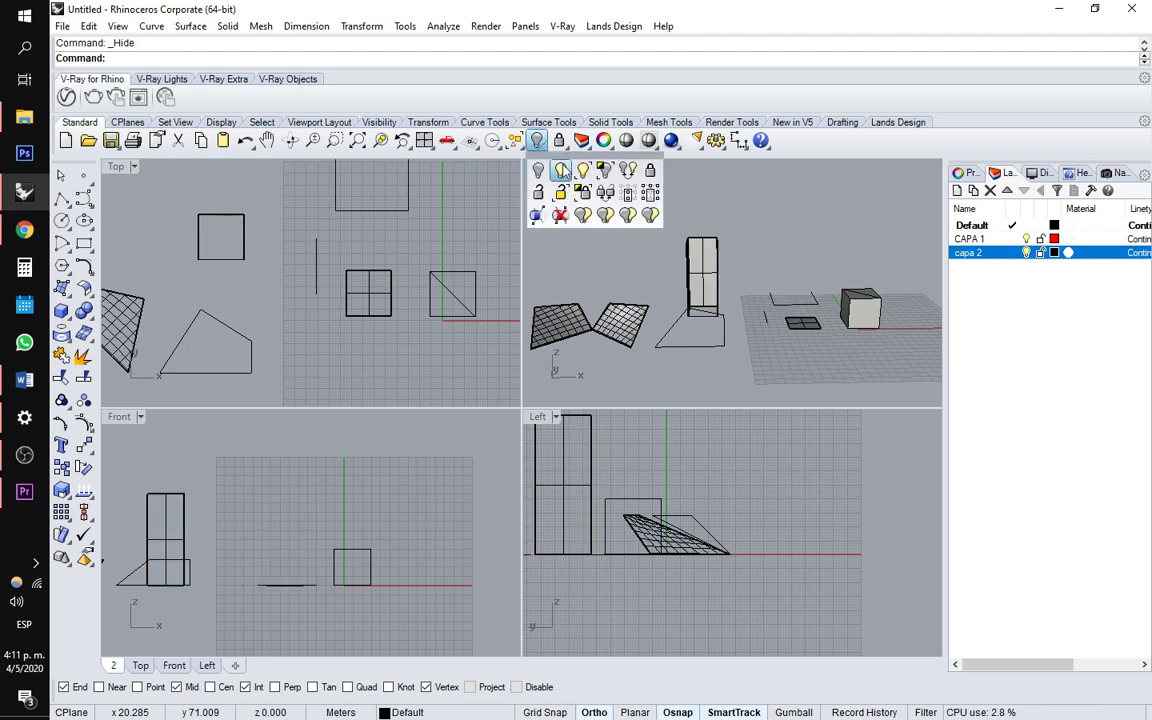
{"action": "left_click", "coordinate": [562, 172]}
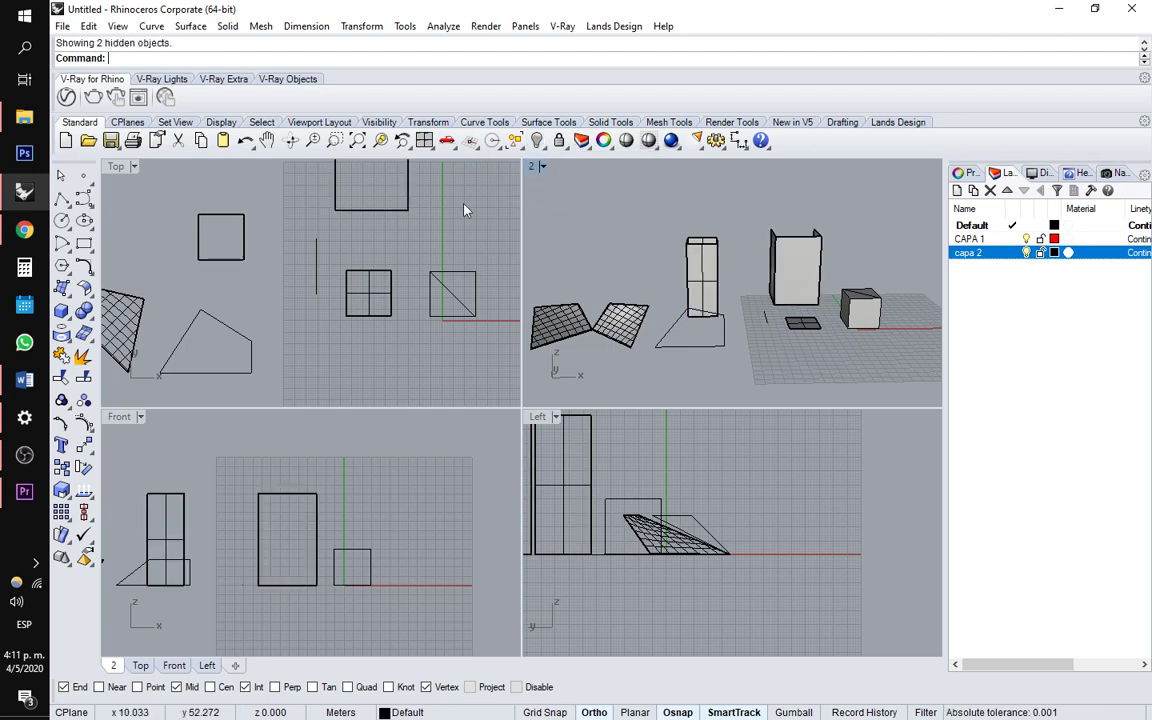
Isolate the tower's front surface by hiding all other objects, and show everything again
{"action": "left_click", "coordinate": [701, 258]}
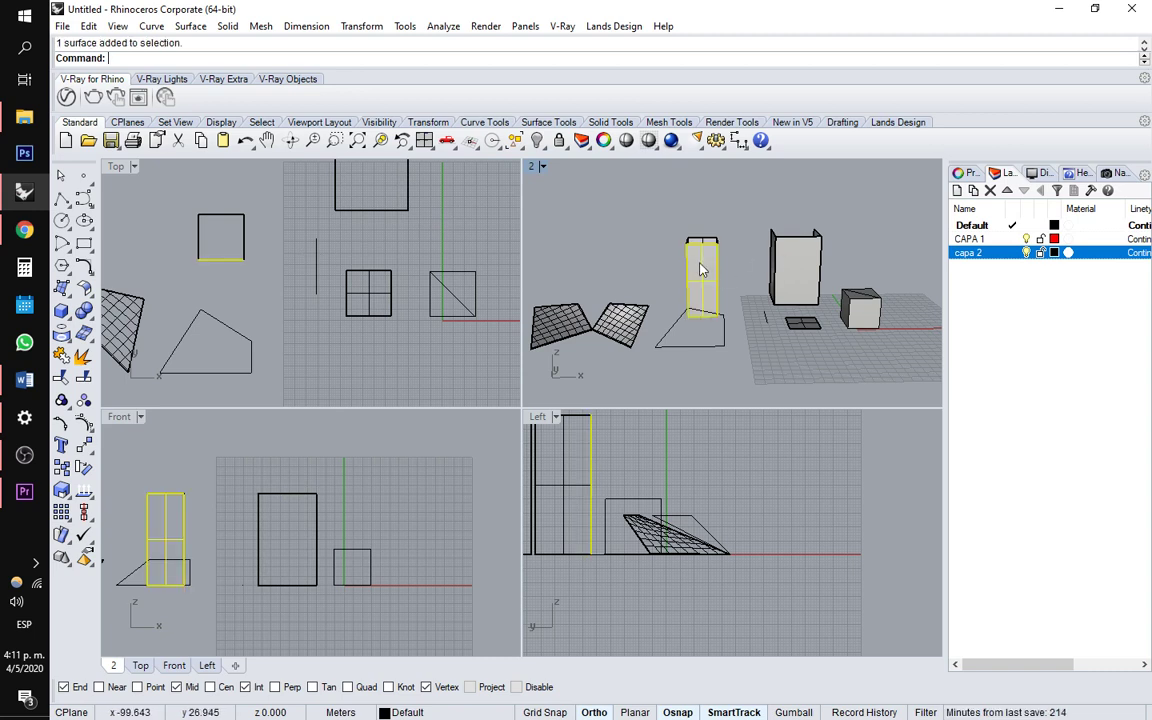
{"action": "left_click", "coordinate": [537, 141]}
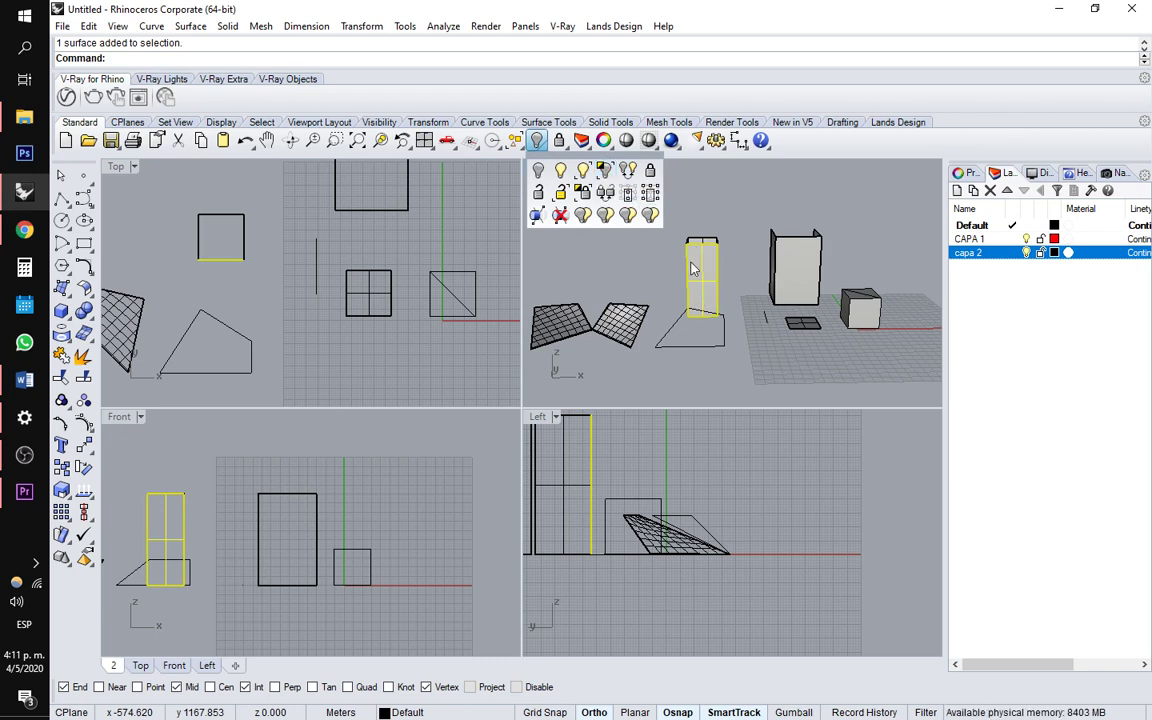
{"action": "left_click", "coordinate": [605, 174]}
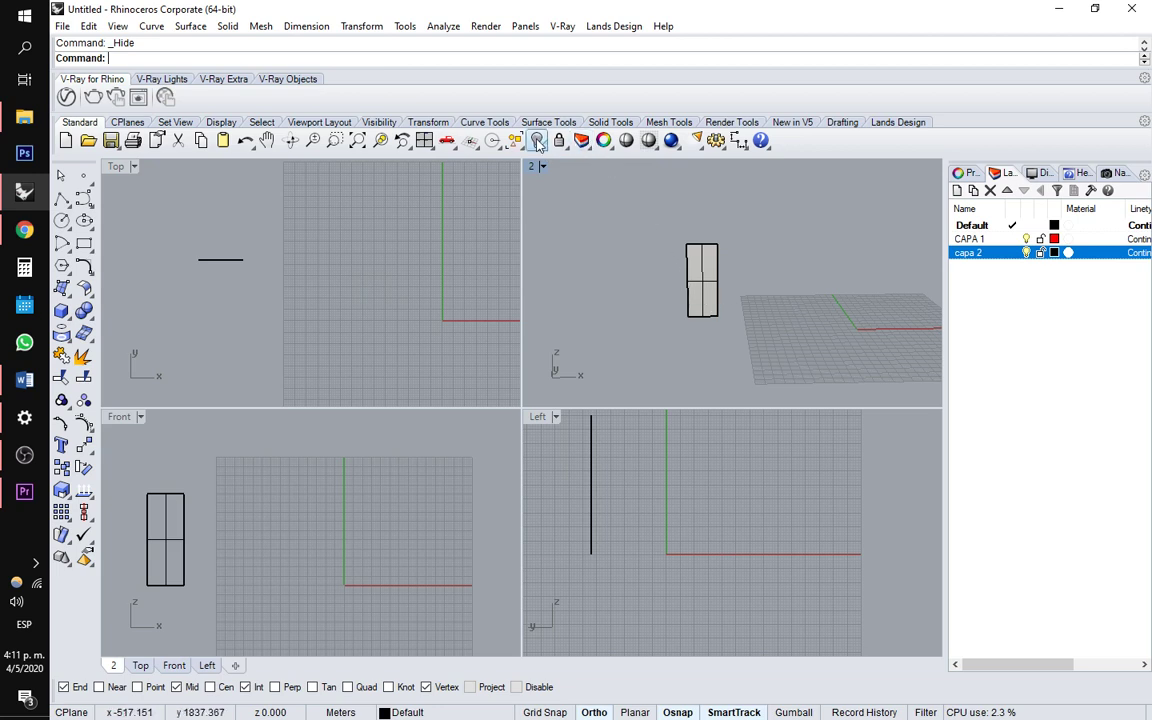
{"action": "left_click", "coordinate": [538, 144]}
{"action": "left_click", "coordinate": [563, 176]}
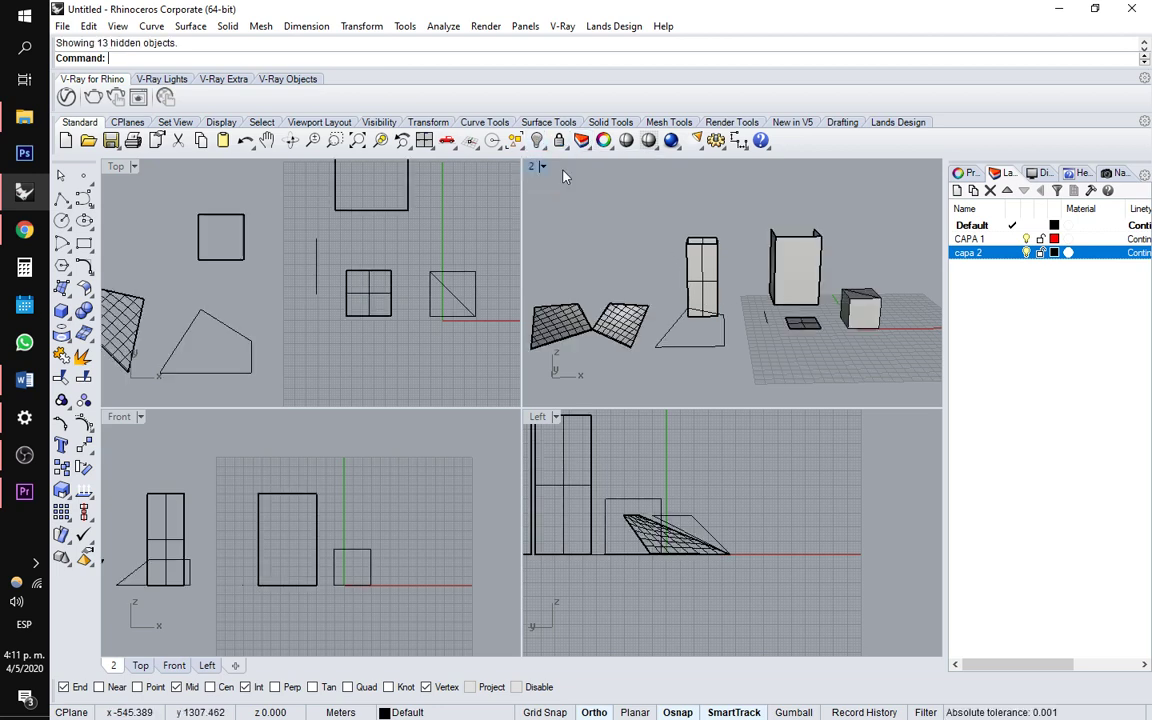
Draw a circle with a radius of 30 above the mirrored surfaces in the Top view
{"action": "scroll", "coordinate": [277, 301], "scroll_direction": "down", "scroll_amount": 3}
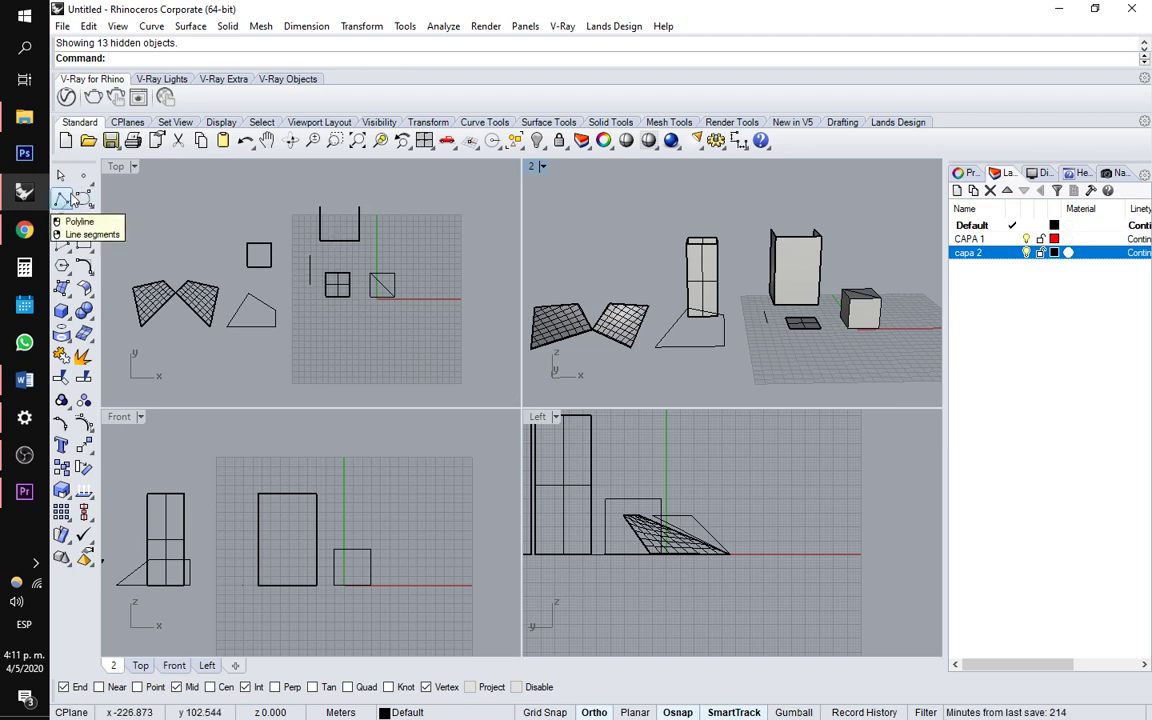
{"action": "left_click", "coordinate": [61, 220]}
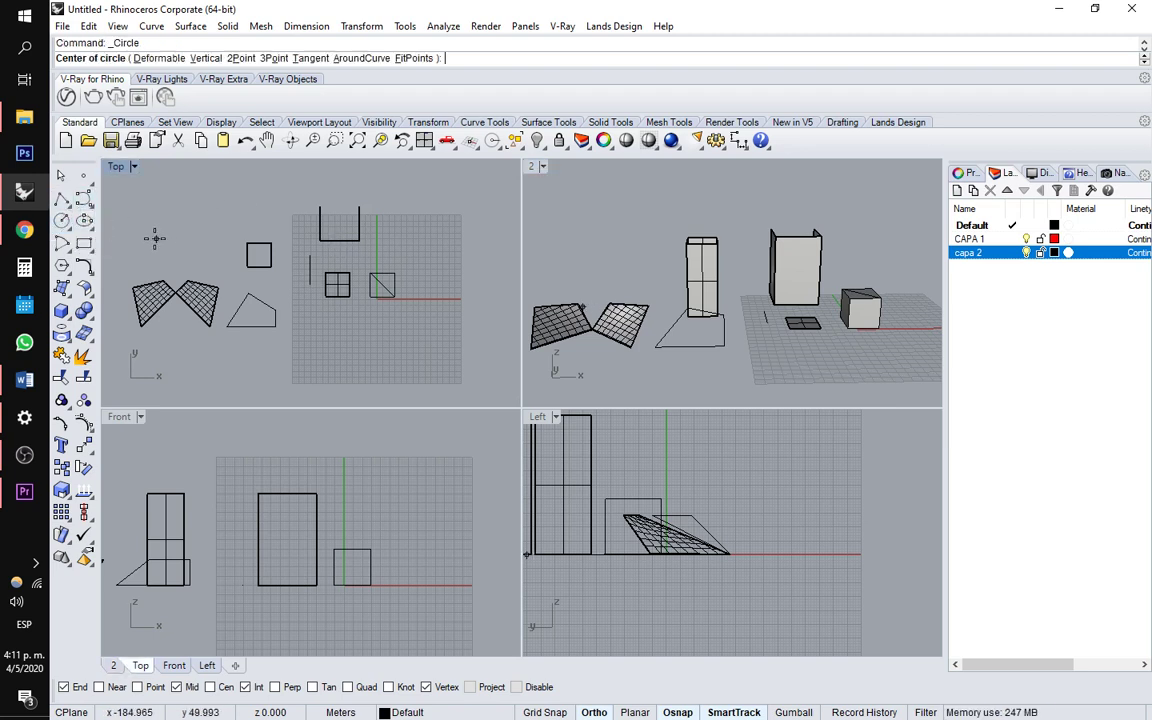
{"action": "left_click", "coordinate": [153, 237]}
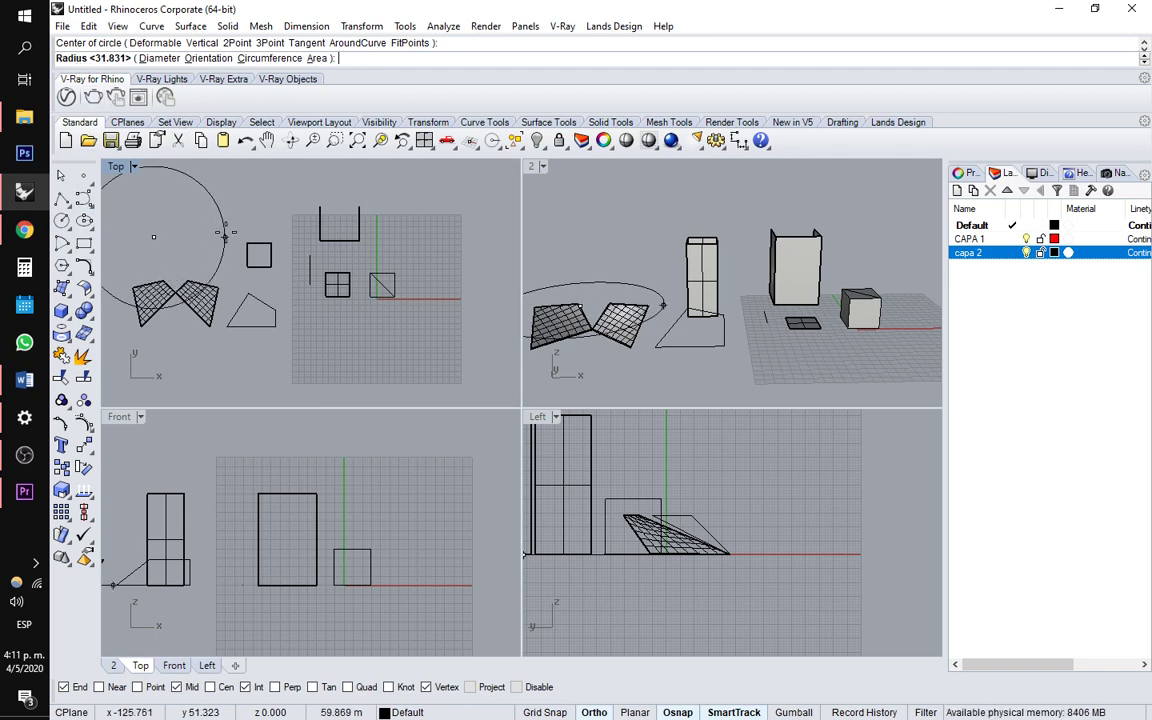
{"action": "type", "text": "30"}
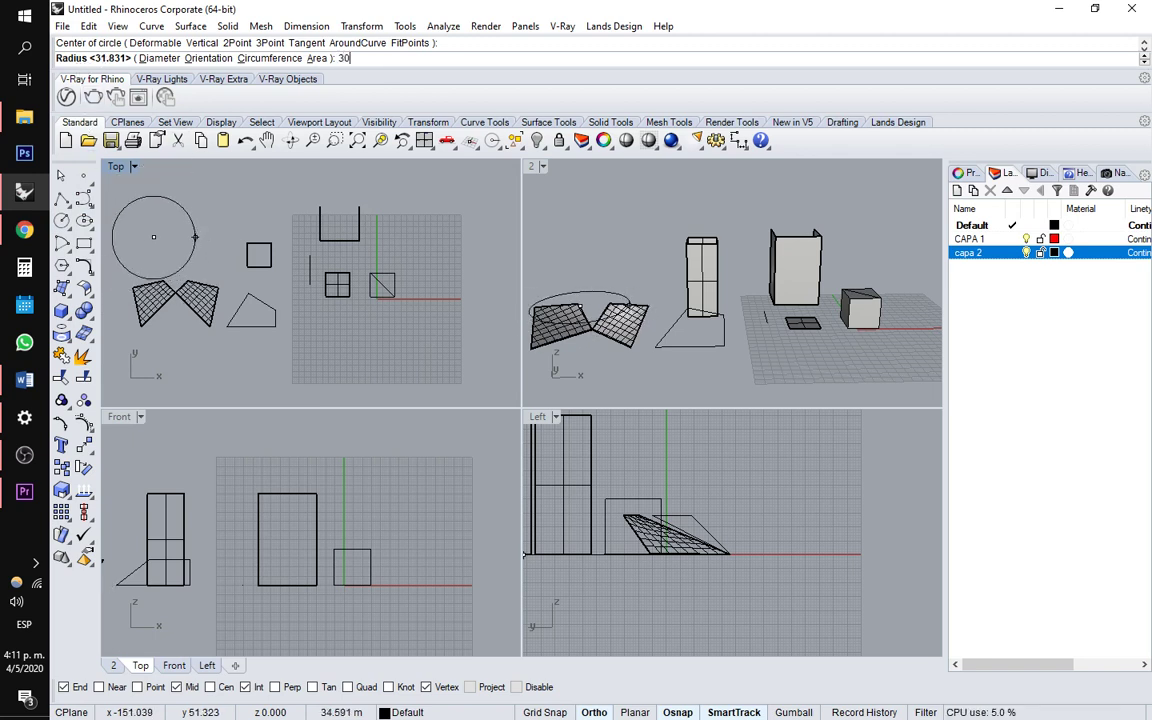
{"action": "key", "text": "Return"}
Draw a rectangle 20 long and 50 wide above the circle in the Top view
{"action": "left_click", "coordinate": [84, 243]}
{"action": "right_click_drag", "start_coordinate": [187, 236], "coordinate": [285, 384]}
{"action": "left_click", "coordinate": [254, 299]}
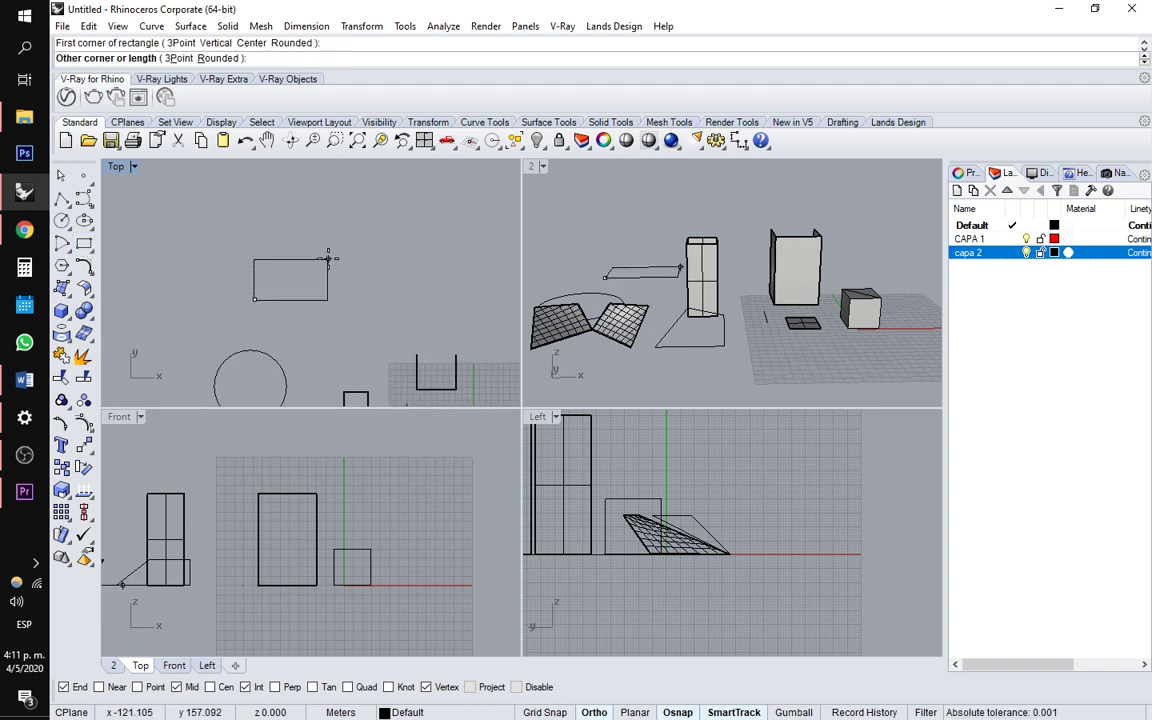
{"action": "type", "text": "20"}
{"action": "key", "text": "Return"}
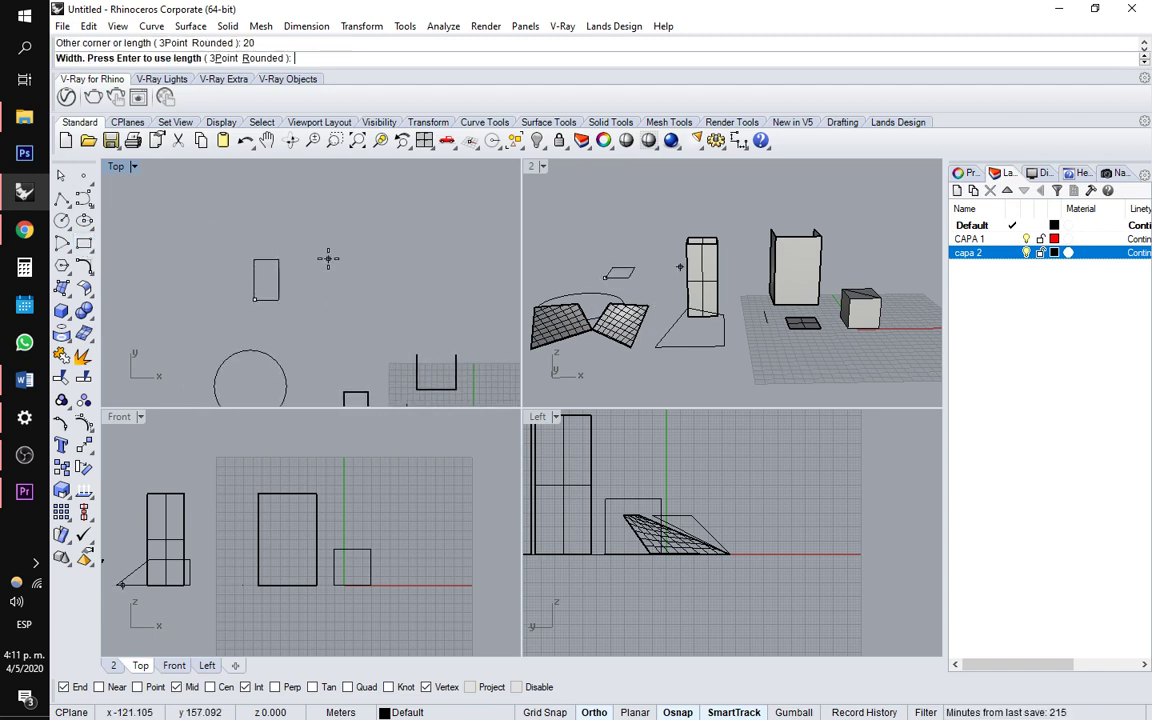
{"action": "type", "text": "50"}
{"action": "key", "text": "Return"}
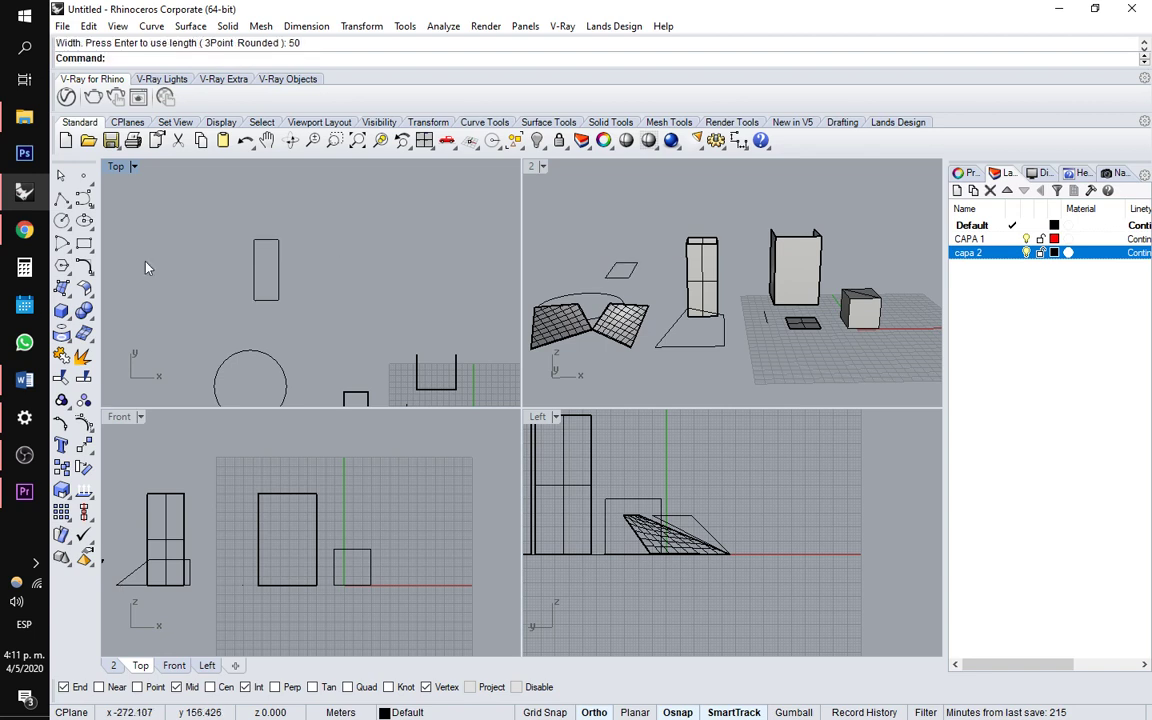
Draw an inscribed polygon with 8 sides and a radius of about 30 m beside the rectangle in the Top view
{"action": "left_click", "coordinate": [62, 244]}
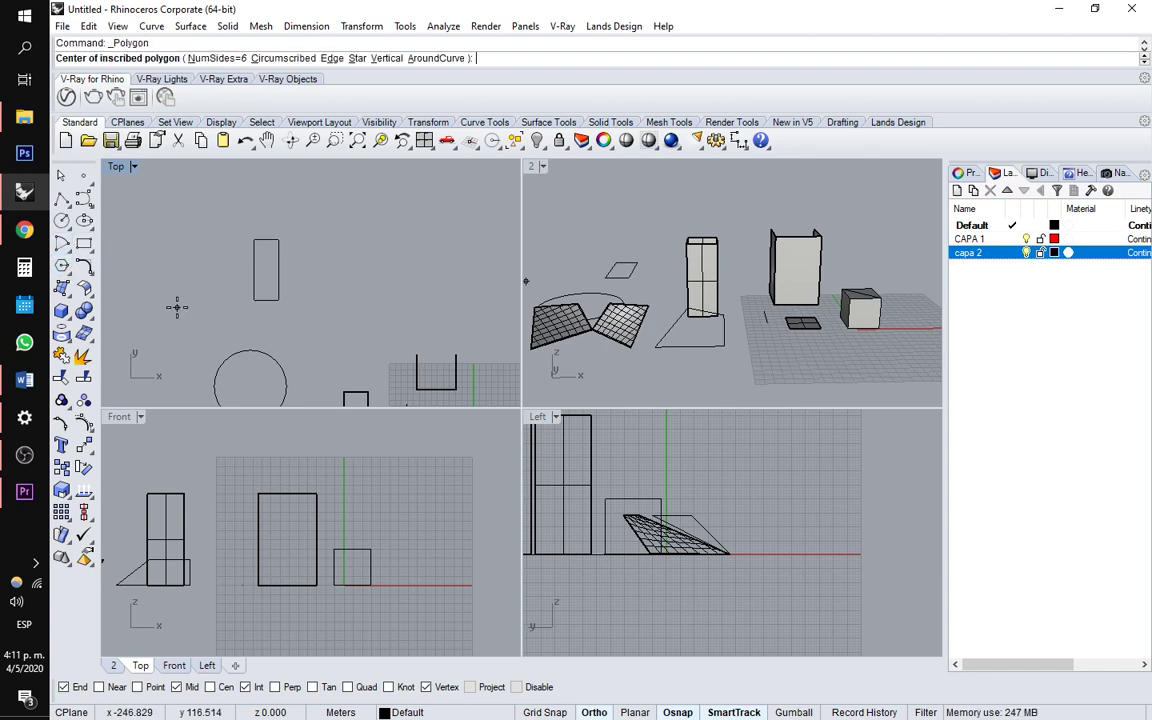
{"action": "left_click", "coordinate": [128, 293]}
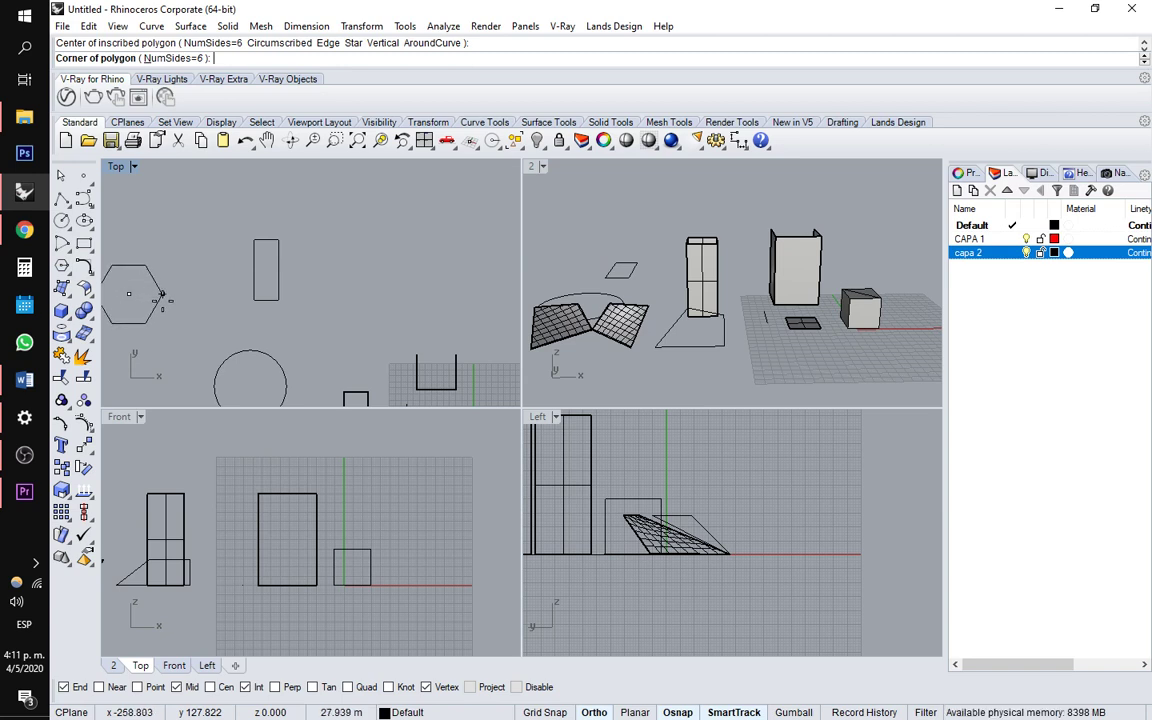
{"action": "left_click", "coordinate": [165, 58]}
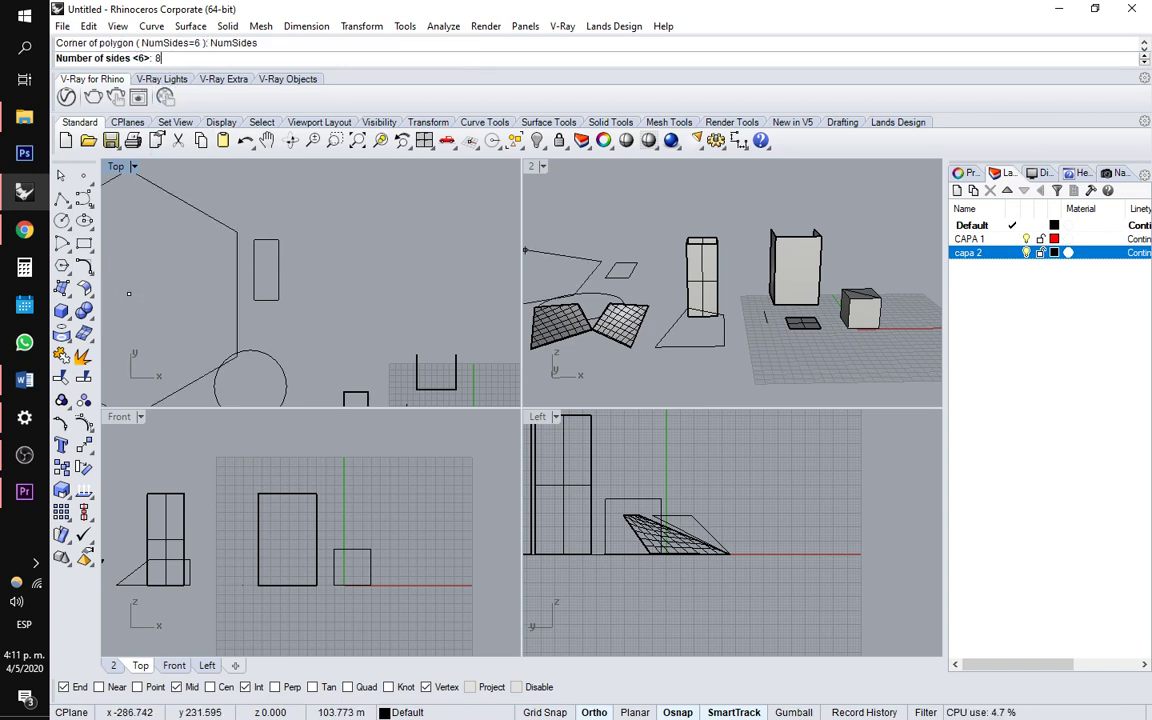
{"action": "type", "text": "8"}
{"action": "key", "text": "Return"}
{"action": "scroll", "coordinate": [305, 274], "scroll_direction": "down", "scroll_amount": 12}
{"action": "scroll", "coordinate": [280, 276], "scroll_direction": "up", "scroll_amount": 18}
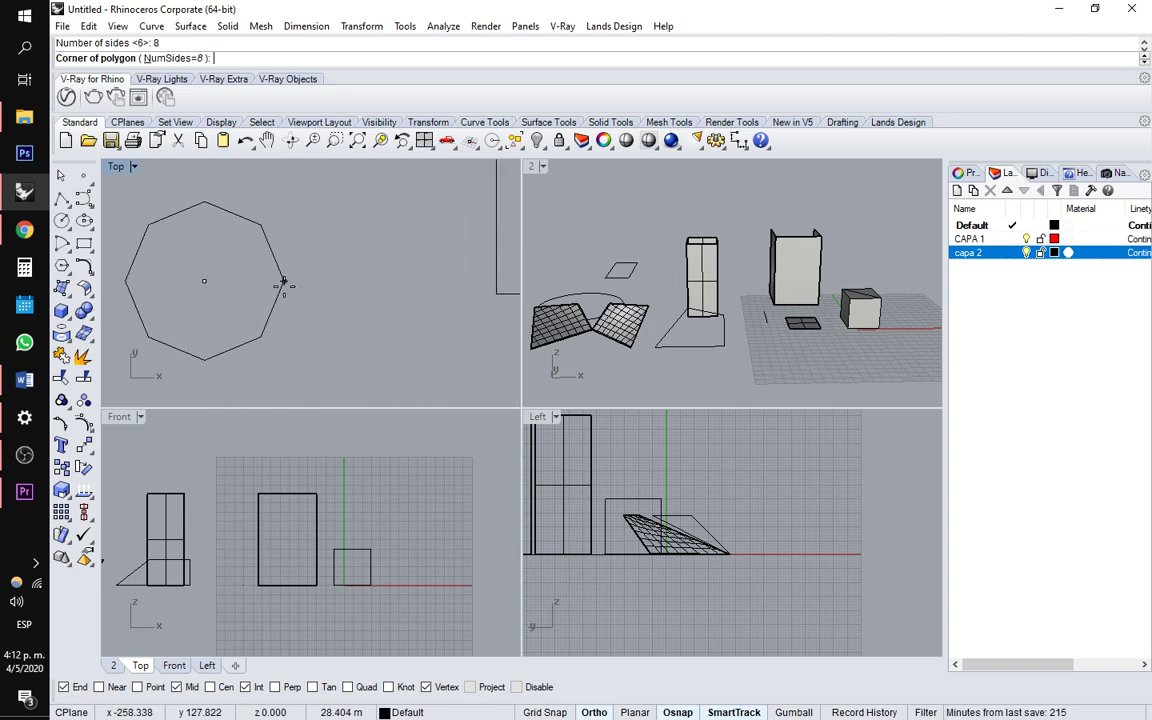
{"action": "left_click", "coordinate": [289, 283]}
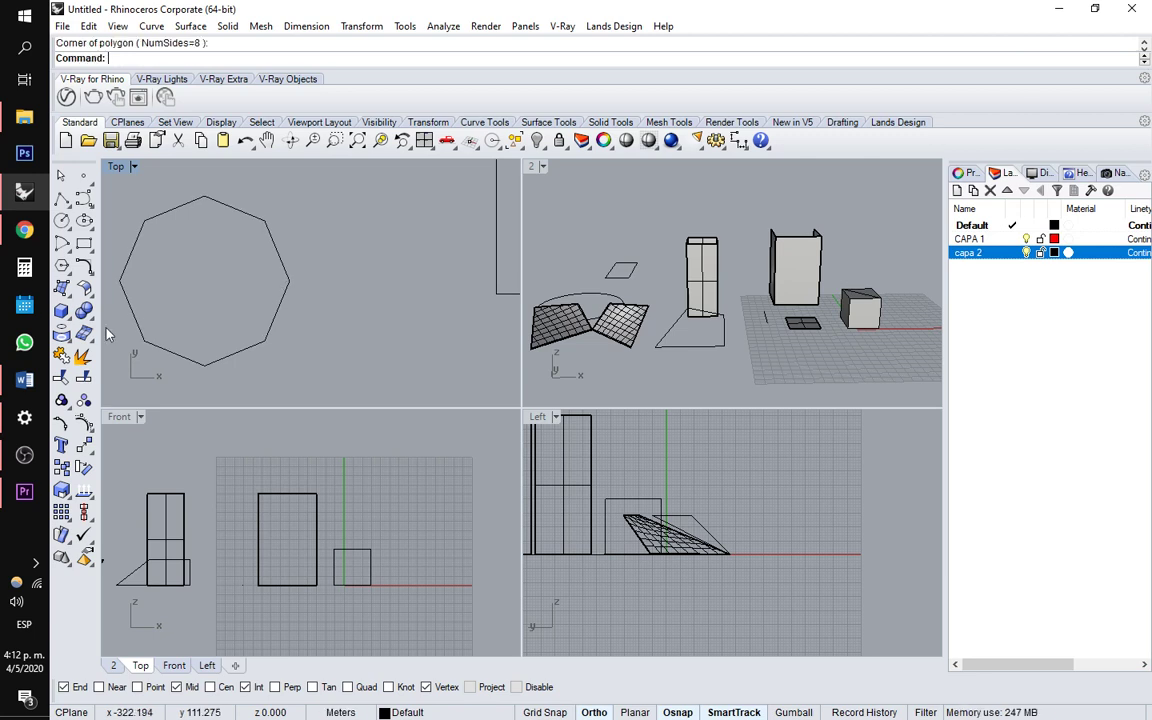
Draw an arched degree-3 curve from three control points below the octagon in the Top view, with Ortho off
{"action": "left_click", "coordinate": [62, 199]}
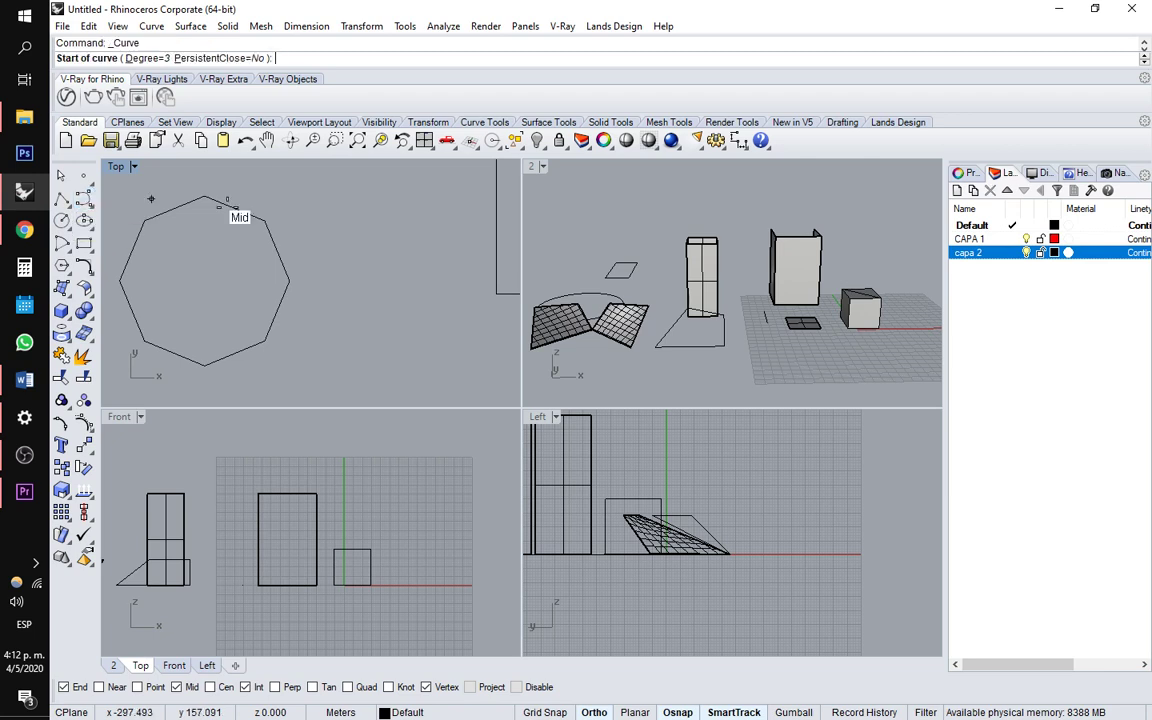
{"action": "scroll", "coordinate": [320, 236], "scroll_direction": "down", "scroll_amount": 5}
{"action": "scroll", "coordinate": [290, 280], "scroll_direction": "up", "scroll_amount": 3}
{"action": "left_click", "coordinate": [240, 348]}
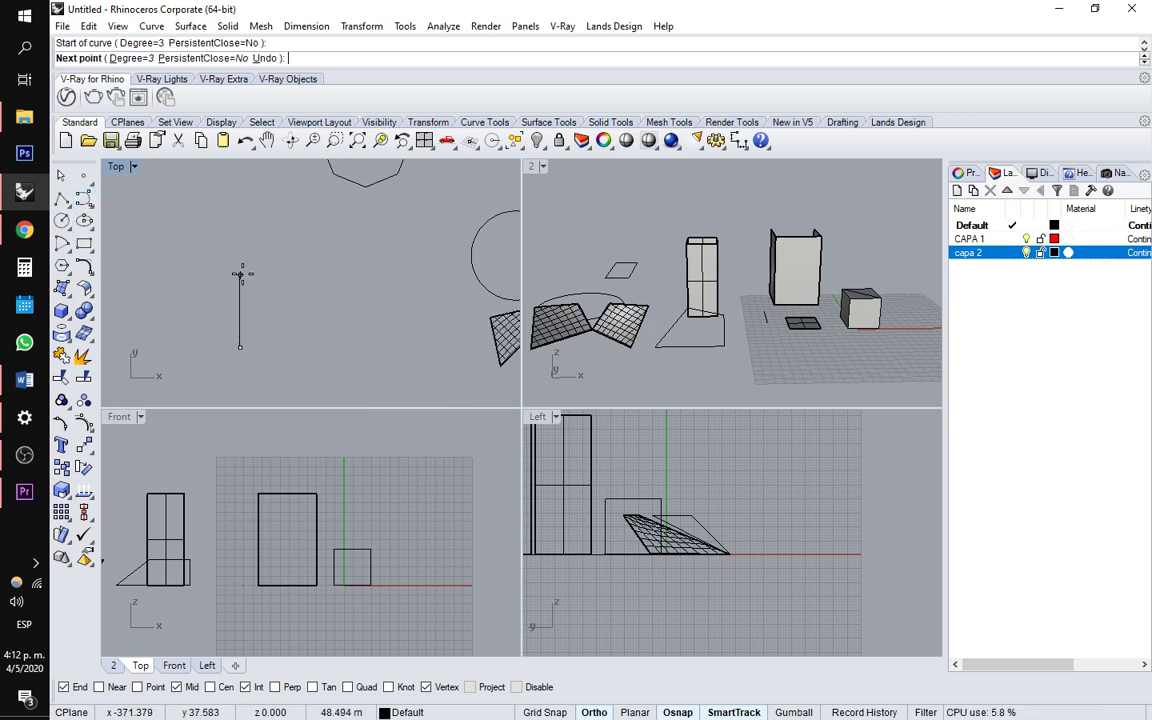
{"action": "key", "text": "F8"}
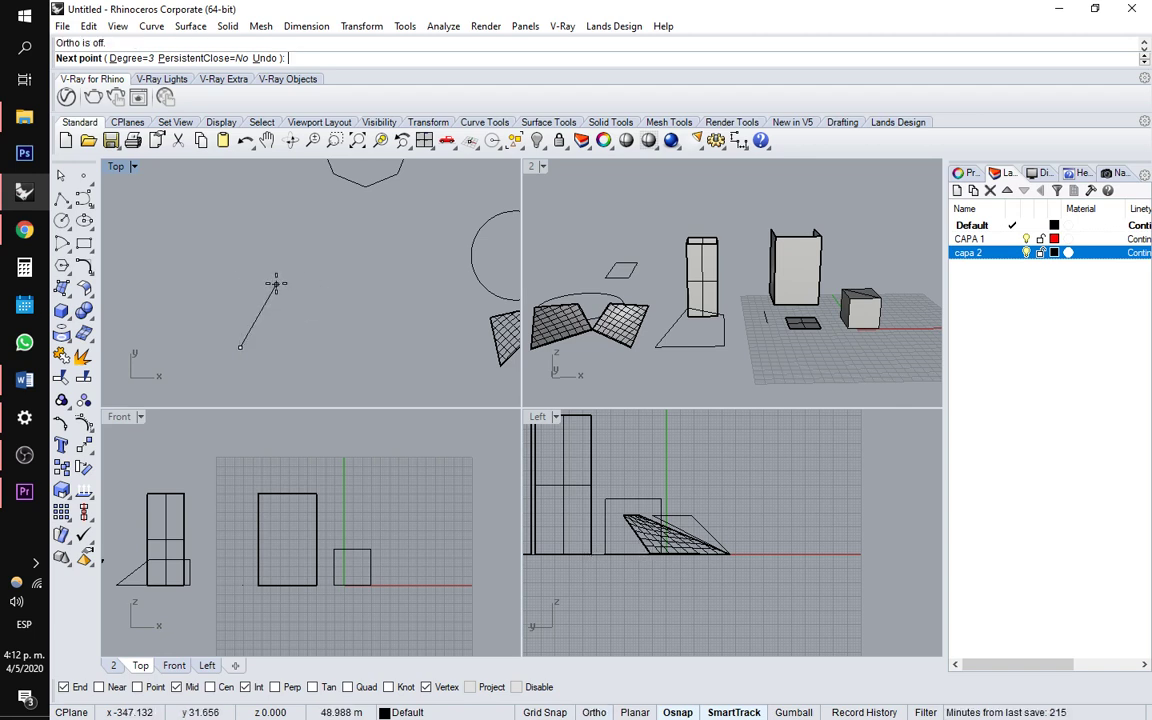
{"action": "left_click", "coordinate": [302, 292]}
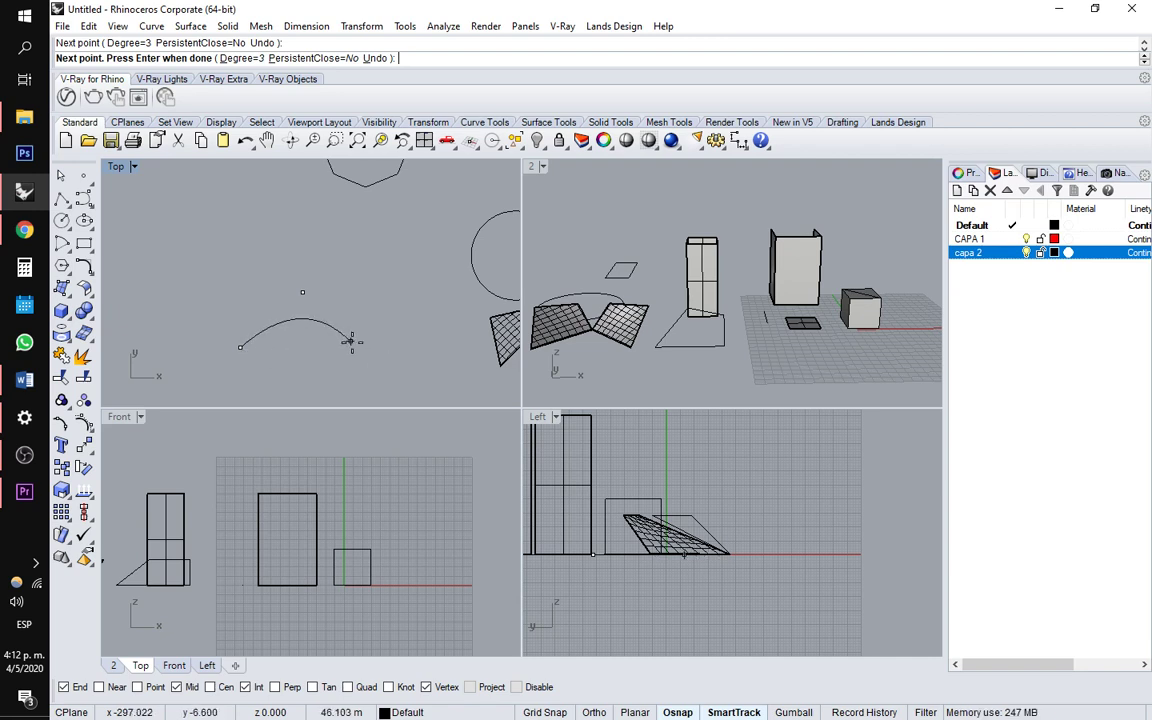
{"action": "left_click", "coordinate": [366, 346]}
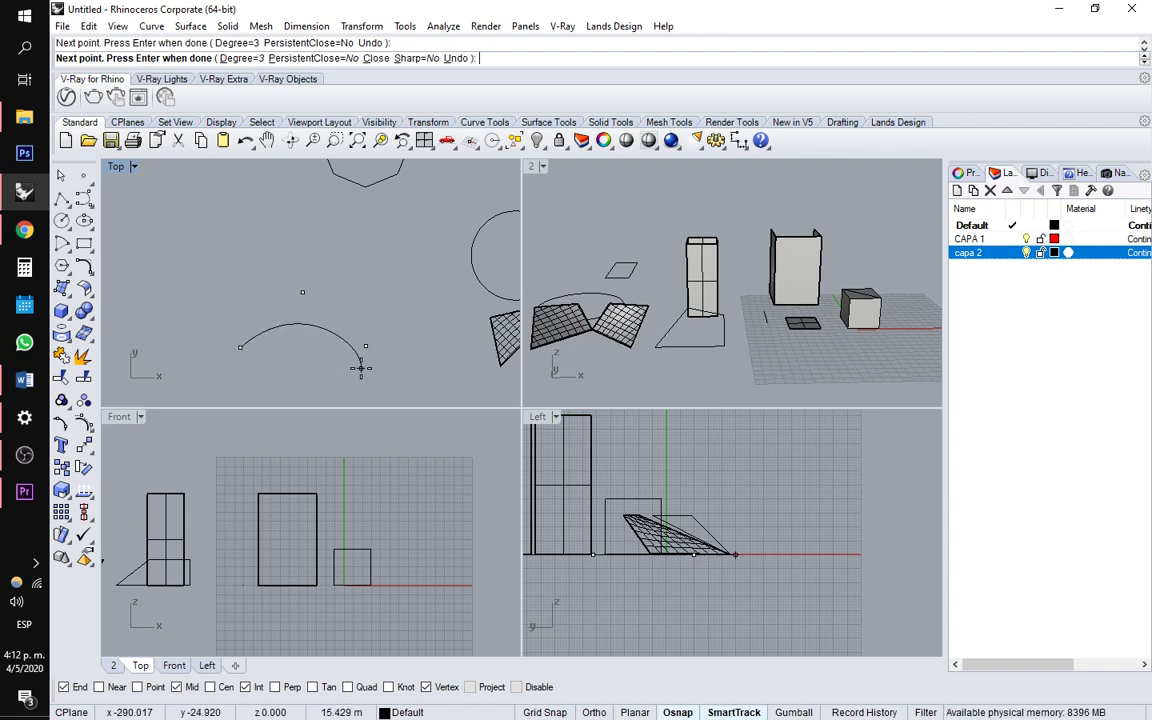
{"action": "key", "text": "Return"}
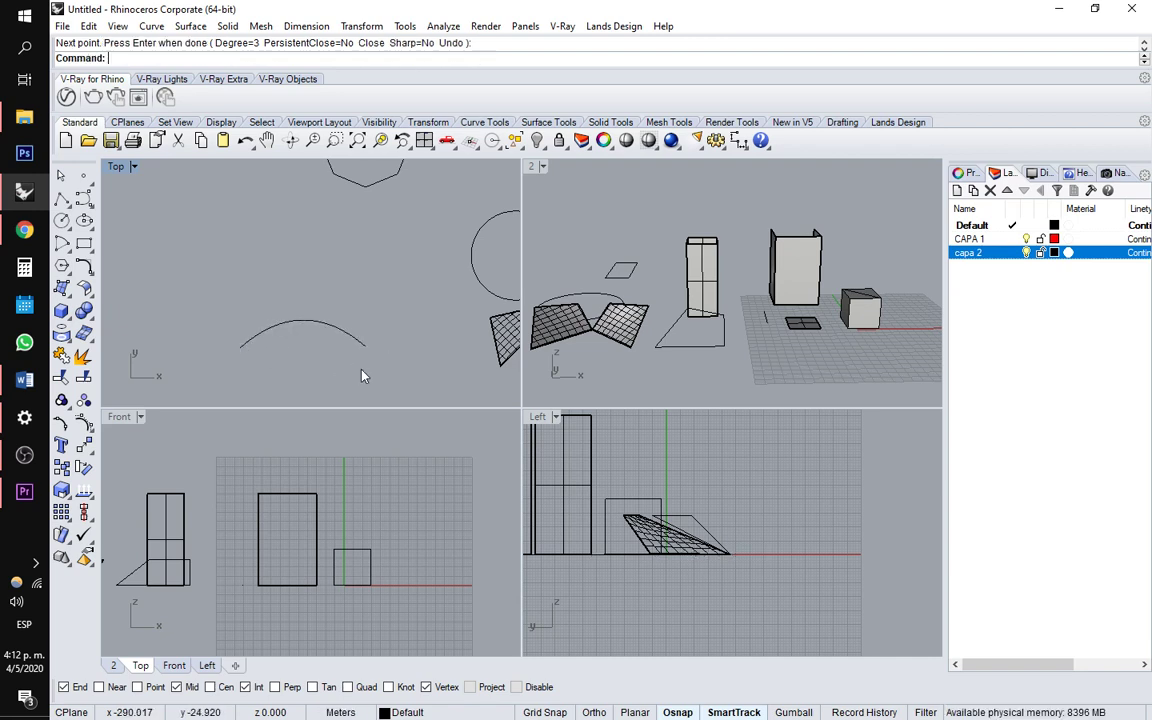
Draw a closed freeform control-point curve around the upper side of the arched curve in the Top view, ending at its start point
{"action": "left_click", "coordinate": [84, 199]}
{"action": "left_click", "coordinate": [173, 290]}
{"action": "left_click", "coordinate": [203, 218]}
{"action": "left_click", "coordinate": [306, 211]}
{"action": "left_click", "coordinate": [362, 244]}
{"action": "left_click", "coordinate": [285, 269]}
{"action": "left_click", "coordinate": [237, 290]}
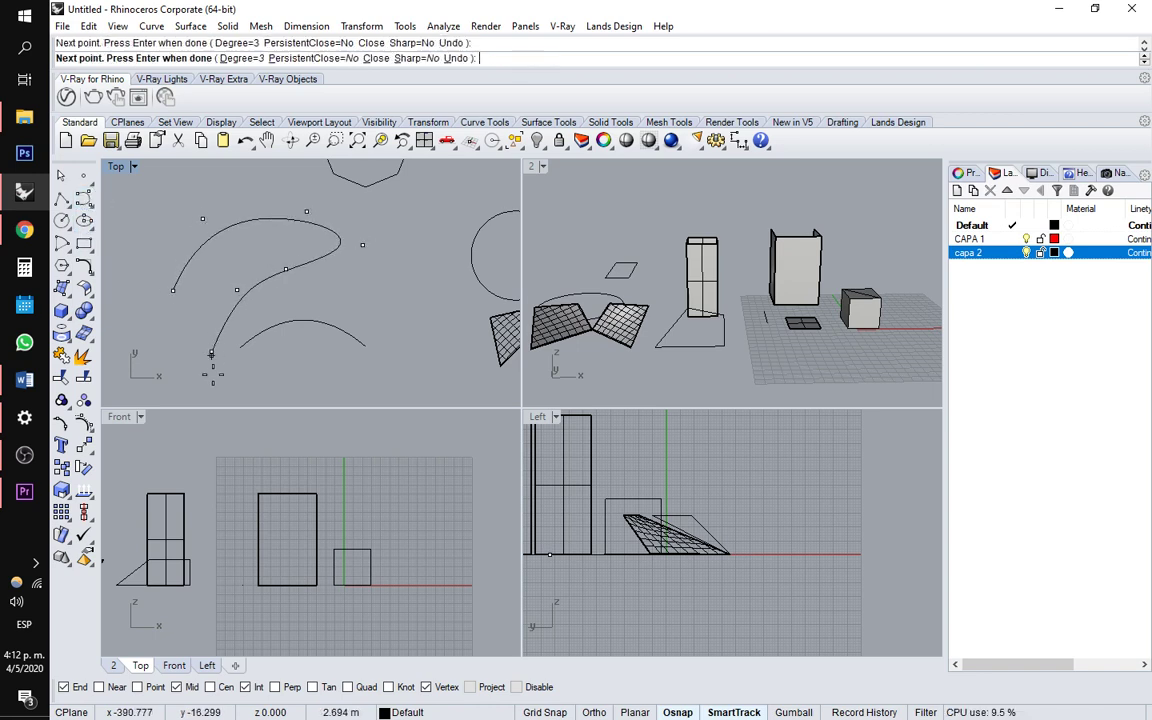
{"action": "left_click", "coordinate": [211, 351]}
{"action": "left_click", "coordinate": [208, 398]}
{"action": "left_click", "coordinate": [156, 376]}
{"action": "left_click", "coordinate": [141, 320]}
{"action": "left_click", "coordinate": [132, 277]}
{"action": "left_click", "coordinate": [155, 238]}
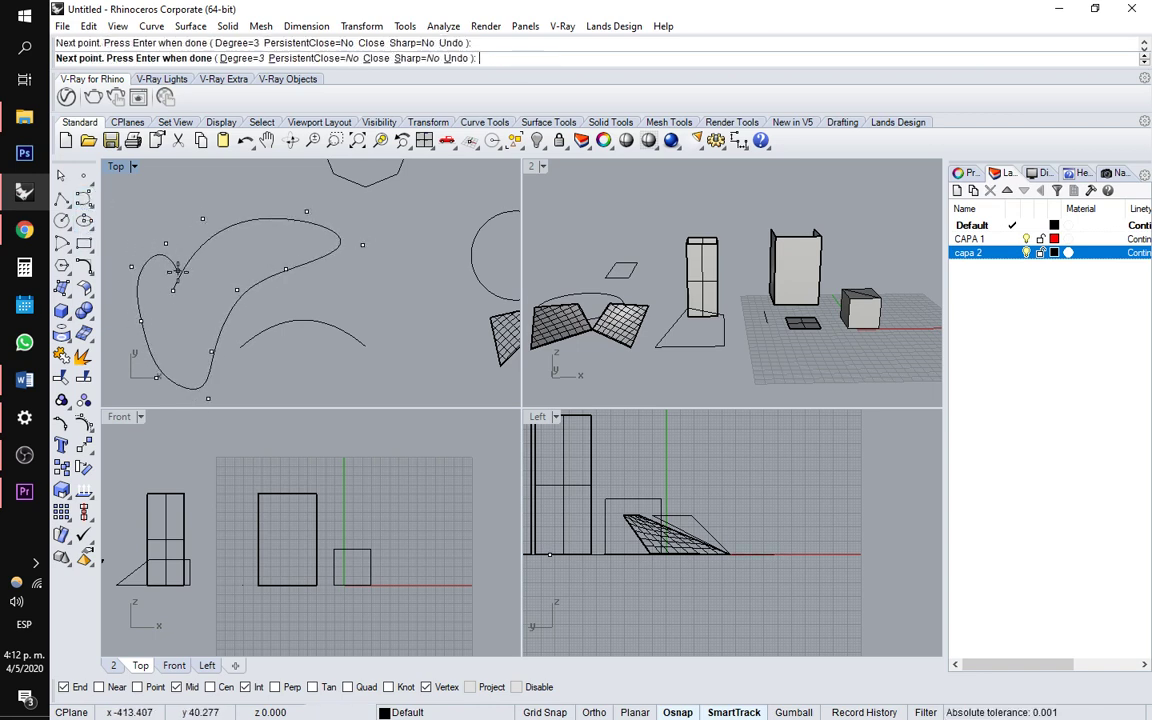
{"action": "left_click", "coordinate": [175, 288]}
{"action": "scroll", "coordinate": [380, 282], "scroll_direction": "down", "scroll_amount": 5}
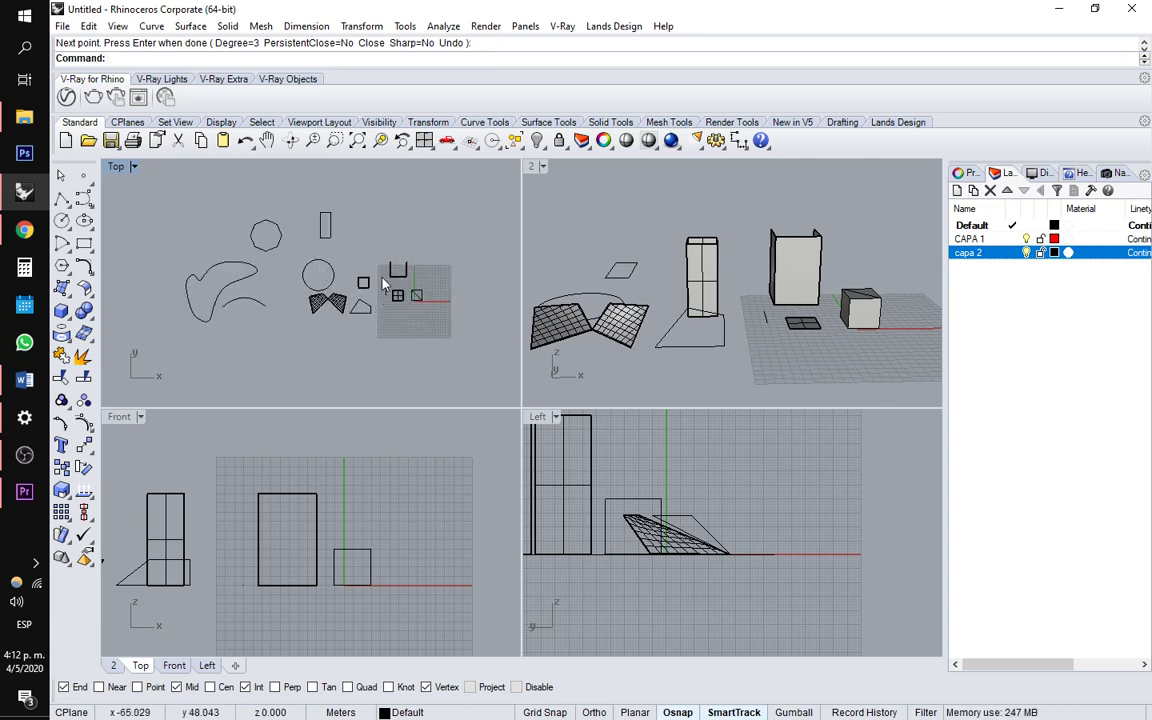
{"action": "mouse_move", "coordinate": [390, 234]}
{"action": "right_mouse_down"}
{"action": "mouse_move", "coordinate": [409, 257]}
{"action": "mouse_move", "coordinate": [371, 234]}
{"action": "right_mouse_up"}
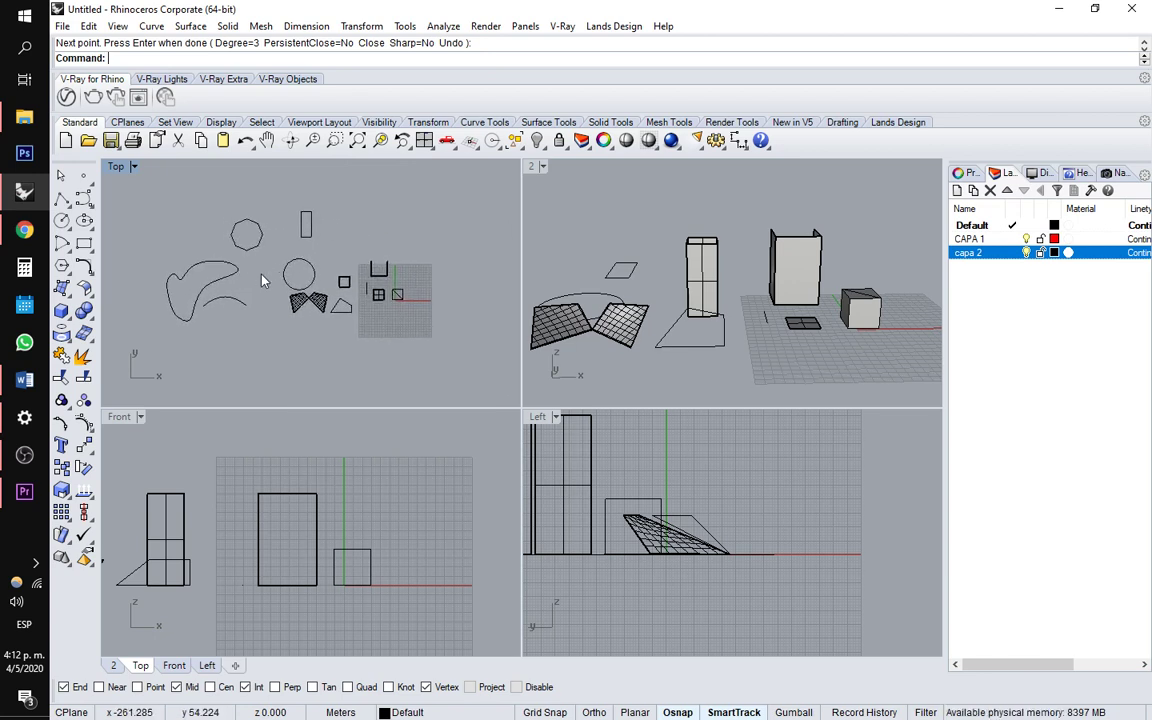
{"action": "right_click_drag", "start_coordinate": [281, 287], "coordinate": [302, 313]}
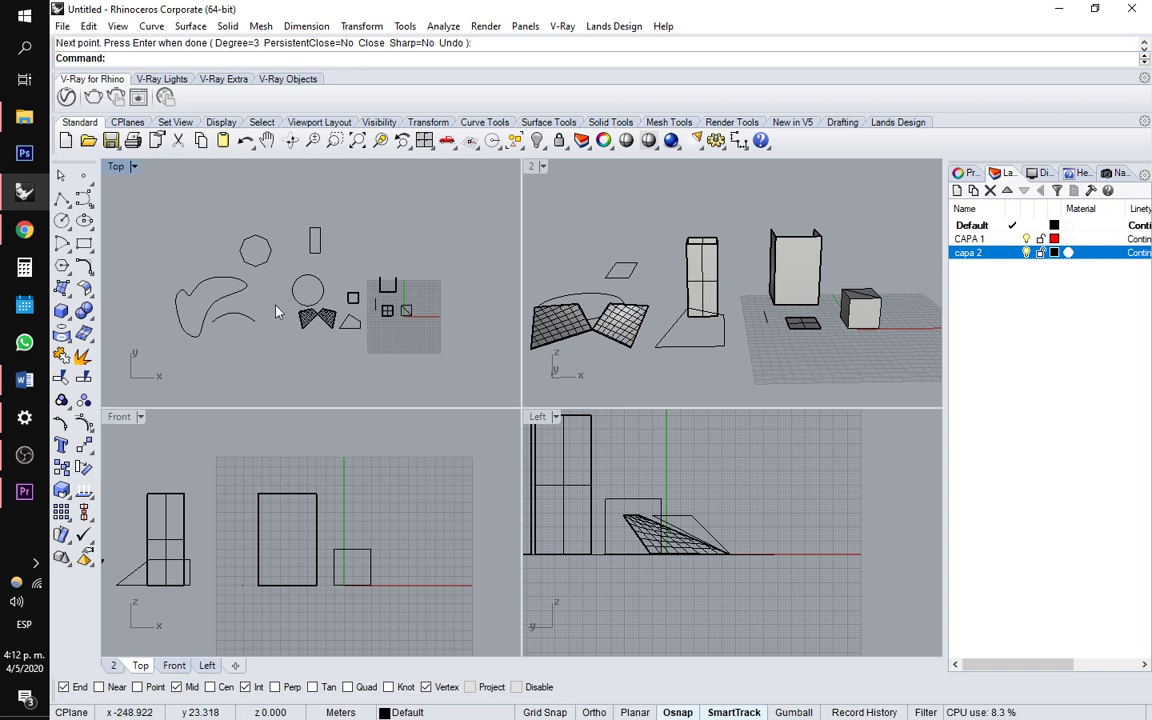
{"action": "scroll", "coordinate": [270, 303], "scroll_direction": "up", "scroll_amount": 1}
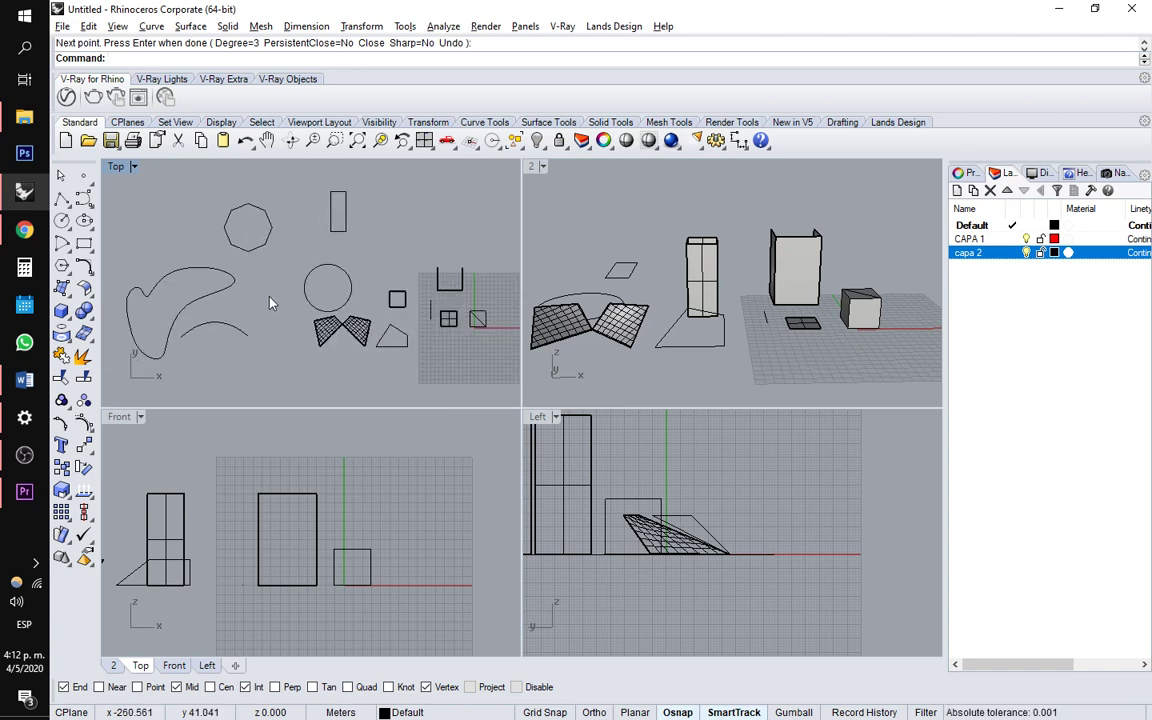
{"action": "scroll", "coordinate": [270, 303], "scroll_direction": "down", "scroll_amount": 4}
{"action": "scroll", "coordinate": [277, 311], "scroll_direction": "up", "scroll_amount": 3}
{"action": "scroll", "coordinate": [274, 302], "scroll_direction": "down", "scroll_amount": 2}
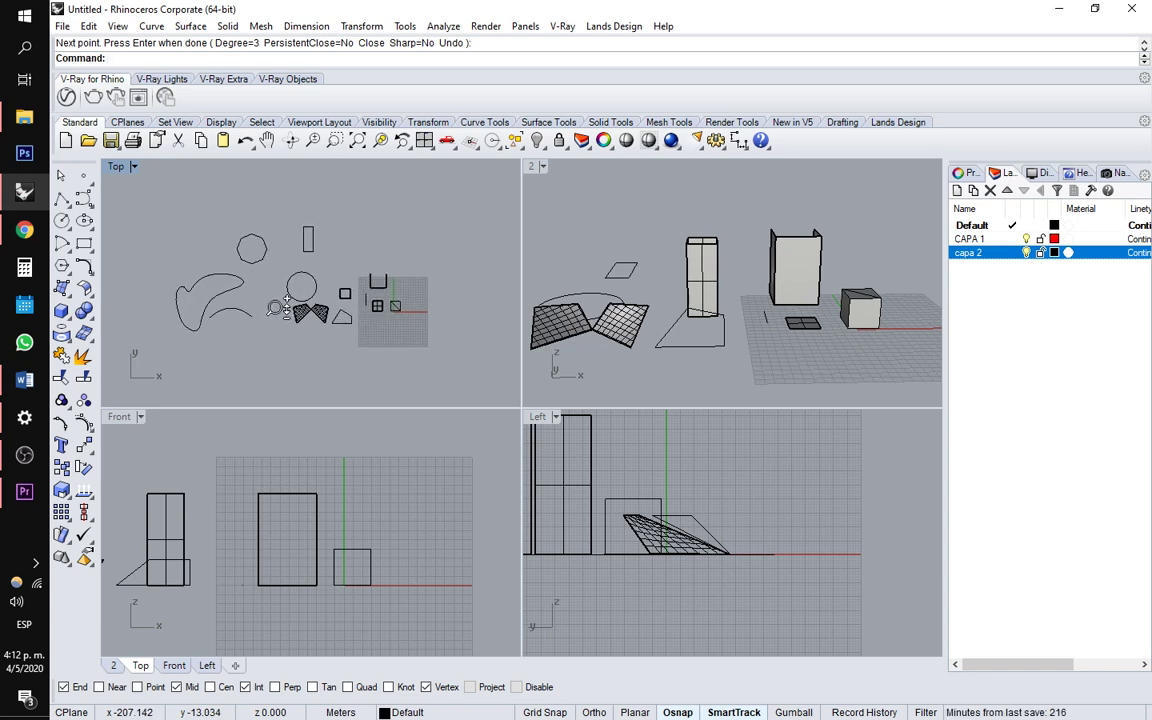
{"action": "scroll", "coordinate": [265, 286], "scroll_direction": "up", "scroll_amount": 4}
{"action": "scroll", "coordinate": [268, 288], "scroll_direction": "down", "scroll_amount": 1}
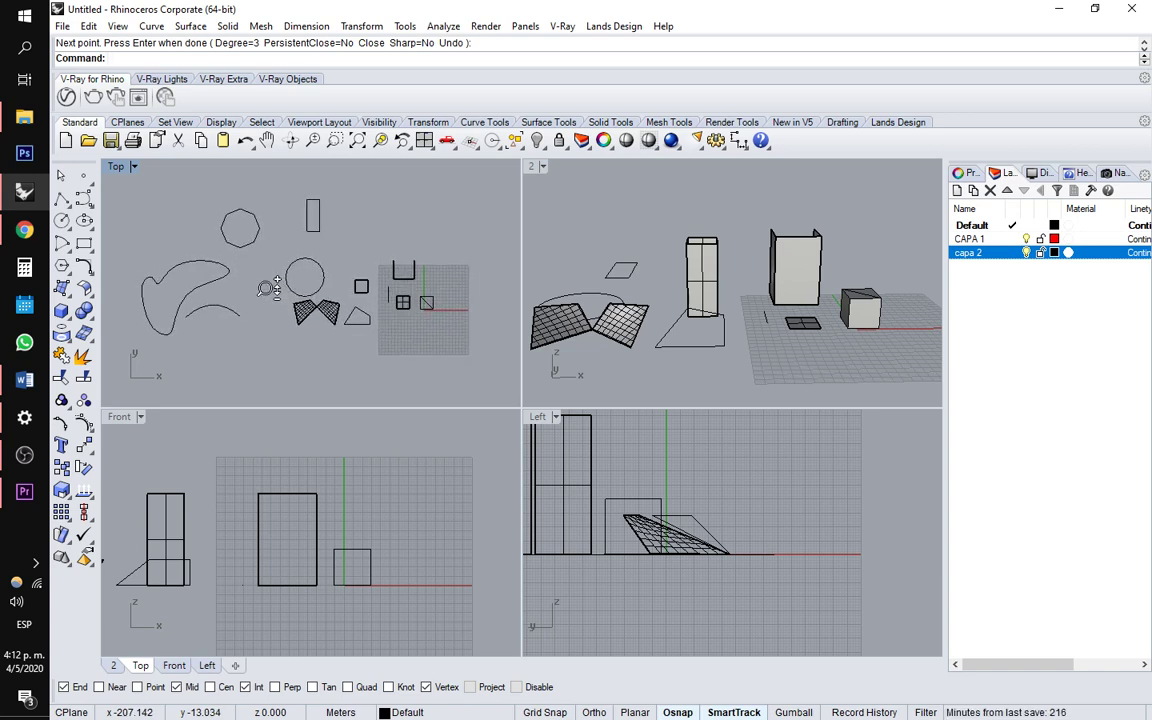
{"action": "scroll", "coordinate": [266, 284], "scroll_direction": "up", "scroll_amount": 1}
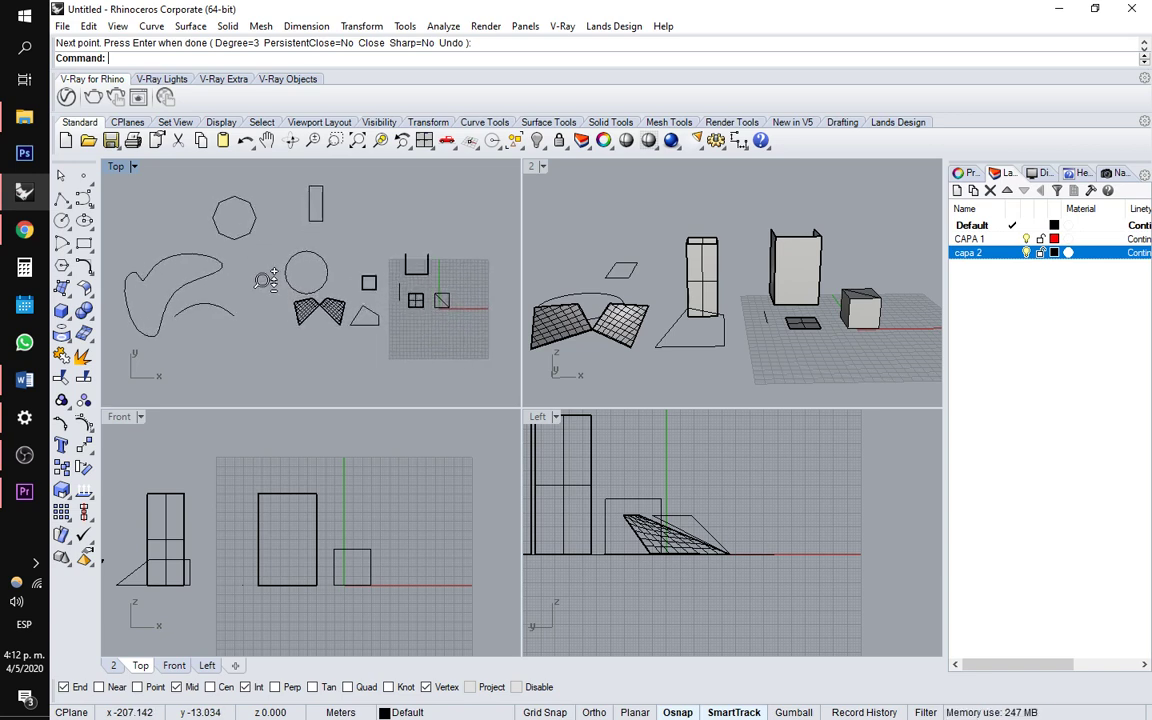
Try selecting the tower's front surface alone and all the tower's surfaces with a crossing window, clearing each selection
{"action": "left_click", "coordinate": [703, 256]}
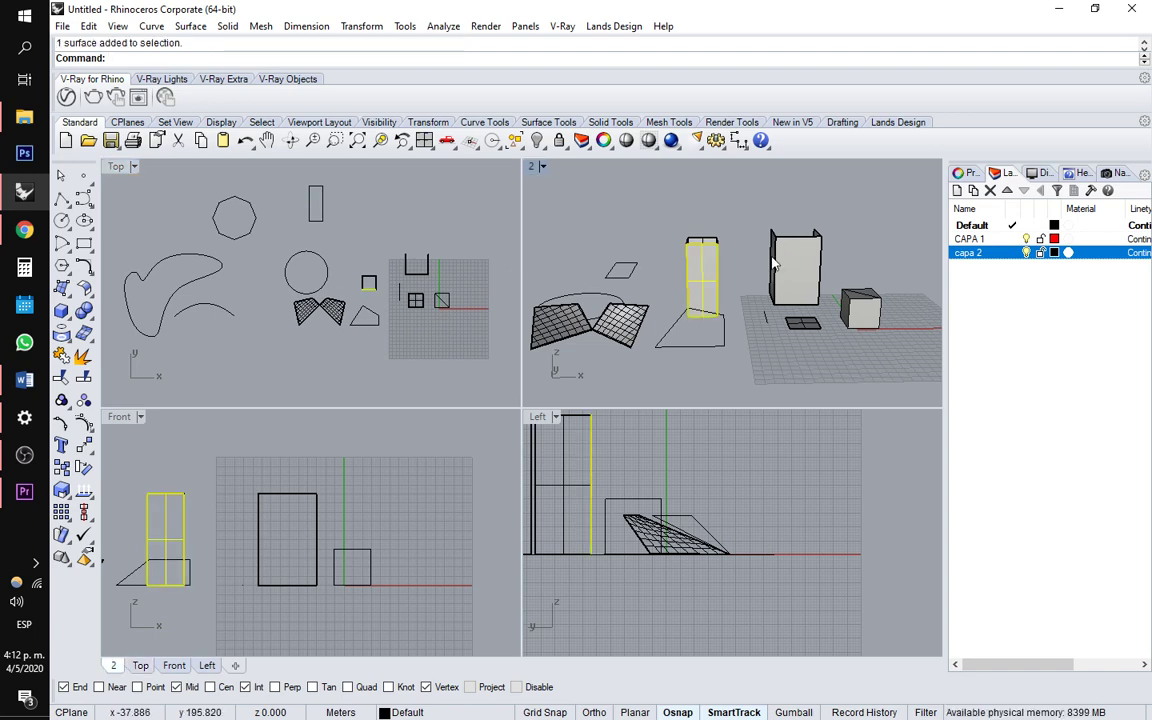
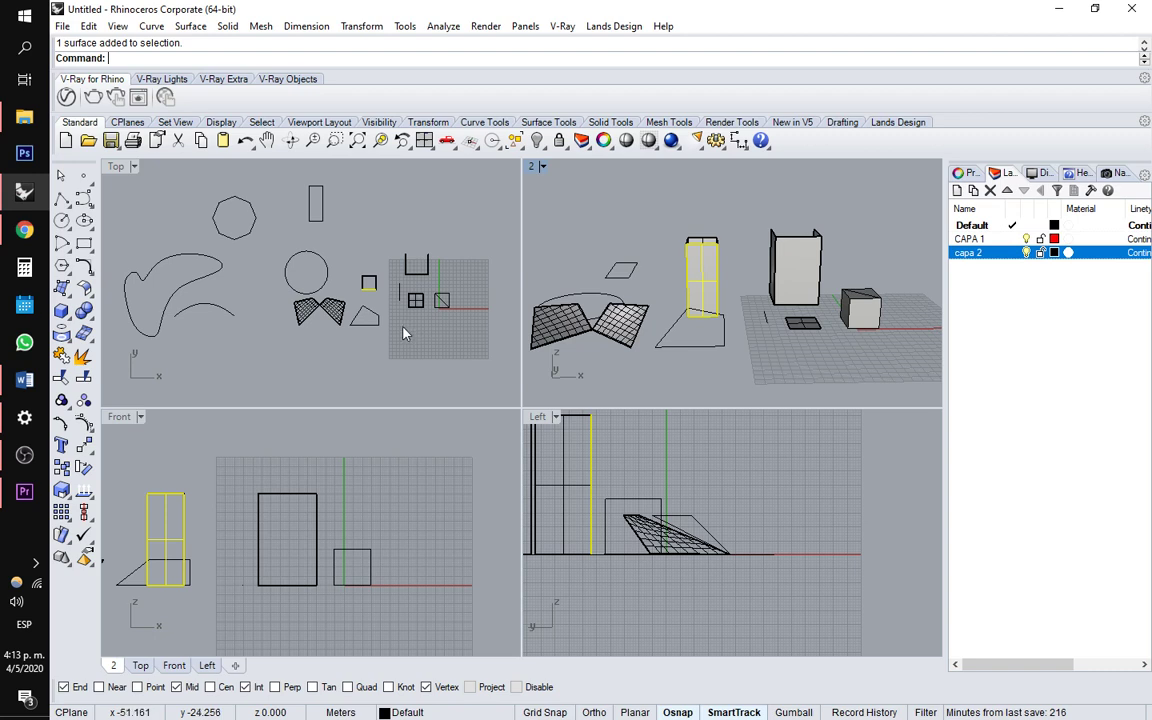
{"action": "right_click_drag", "start_coordinate": [379, 288], "coordinate": [375, 302]}
{"action": "left_click", "coordinate": [733, 224]}
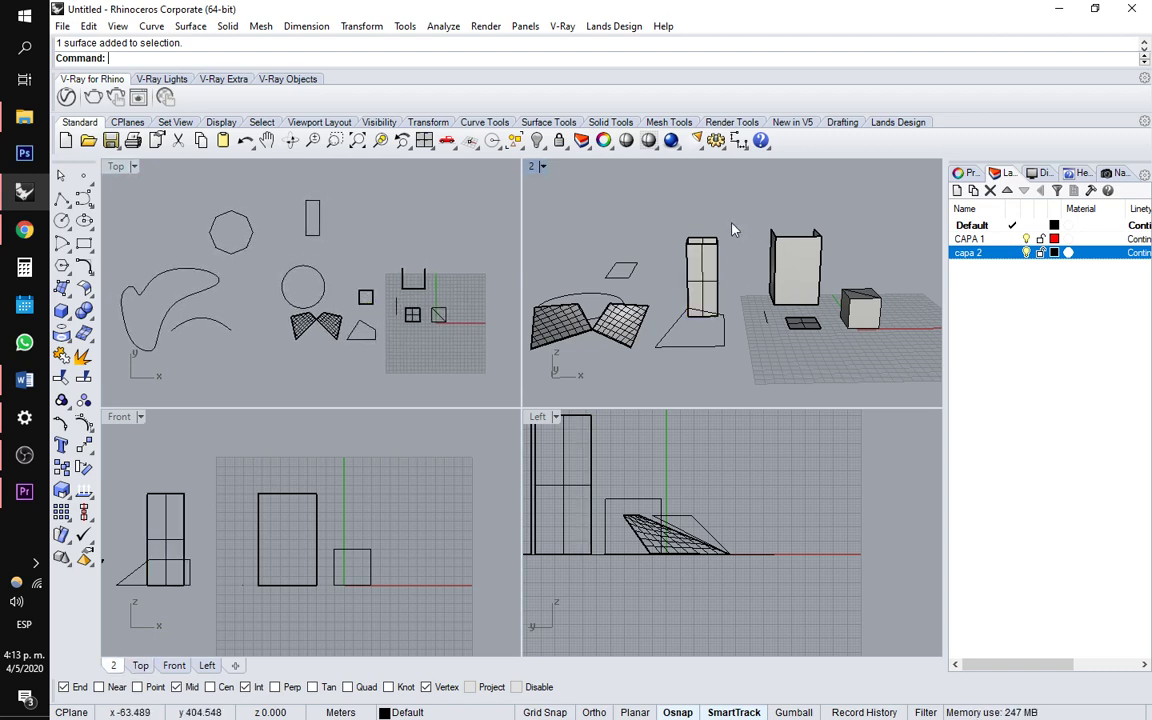
{"action": "left_click_drag", "start_coordinate": [737, 270], "coordinate": [660, 215]}
{"action": "left_click", "coordinate": [658, 214]}
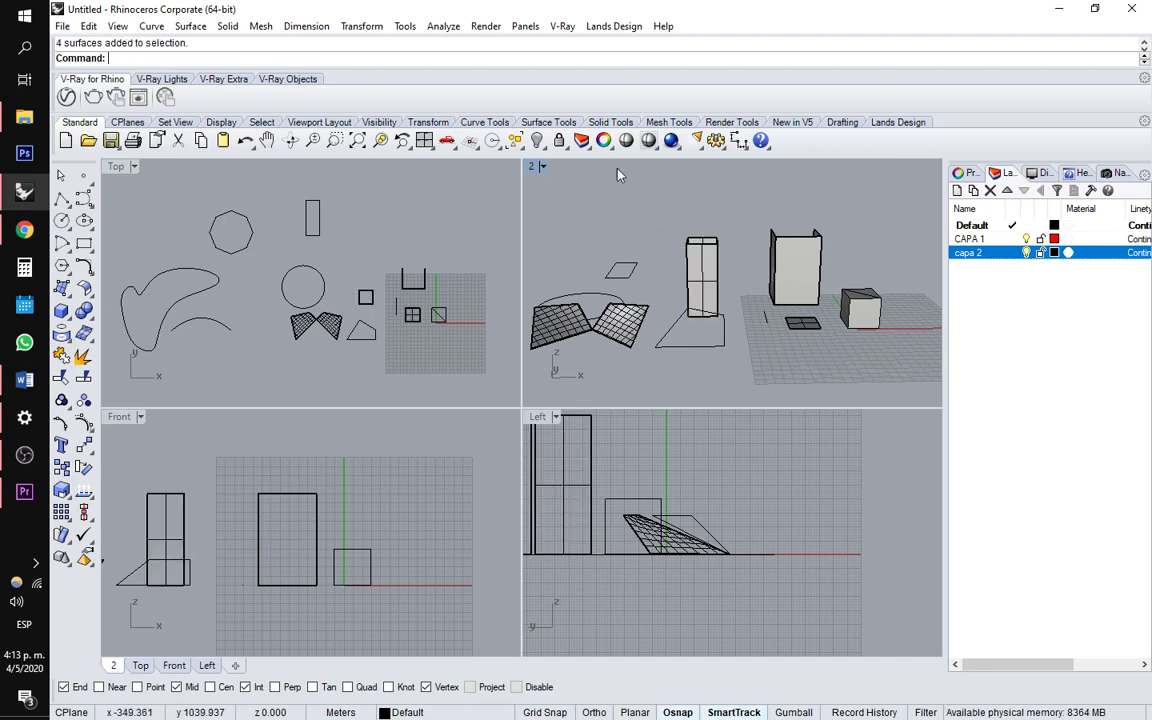
{"action": "mouse_move", "coordinate": [717, 268]}
{"action": "right_mouse_down"}
{"action": "mouse_move", "coordinate": [771, 255]}
{"action": "mouse_move", "coordinate": [733, 264]}
{"action": "right_mouse_up"}
{"action": "scroll", "coordinate": [771, 255], "scroll_direction": "up", "scroll_amount": 4}
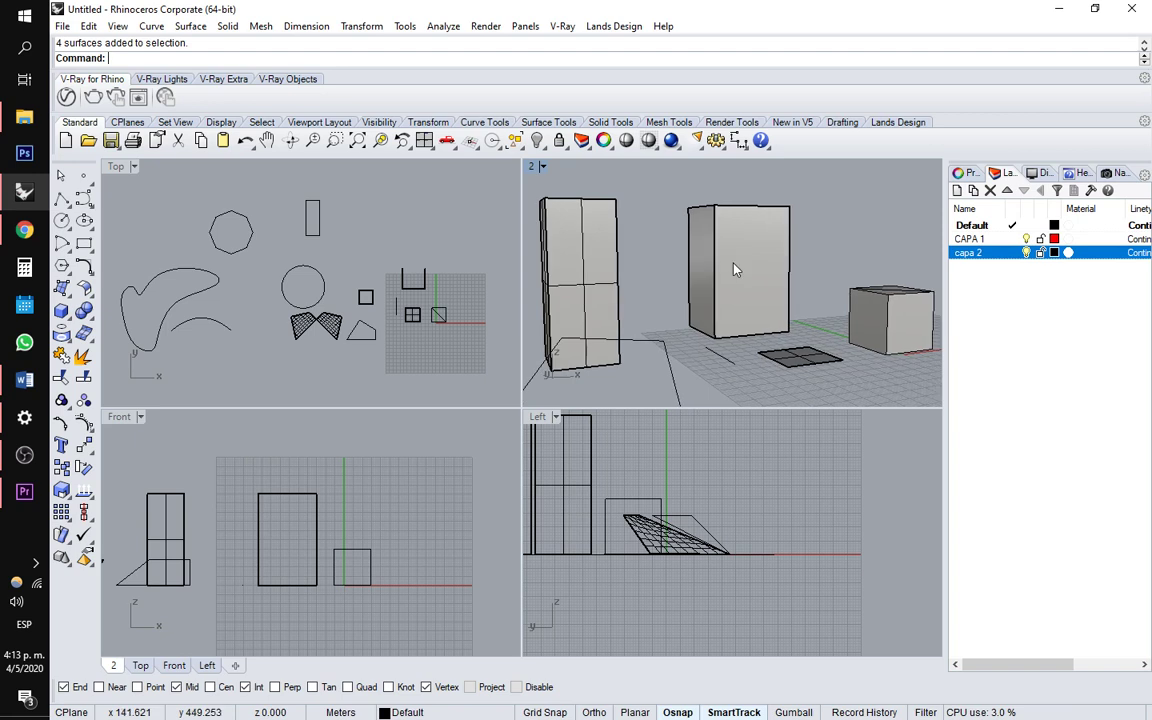
{"action": "scroll", "coordinate": [733, 264], "scroll_direction": "down", "scroll_amount": 2}
{"action": "scroll", "coordinate": [733, 264], "scroll_direction": "up", "scroll_amount": 2}
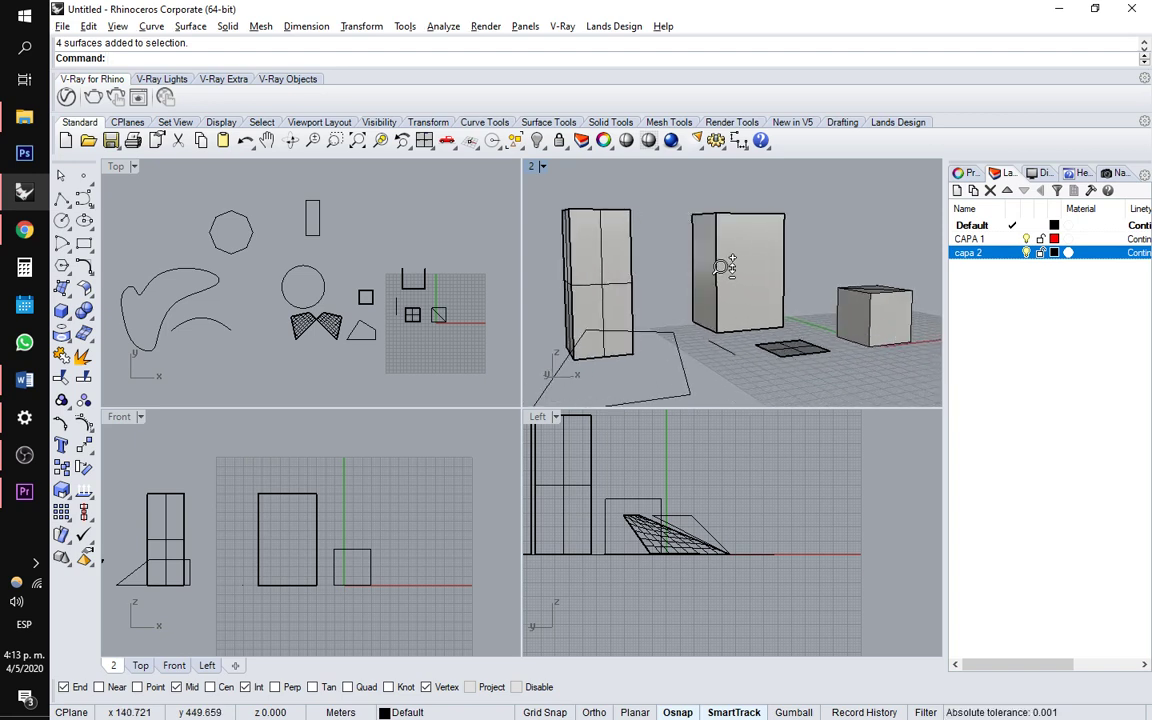
{"action": "scroll", "coordinate": [727, 265], "scroll_direction": "down", "scroll_amount": 2}
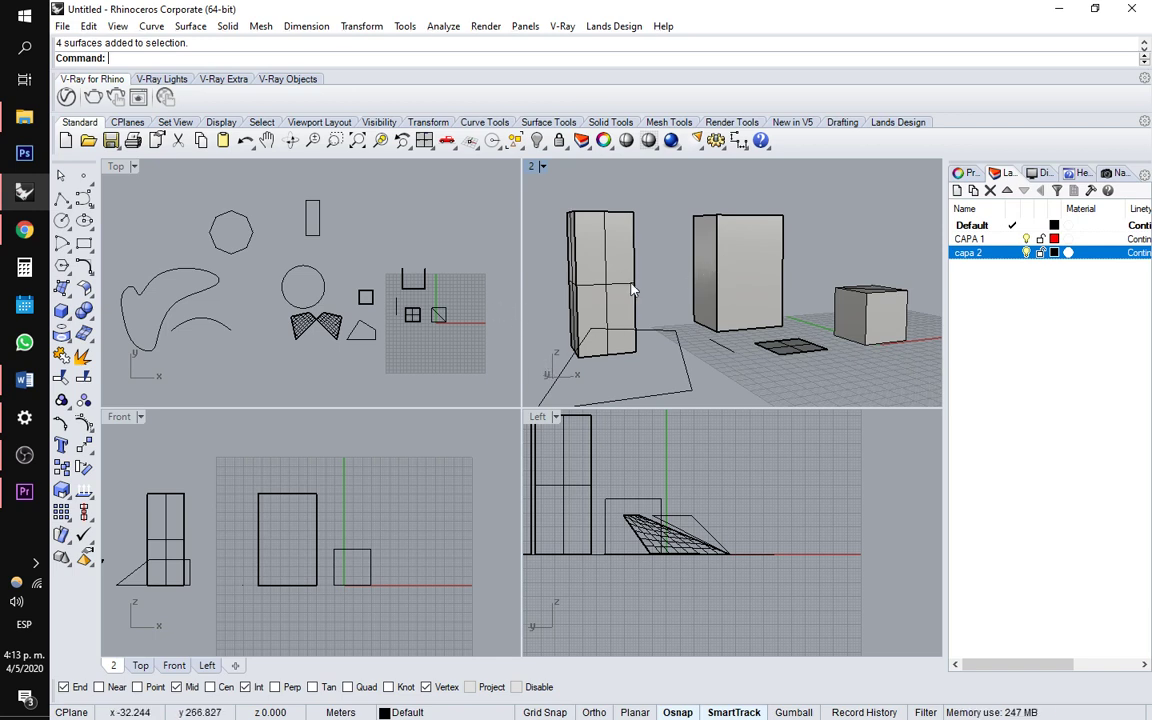
{"action": "mouse_move", "coordinate": [638, 288]}
{"action": "right_mouse_down"}
{"action": "mouse_move", "coordinate": [575, 298]}
{"action": "mouse_move", "coordinate": [672, 290]}
{"action": "mouse_move", "coordinate": [660, 327]}
{"action": "mouse_move", "coordinate": [642, 299]}
{"action": "mouse_move", "coordinate": [639, 313]}
{"action": "right_mouse_up"}
{"action": "left_click", "coordinate": [258, 28]}
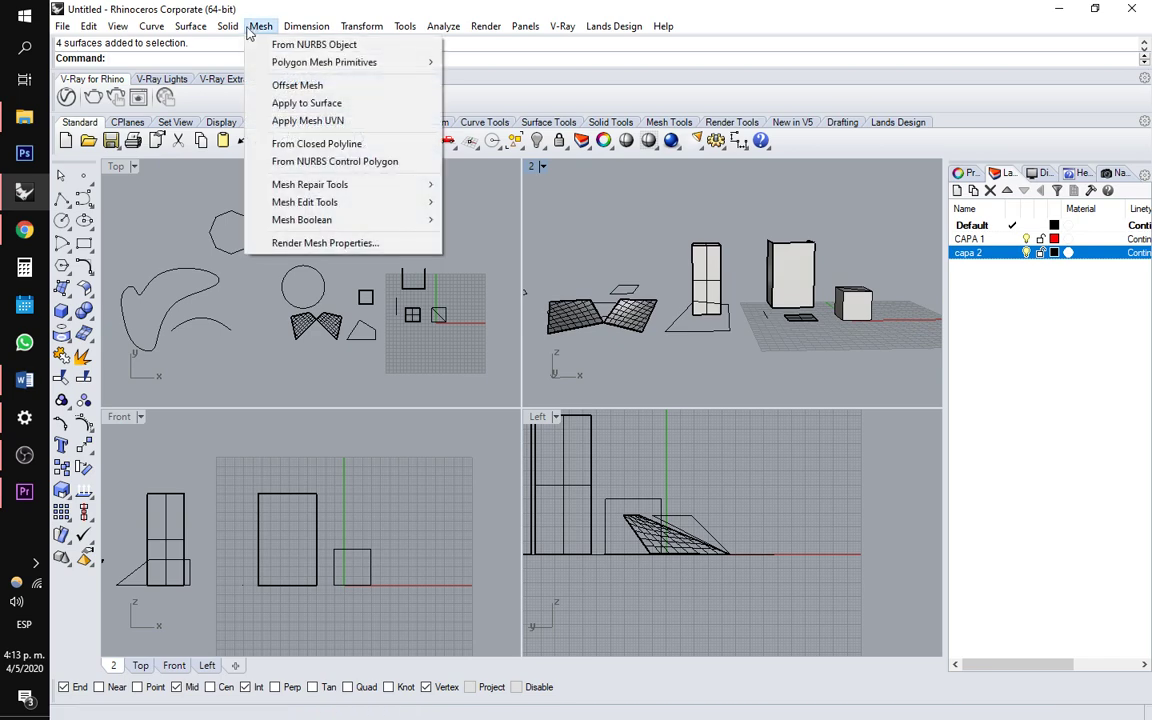
{"action": "mouse_move", "coordinate": [363, 28]}
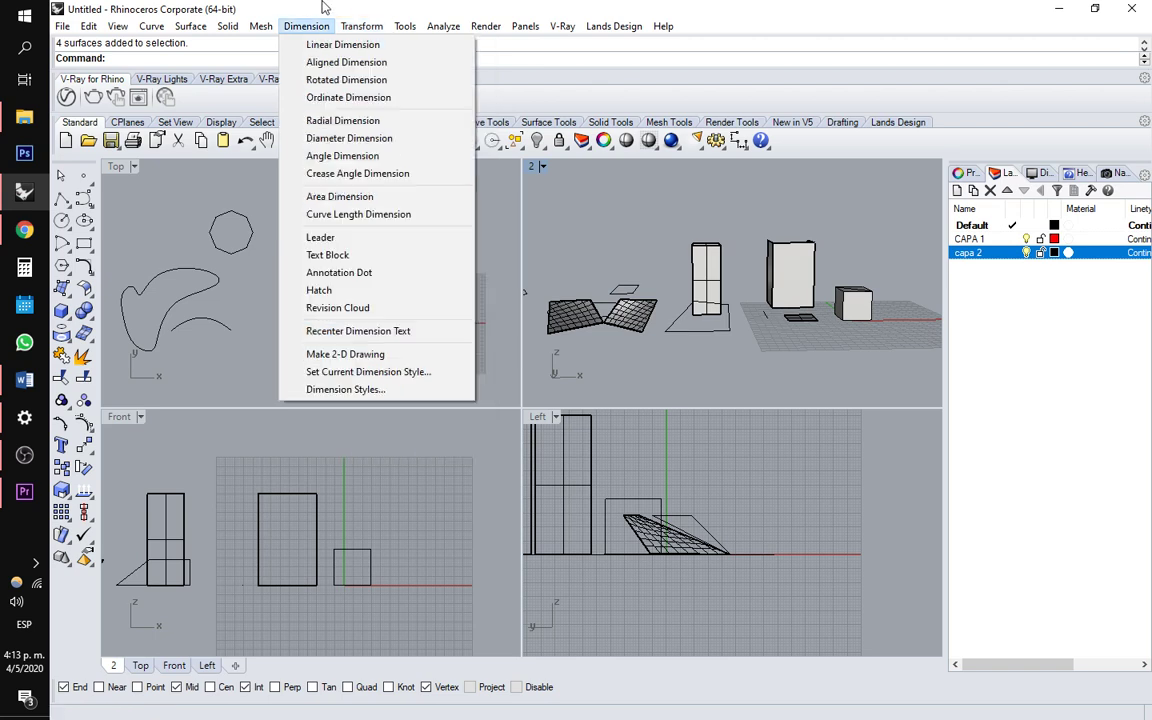
{"action": "left_click", "coordinate": [379, 4]}
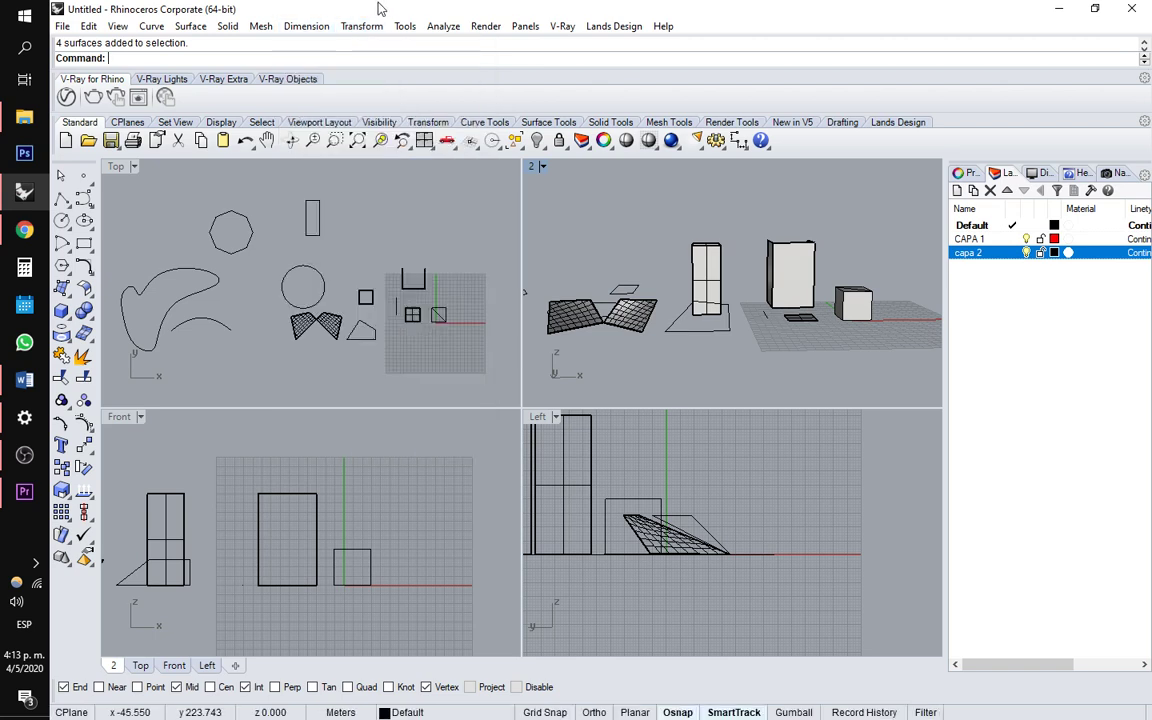
Create the text "TIGRE . BUENOS AIRES" as solids 50 m high and 10 m thick, placed above the flat shapes in the Top view
{"action": "left_click", "coordinate": [60, 446]}
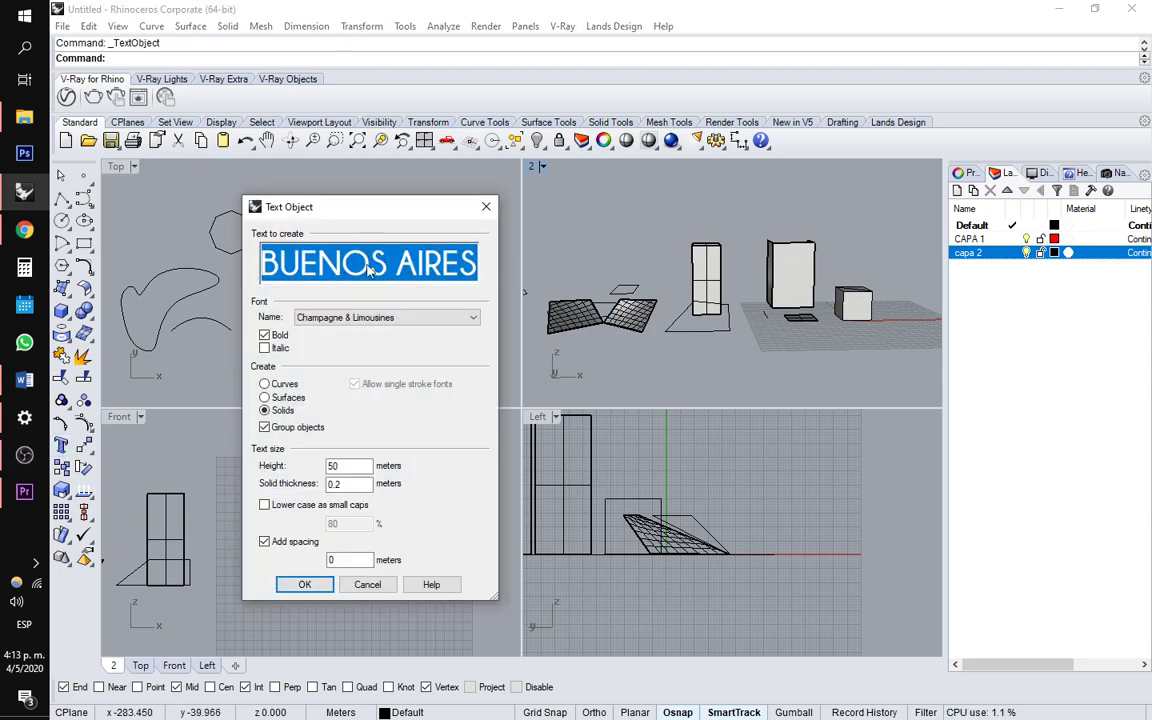
{"action": "left_click", "coordinate": [280, 385]}
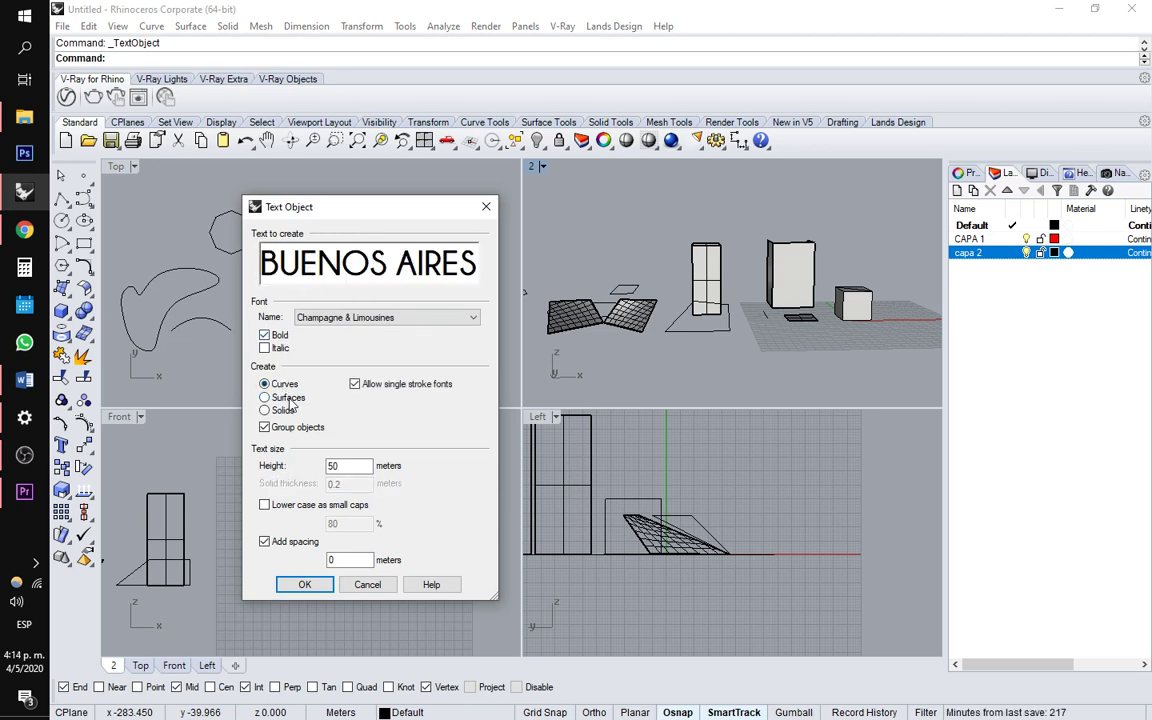
{"action": "left_click", "coordinate": [288, 398]}
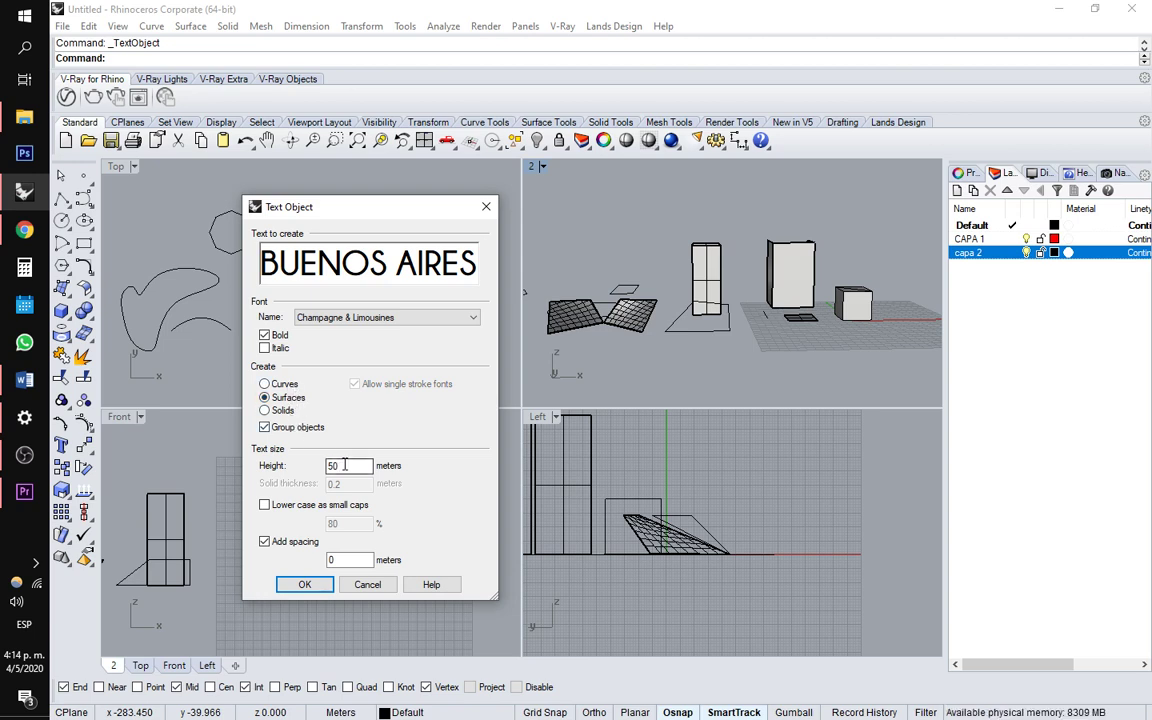
{"action": "left_click", "coordinate": [283, 411]}
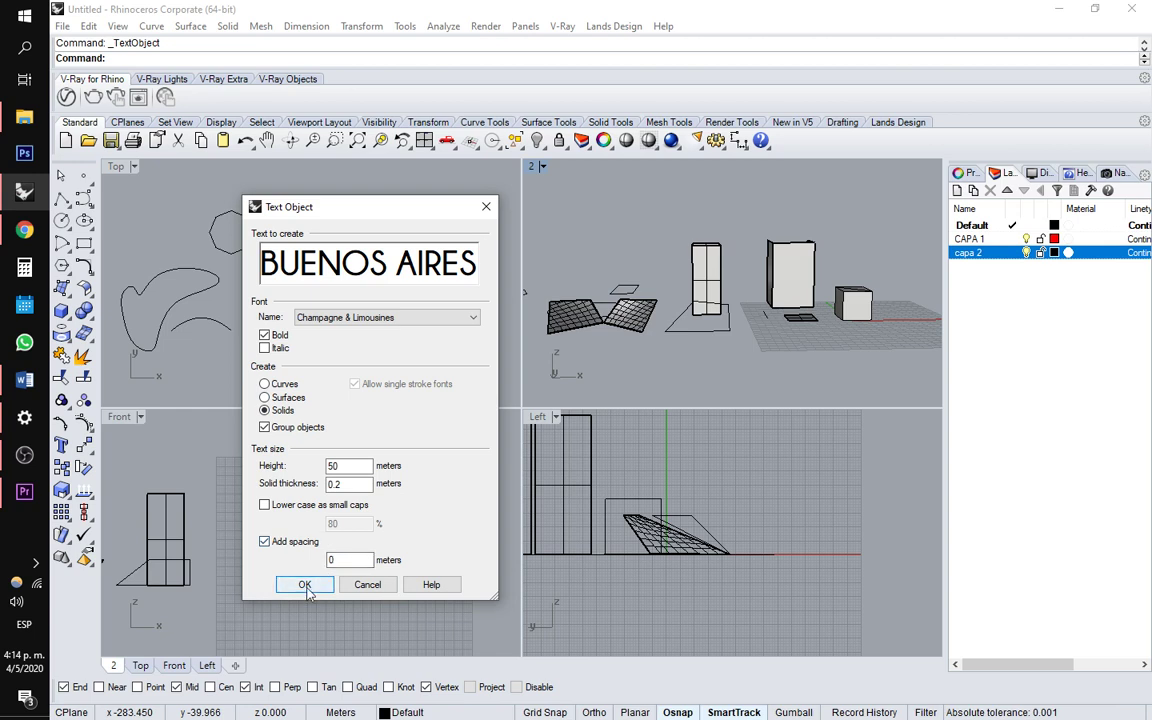
{"action": "double_click", "coordinate": [345, 484]}
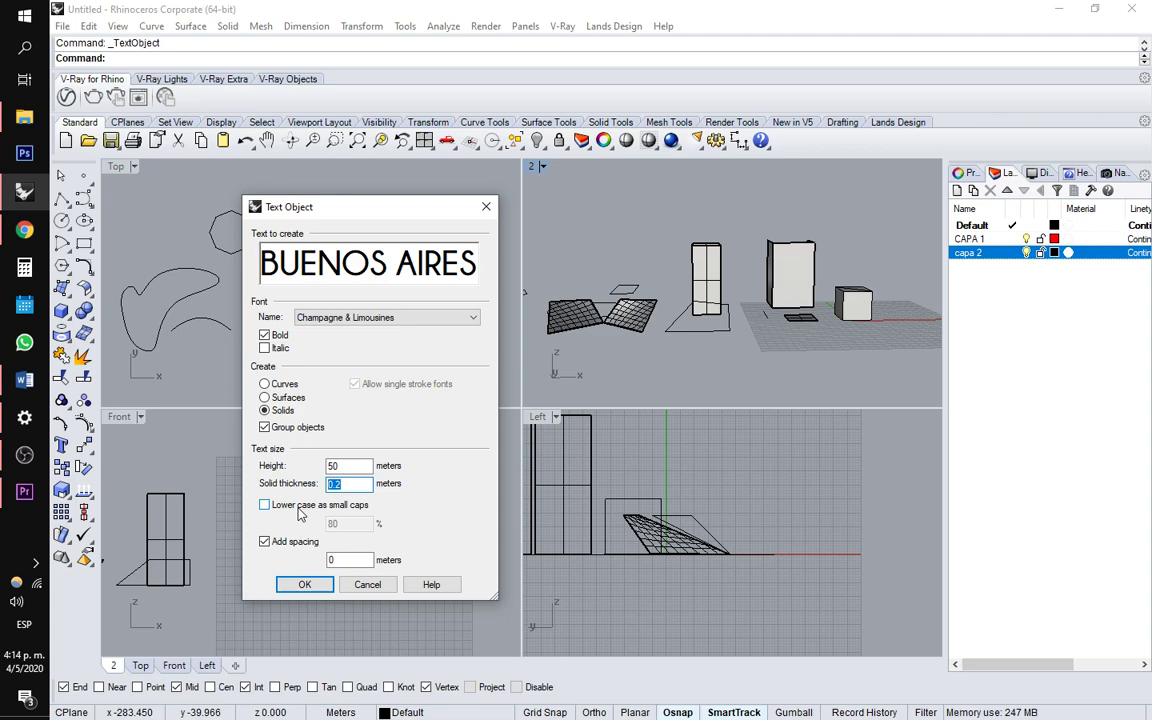
{"action": "type", "text": "10"}
{"action": "left_click", "coordinate": [304, 584]}
{"action": "left_click", "coordinate": [217, 232]}
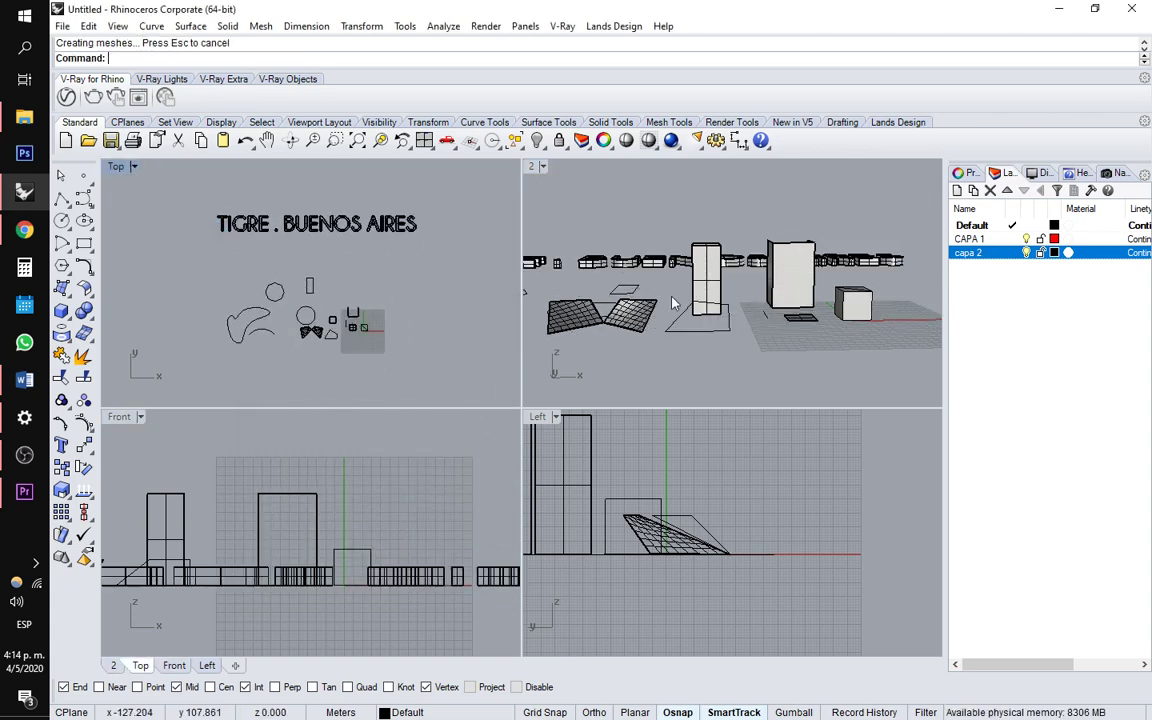
Examine the solid text's letters up close from several angles in the perspective view
{"action": "right_click_drag", "start_coordinate": [620, 258], "coordinate": [549, 247]}
{"action": "right_click_drag", "start_coordinate": [668, 372], "coordinate": [627, 301]}
{"action": "scroll", "coordinate": [671, 389], "scroll_direction": "up", "scroll_amount": 10}
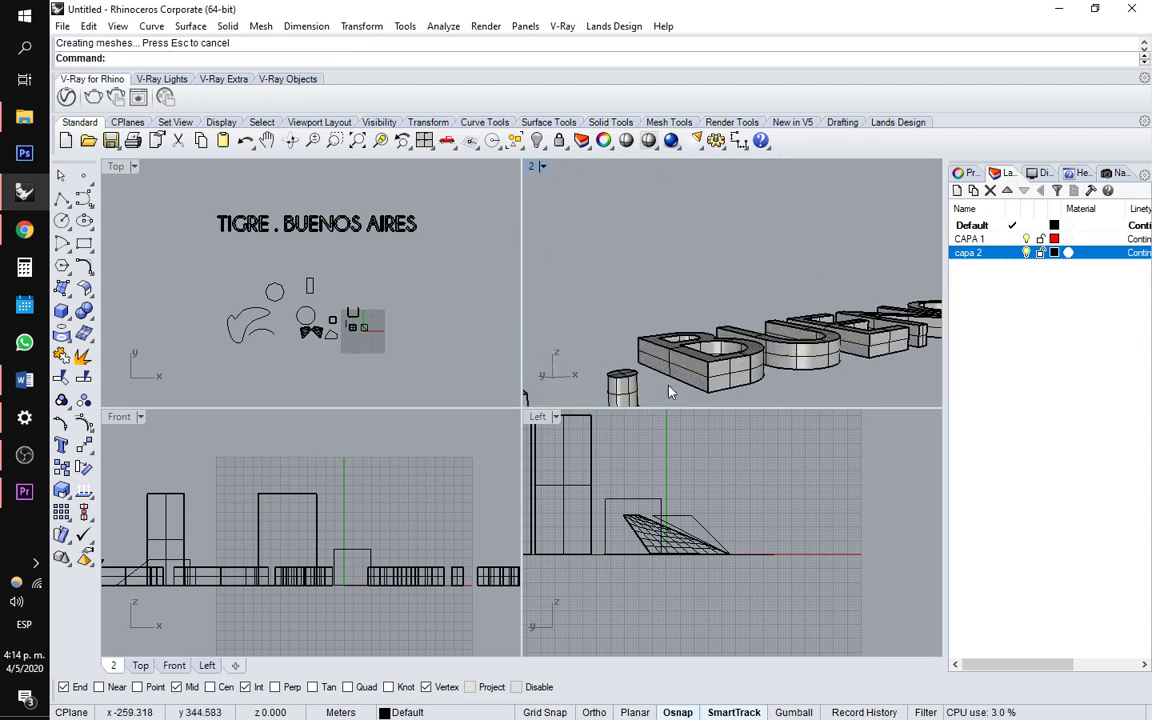
{"action": "right_click_drag", "start_coordinate": [745, 318], "coordinate": [756, 382]}
{"action": "scroll", "coordinate": [738, 348], "scroll_direction": "up", "scroll_amount": 5}
{"action": "scroll", "coordinate": [736, 346], "scroll_direction": "down", "scroll_amount": 7}
{"action": "mouse_move", "coordinate": [750, 315]}
{"action": "right_mouse_down"}
{"action": "mouse_move", "coordinate": [769, 324]}
{"action": "mouse_move", "coordinate": [745, 328]}
{"action": "right_mouse_up"}
{"action": "scroll", "coordinate": [743, 327], "scroll_direction": "up", "scroll_amount": 4}
Explode the grouped solid text into separate surfaces and clear the selection
{"action": "left_click", "coordinate": [738, 323]}
{"action": "scroll", "coordinate": [625, 321], "scroll_direction": "down", "scroll_amount": 8}
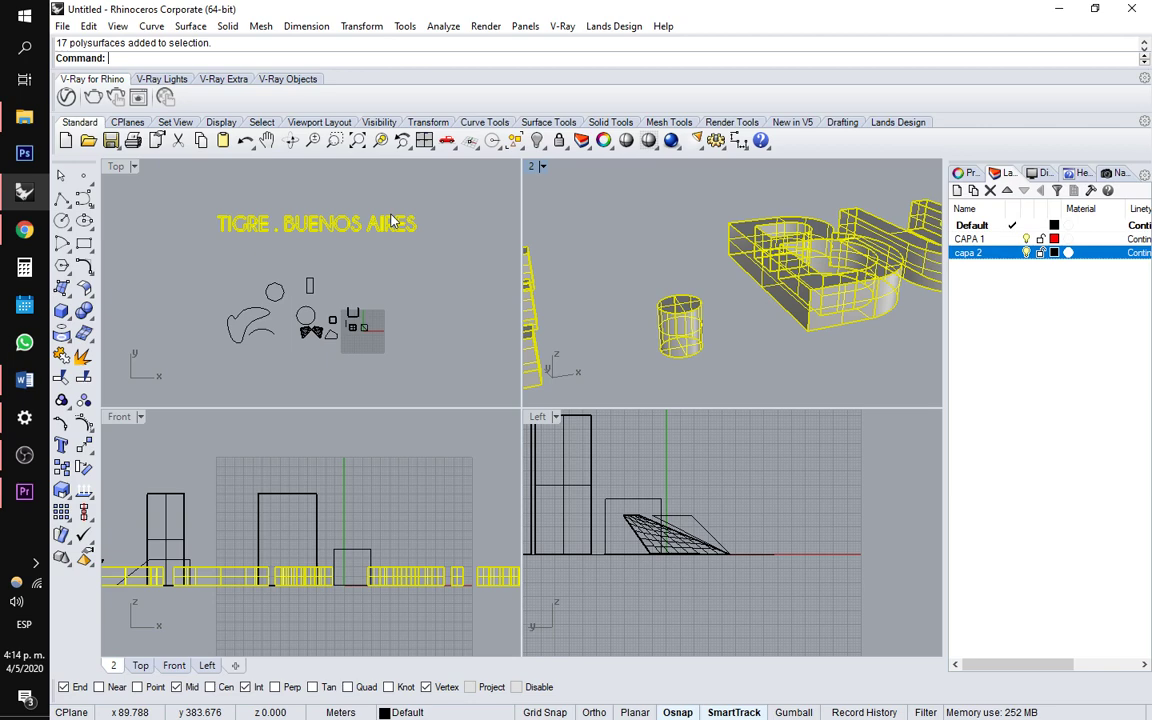
{"action": "type", "text": "ex"}
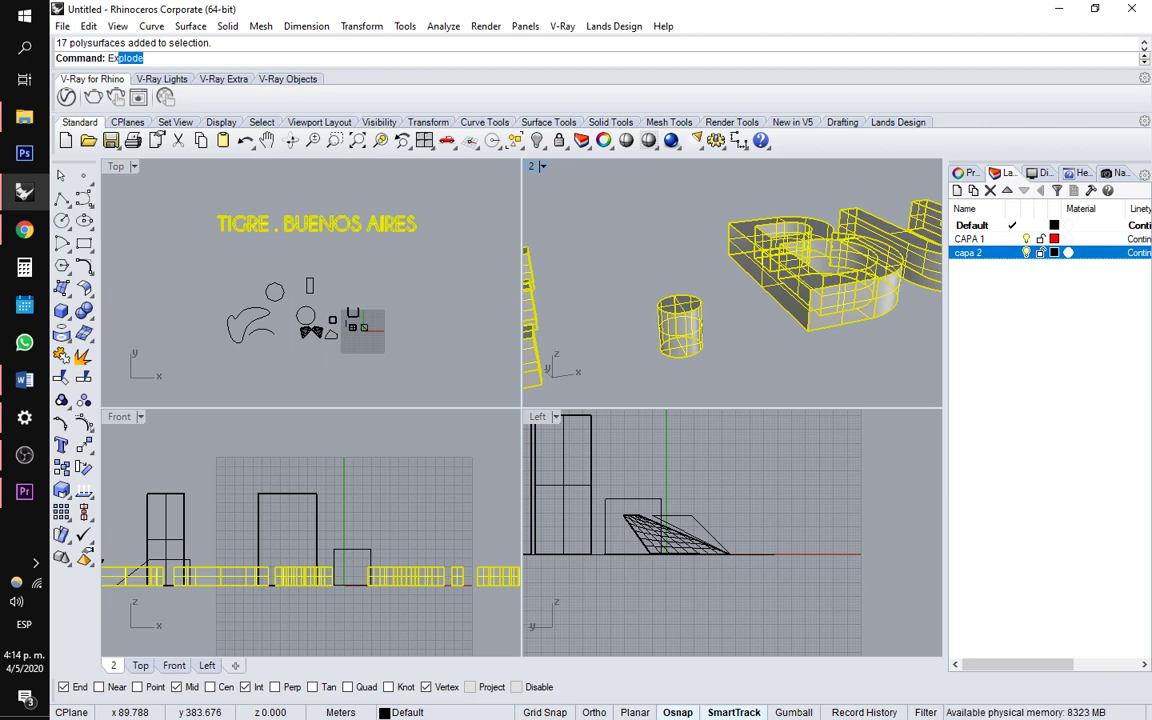
{"action": "type", "text": "plode"}
{"action": "key", "text": "Return"}
{"action": "key", "text": "Escape"}
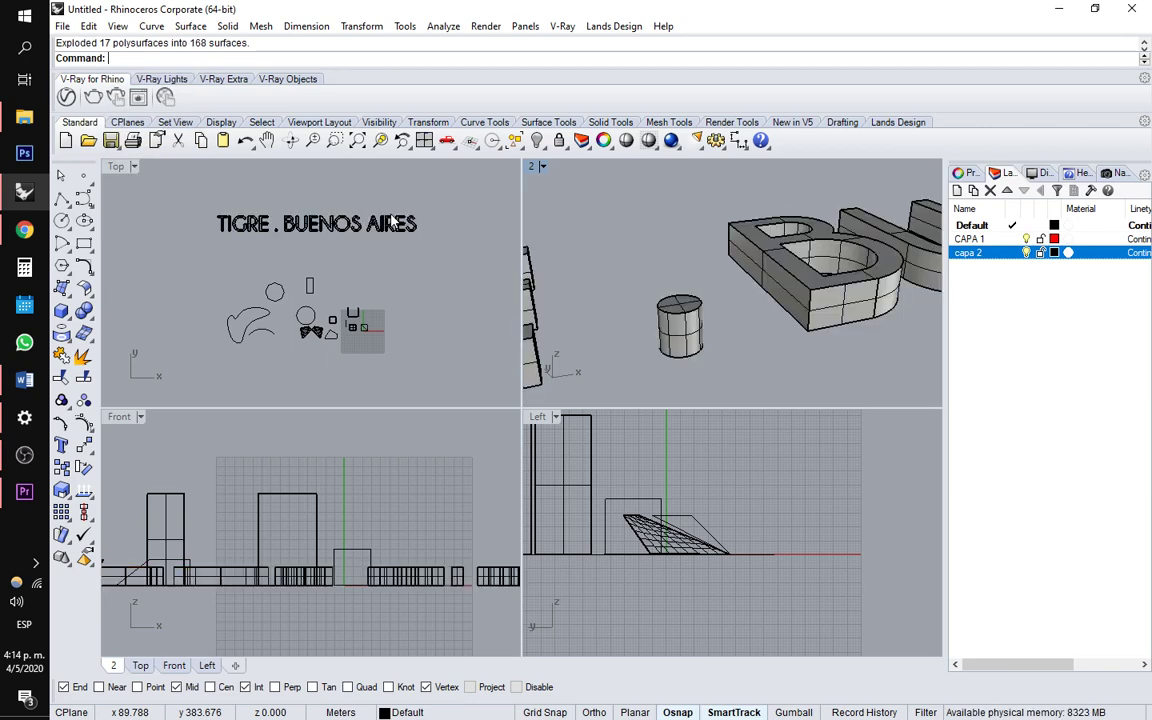
Ungroup all the exploded surfaces of the solid text
{"action": "left_click", "coordinate": [689, 324]}
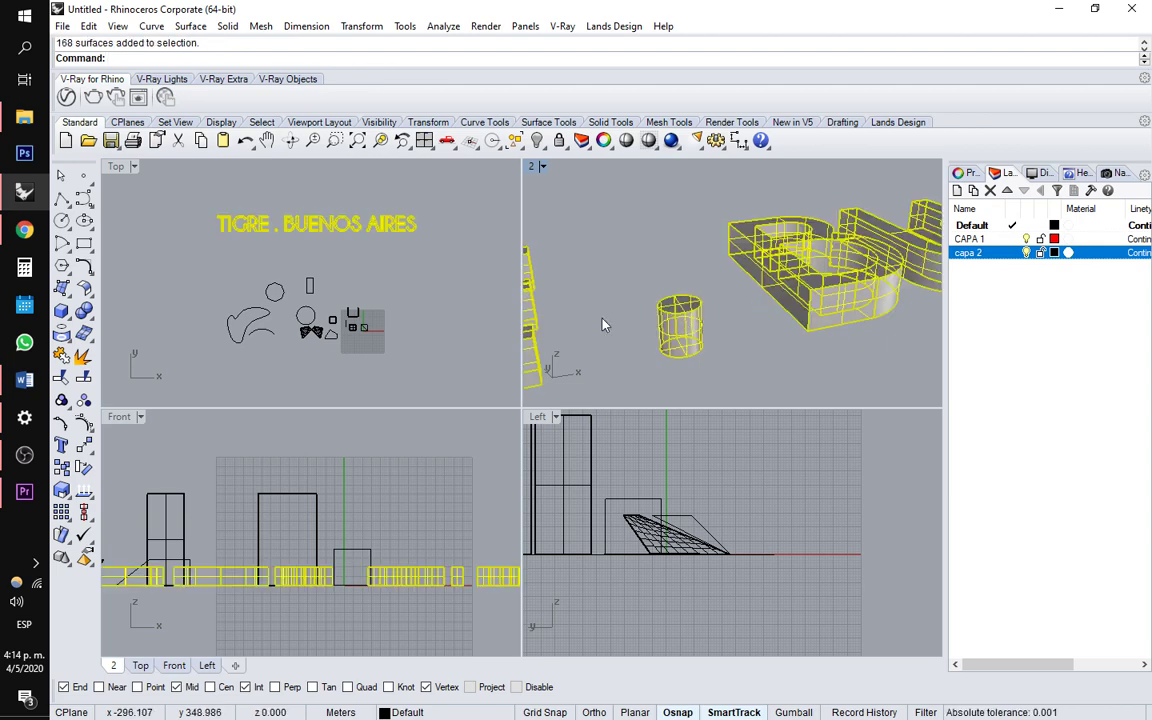
{"action": "right_click_drag", "start_coordinate": [586, 180], "coordinate": [725, 257]}
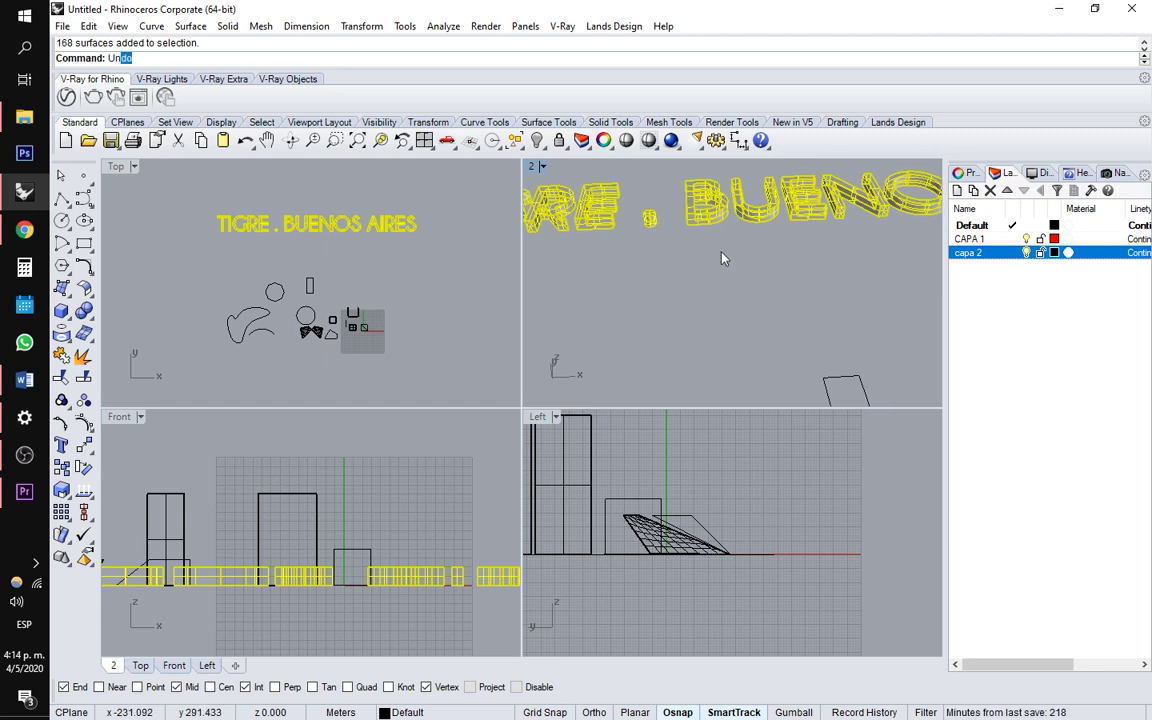
{"action": "type", "text": "group"}
{"action": "key", "text": "Return"}
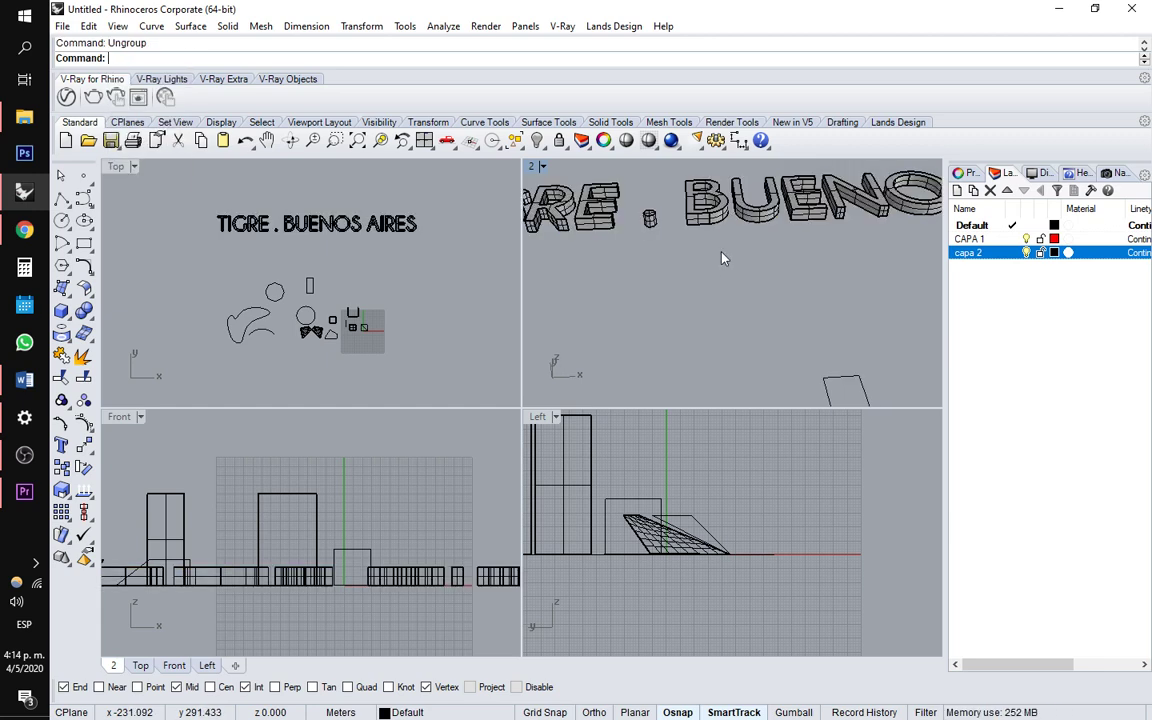
Select one surface of the dot after TIGRE, then window-select all the dot's surfaces in the perspective view
{"action": "left_click", "coordinate": [649, 221]}
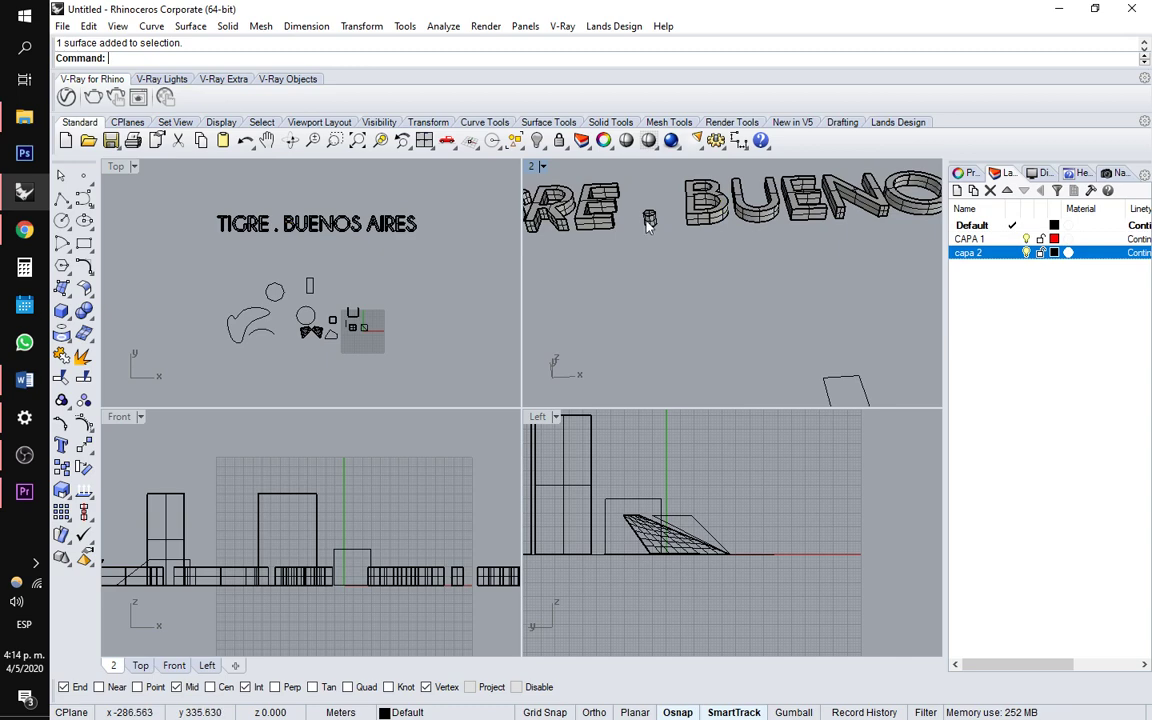
{"action": "scroll", "coordinate": [641, 207], "scroll_direction": "up", "scroll_amount": 2}
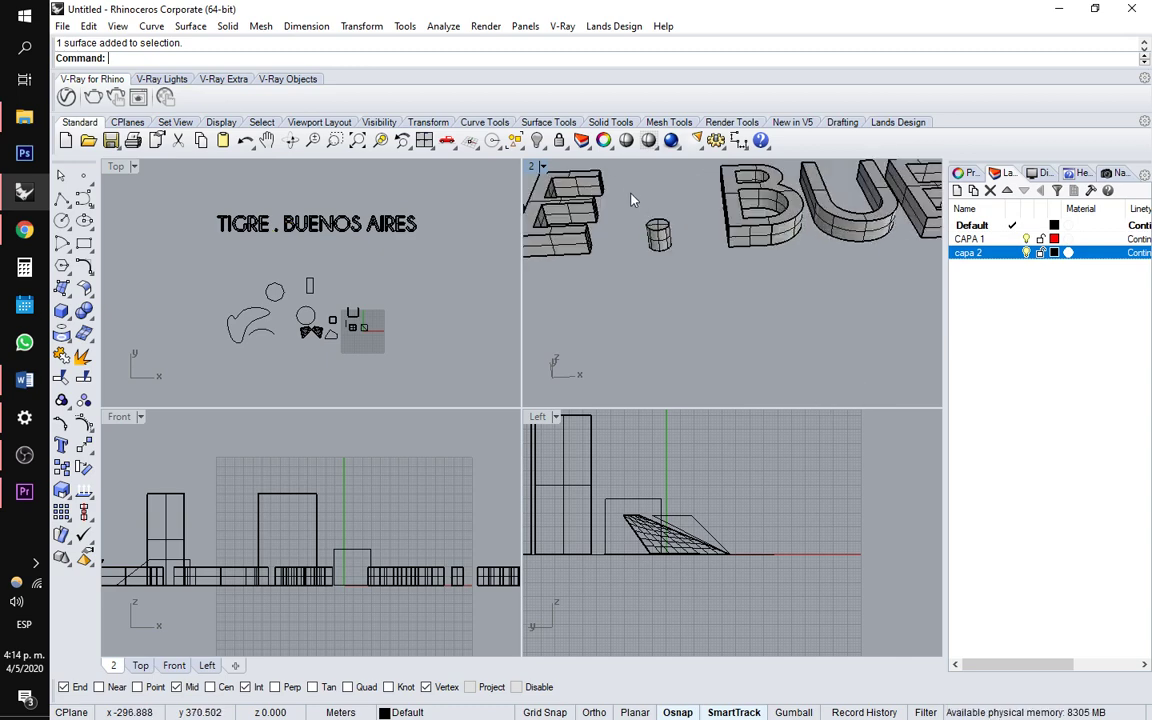
{"action": "left_click_drag", "start_coordinate": [628, 191], "coordinate": [708, 282]}
{"action": "scroll", "coordinate": [682, 225], "scroll_direction": "down", "scroll_amount": 8}
{"action": "scroll", "coordinate": [751, 281], "scroll_direction": "up", "scroll_amount": 4}
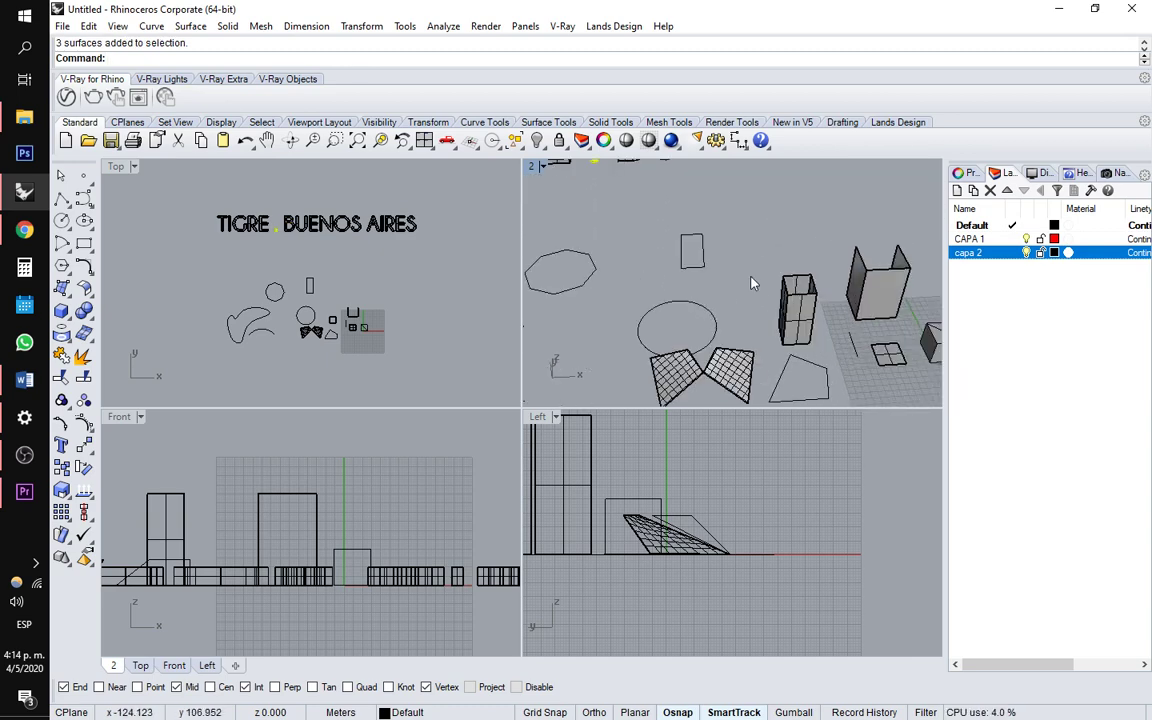
Group the U-shaped extrusion with the mesh box on the grid and clear the selection
{"action": "right_click_drag", "start_coordinate": [890, 316], "coordinate": [806, 276], "text": "shift"}
{"action": "left_click", "coordinate": [768, 283]}
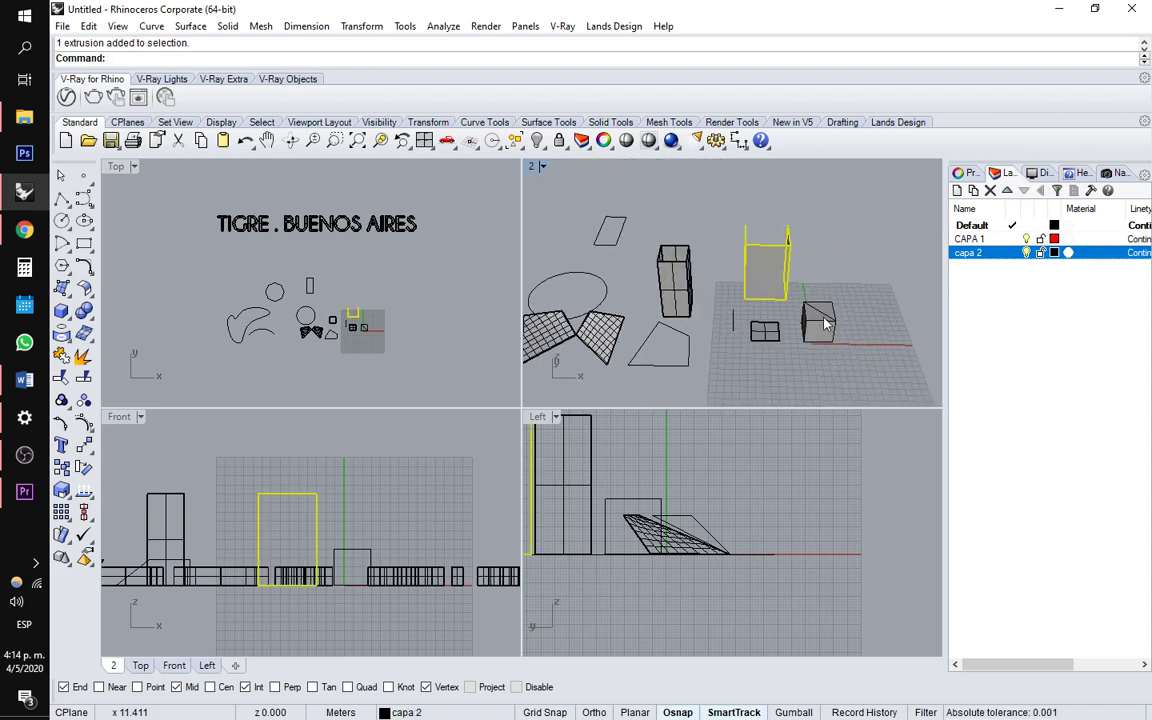
{"action": "left_click", "coordinate": [825, 322]}
{"action": "left_click", "coordinate": [772, 265], "text": "shift"}
{"action": "left_click", "coordinate": [827, 292]}
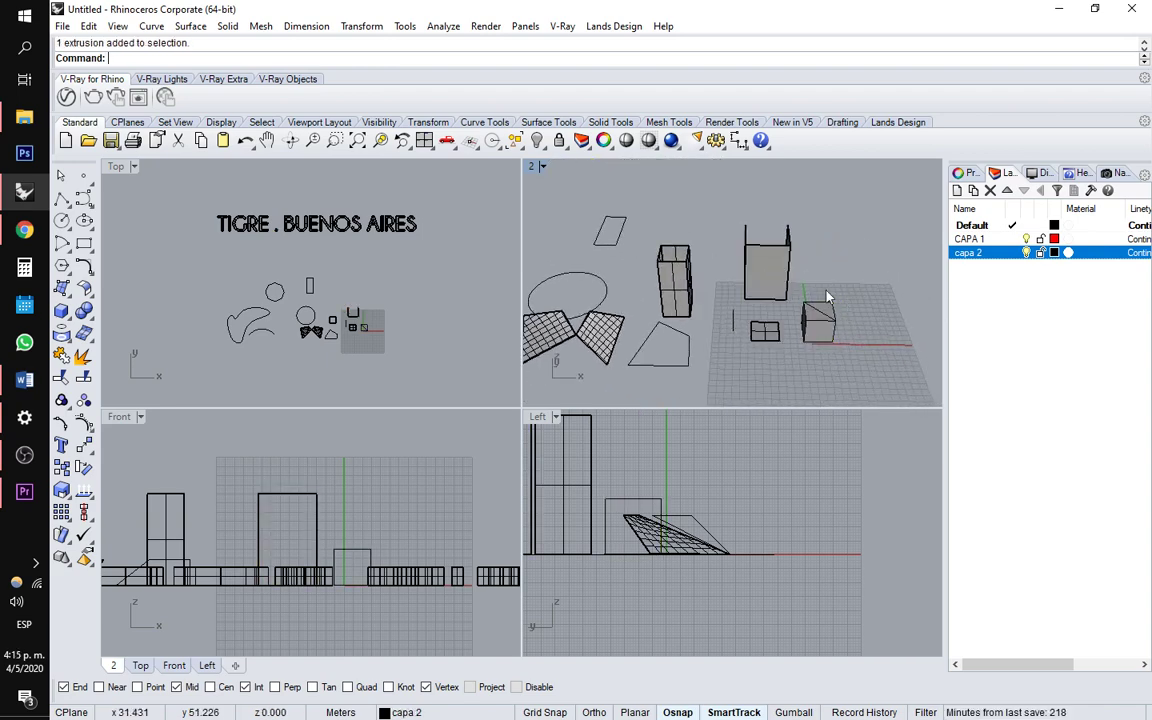
{"action": "left_click", "coordinate": [770, 268]}
{"action": "left_click", "coordinate": [833, 320], "text": "shift"}
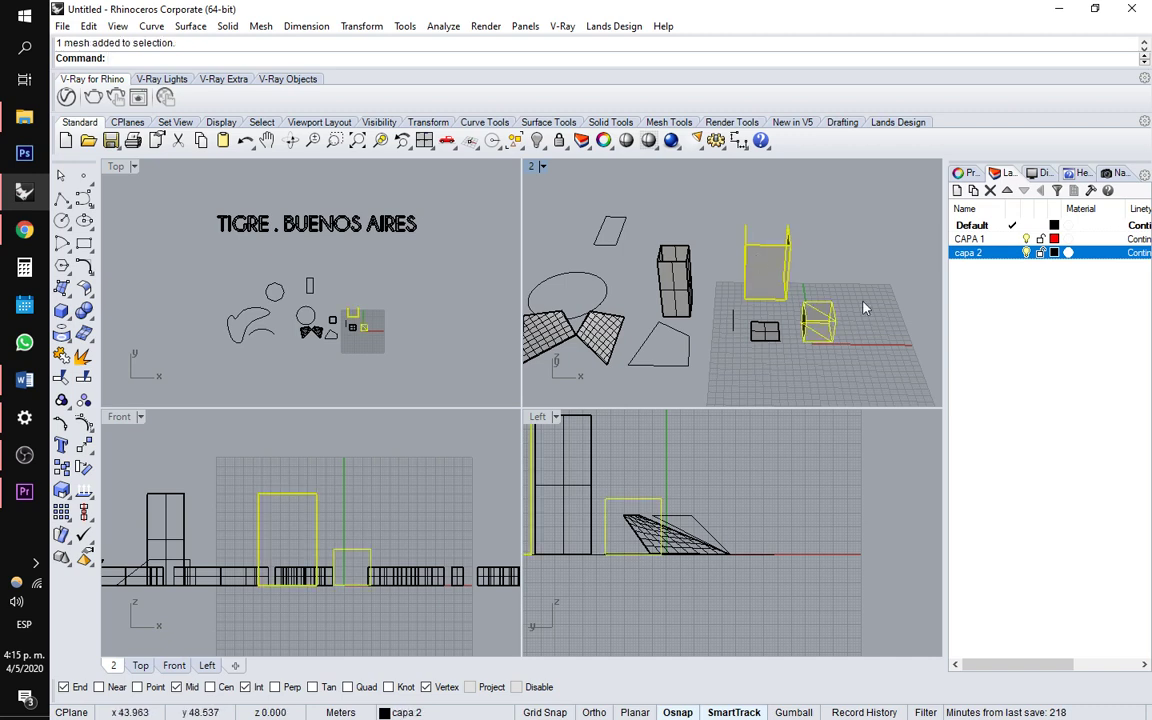
{"action": "type", "text": "group"}
{"action": "key", "text": "Return"}
{"action": "key", "text": "Escape"}
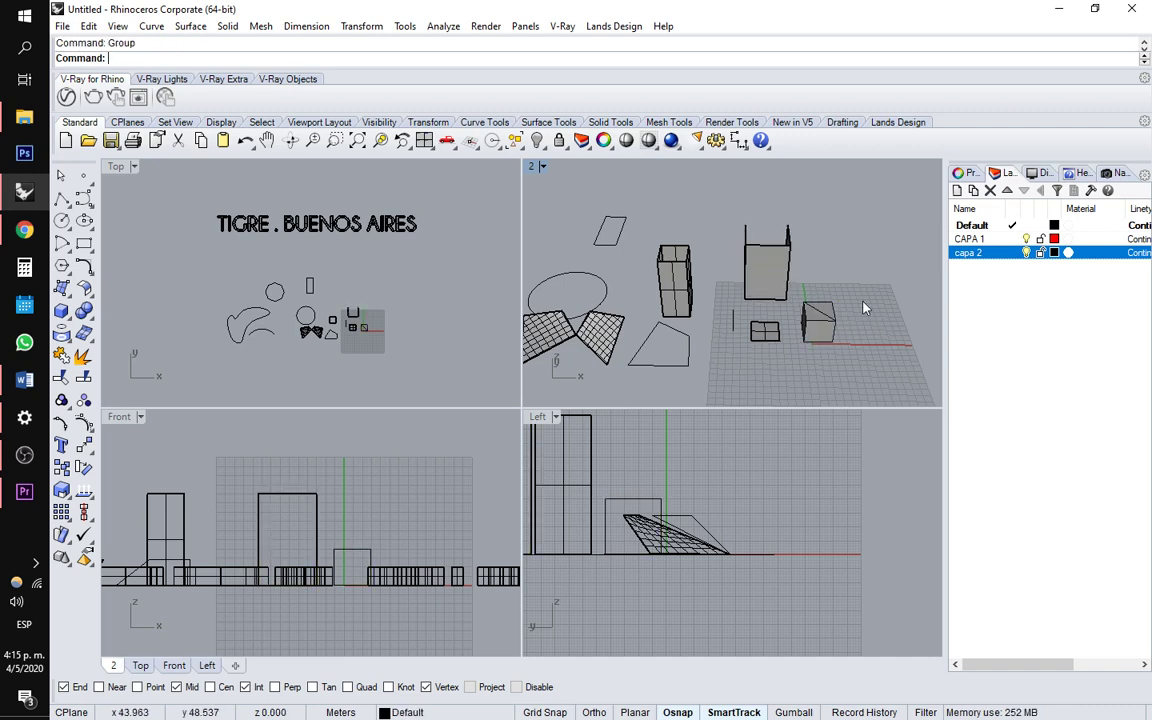
Try to move the grouped U-shaped extrusion and mesh box together
{"action": "left_click", "coordinate": [770, 270]}
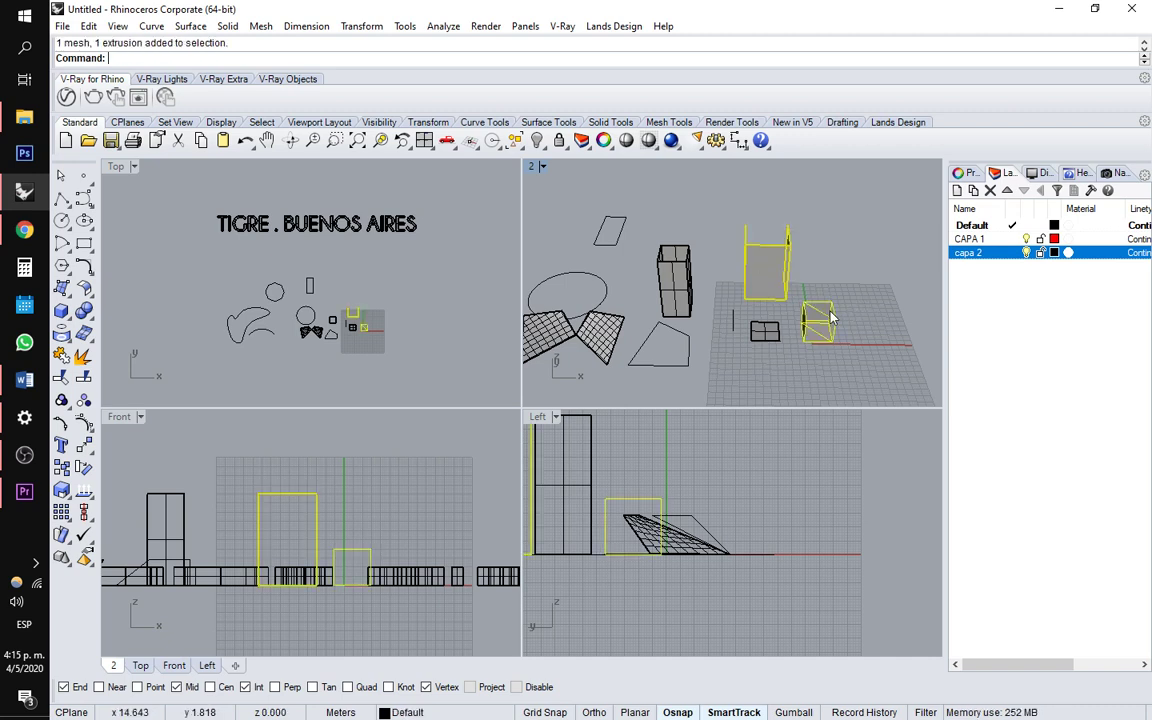
{"action": "type", "text": "m"}
{"action": "key", "text": "Return"}
{"action": "left_click", "coordinate": [383, 271]}
{"action": "key", "text": "Escape"}
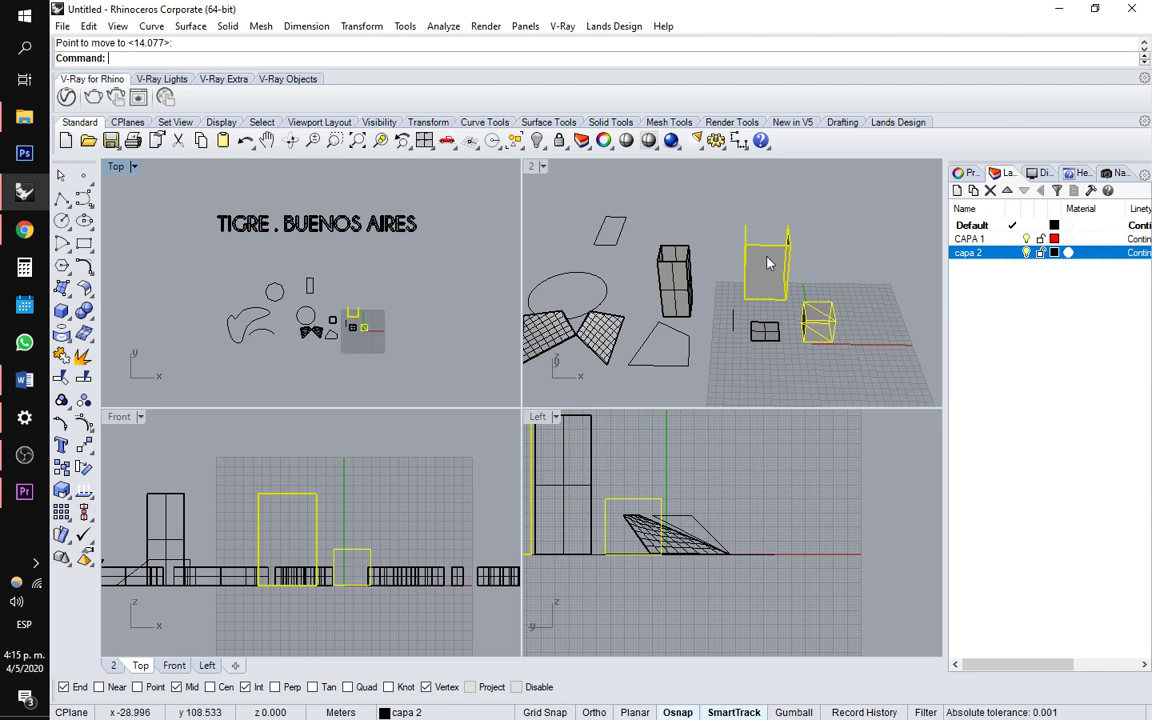
Select a single front surface of the letter E in TIGRE in the perspective view
{"action": "scroll", "coordinate": [676, 278], "scroll_direction": "down", "scroll_amount": 8}
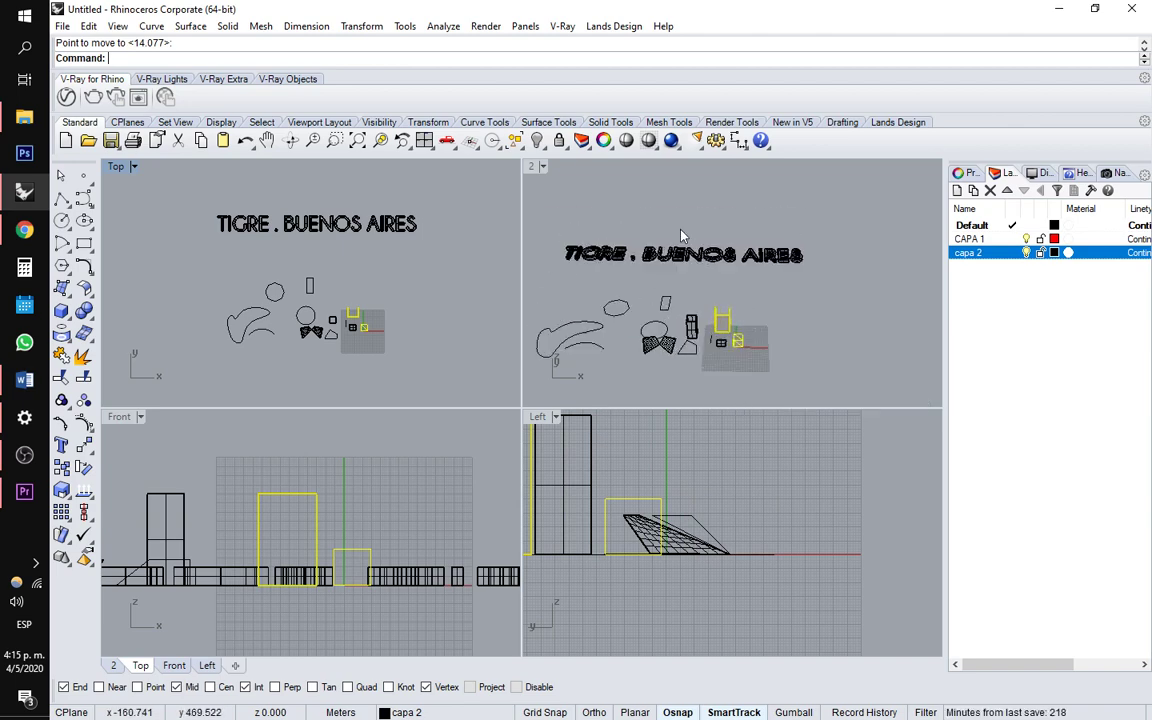
{"action": "scroll", "coordinate": [676, 246], "scroll_direction": "up", "scroll_amount": 8}
{"action": "scroll", "coordinate": [673, 289], "scroll_direction": "down", "scroll_amount": 5}
{"action": "scroll", "coordinate": [627, 250], "scroll_direction": "up", "scroll_amount": 5}
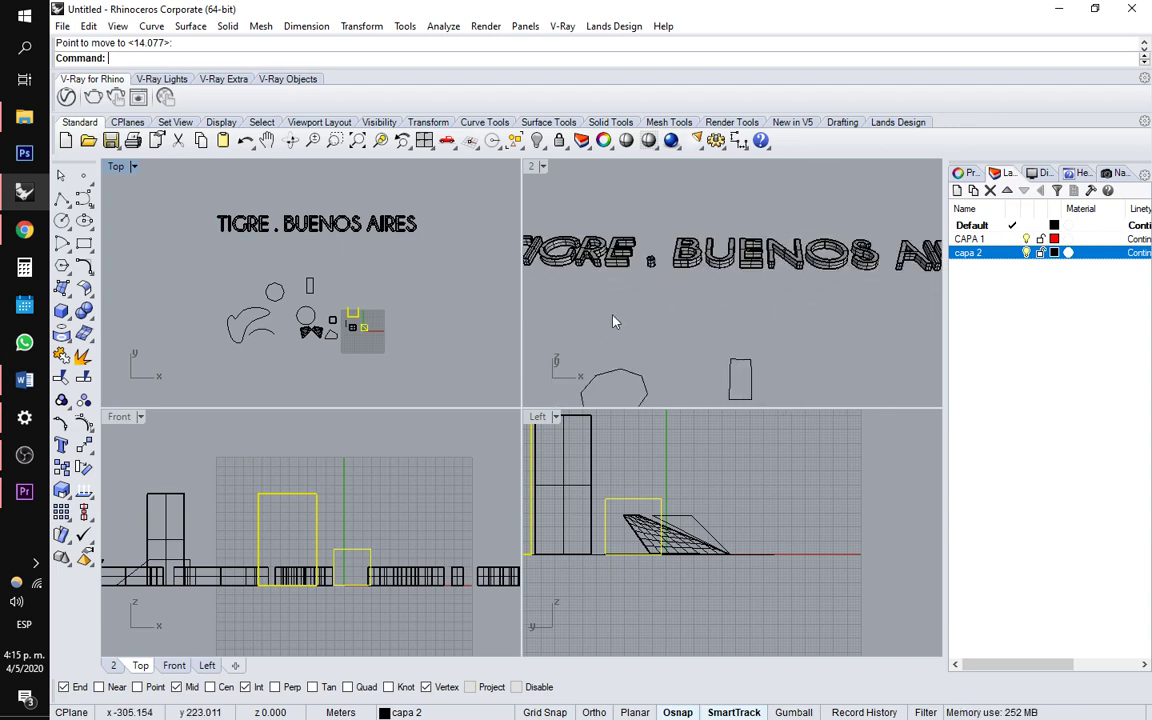
{"action": "left_click", "coordinate": [624, 259]}
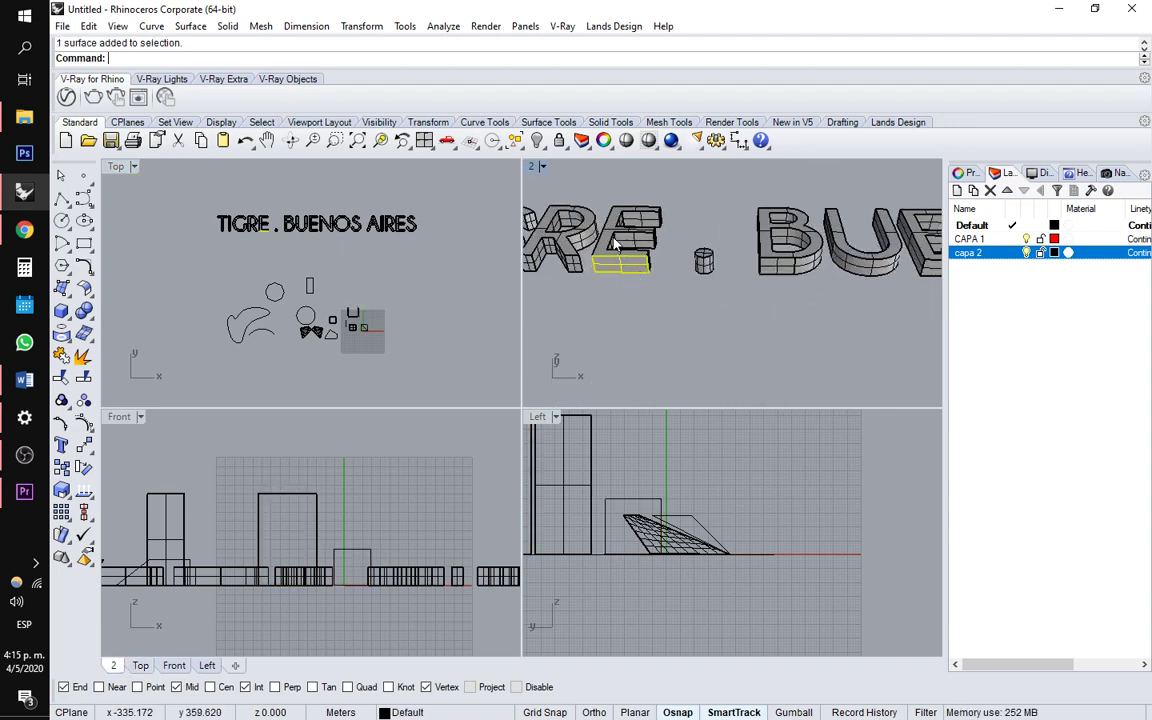
{"action": "right_click_drag", "start_coordinate": [615, 243], "coordinate": [386, 268]}
{"action": "scroll", "coordinate": [241, 188], "scroll_direction": "up", "scroll_amount": 2}
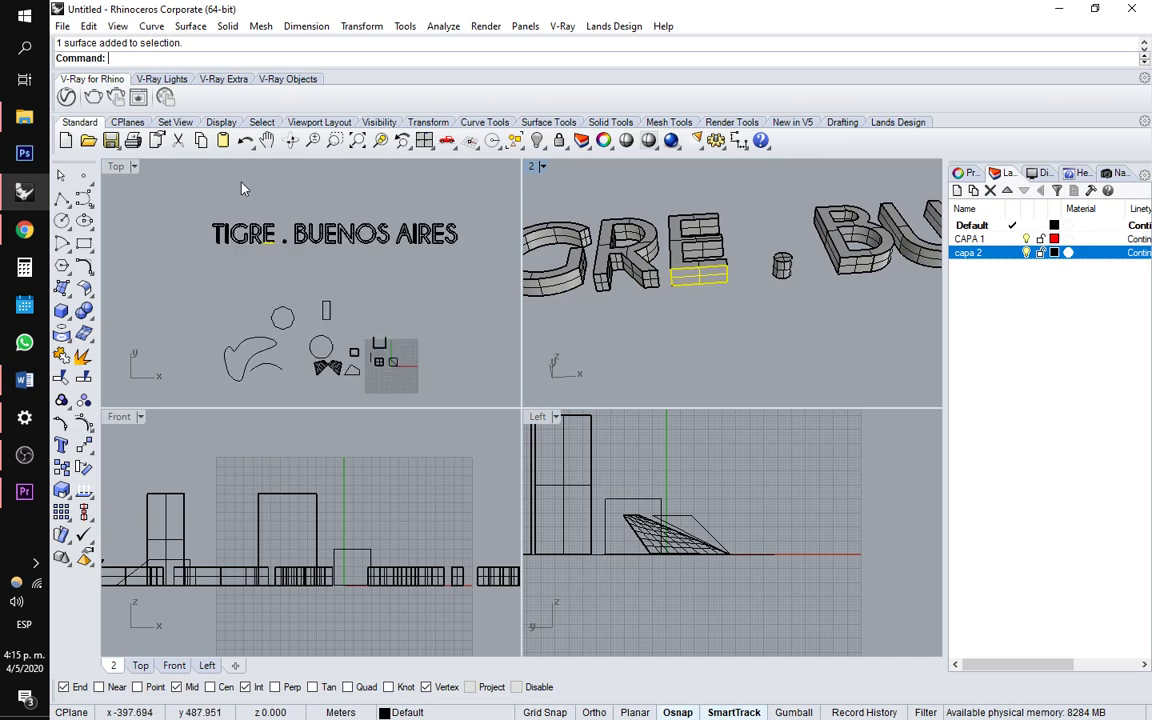
Join all the surfaces of the letter E in TIGRE into one polysurface and select the joined letter
{"action": "scroll", "coordinate": [255, 215], "scroll_direction": "up", "scroll_amount": 6}
{"action": "left_click_drag", "start_coordinate": [256, 174], "coordinate": [351, 368]}
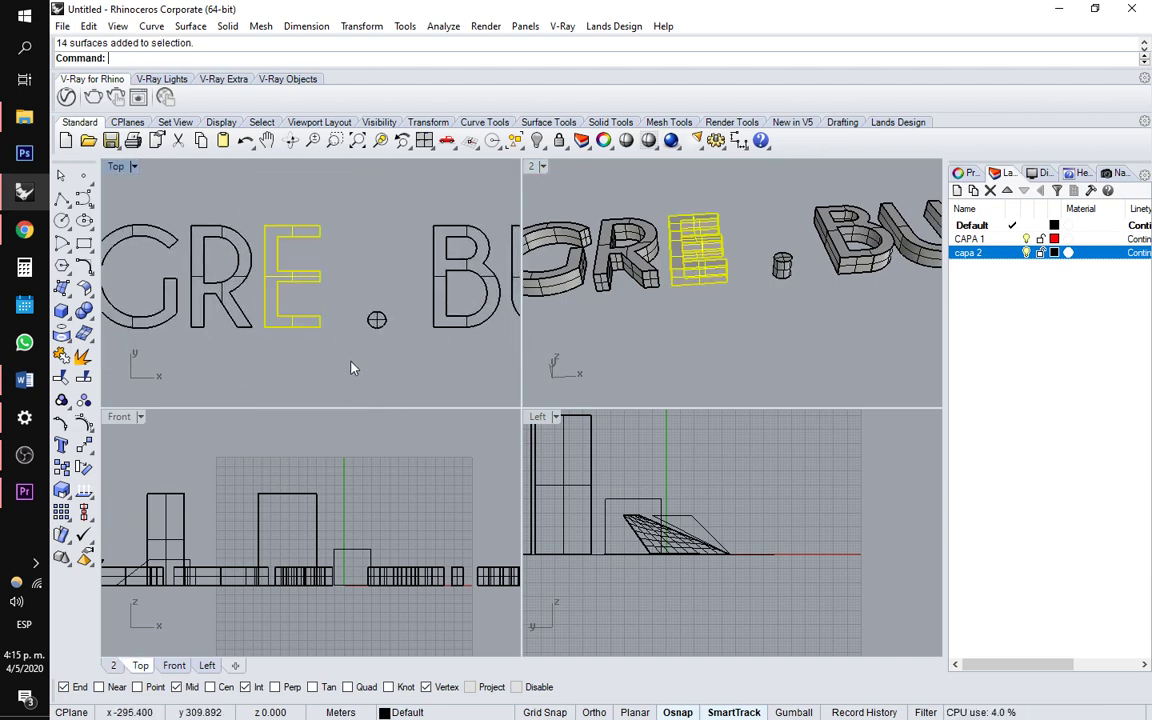
{"action": "type", "text": "Jo"}
{"action": "key", "text": "Return"}
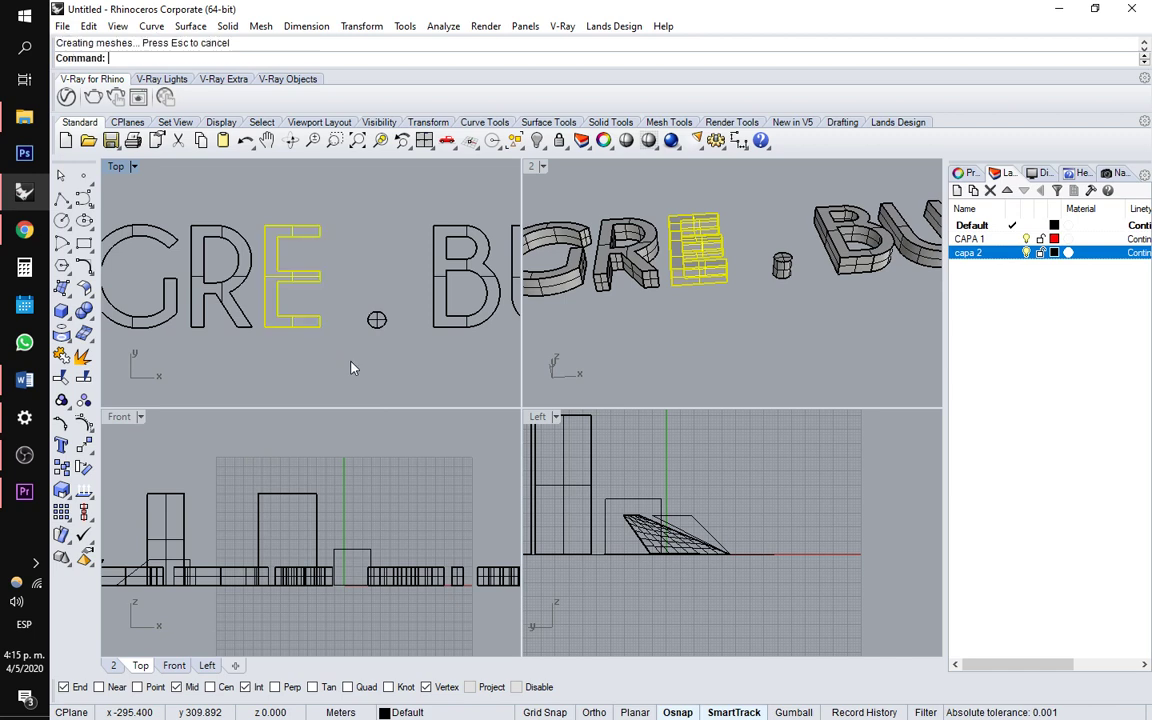
{"action": "left_click", "coordinate": [299, 288]}
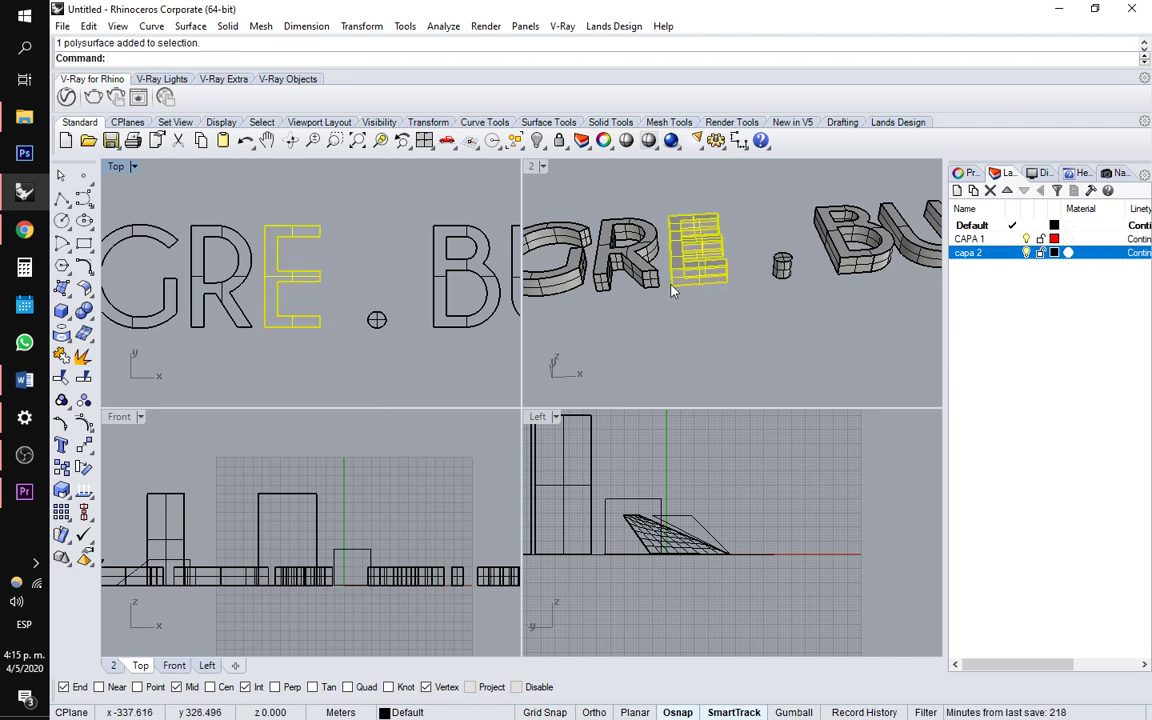
Examine the separate surfaces of the letter R beside the joined E up close in the perspective view
{"action": "left_click", "coordinate": [642, 254]}
{"action": "left_click", "coordinate": [630, 261]}
{"action": "scroll", "coordinate": [635, 266], "scroll_direction": "up", "scroll_amount": 2}
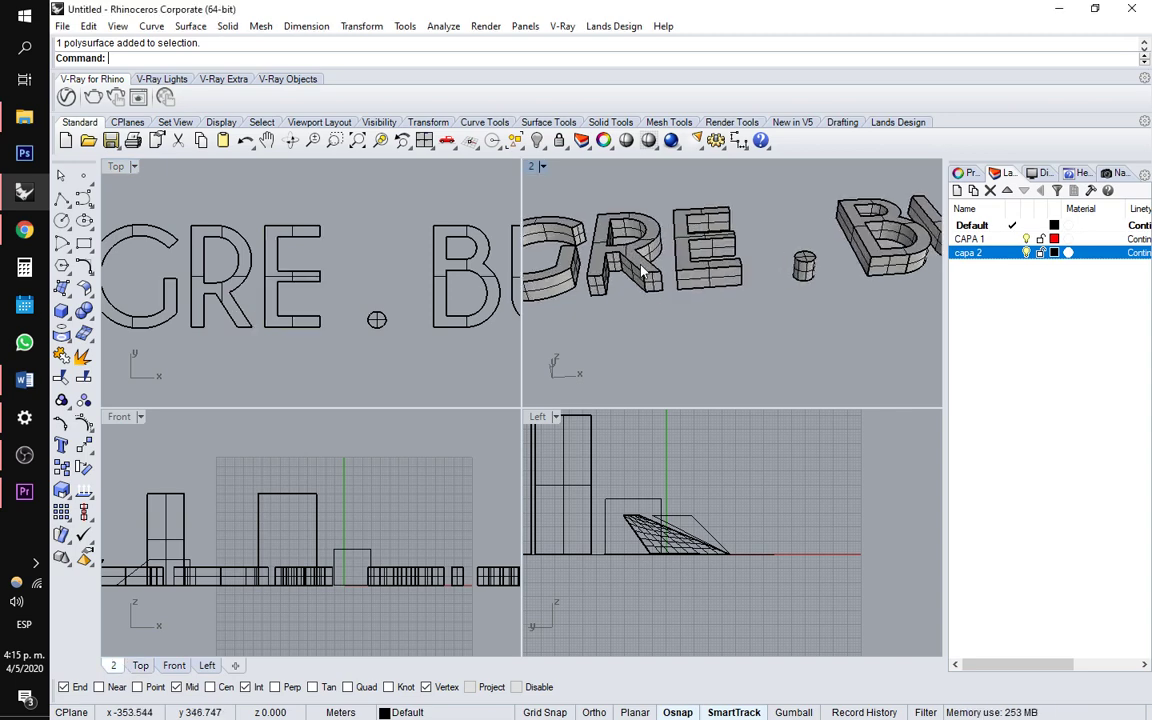
{"action": "scroll", "coordinate": [642, 268], "scroll_direction": "down", "scroll_amount": 2}
{"action": "scroll", "coordinate": [628, 268], "scroll_direction": "down", "scroll_amount": 1}
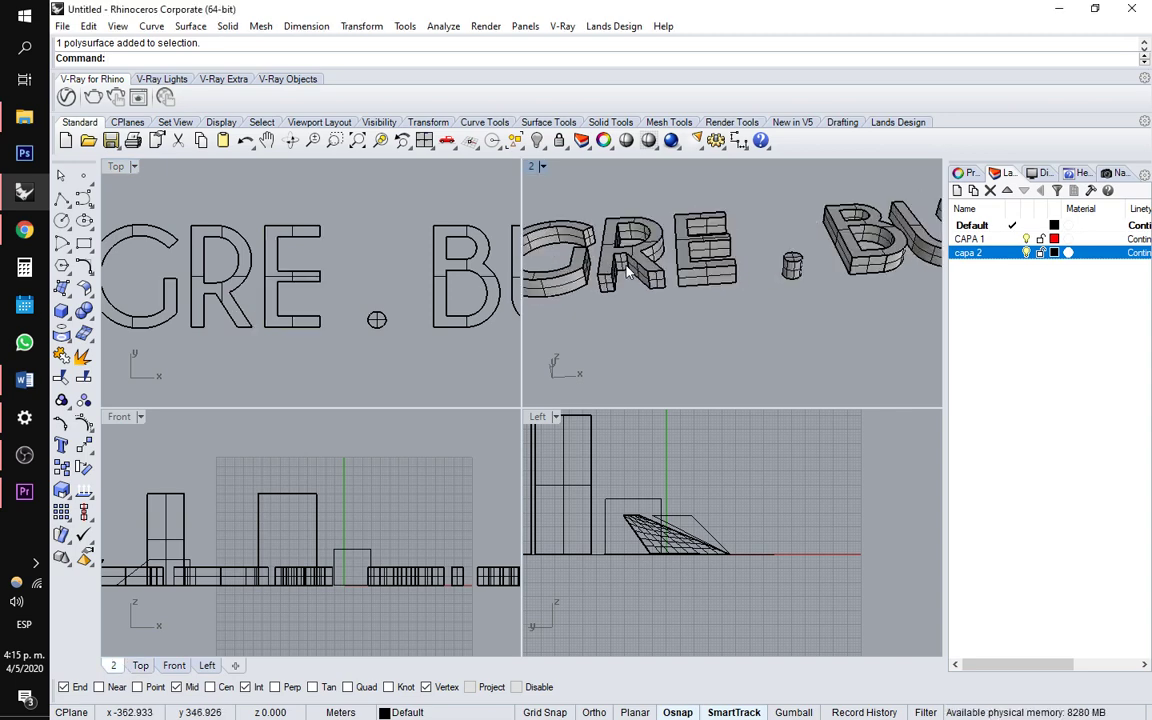
{"action": "scroll", "coordinate": [628, 270], "scroll_direction": "down", "scroll_amount": 3}
{"action": "scroll", "coordinate": [628, 270], "scroll_direction": "up", "scroll_amount": 5}
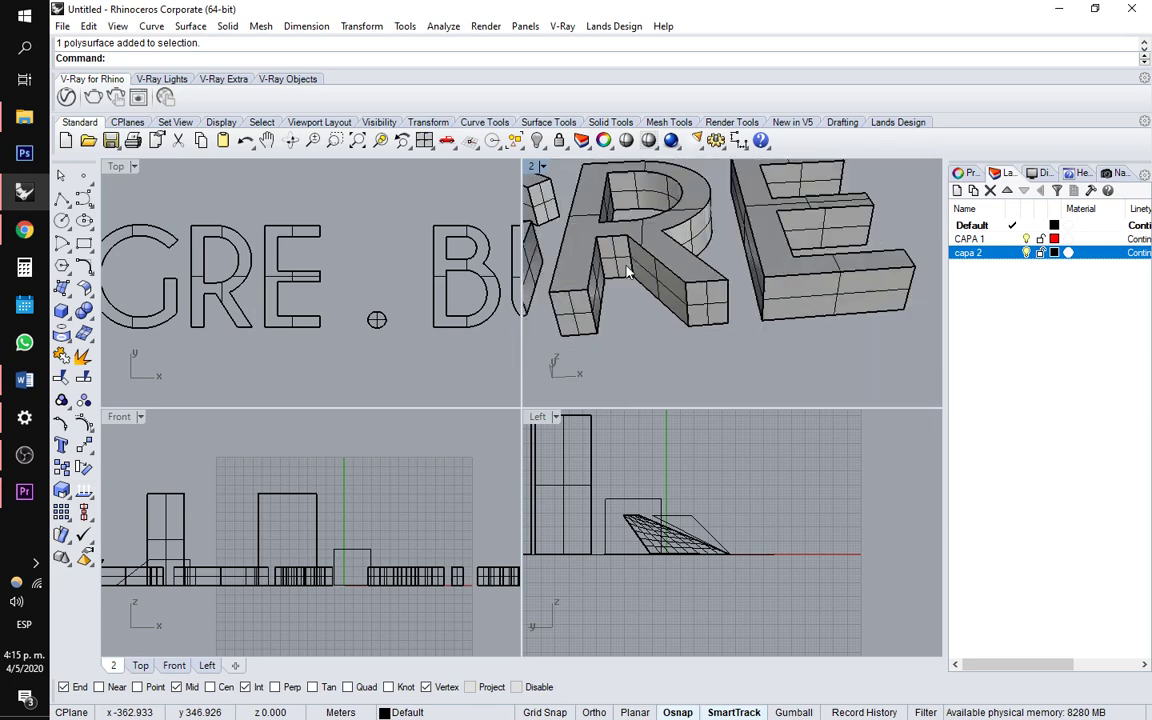
{"action": "left_click", "coordinate": [621, 272]}
{"action": "scroll", "coordinate": [621, 270], "scroll_direction": "down", "scroll_amount": 3}
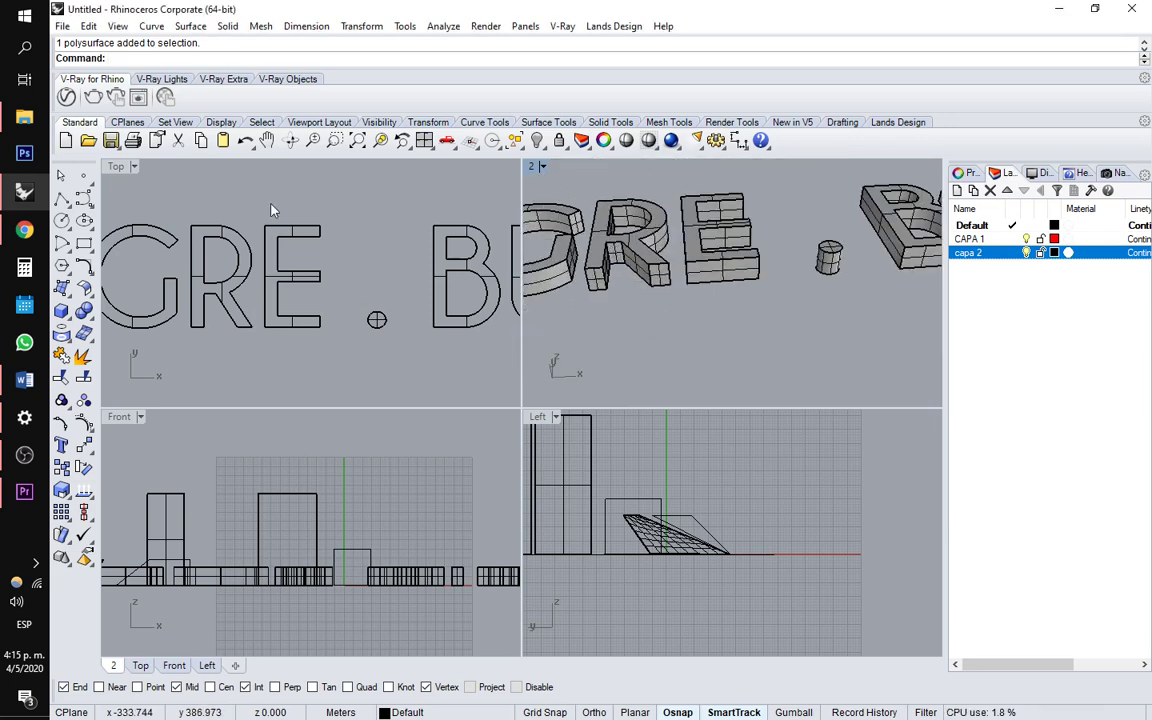
Join all the surfaces of the letter R in TIGRE into one polysurface and select the joined letter
{"action": "left_click_drag", "start_coordinate": [237, 347], "coordinate": [262, 364]}
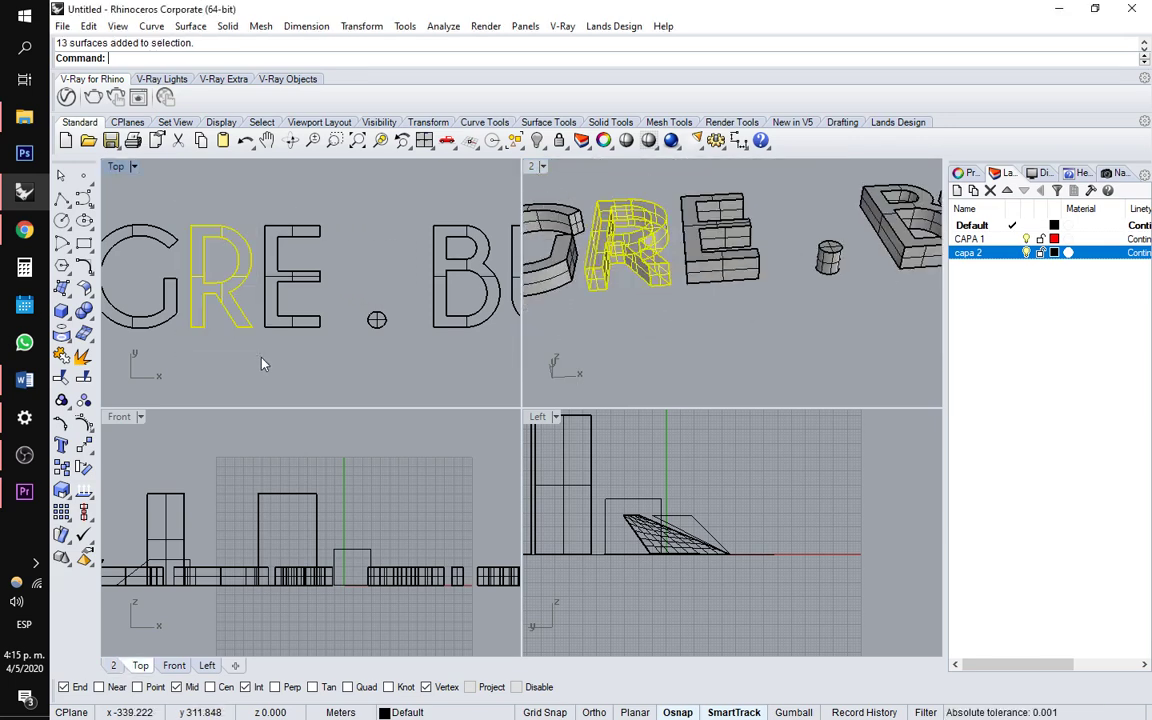
{"action": "type", "text": "join"}
{"action": "key", "text": "Return"}
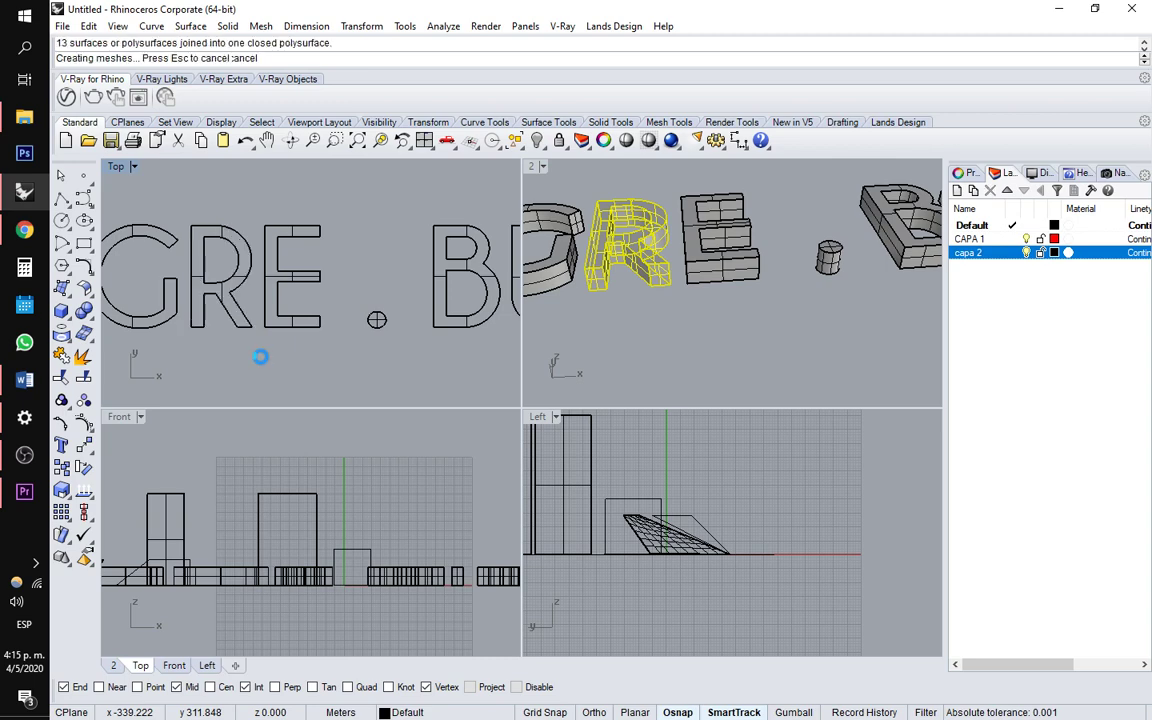
{"action": "key", "text": "Escape"}
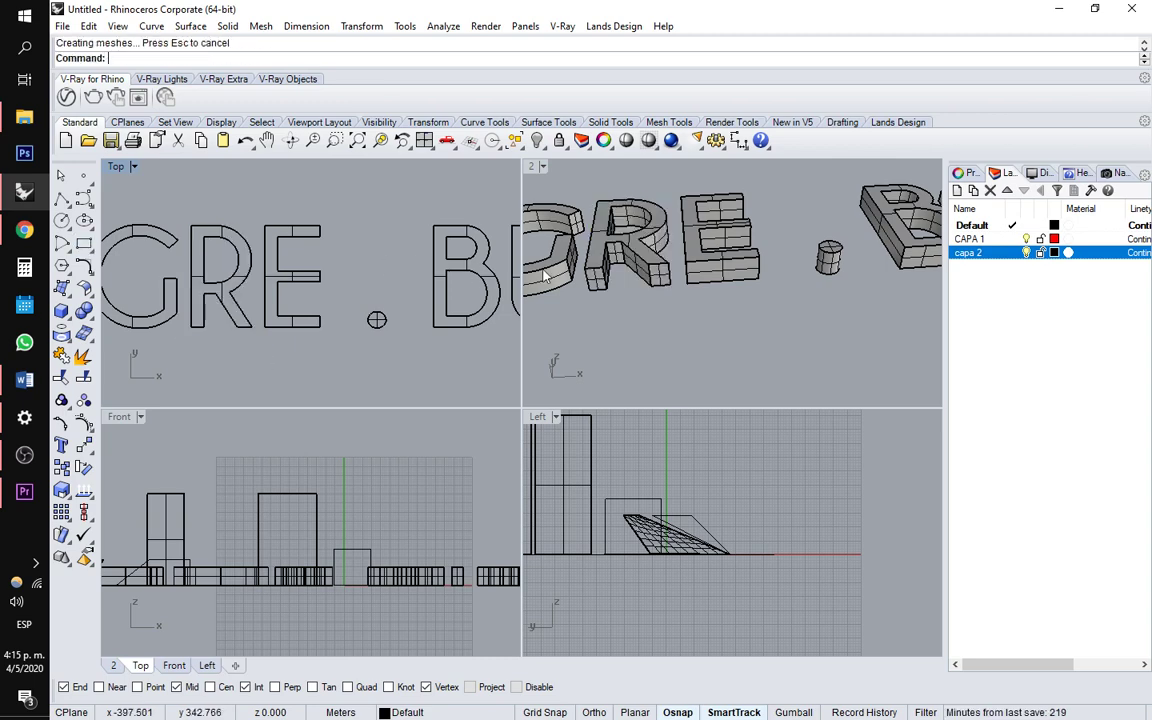
{"action": "left_click", "coordinate": [612, 241]}
Select a single surface of the rectangular tower in the perspective view and clear the selection
{"action": "scroll", "coordinate": [667, 235], "scroll_direction": "down", "scroll_amount": 10}
{"action": "right_click_drag", "start_coordinate": [839, 361], "coordinate": [704, 228], "text": "shift"}
{"action": "scroll", "coordinate": [704, 245], "scroll_direction": "up", "scroll_amount": 10}
{"action": "scroll", "coordinate": [715, 275], "scroll_direction": "down", "scroll_amount": 5}
{"action": "scroll", "coordinate": [715, 275], "scroll_direction": "up", "scroll_amount": 5}
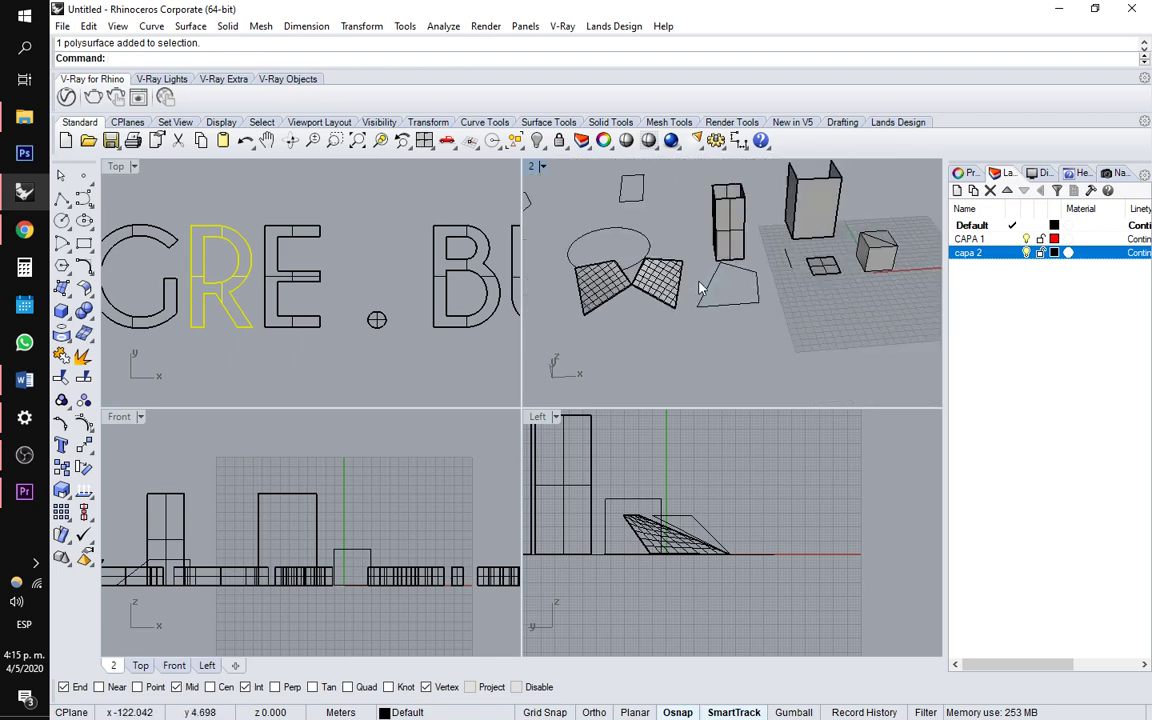
{"action": "left_click", "coordinate": [755, 322]}
{"action": "key", "text": "Escape"}
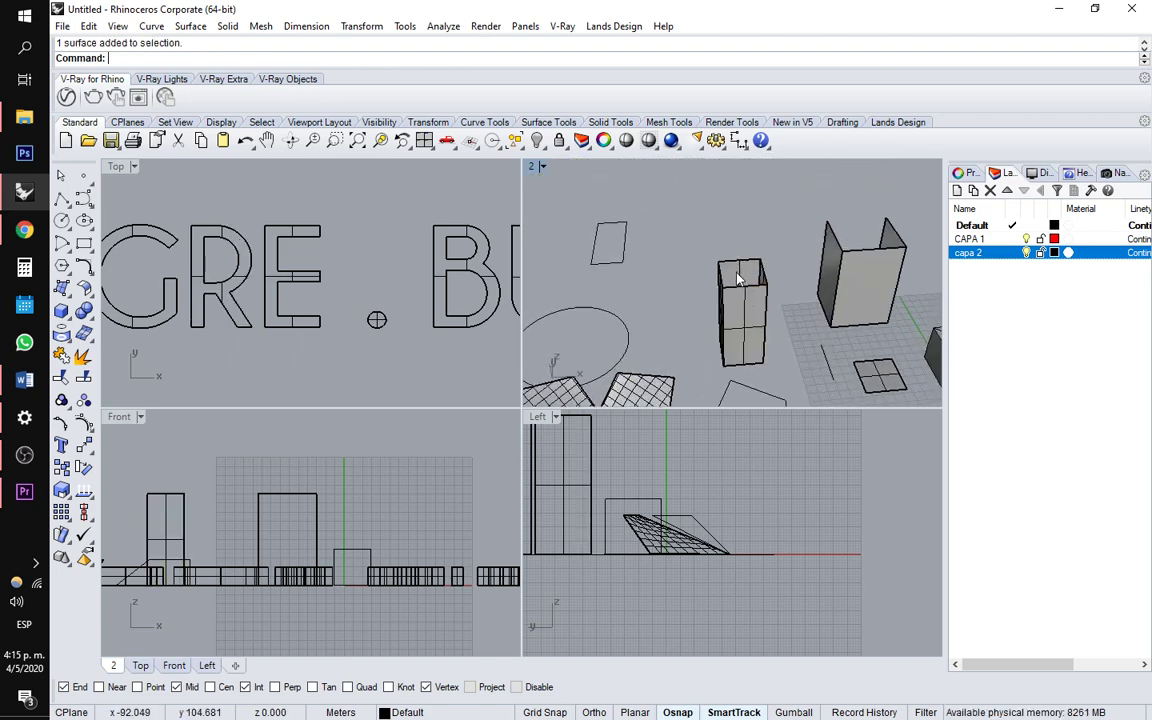
Examine the solid text and the rest of the model from several angles and distances in the perspective view
{"action": "right_click_drag", "start_coordinate": [657, 235], "coordinate": [874, 370], "text": "shift"}
{"action": "right_click_drag", "start_coordinate": [785, 323], "coordinate": [750, 305]}
{"action": "scroll", "coordinate": [752, 305], "scroll_direction": "up", "scroll_amount": 3}
{"action": "scroll", "coordinate": [727, 279], "scroll_direction": "down", "scroll_amount": 4}
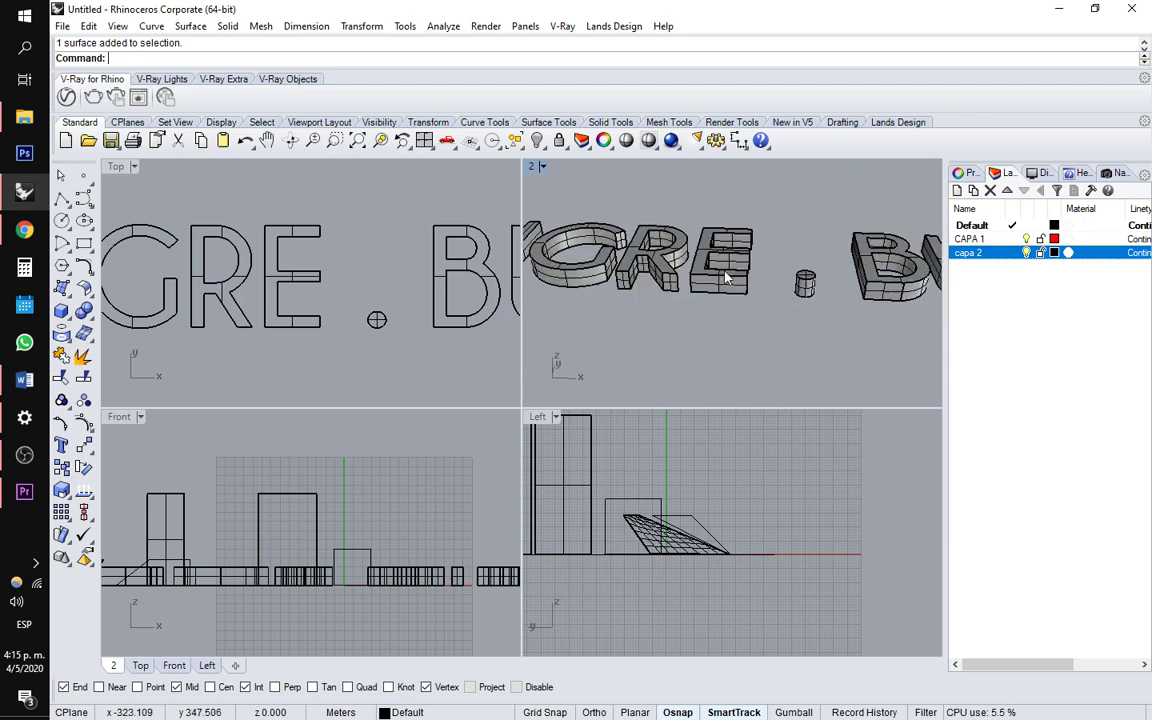
{"action": "scroll", "coordinate": [728, 285], "scroll_direction": "up", "scroll_amount": 7}
{"action": "scroll", "coordinate": [715, 290], "scroll_direction": "down", "scroll_amount": 2}
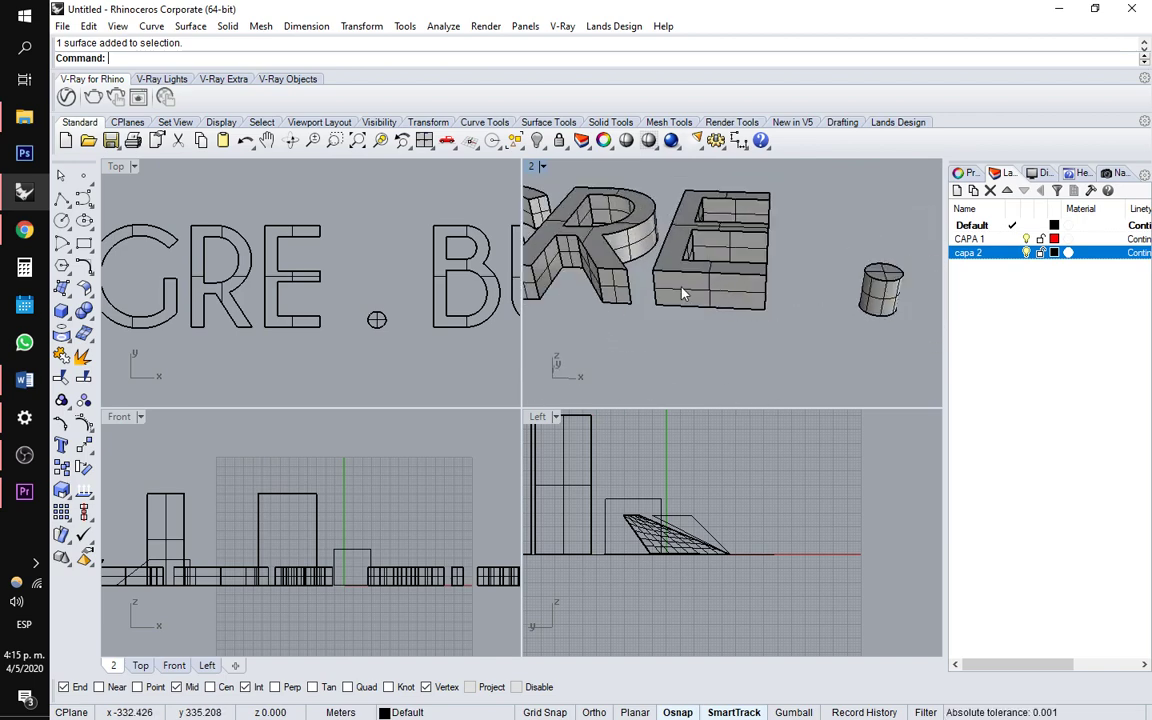
{"action": "scroll", "coordinate": [684, 293], "scroll_direction": "down", "scroll_amount": 3}
{"action": "right_click_drag", "start_coordinate": [681, 288], "coordinate": [709, 260]}
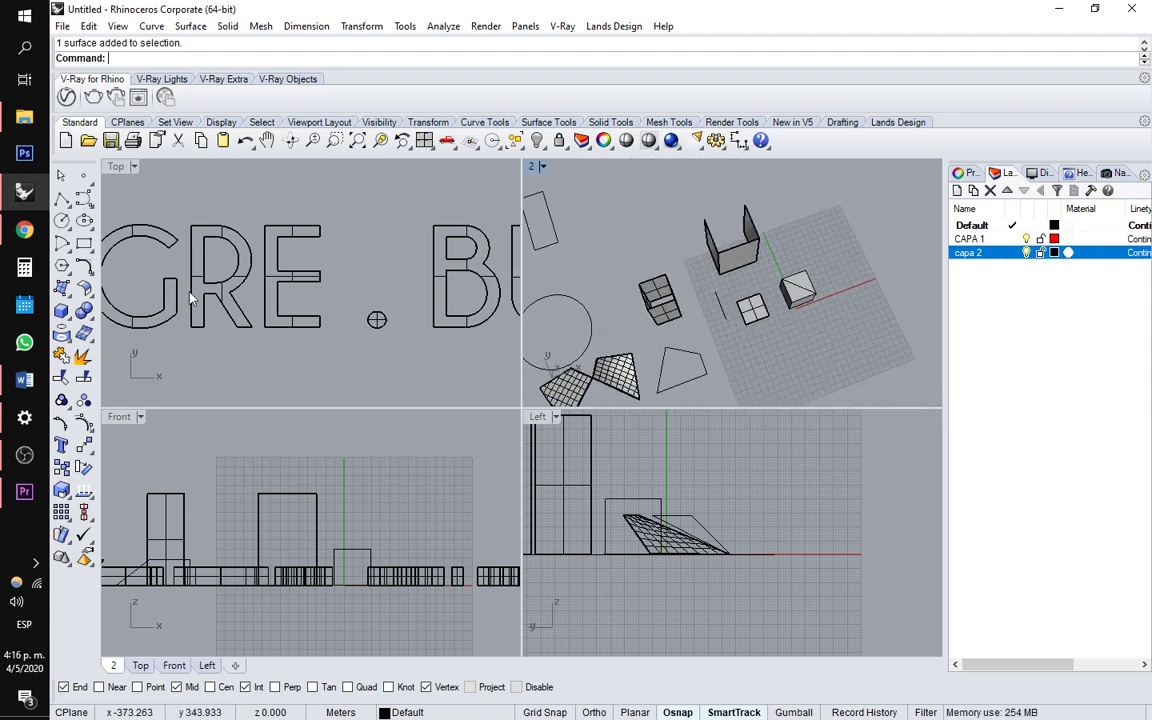
{"action": "right_click_drag", "start_coordinate": [574, 236], "coordinate": [709, 309]}
{"action": "scroll", "coordinate": [742, 236], "scroll_direction": "down", "scroll_amount": 8}
{"action": "scroll", "coordinate": [743, 234], "scroll_direction": "up", "scroll_amount": 1}
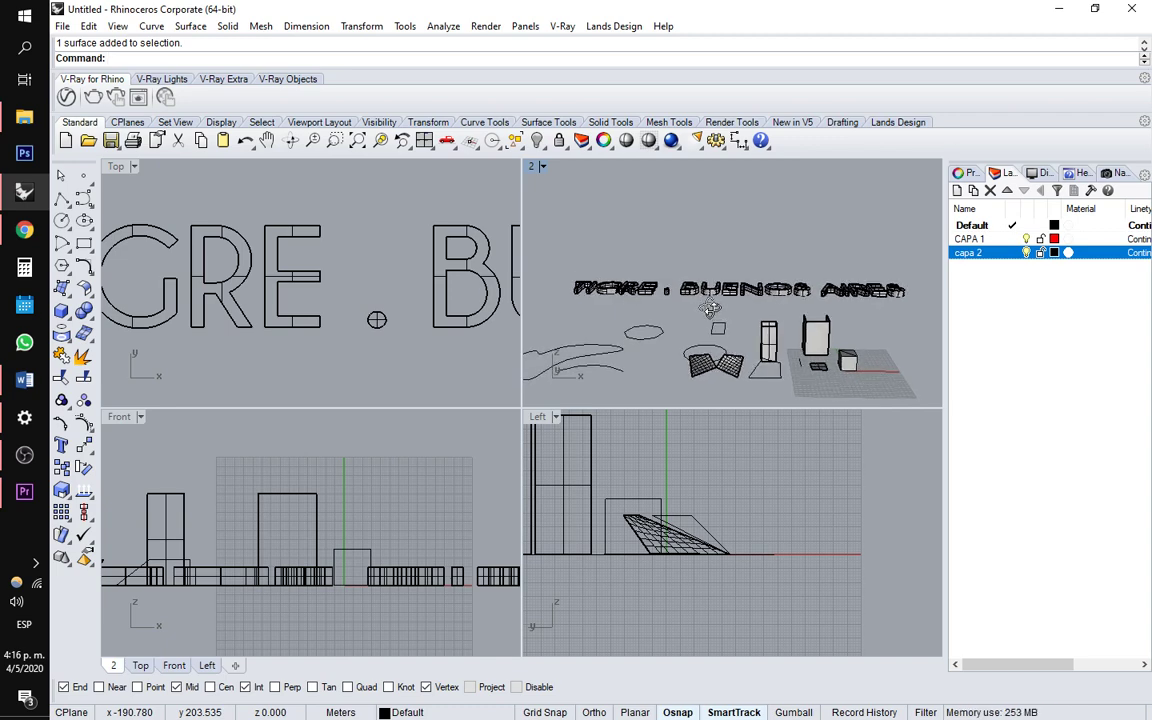
{"action": "right_click_drag", "start_coordinate": [709, 309], "coordinate": [716, 162]}
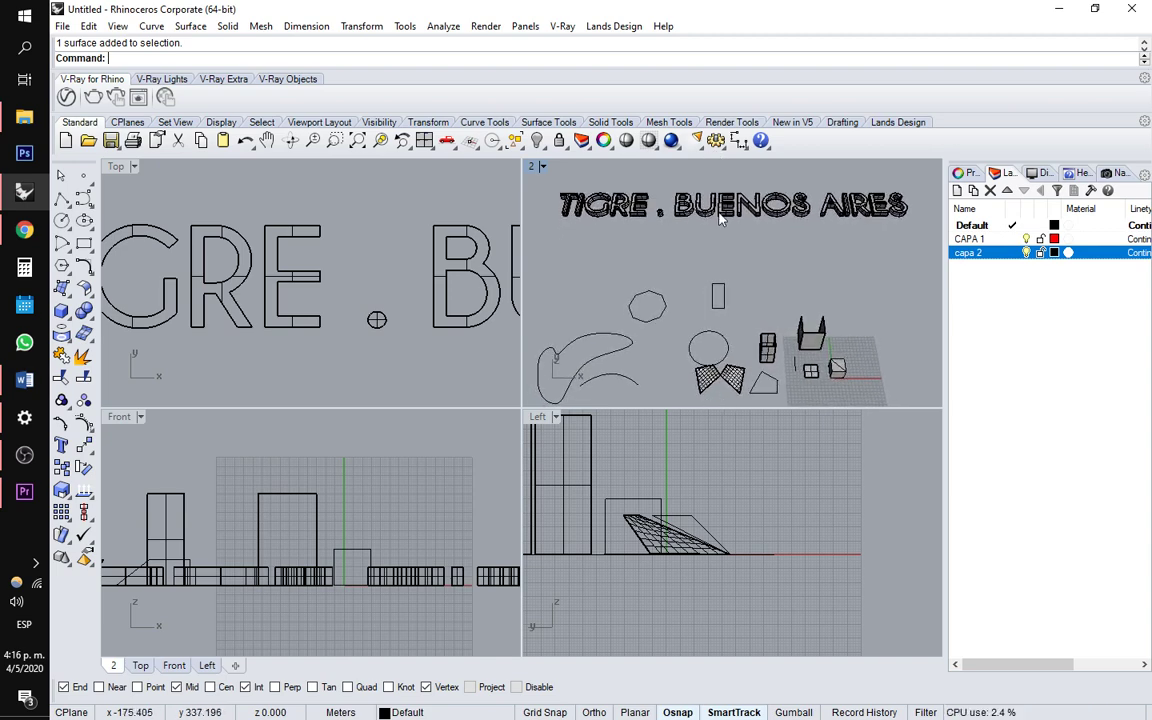
{"action": "right_click_drag", "start_coordinate": [720, 218], "coordinate": [718, 204], "text": "shift"}
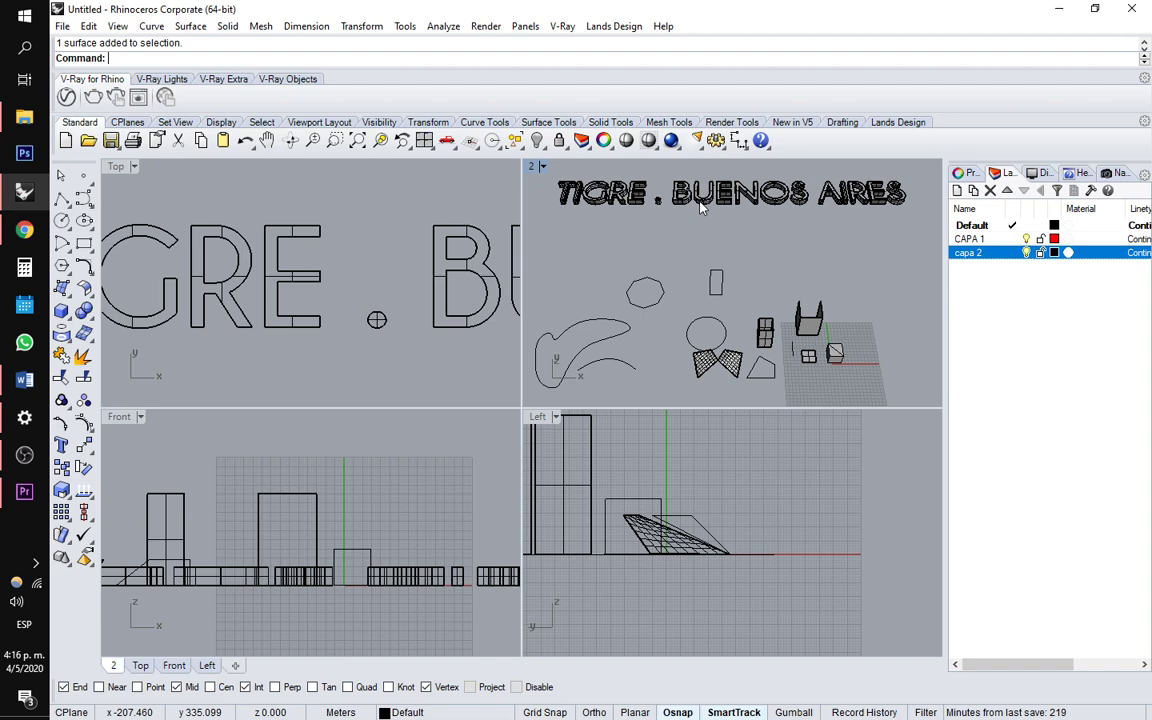
{"action": "right_click_drag", "start_coordinate": [702, 295], "coordinate": [707, 304], "text": "shift"}
{"action": "scroll", "coordinate": [706, 298], "scroll_direction": "up", "scroll_amount": 1}
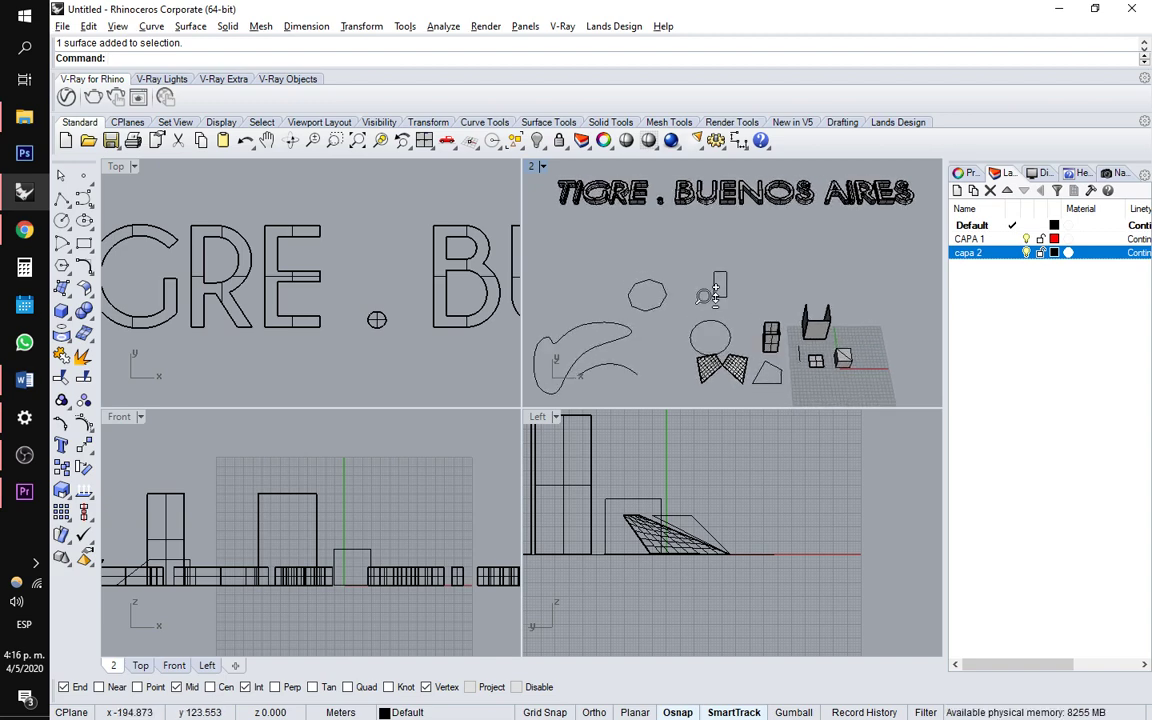